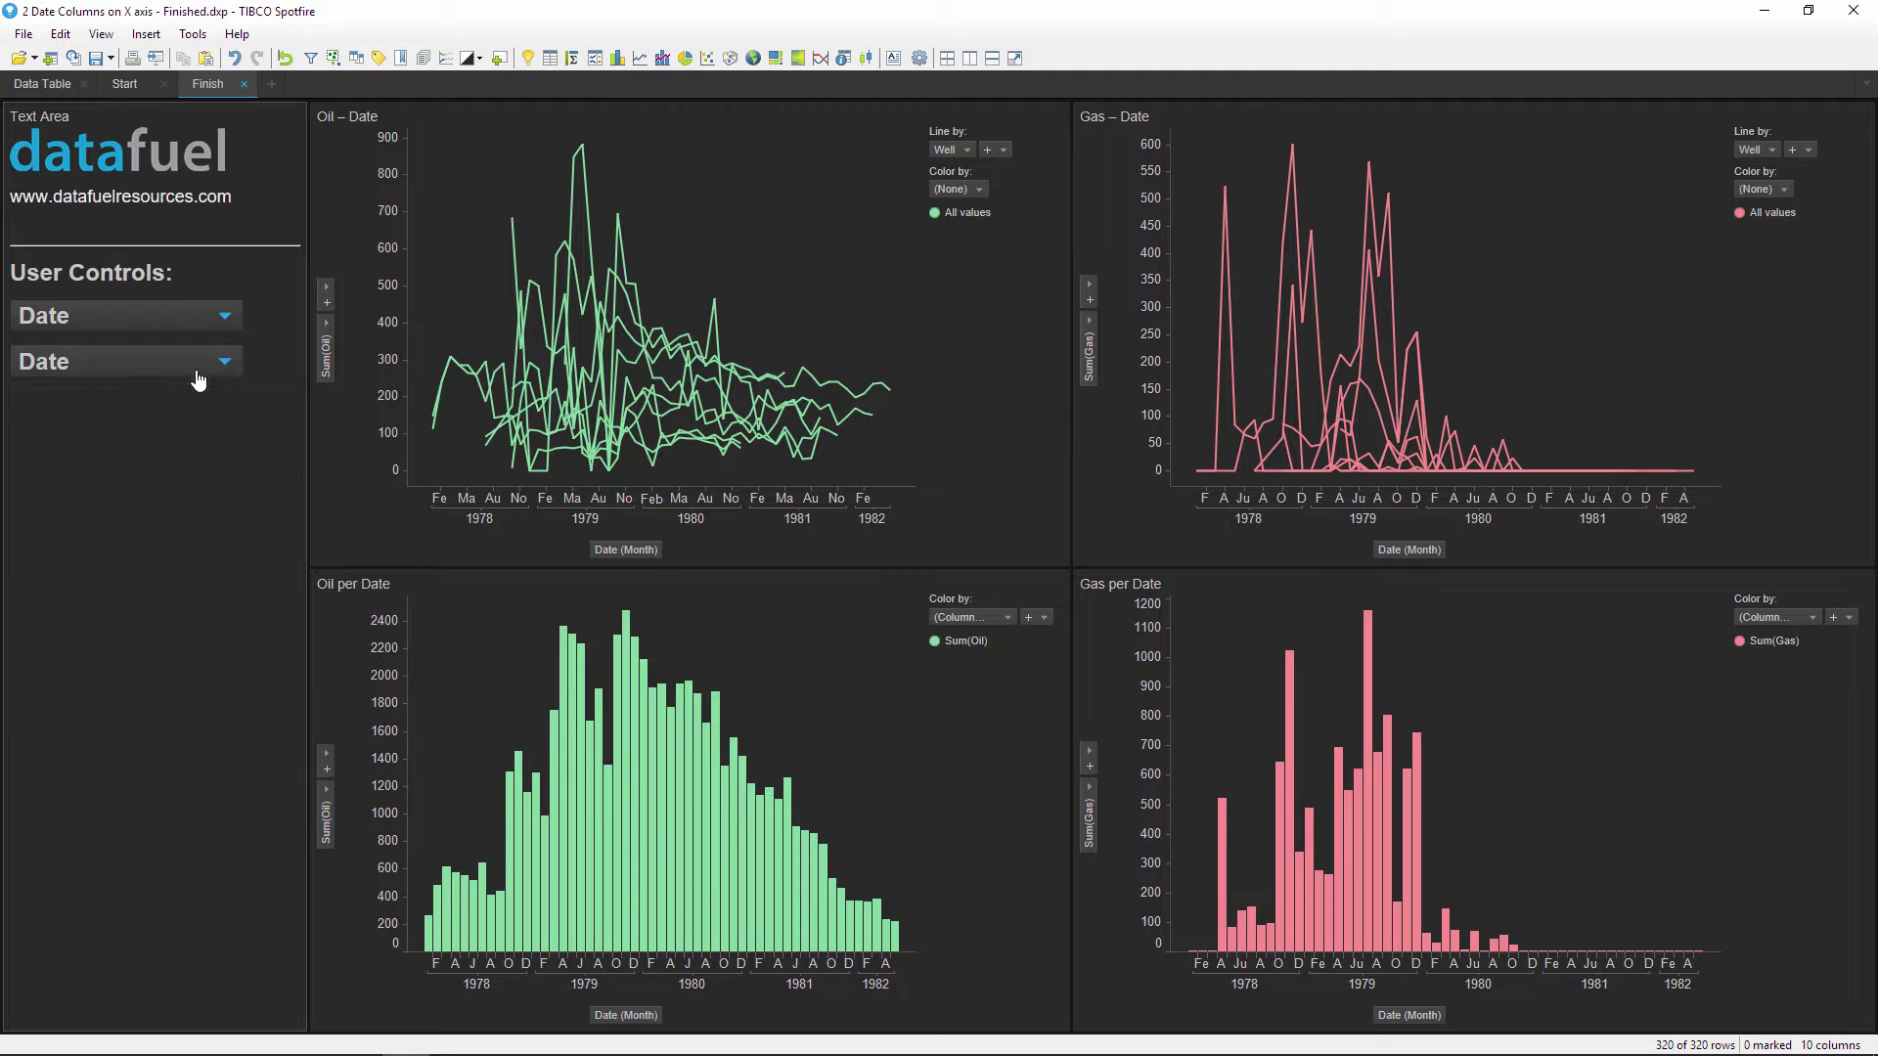
# - Use the text-area drop-down to switch all charts to Date_Normalized, back to Date, then Date_Normalized
pyautogui.click(136, 362)
pyautogui.click(142, 382)
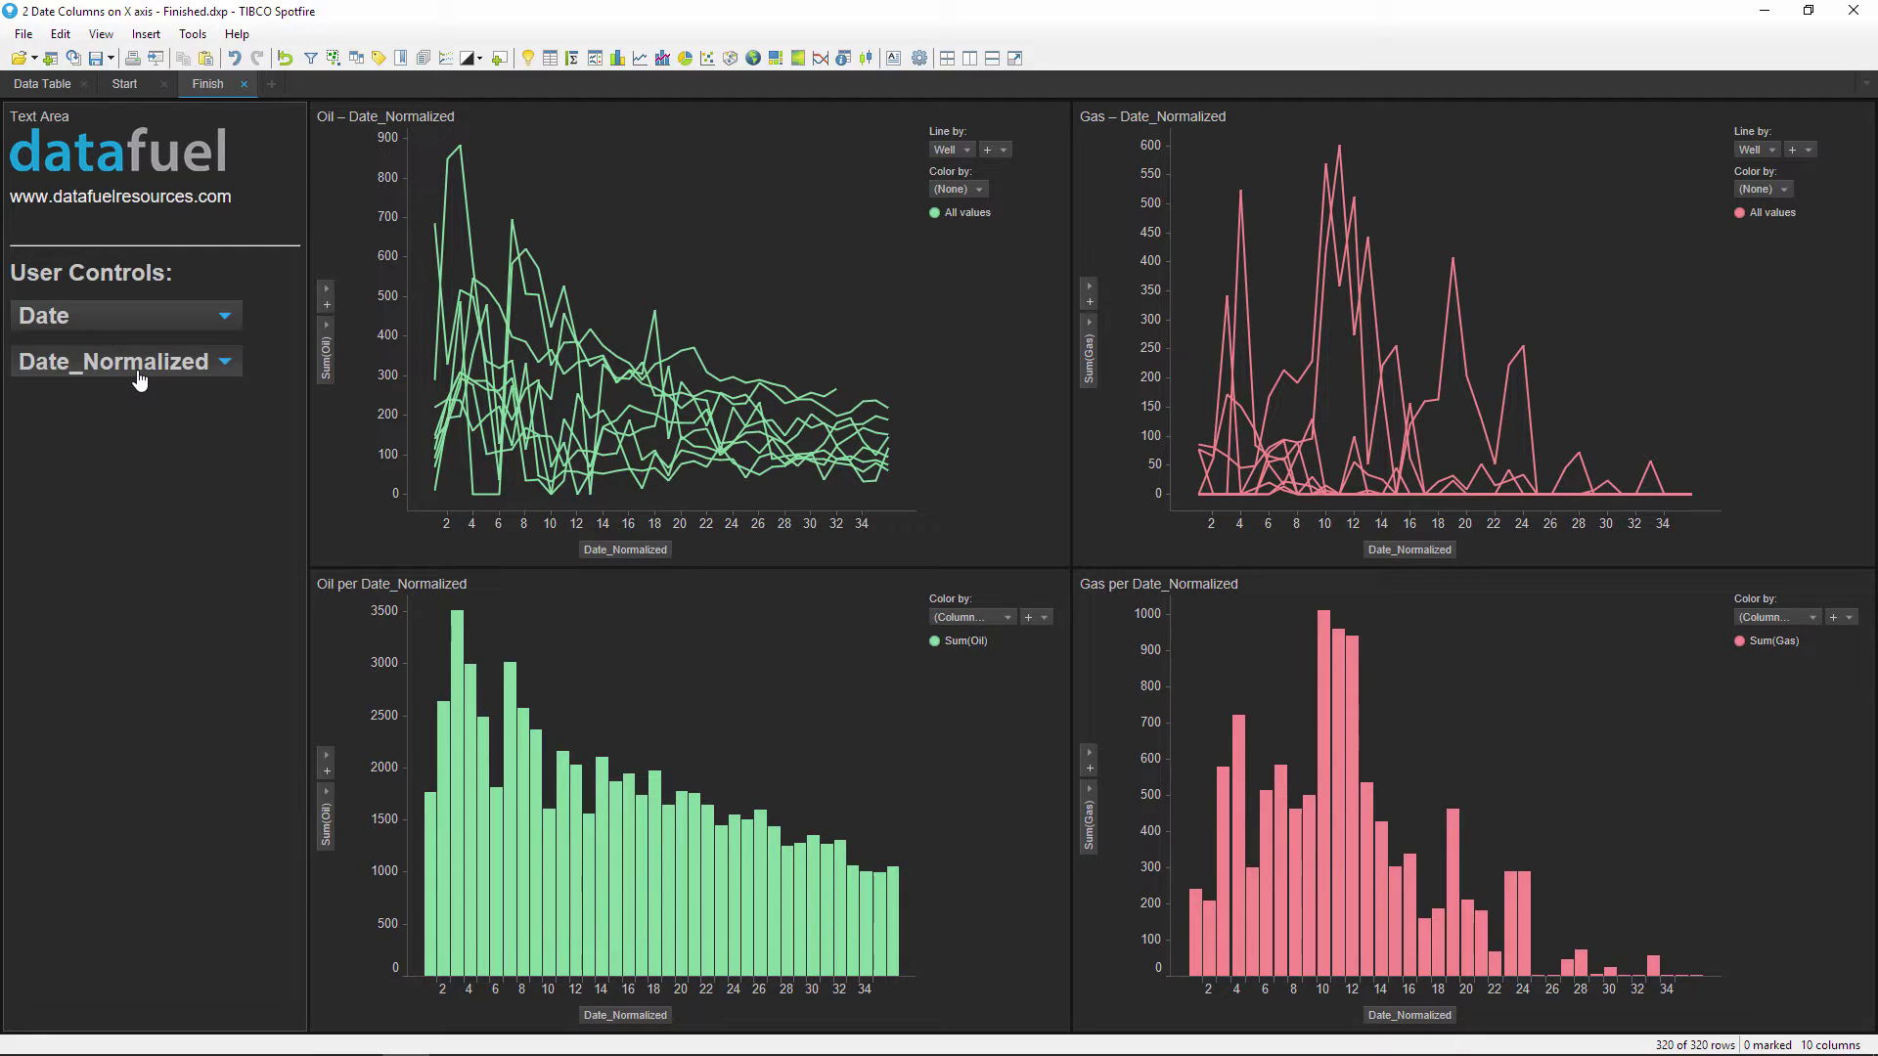
pyautogui.click(138, 369)
pyautogui.click(137, 347)
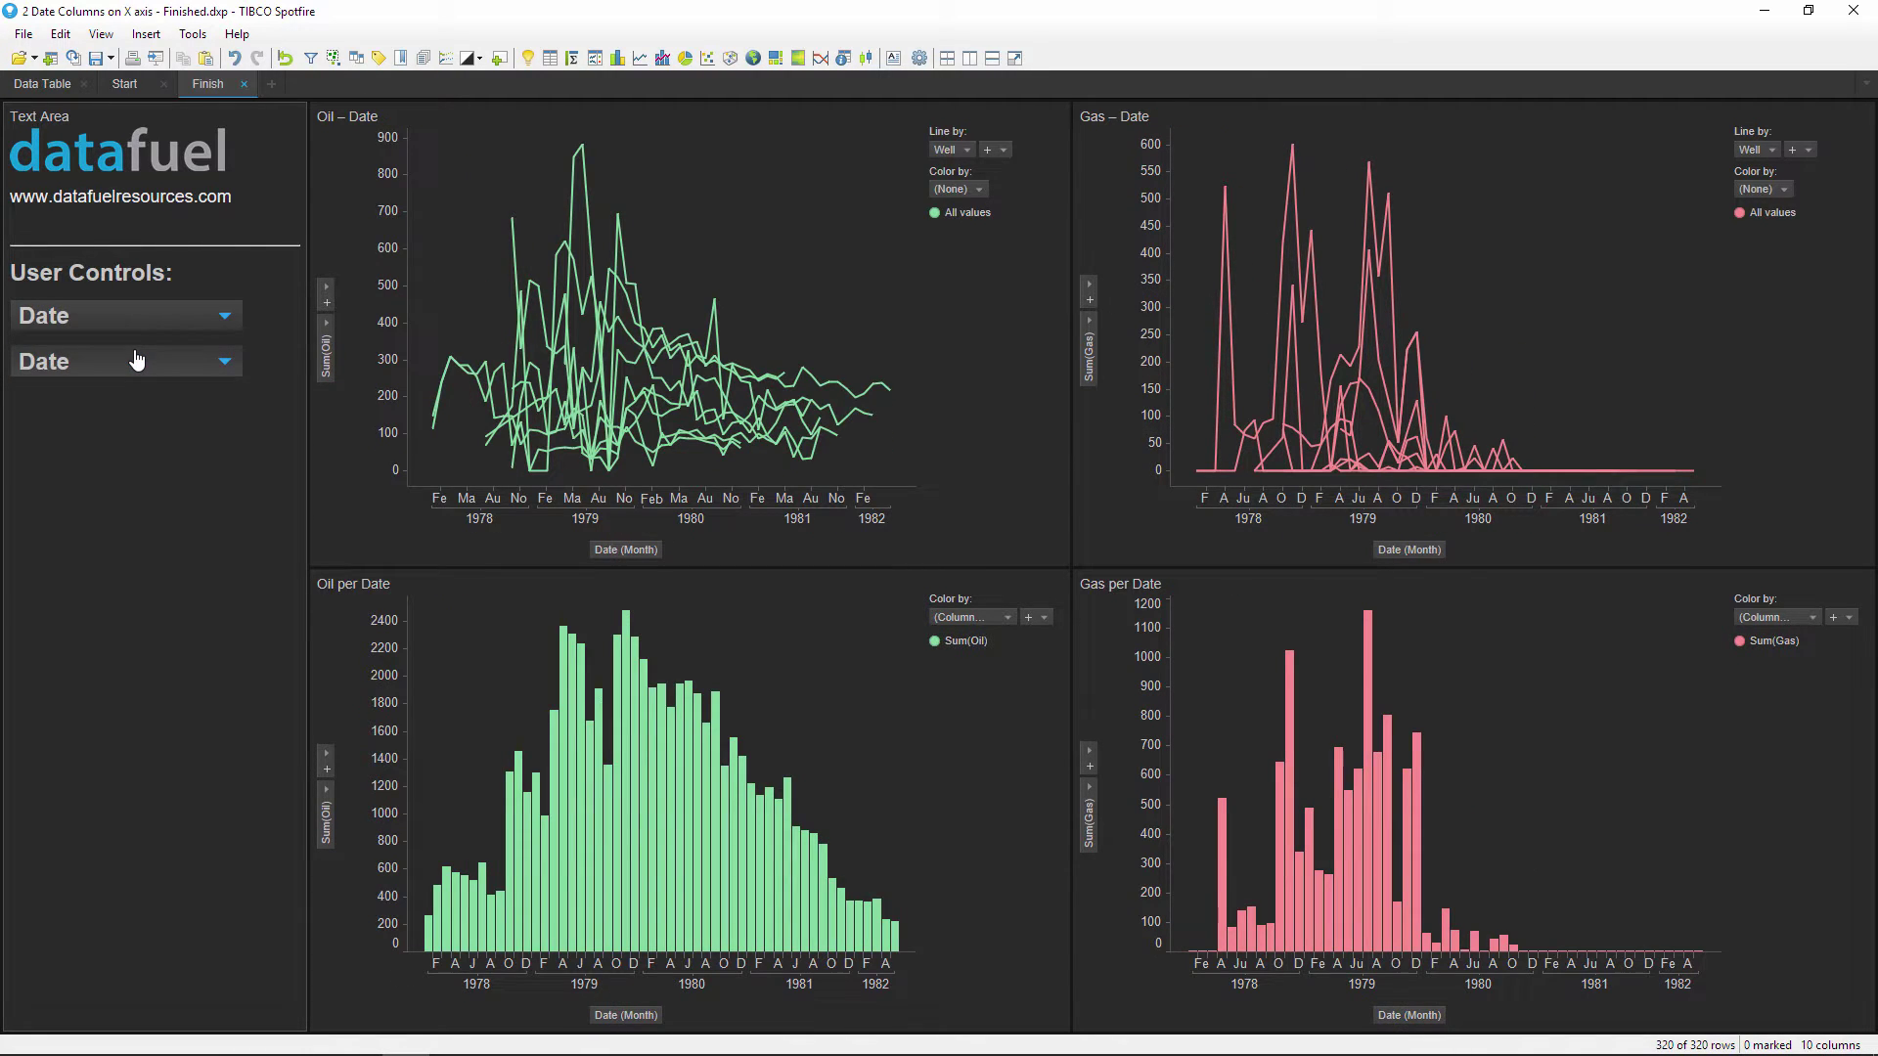
pyautogui.click(137, 361)
pyautogui.click(134, 382)
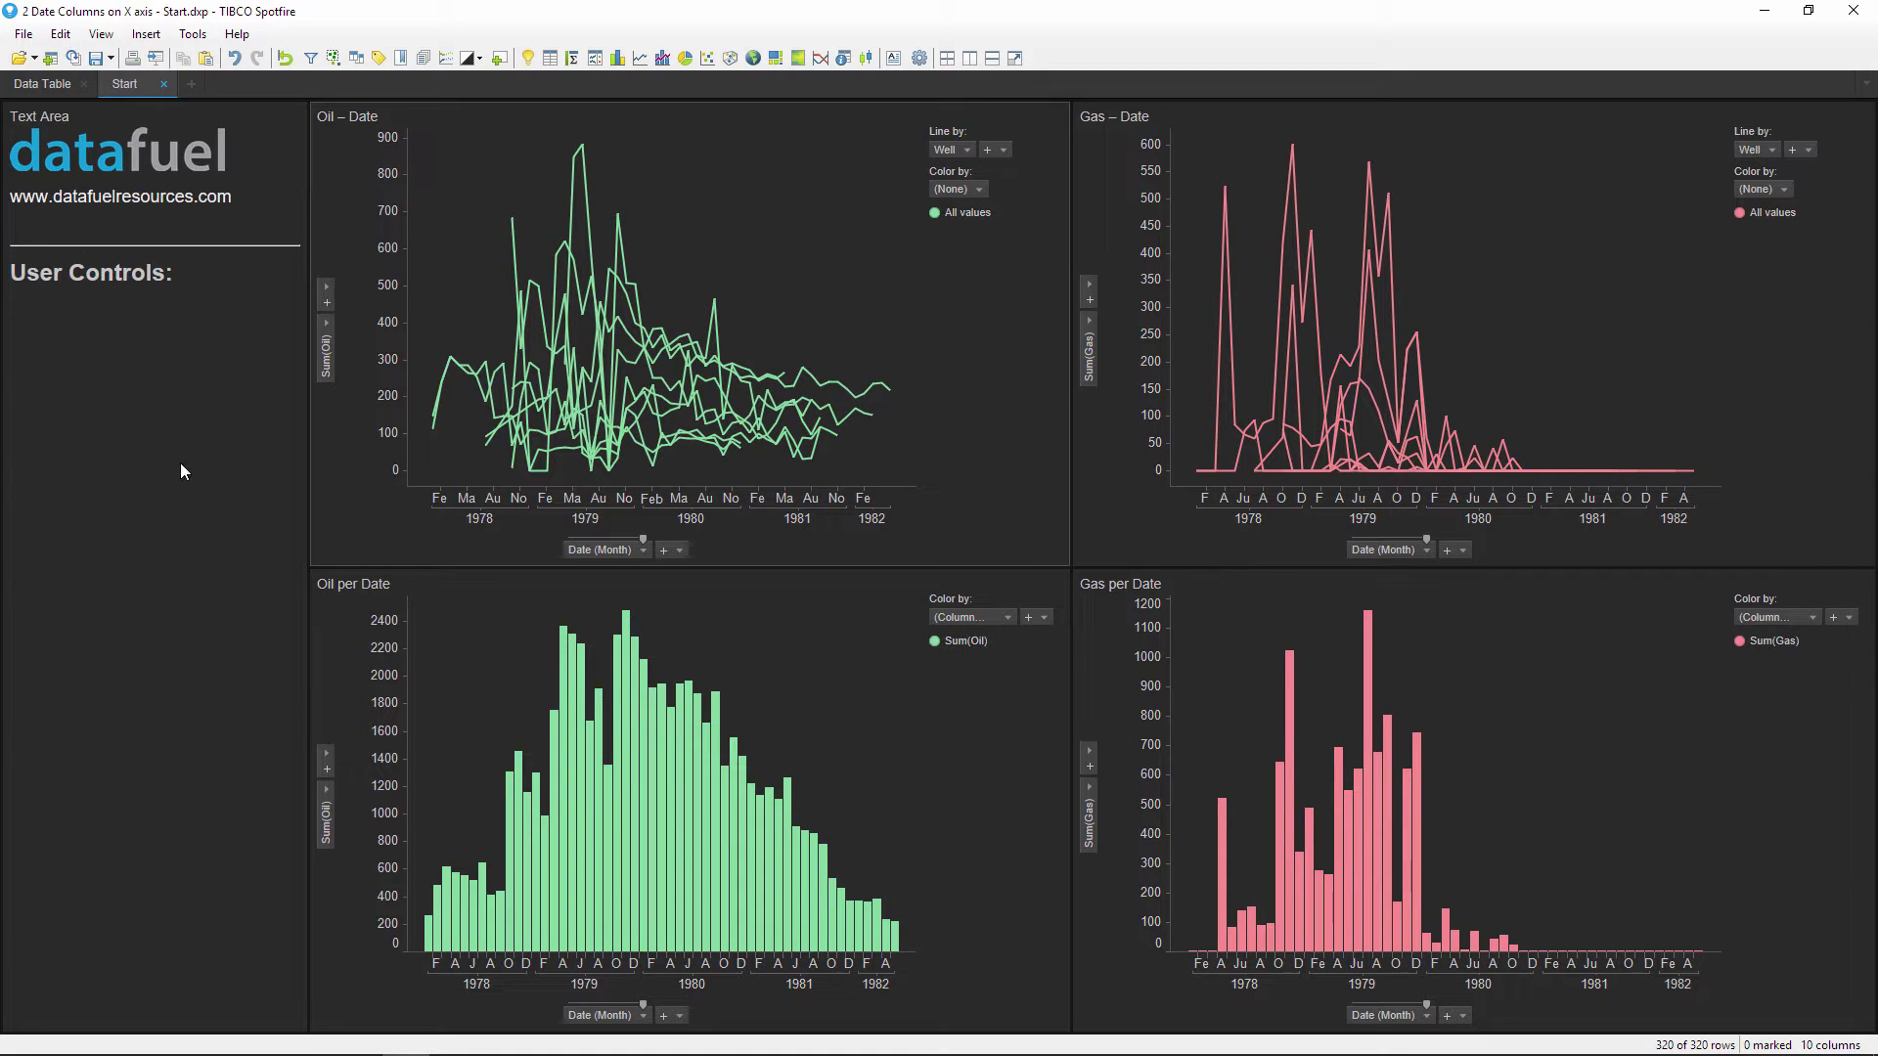
# - Preview Date_Normalized on the Oil – Date x-axis, mark and clear well lines, then reopen its column choices
pyautogui.click(642, 550)
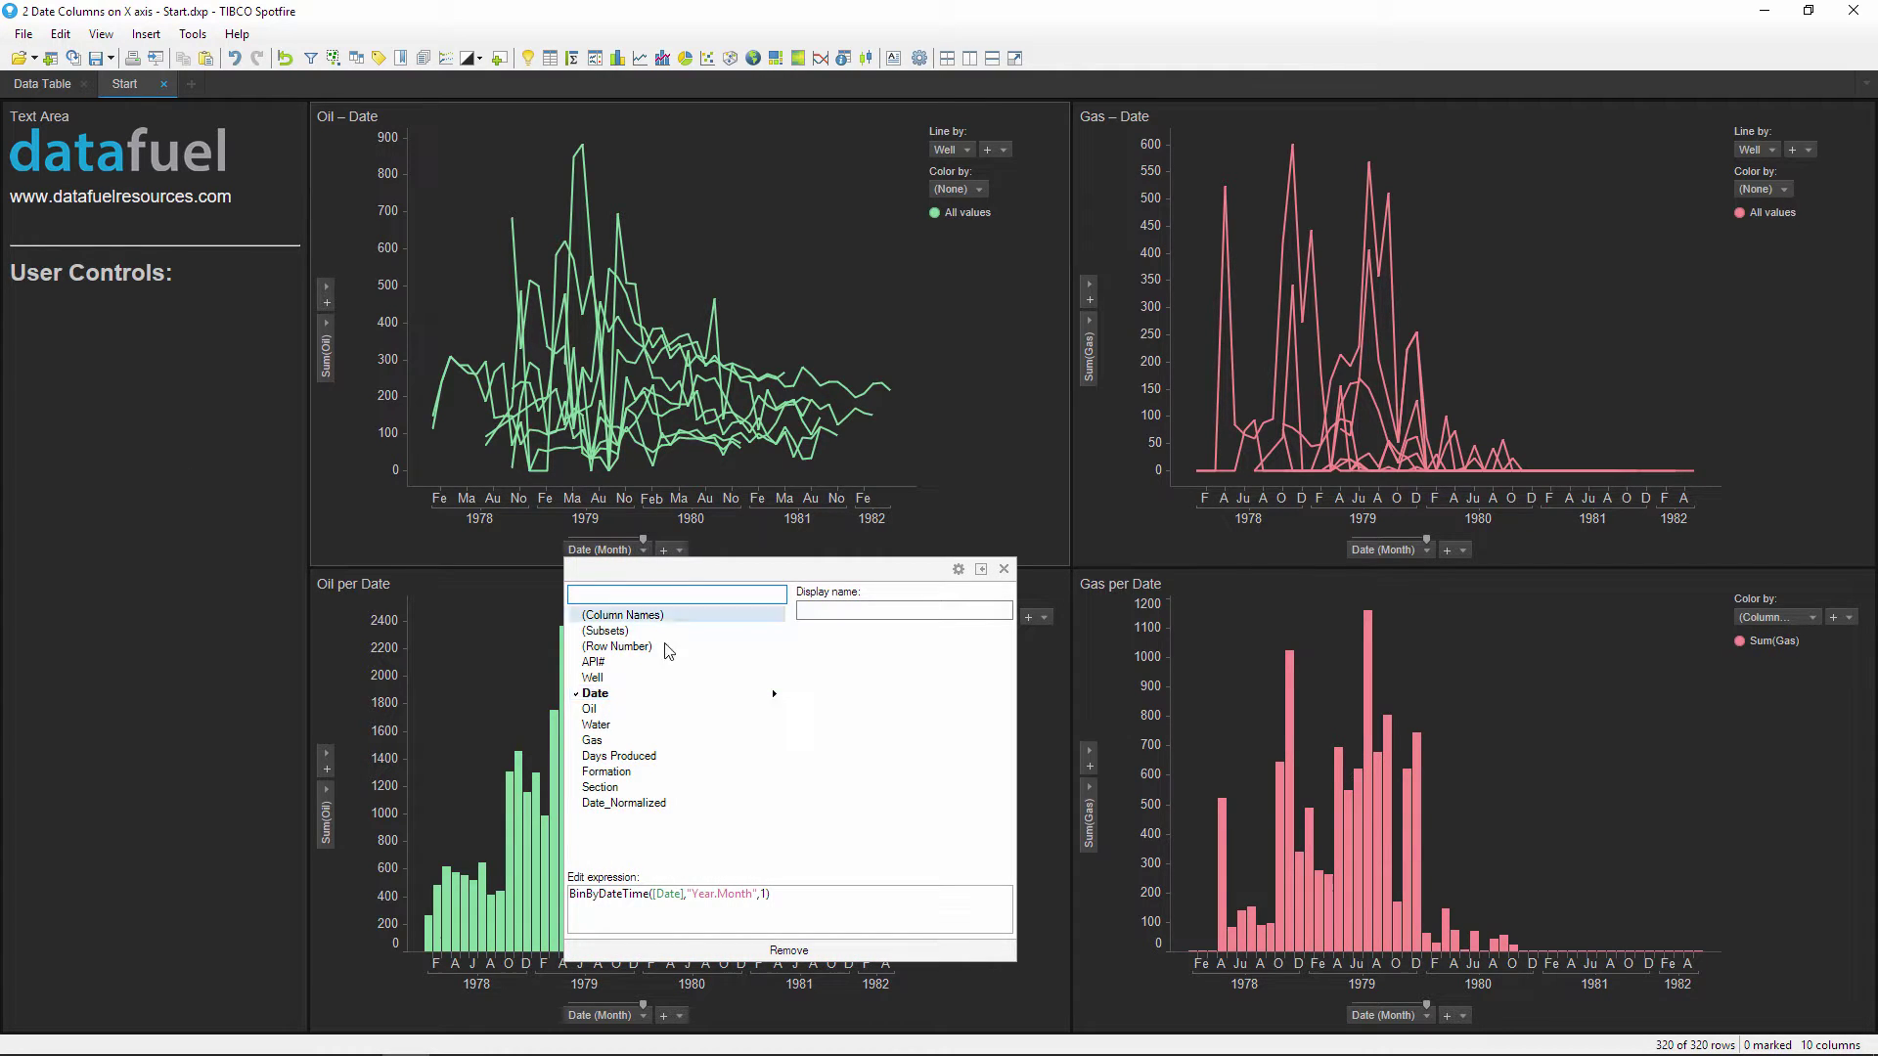
pyautogui.click(683, 806)
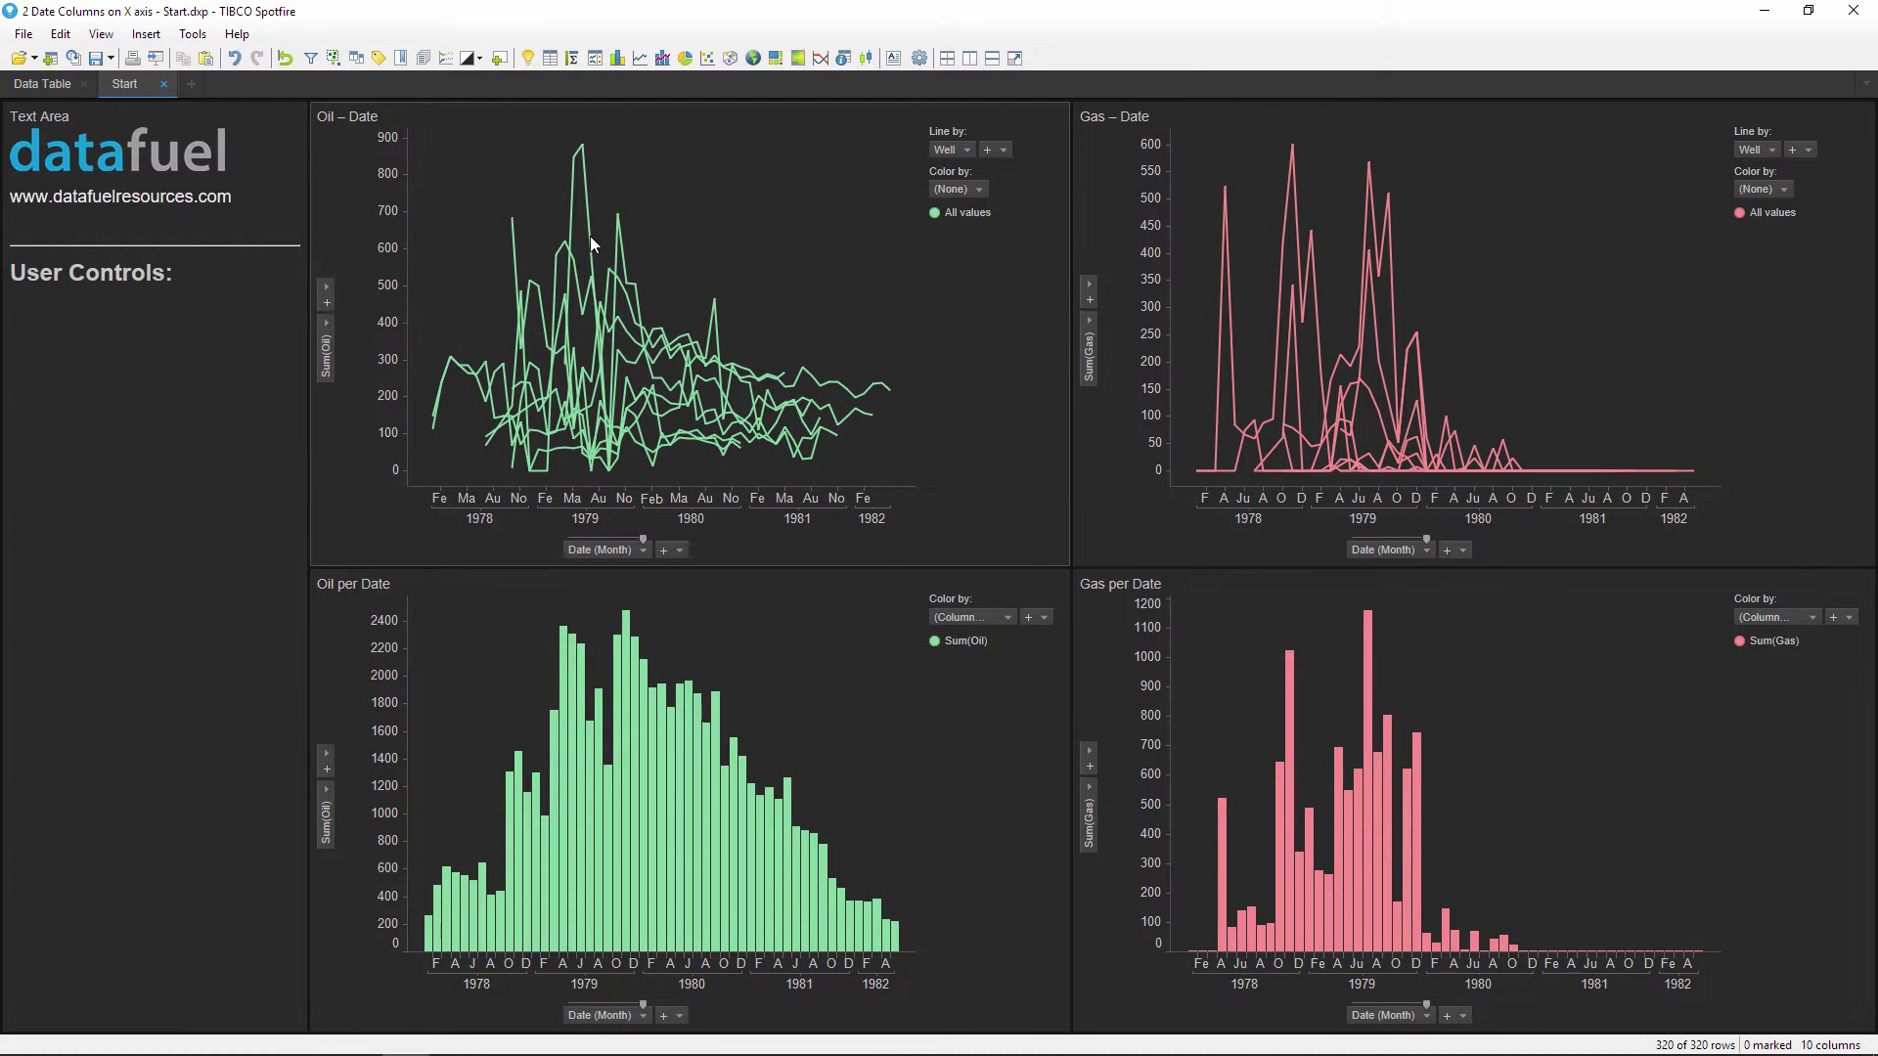
pyautogui.click(597, 235)
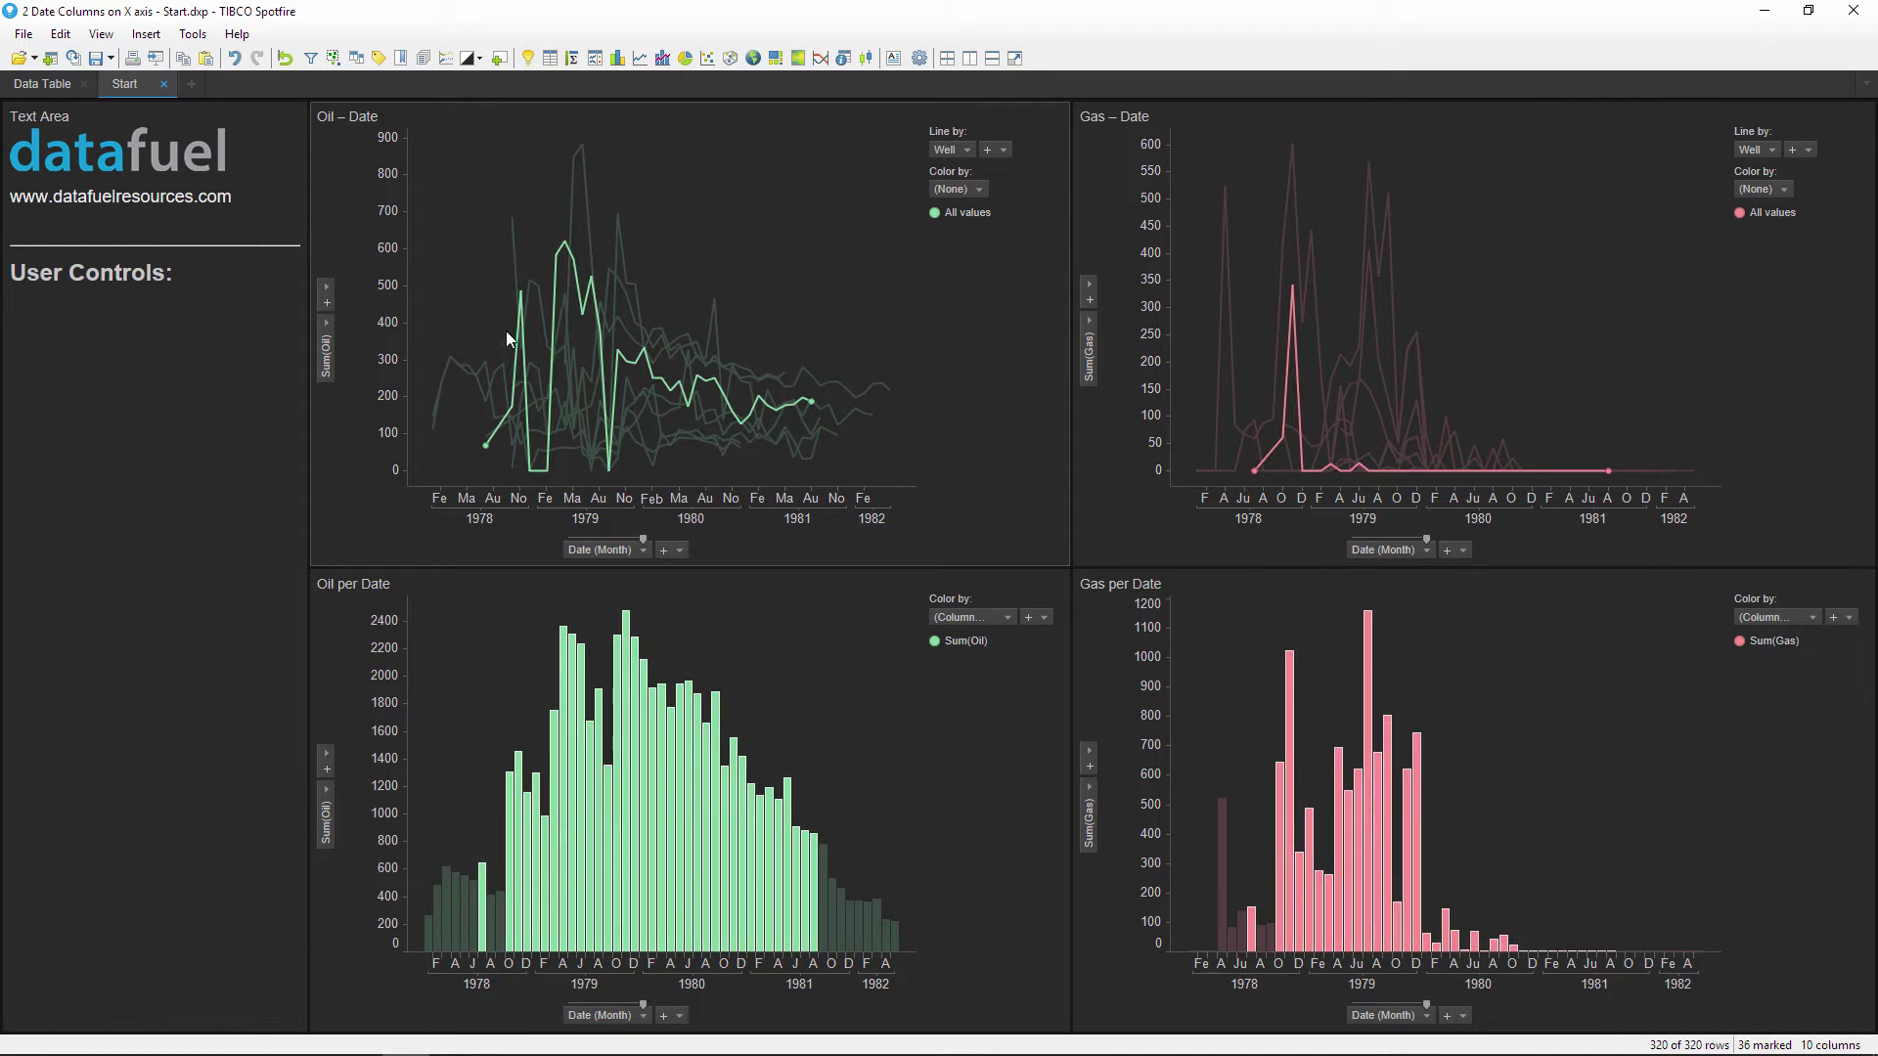
pyautogui.click(502, 370)
pyautogui.click(501, 366)
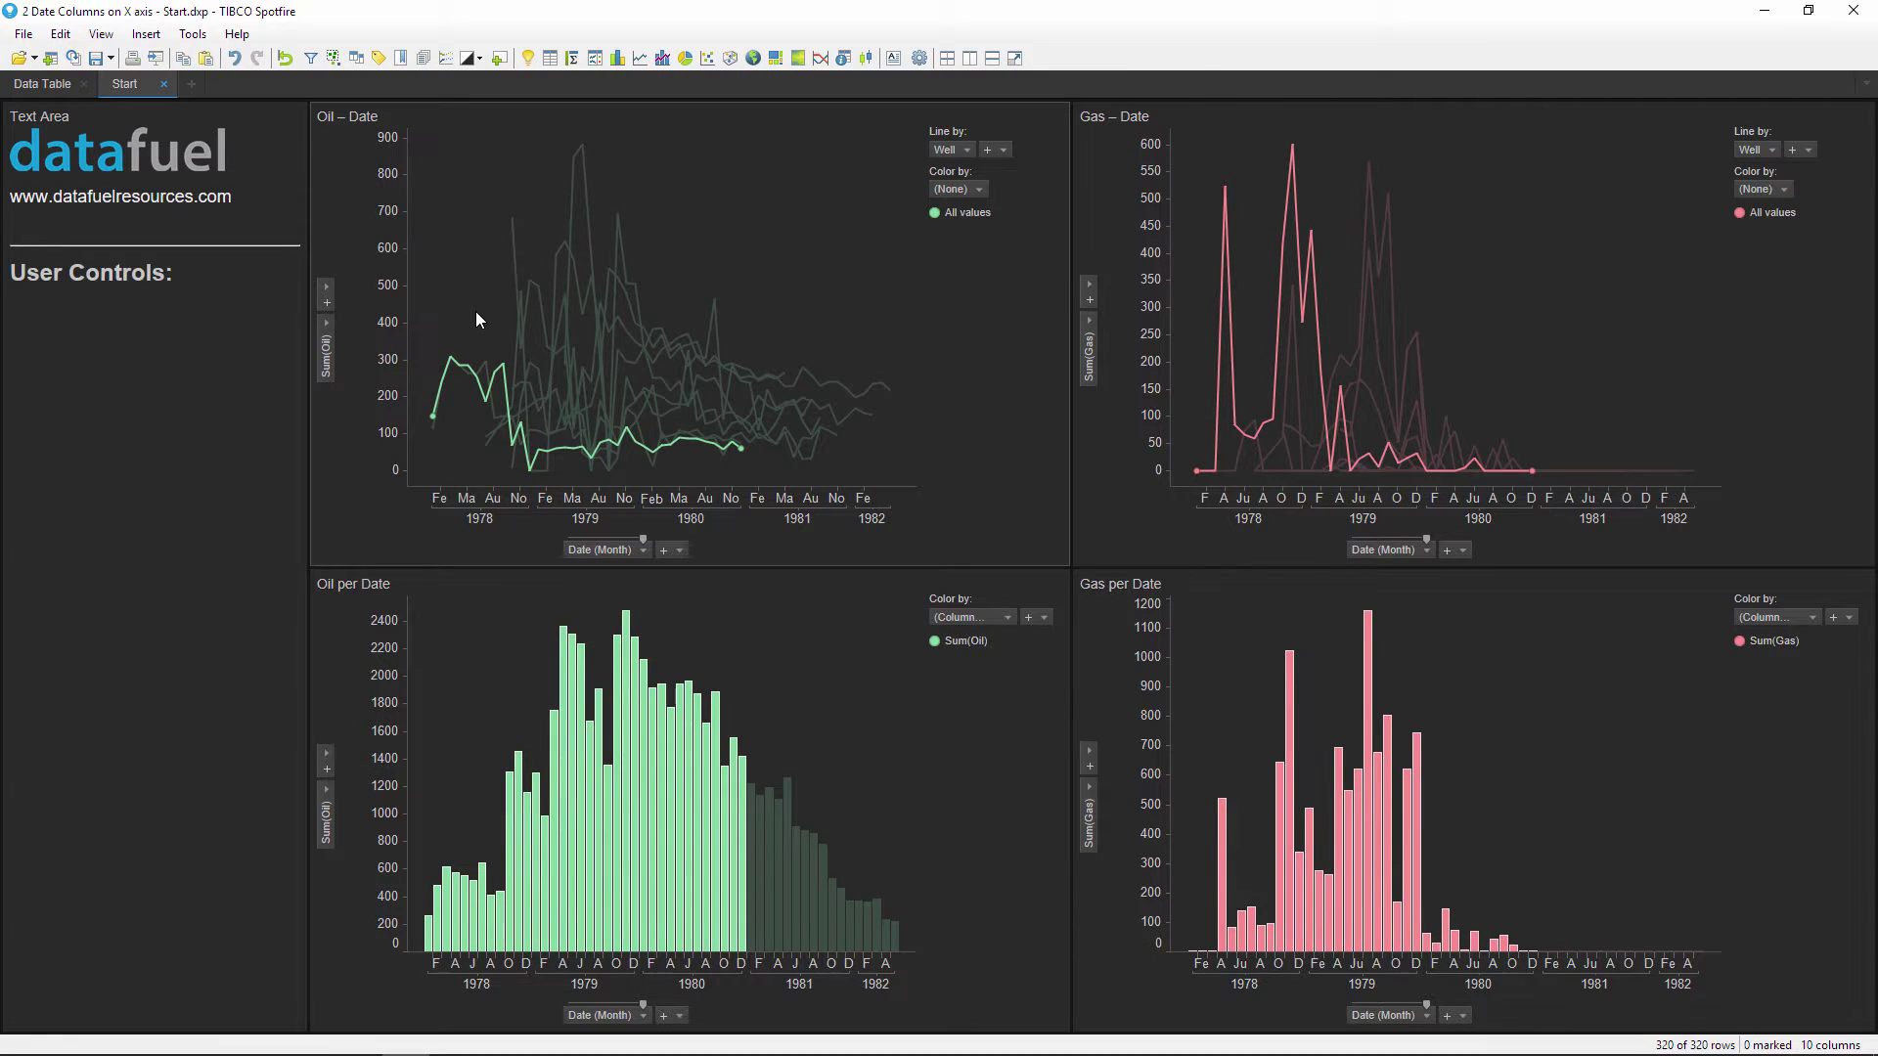
pyautogui.click(475, 311)
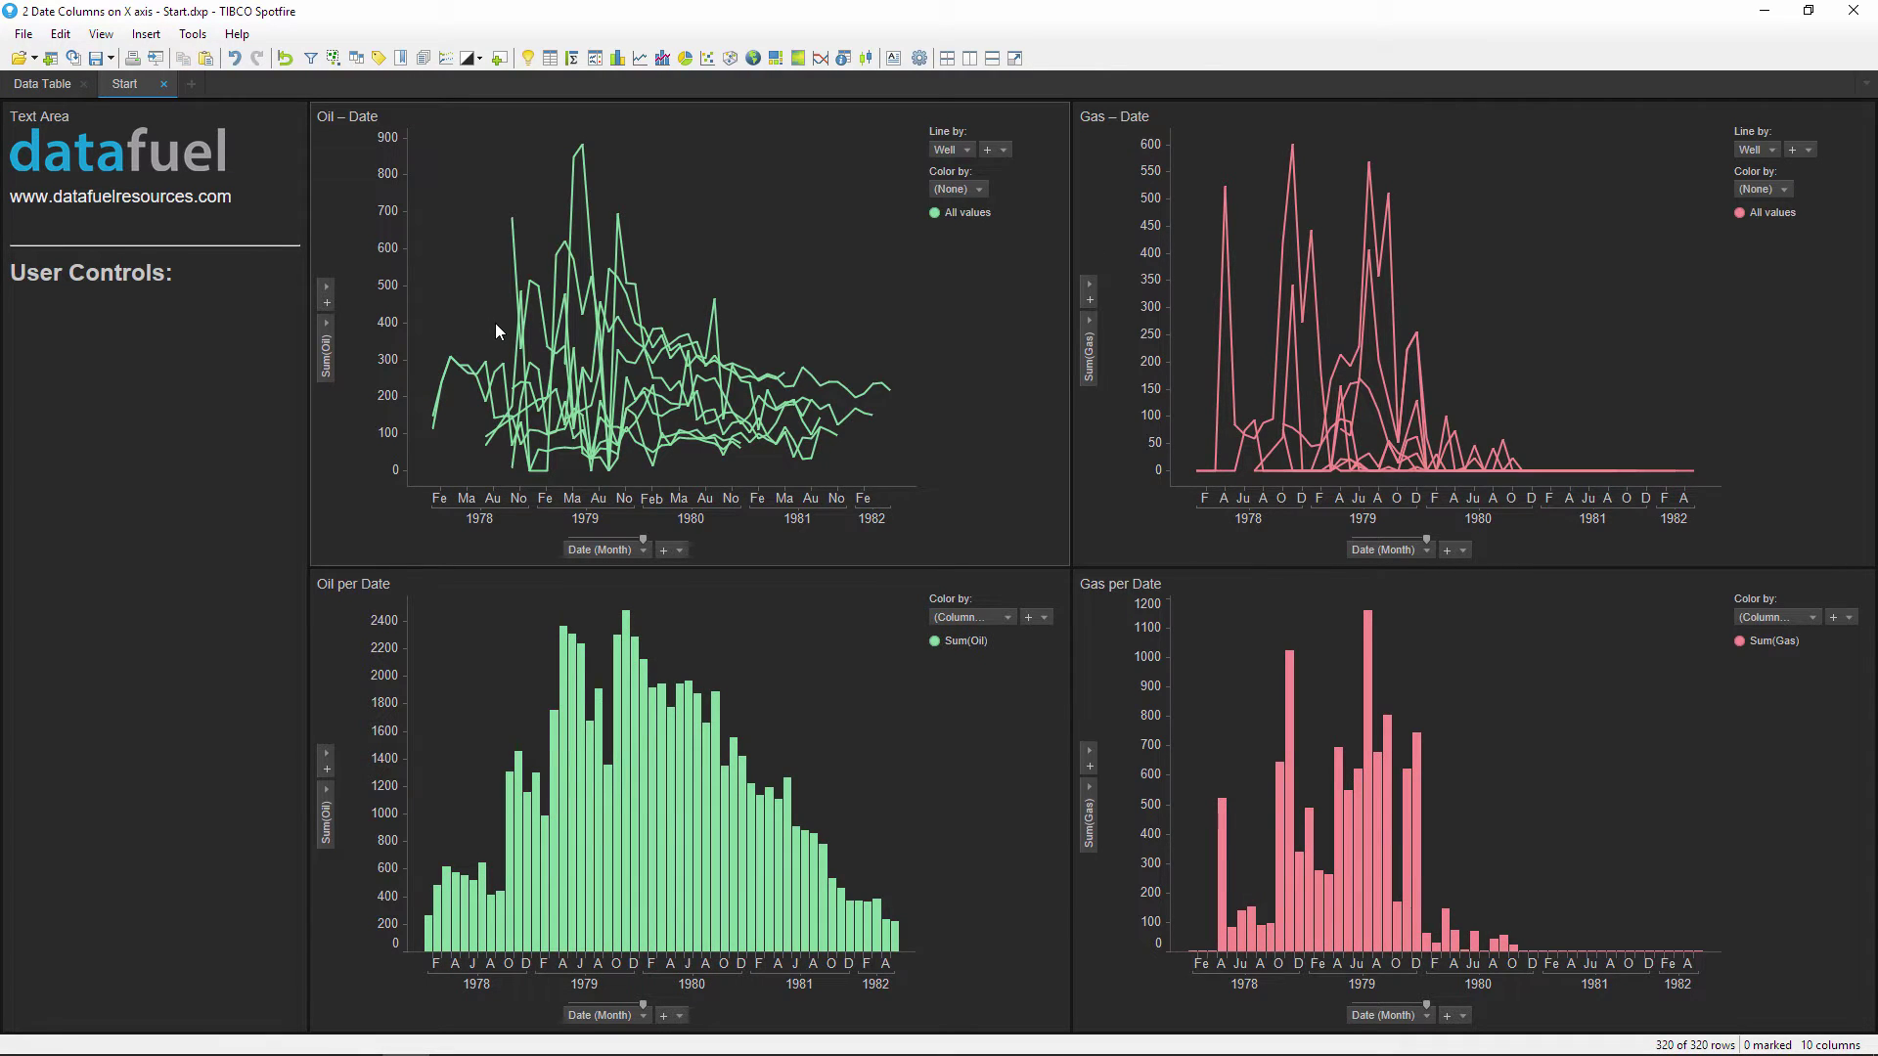
pyautogui.click(644, 551)
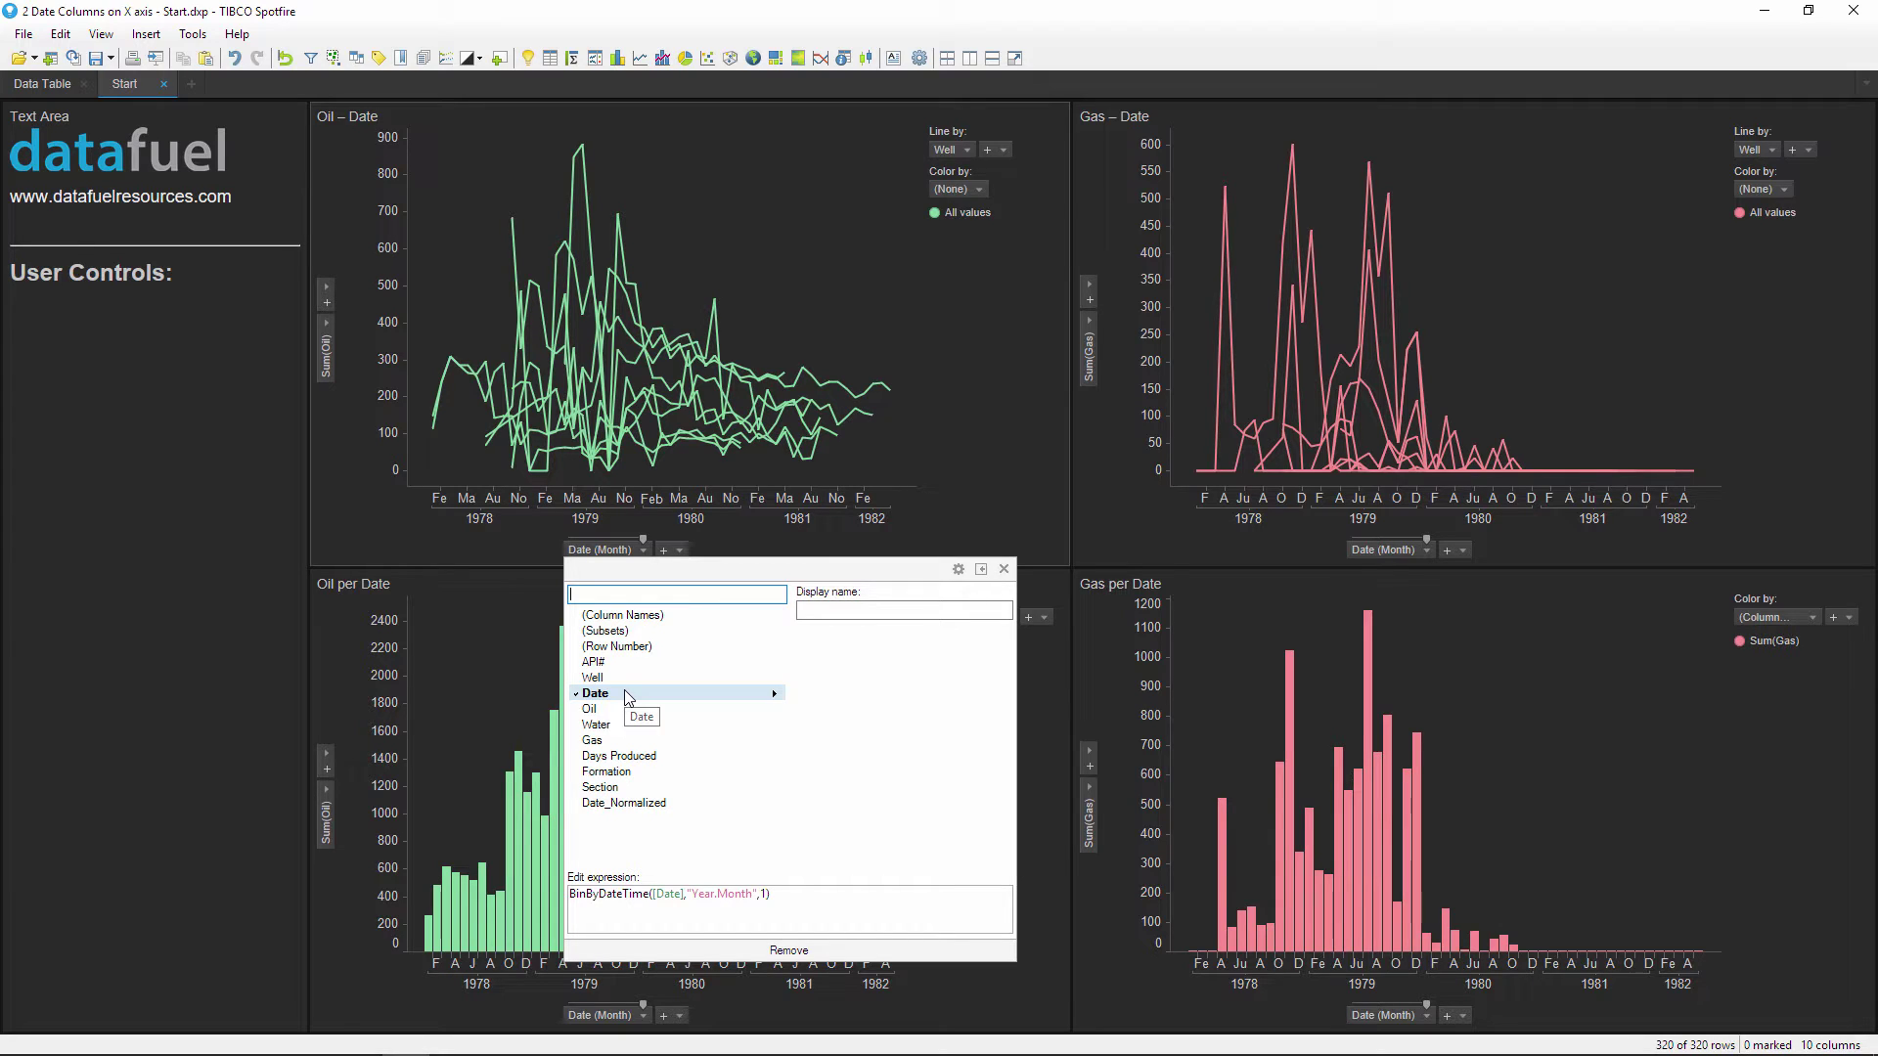
# - Plot both Oil – Date and Gas – Date line charts against Date_Normalized
pyautogui.click(682, 808)
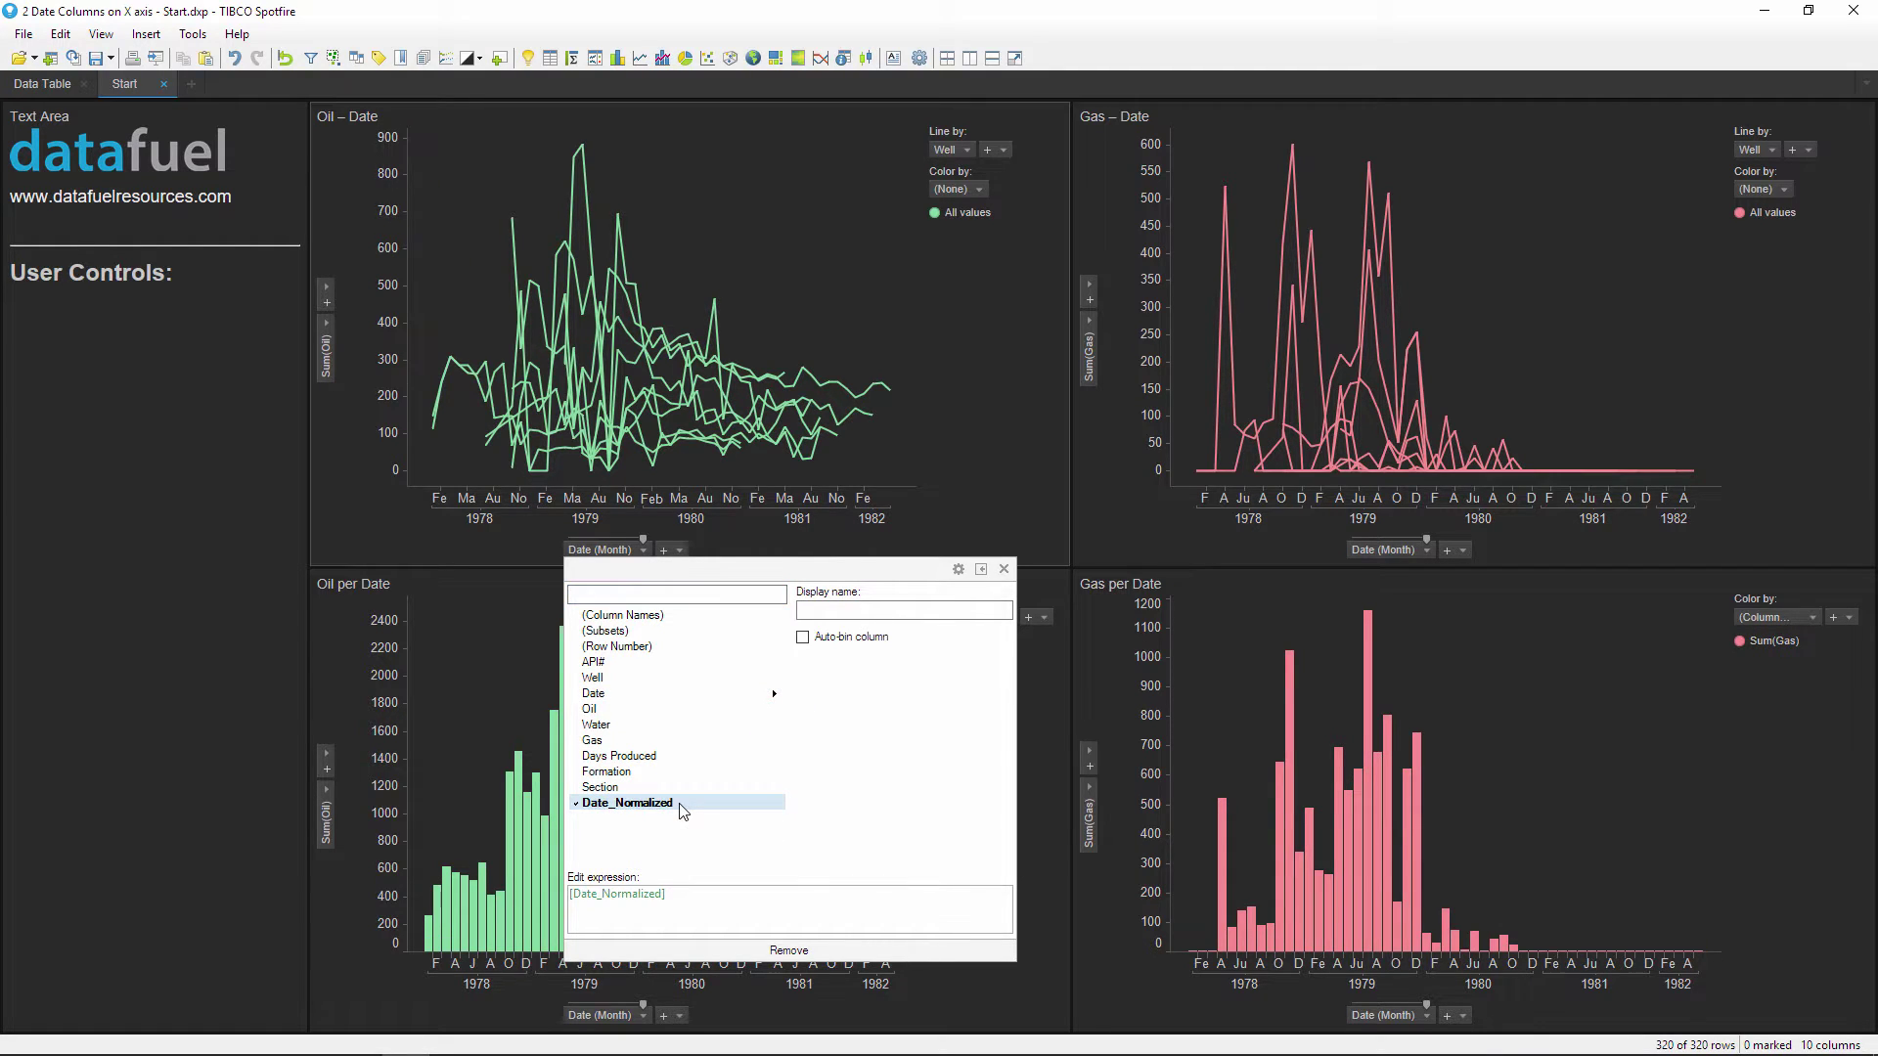
pyautogui.click(730, 332)
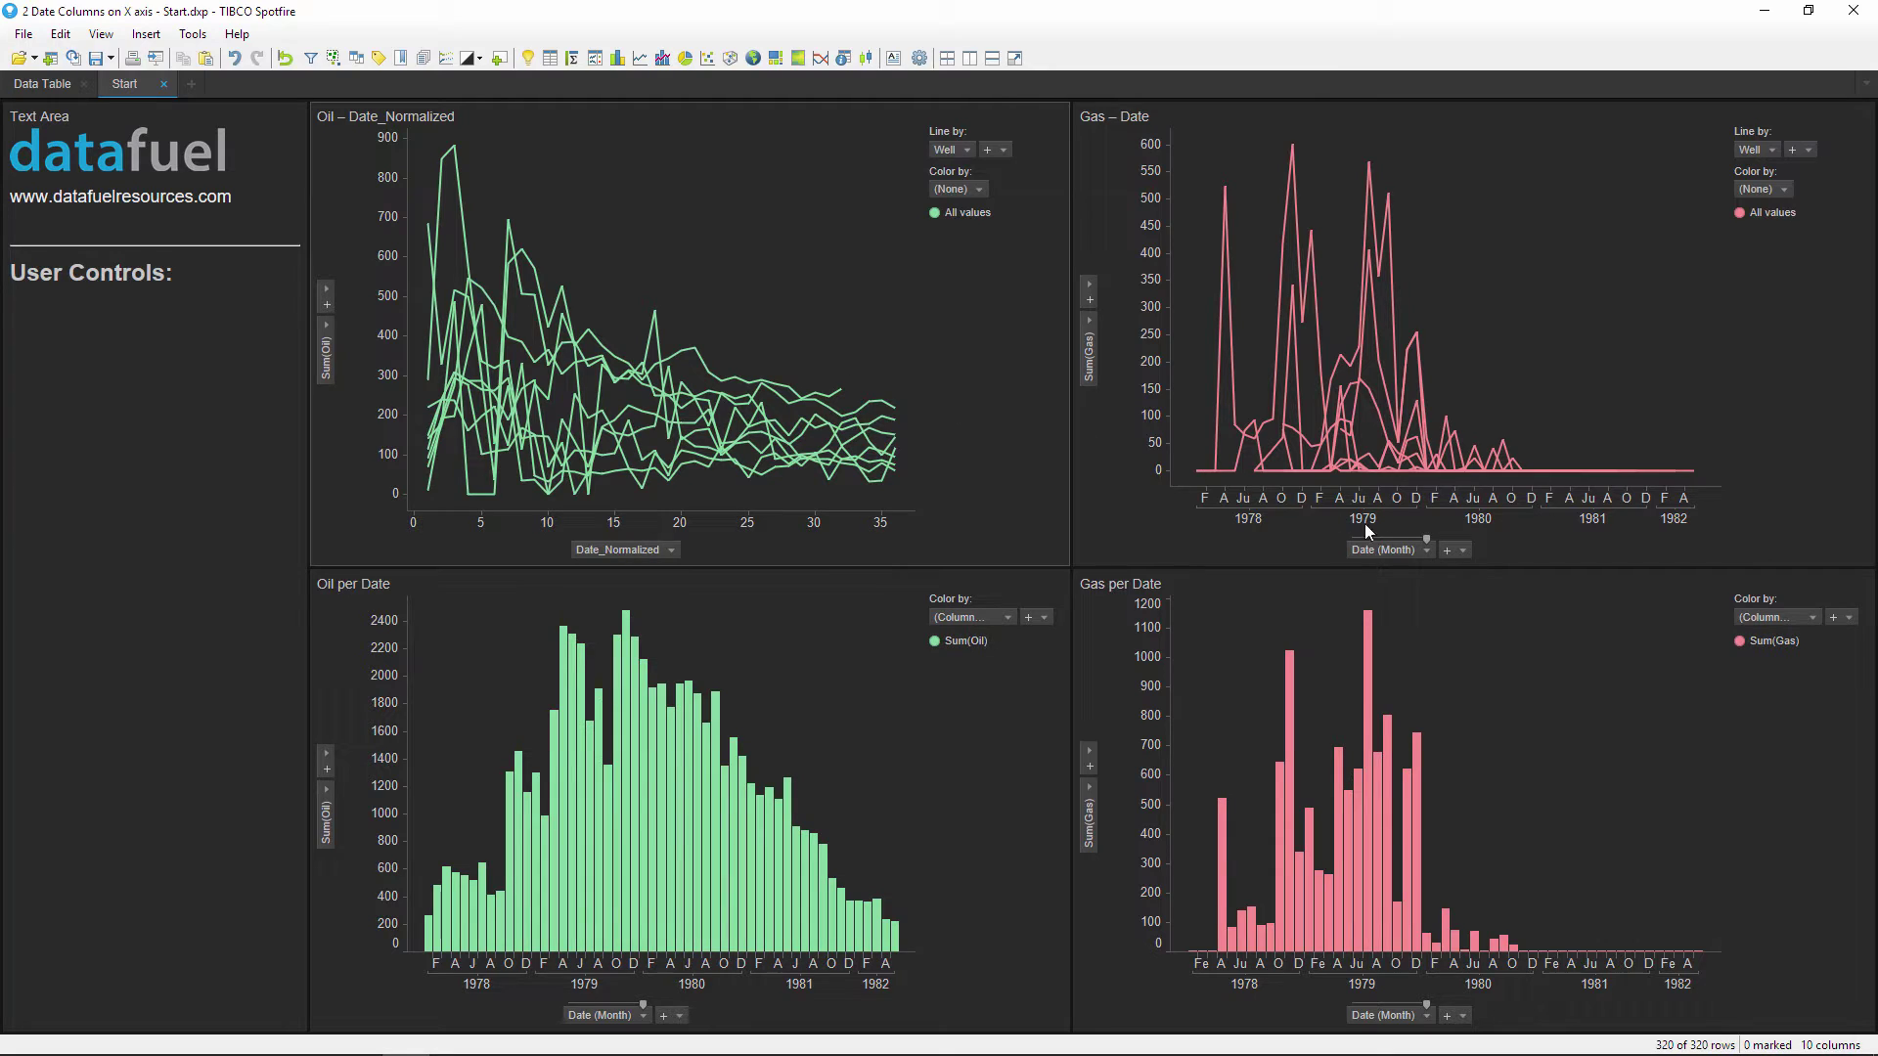
pyautogui.click(1426, 550)
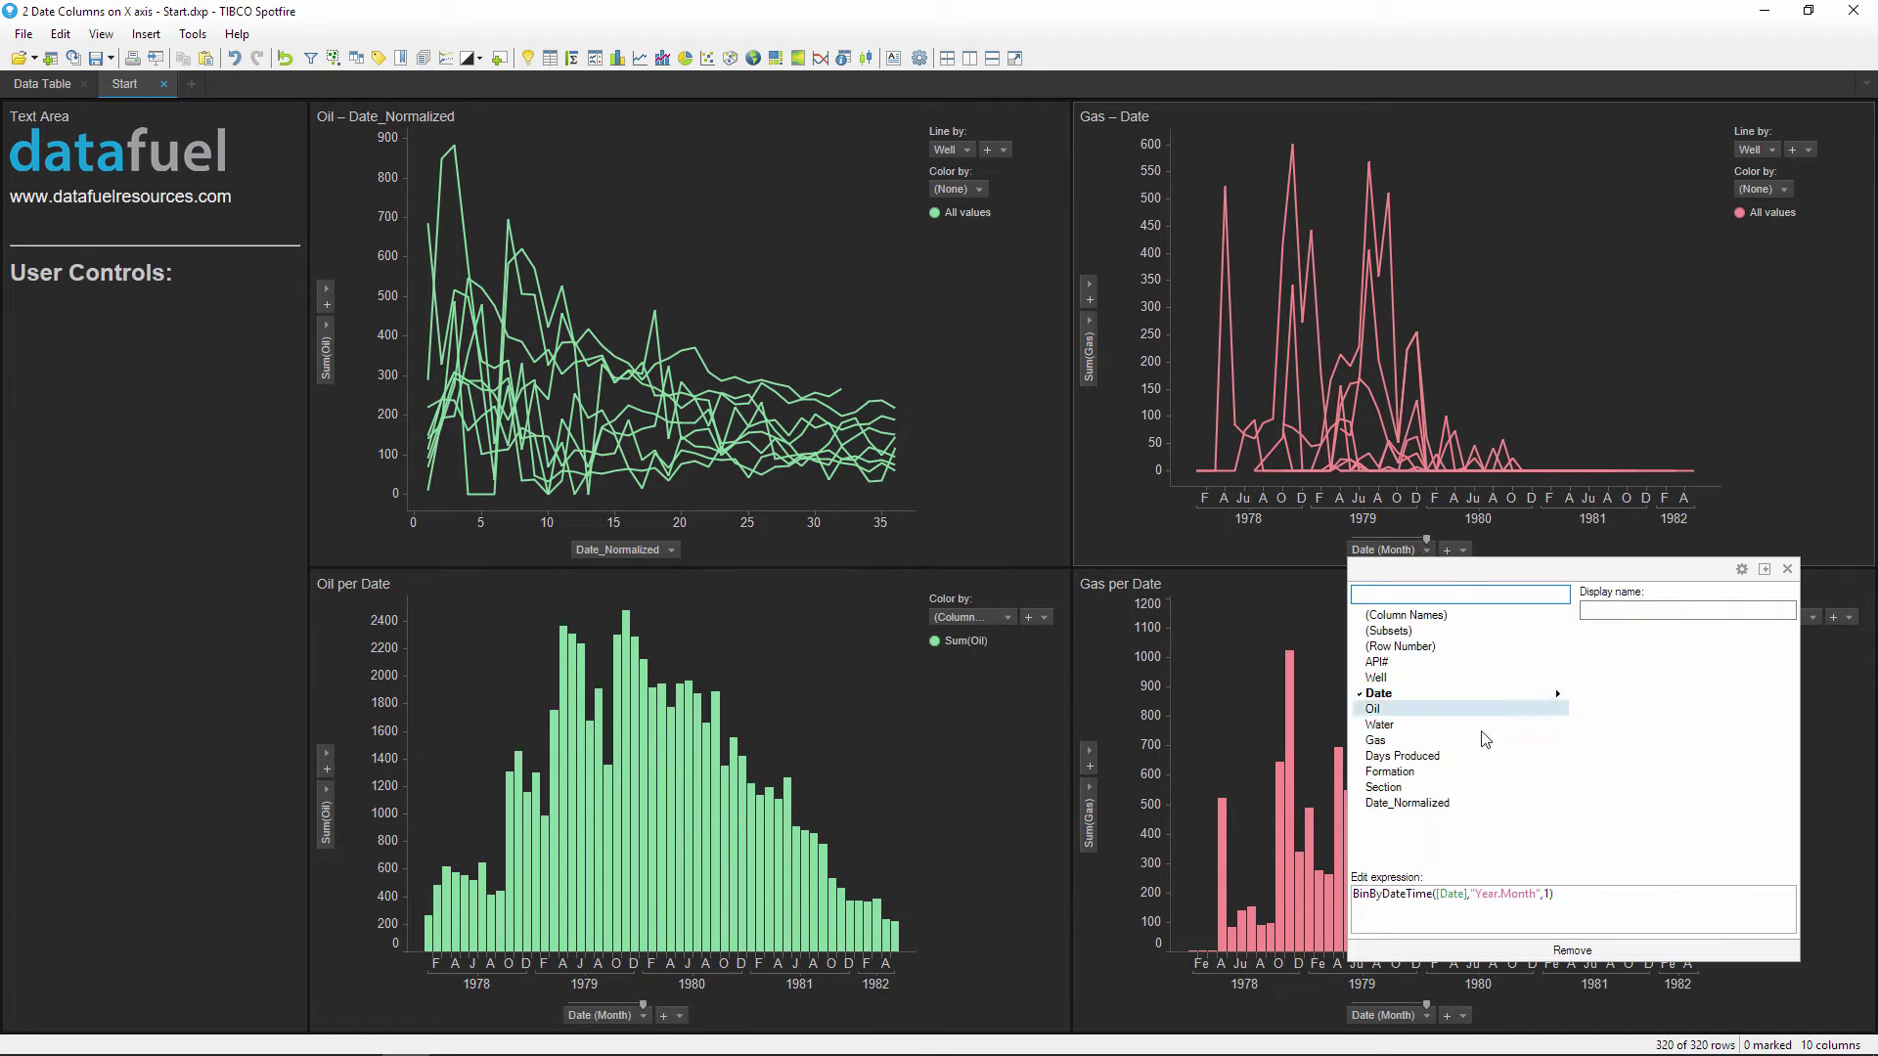
pyautogui.click(1447, 803)
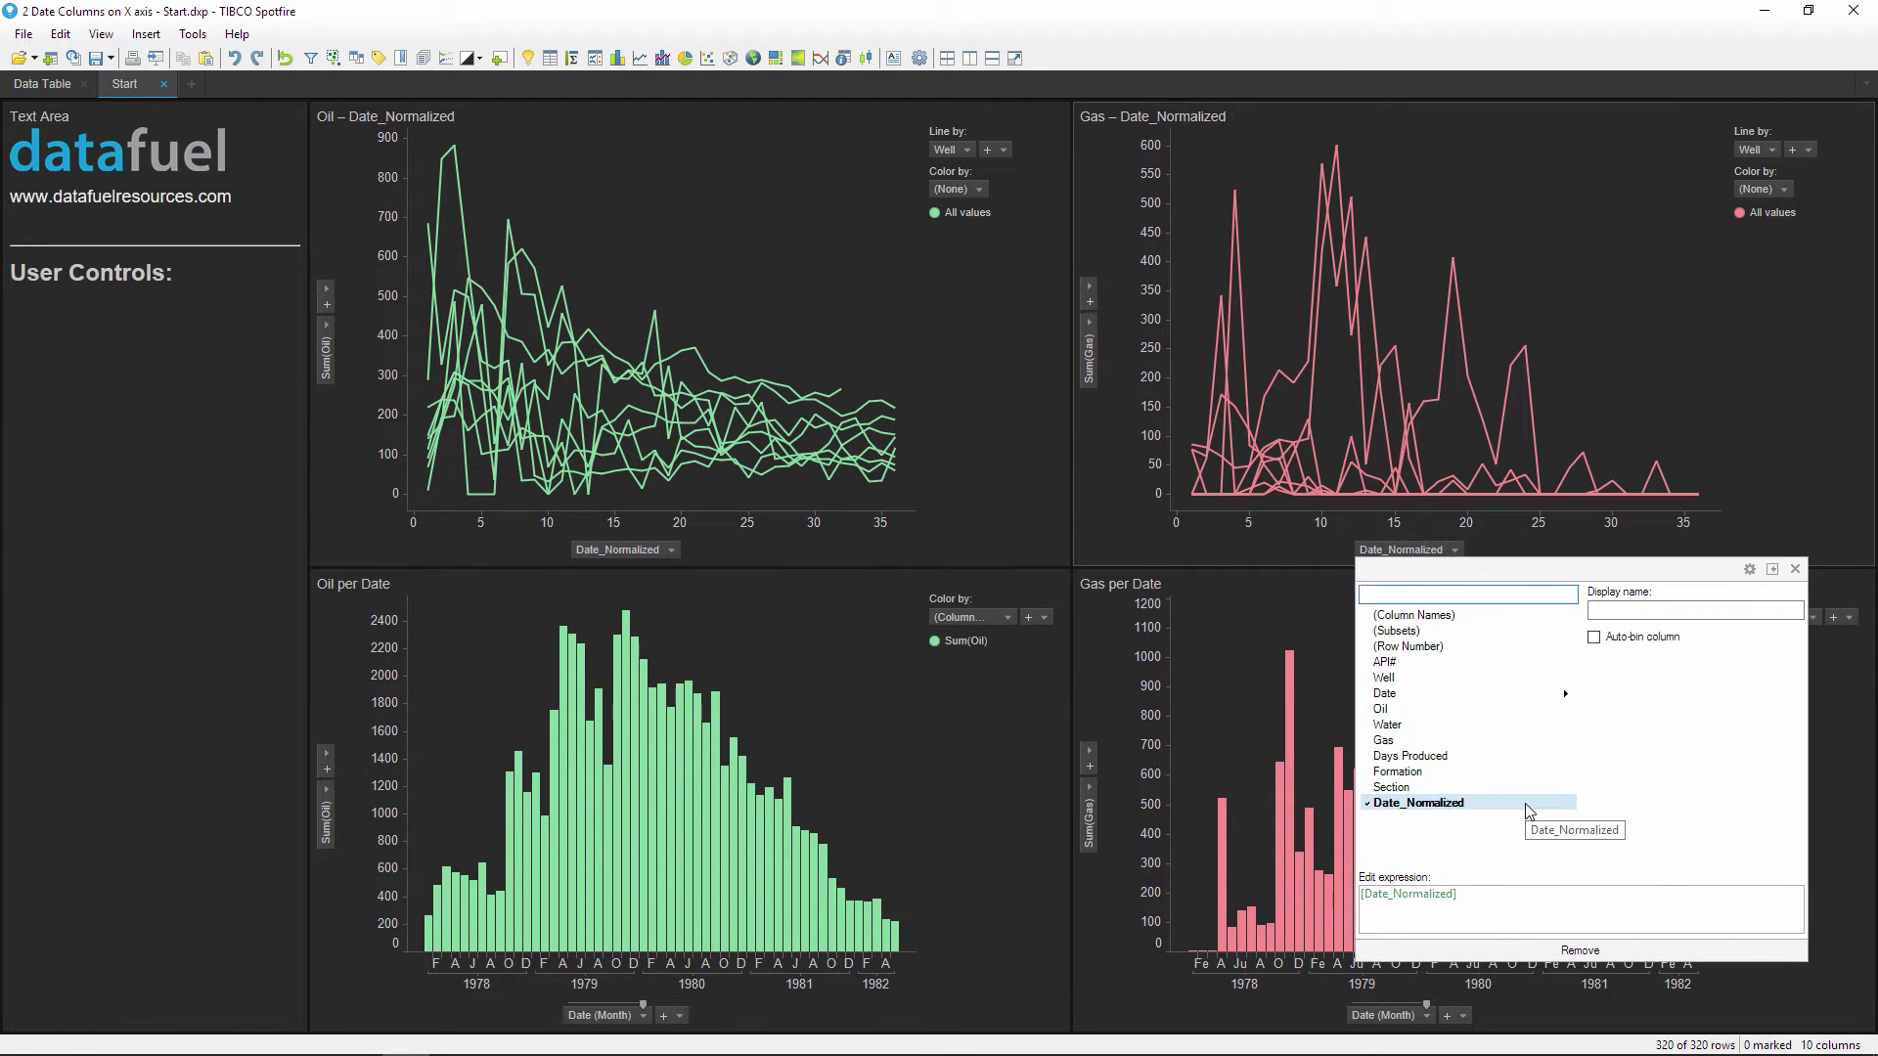
# - Return the Gas and Oil x-axes to Date binned by Year » Month
pyautogui.moveTo(1477, 697)
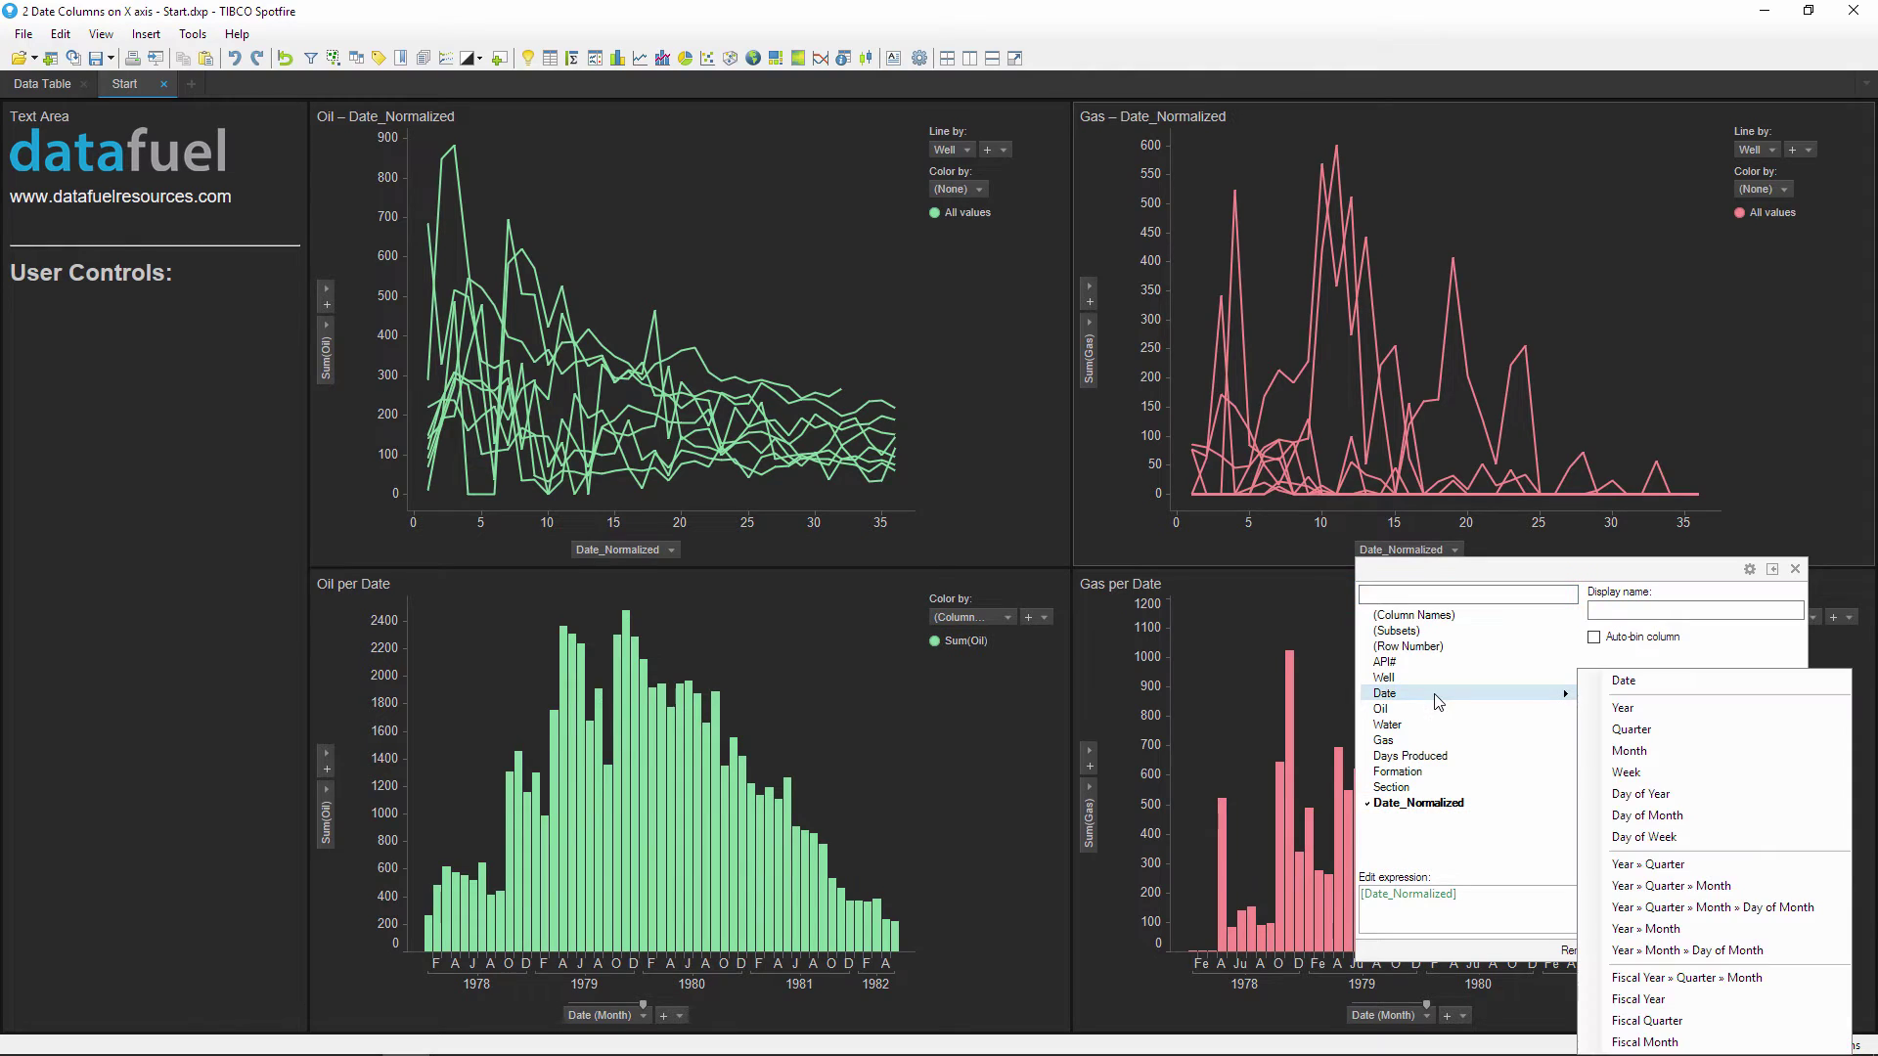
pyautogui.click(1729, 930)
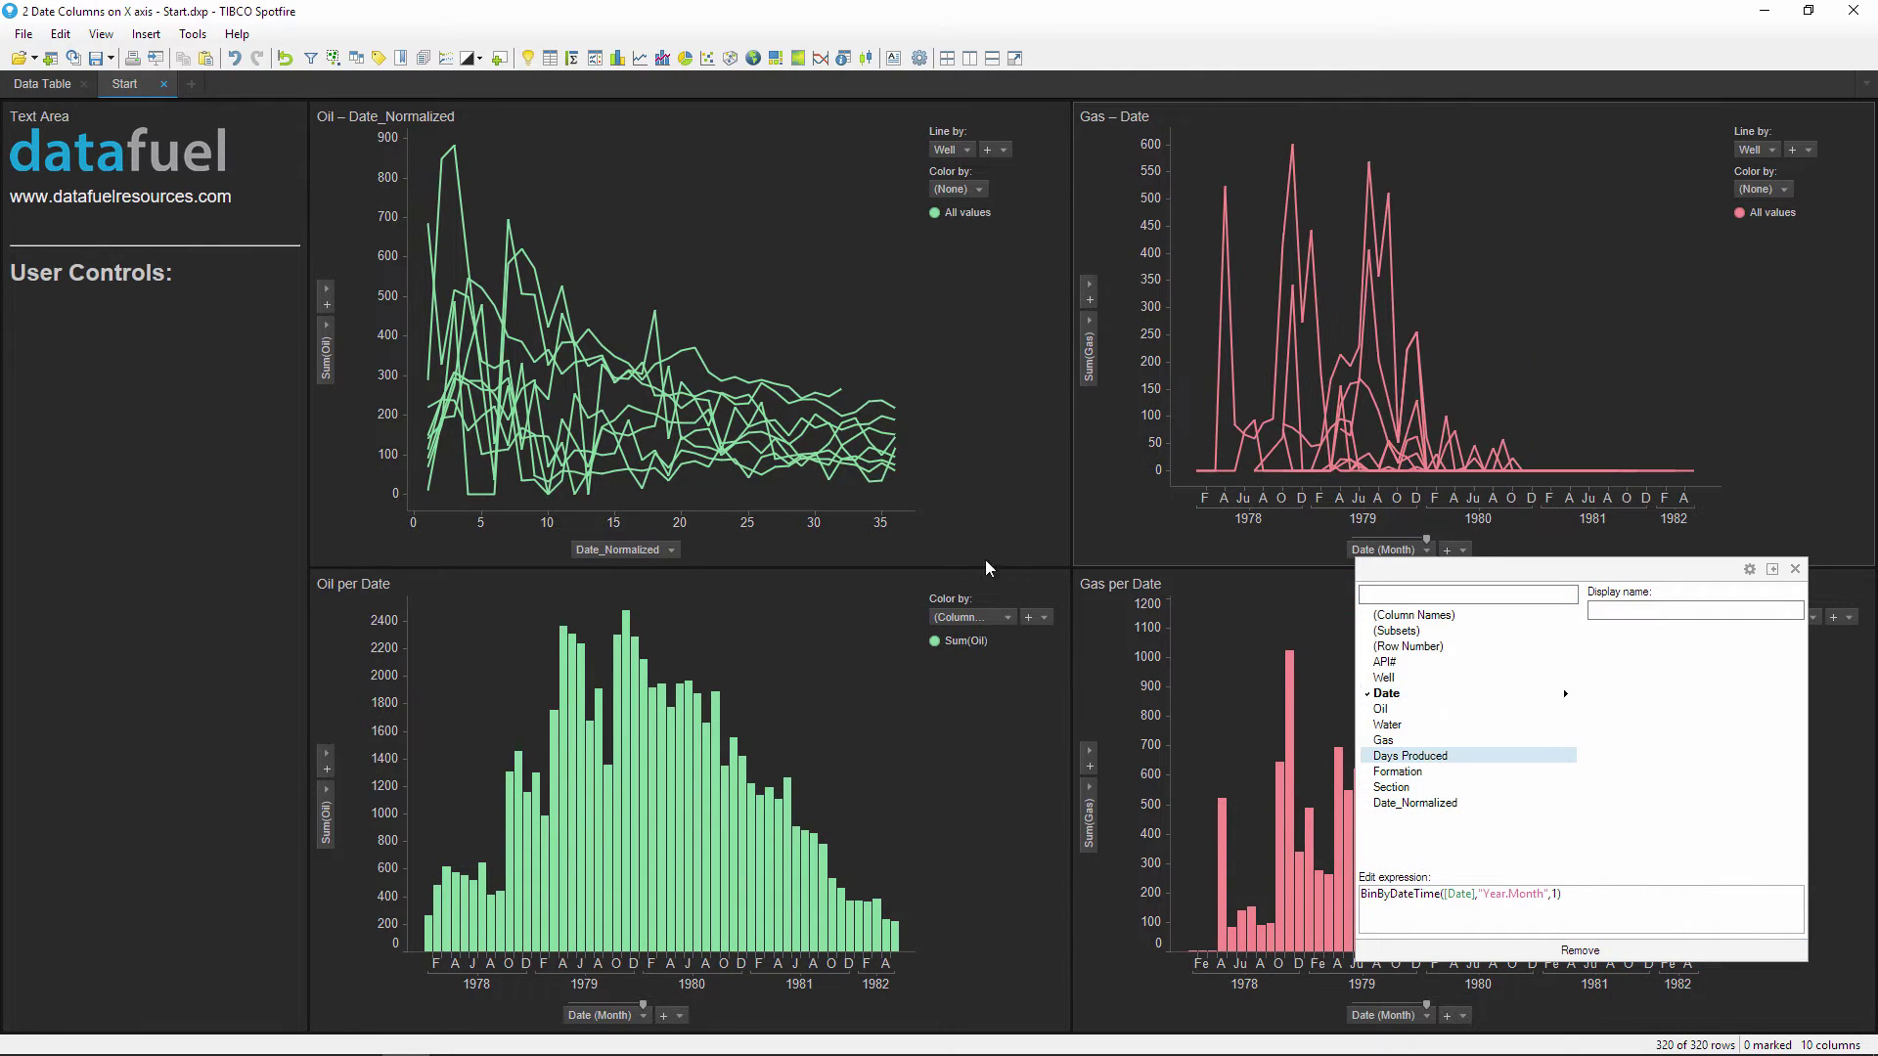
pyautogui.click(692, 562)
pyautogui.click(672, 550)
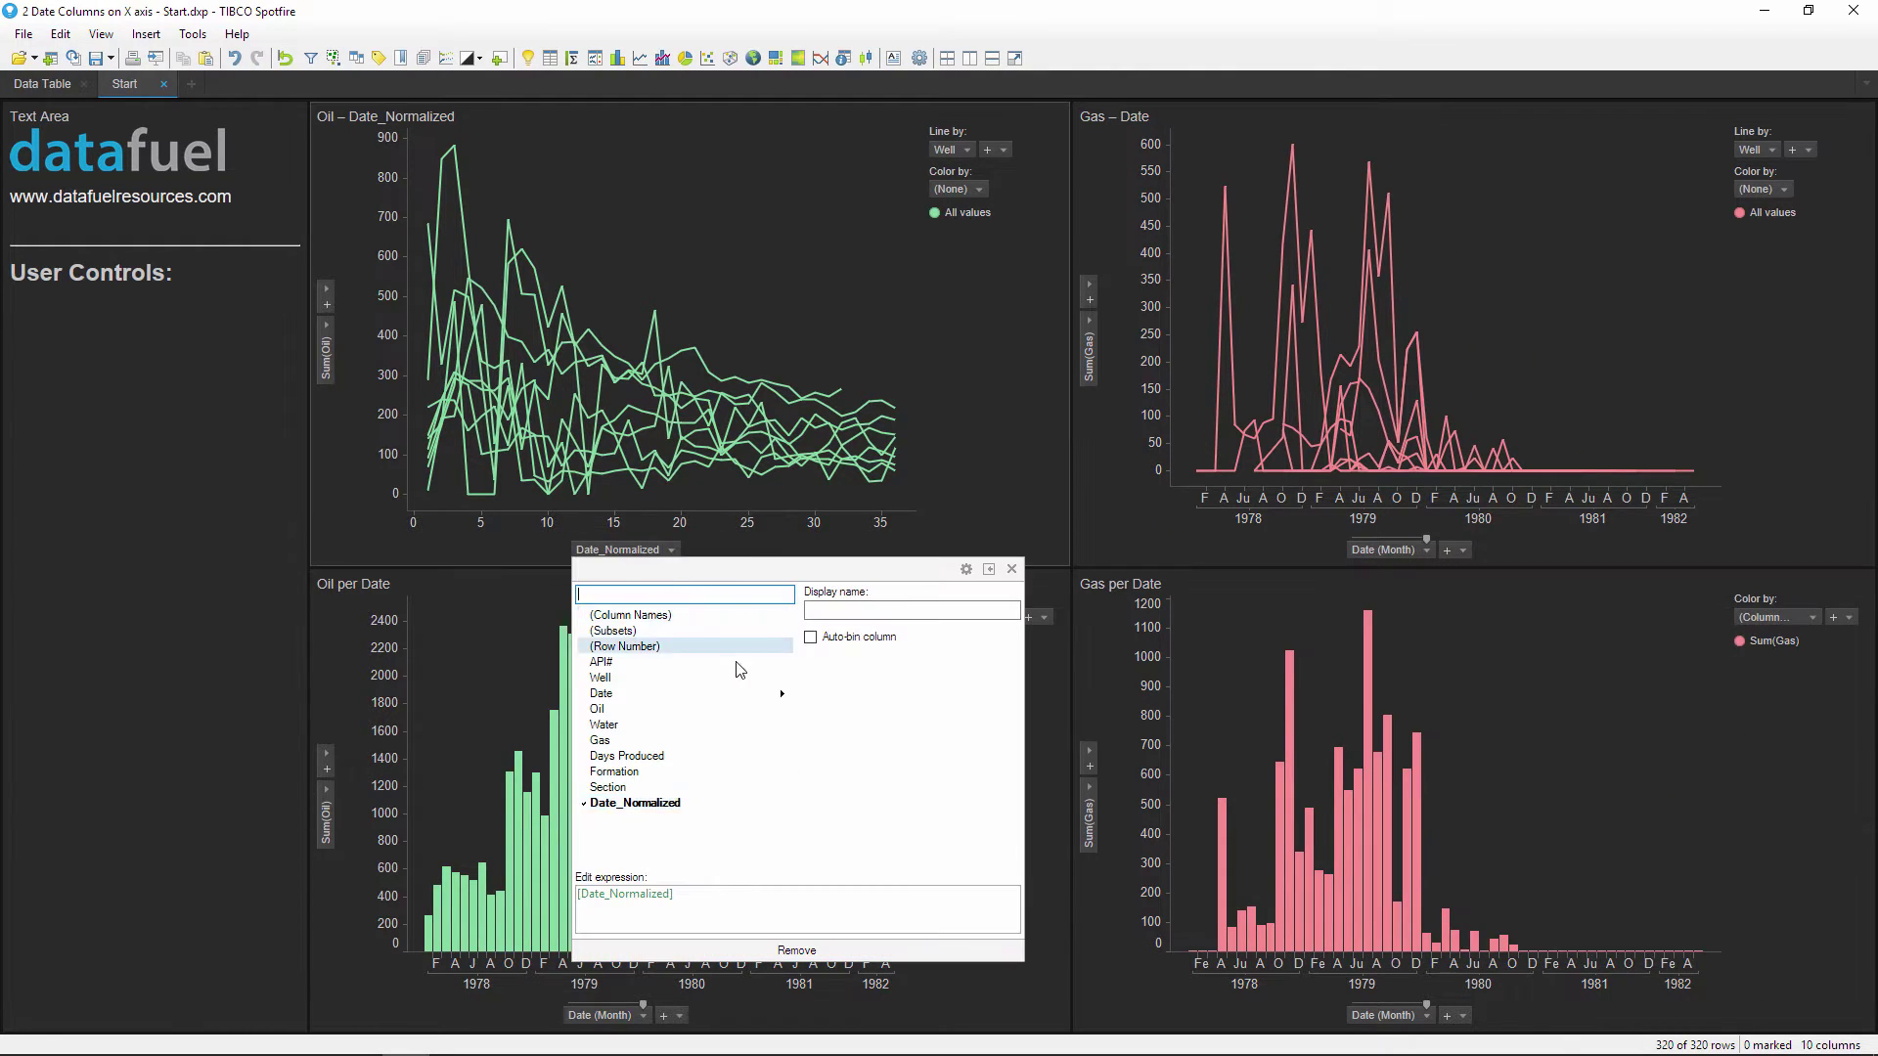
pyautogui.moveTo(740, 698)
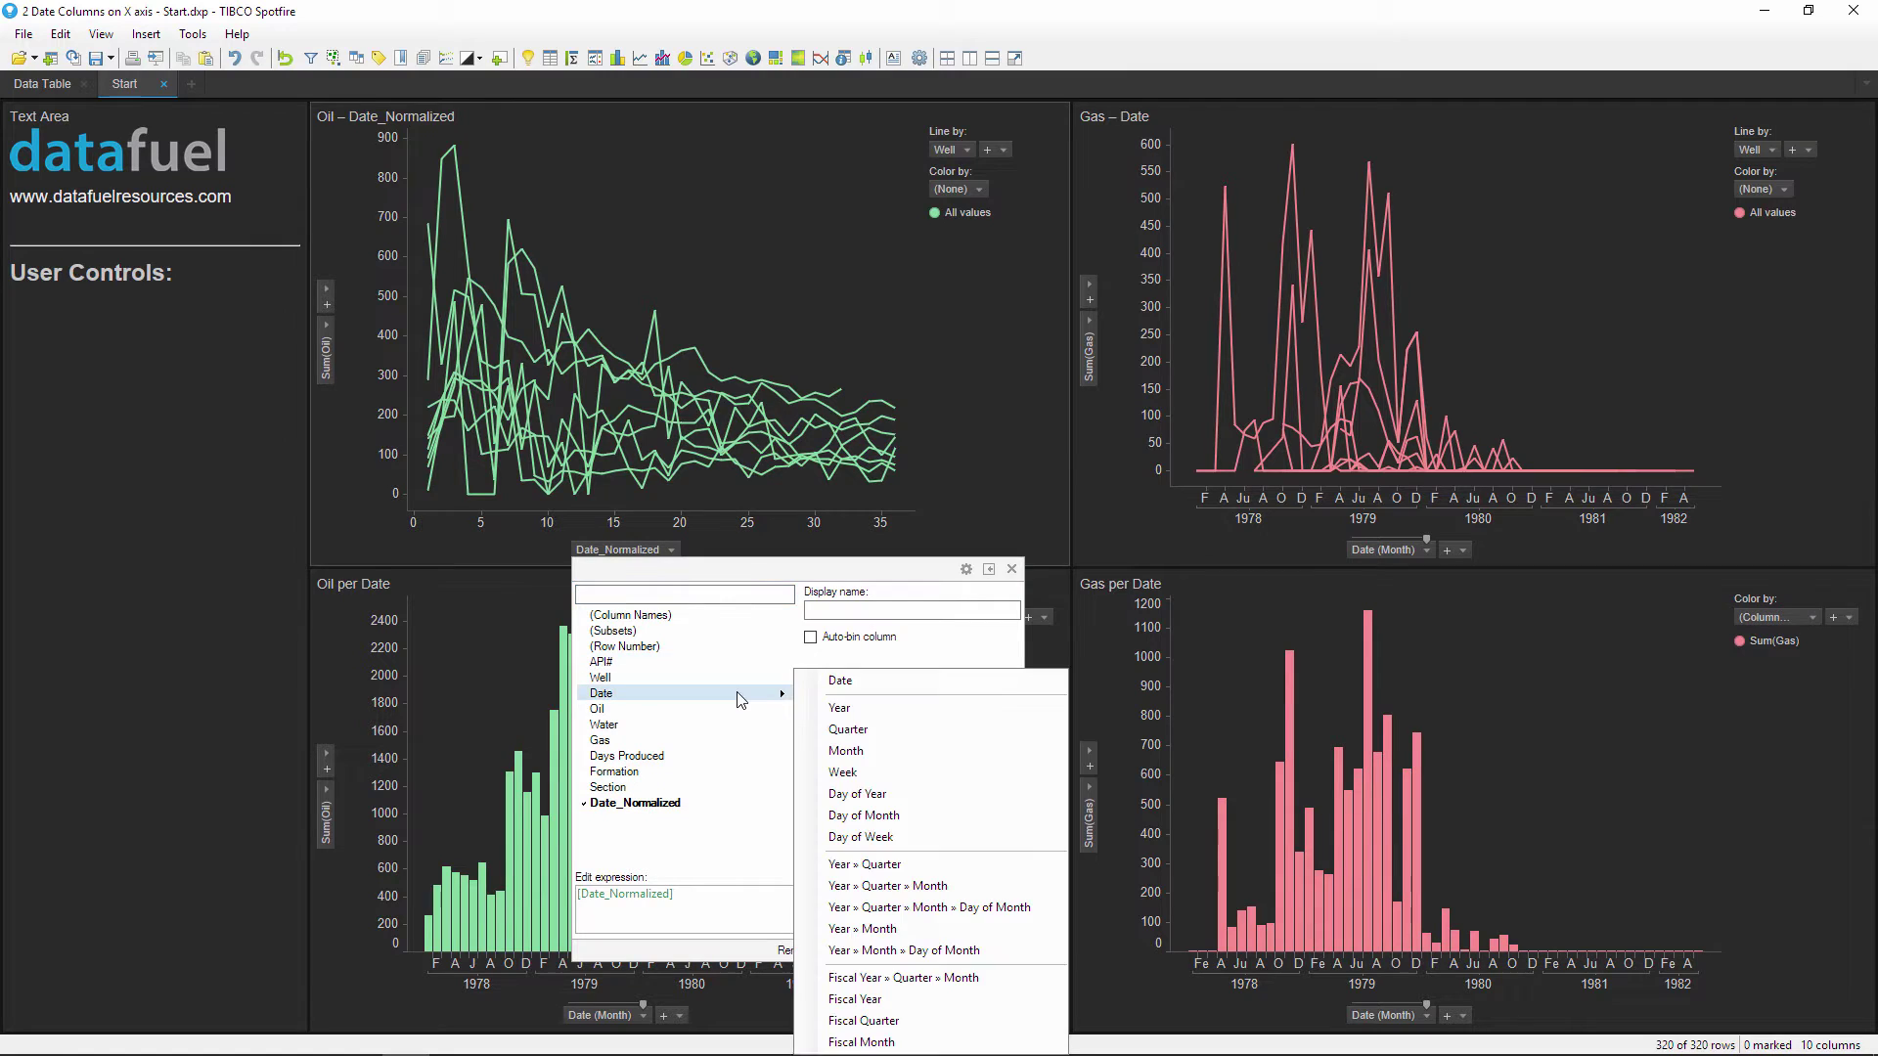
pyautogui.click(1026, 925)
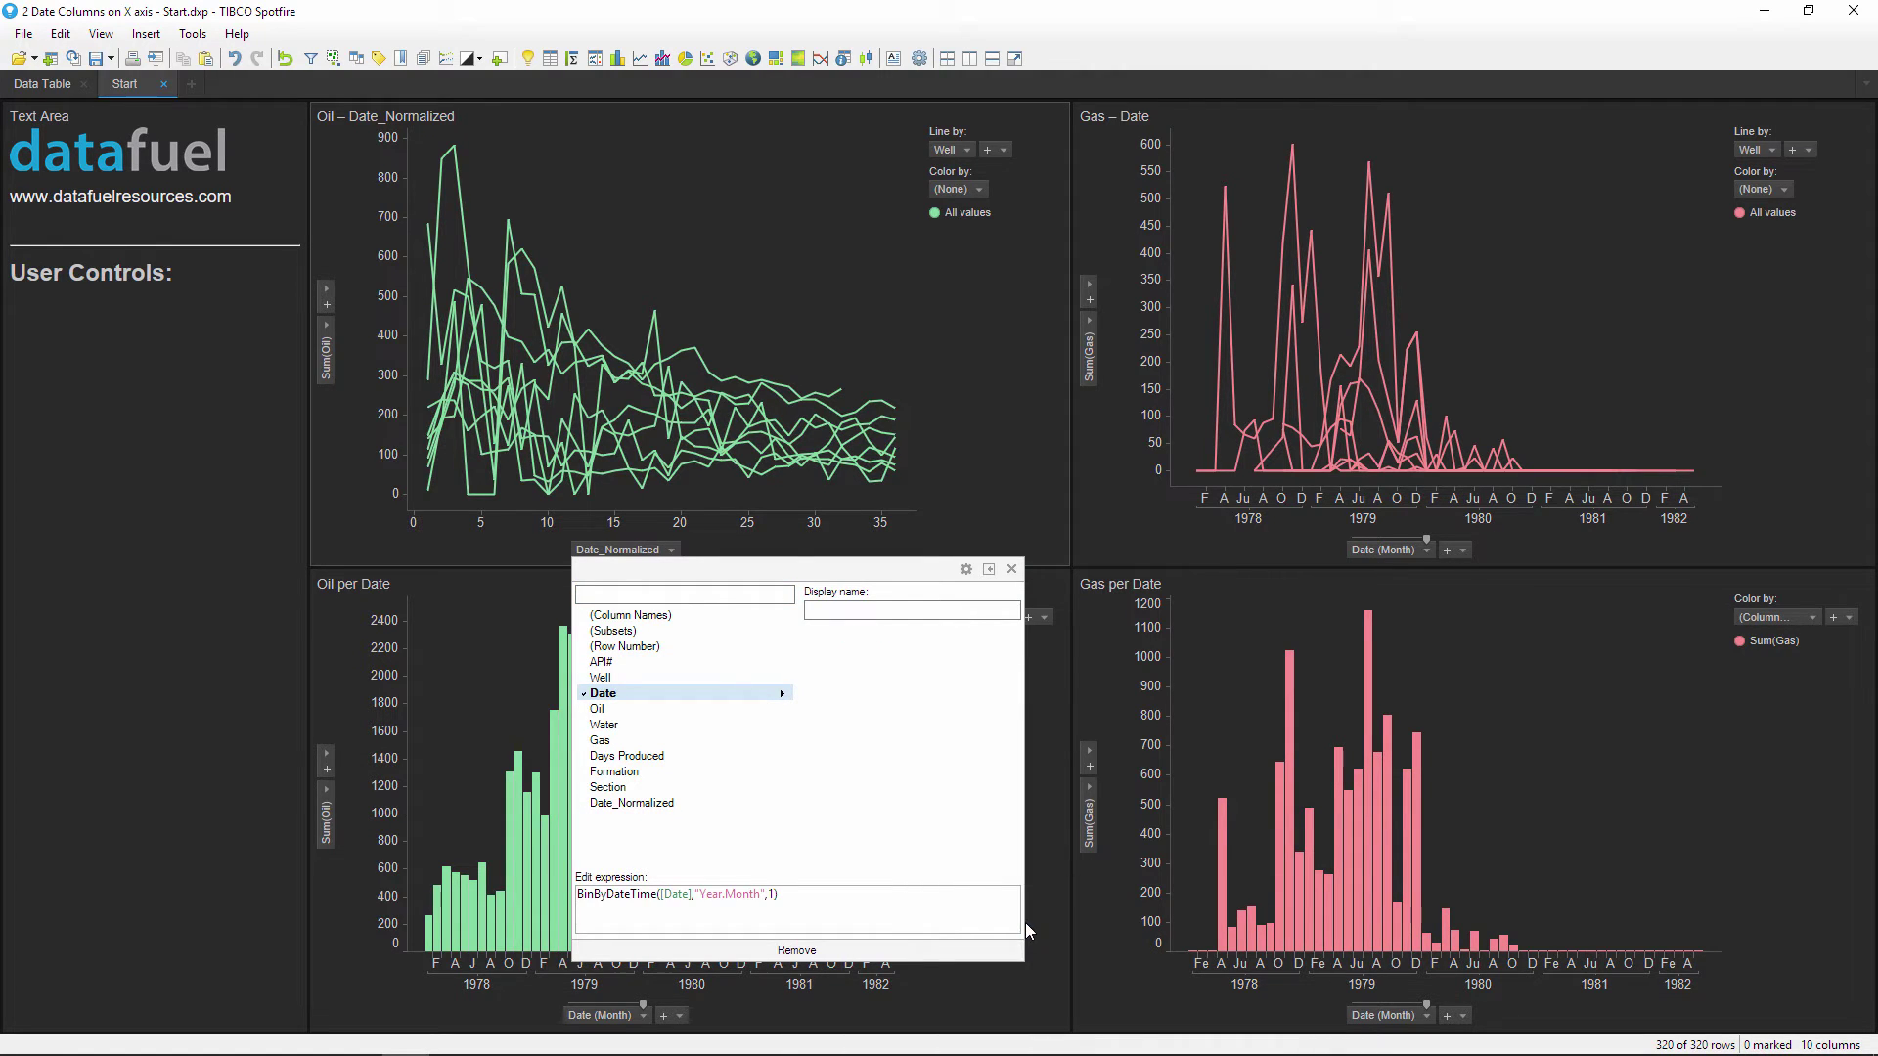
pyautogui.click(155, 455)
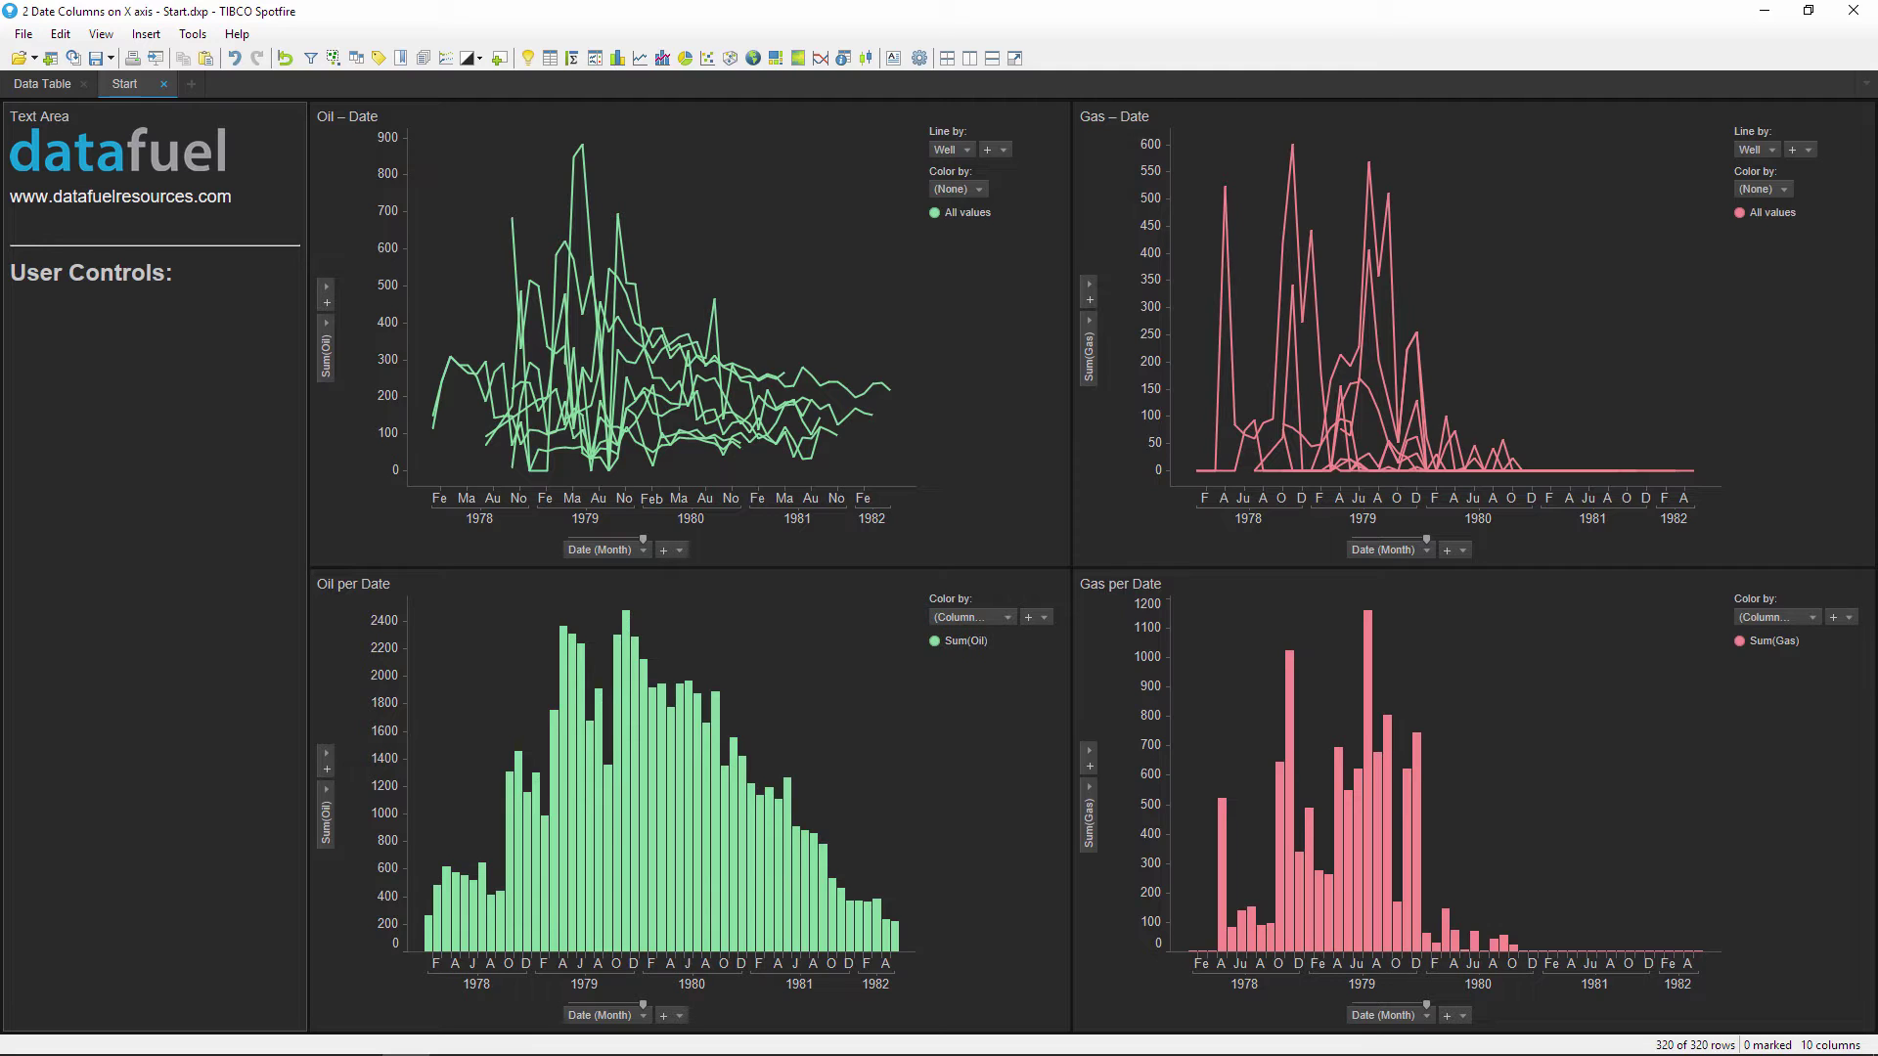
# - Duplicate the Start page and rename the copy to 'Finish'
pyautogui.rightClick(139, 84)
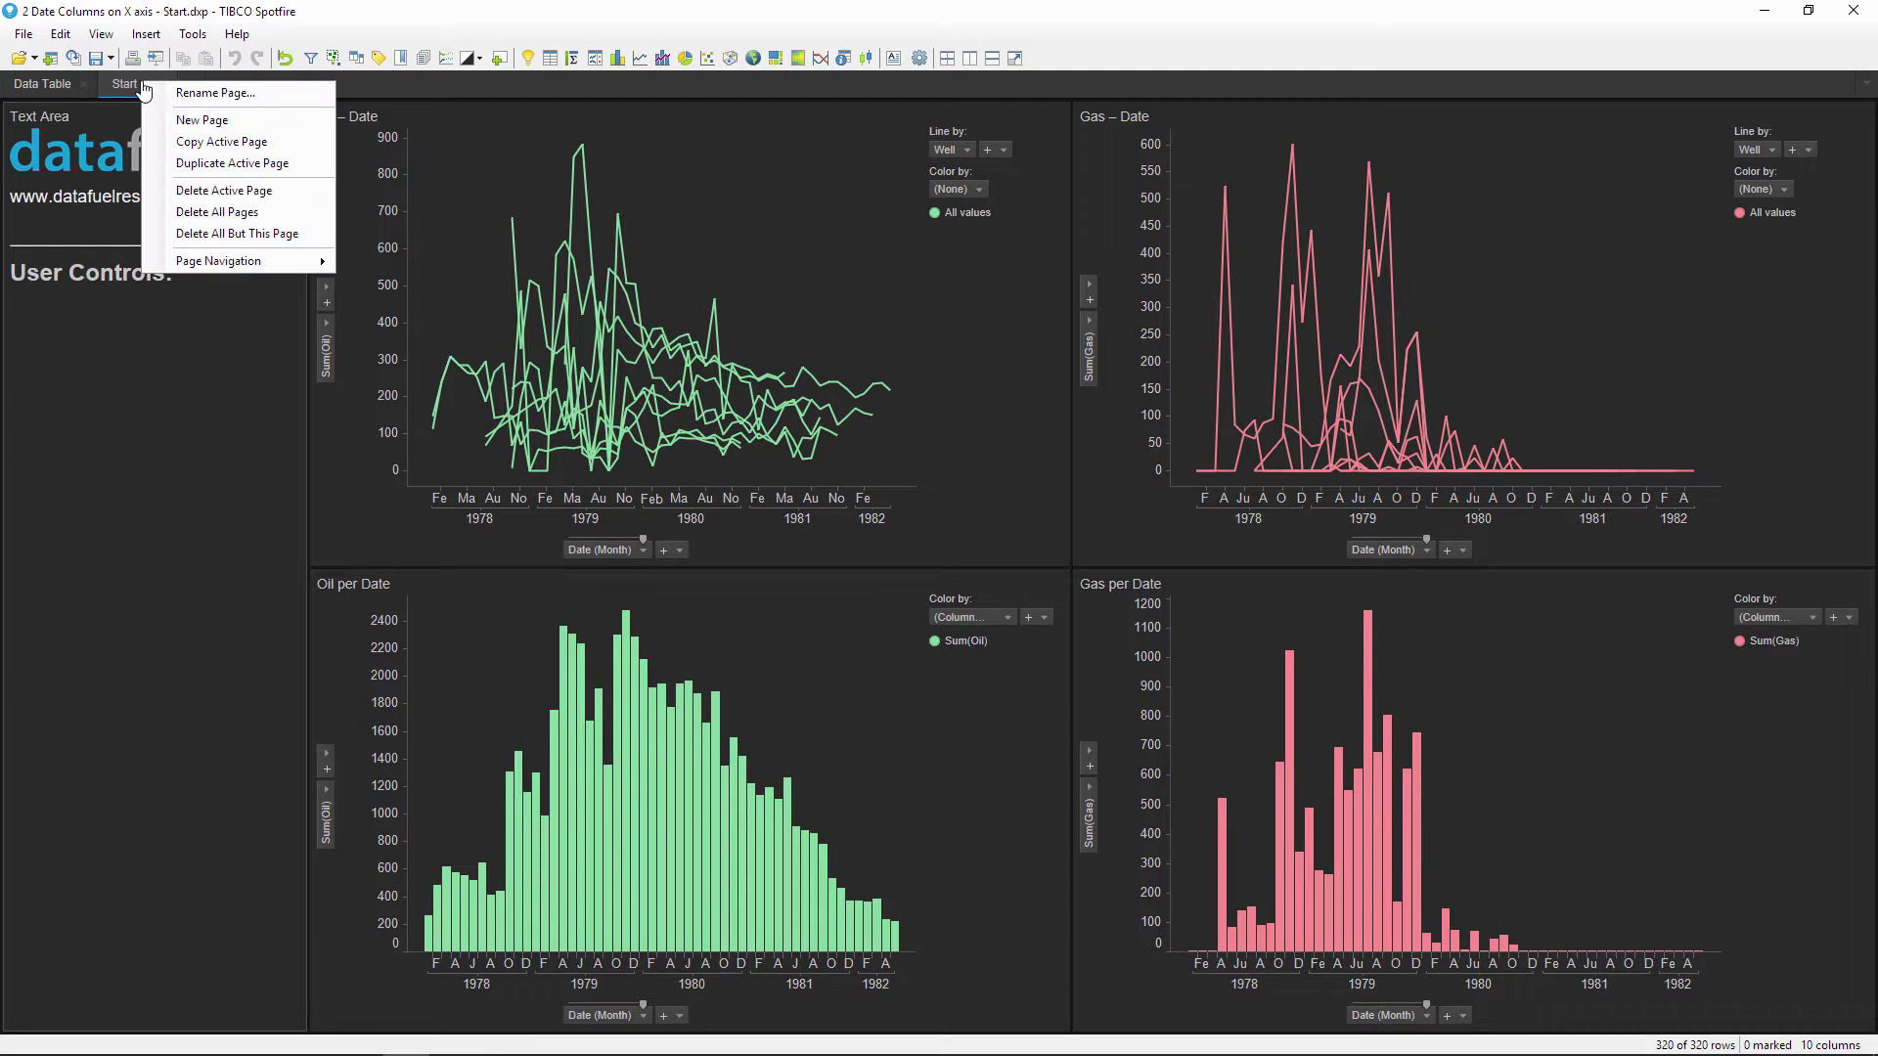
pyautogui.click(256, 165)
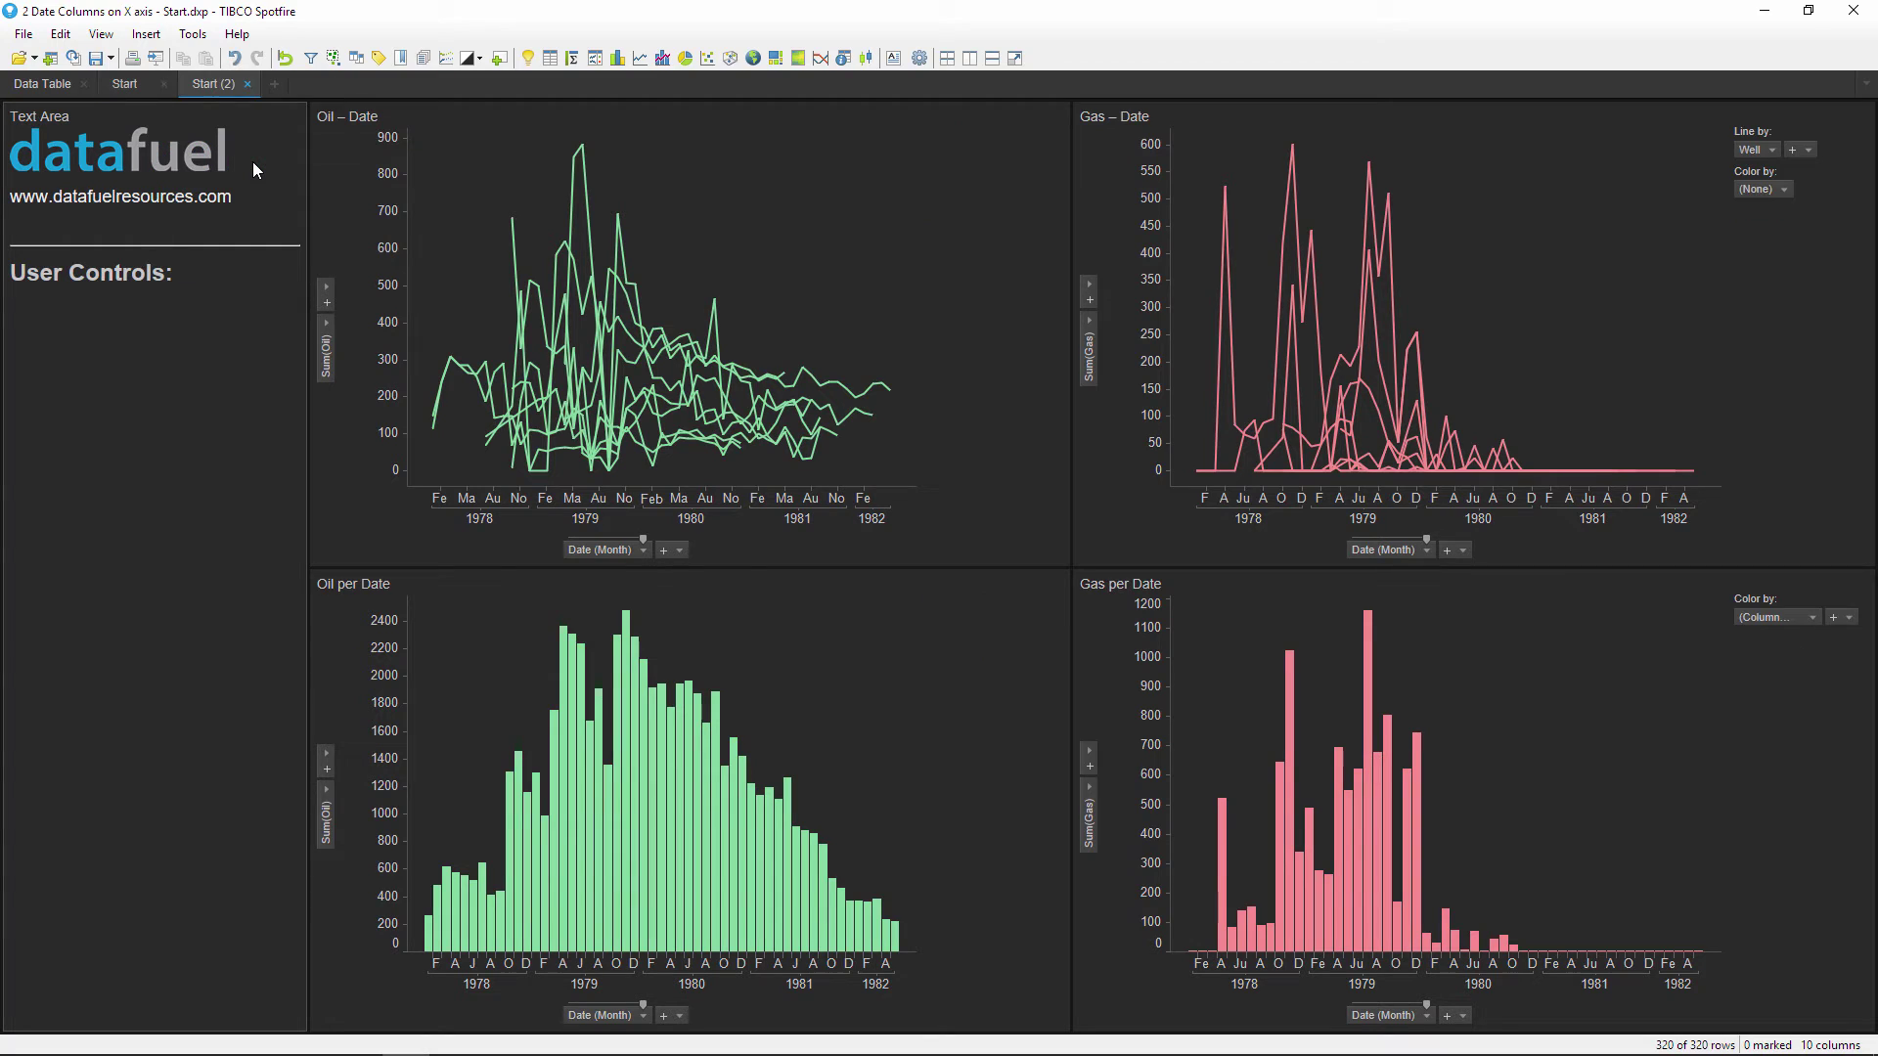
pyautogui.doubleClick(224, 88)
pyautogui.write('Finish')
pyautogui.press('Return')
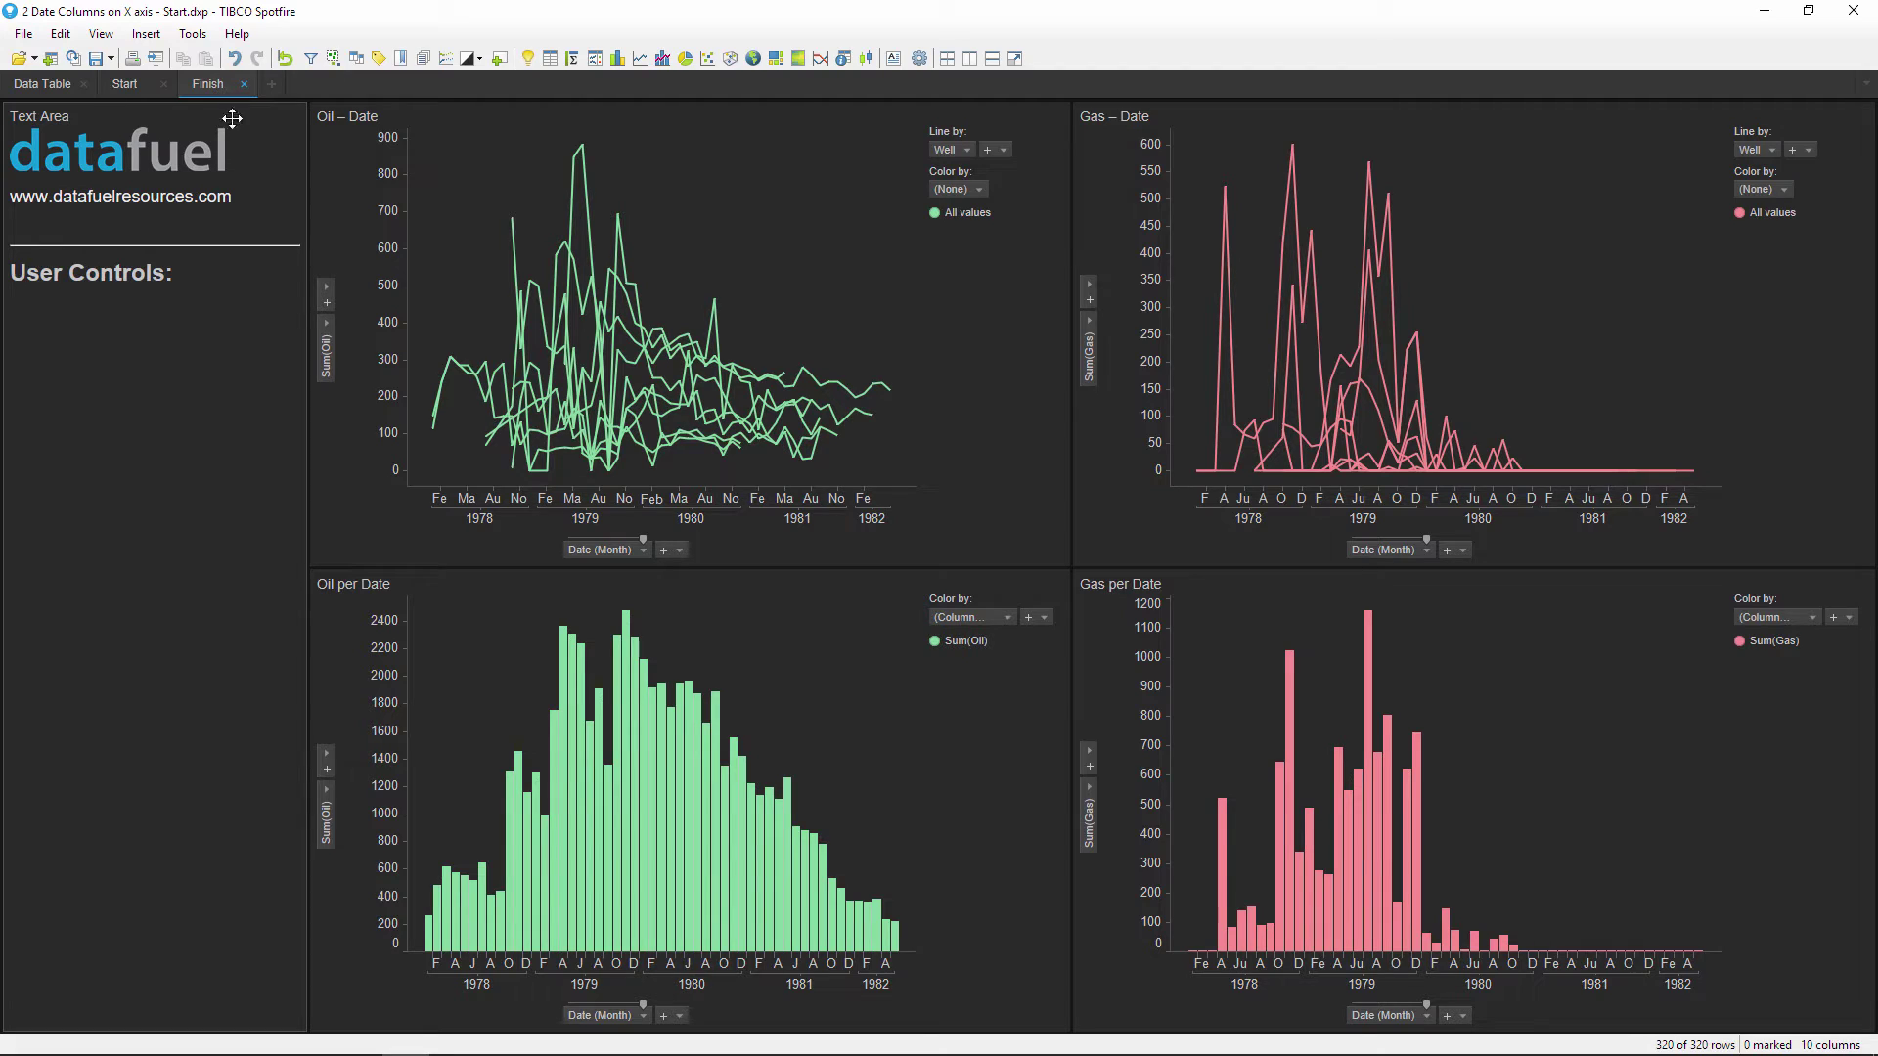
# - Edit the User Controls text area and insert a Drop-down list property control
pyautogui.rightClick(207, 362)
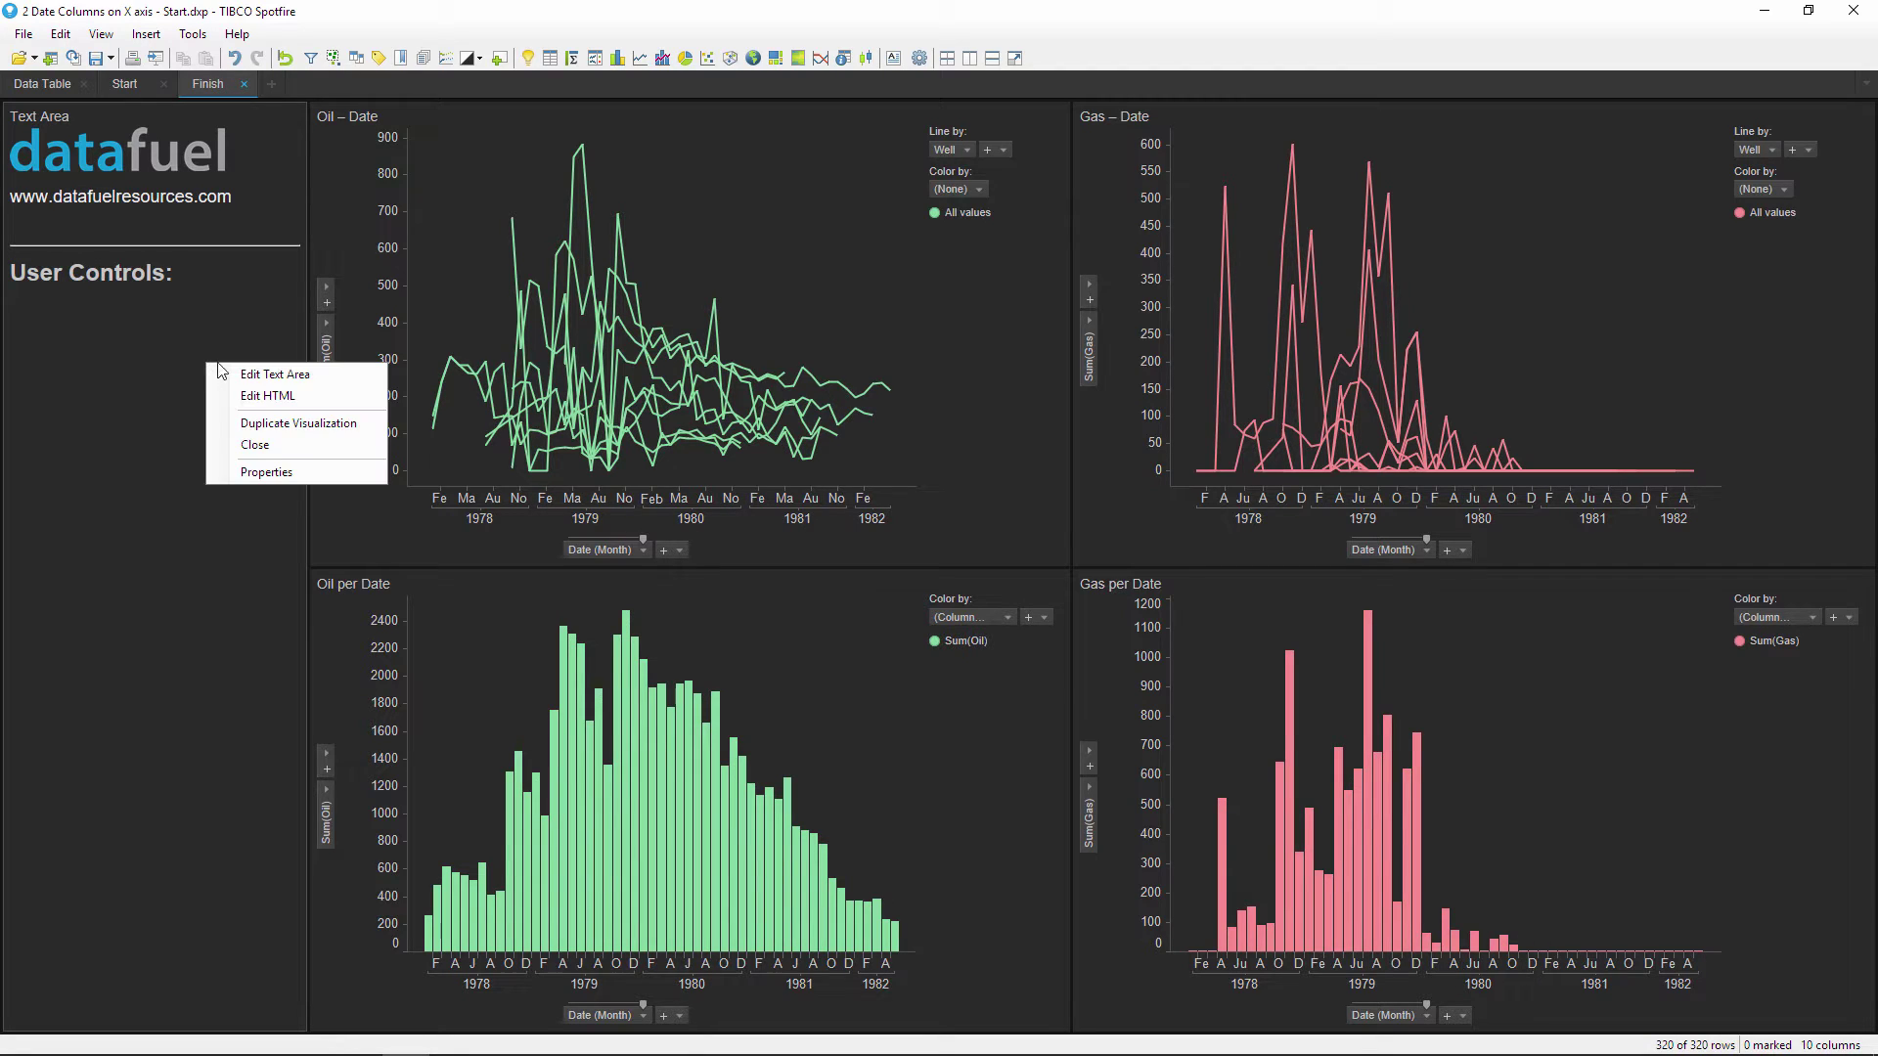
pyautogui.click(354, 375)
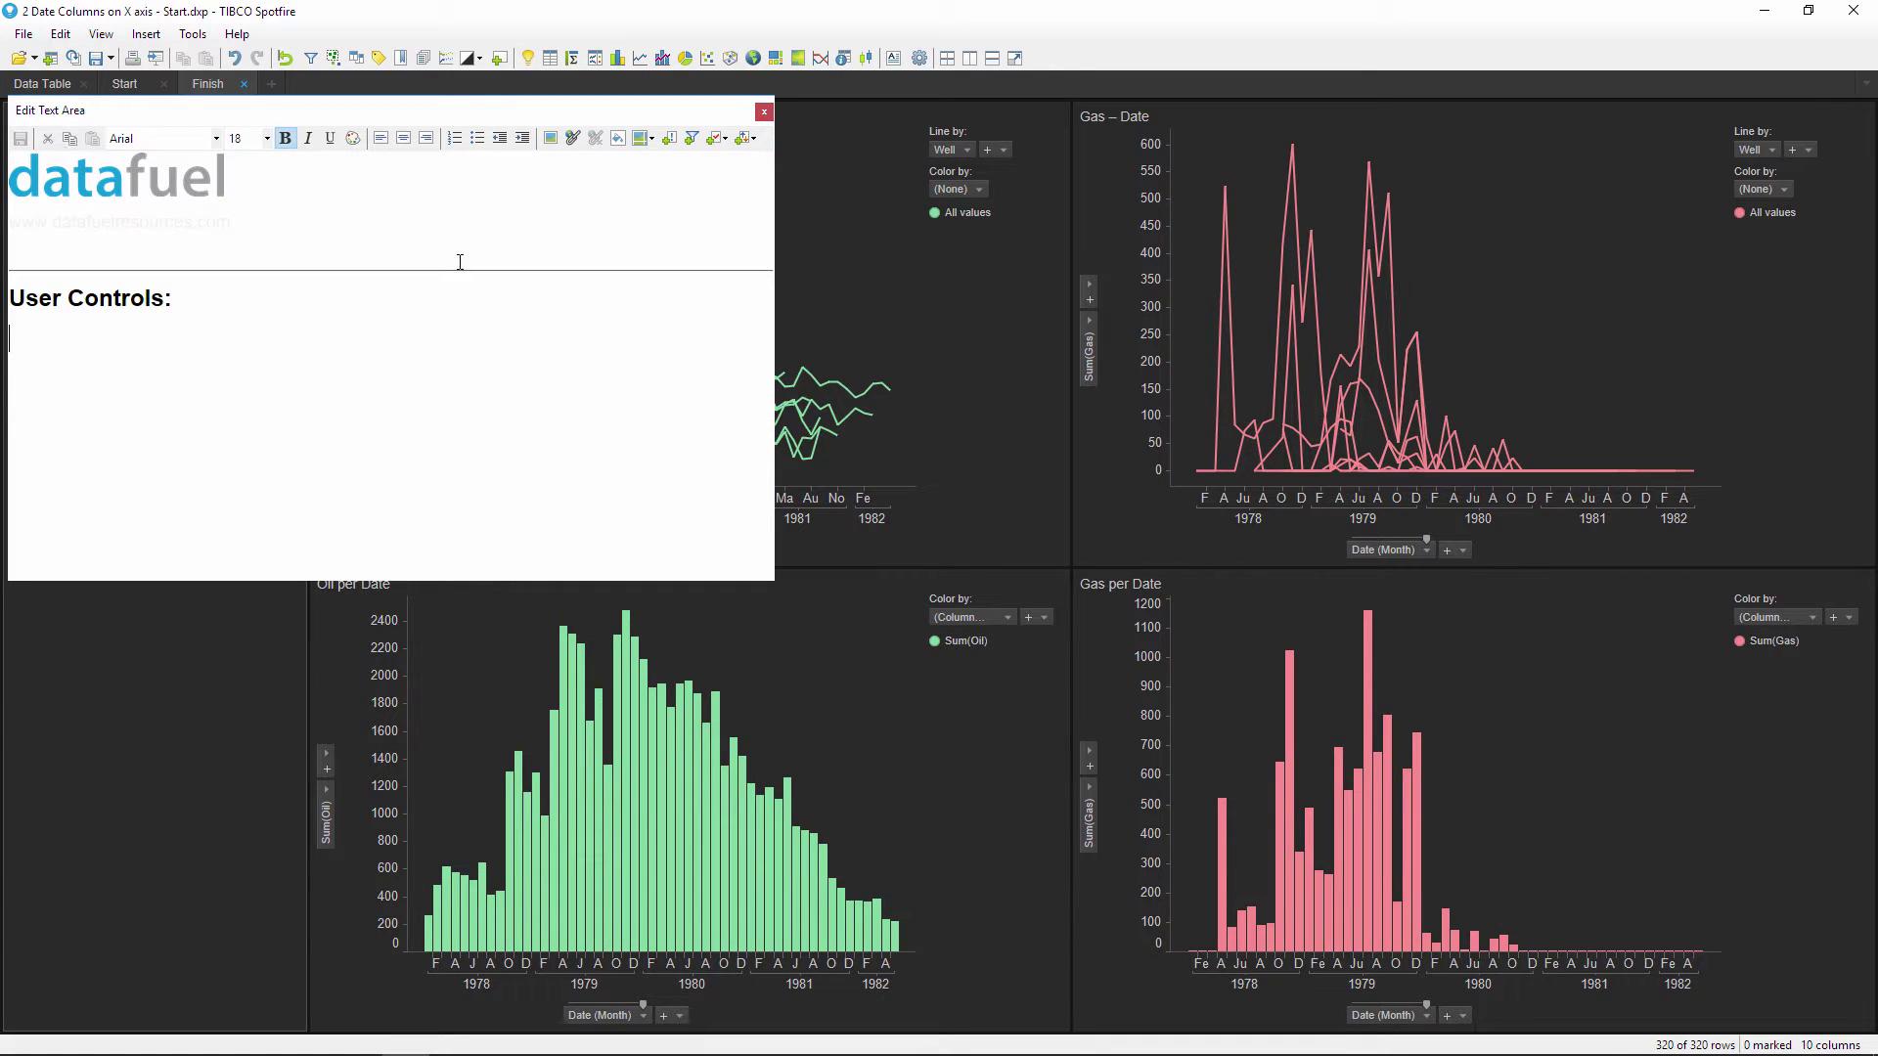
pyautogui.click(719, 141)
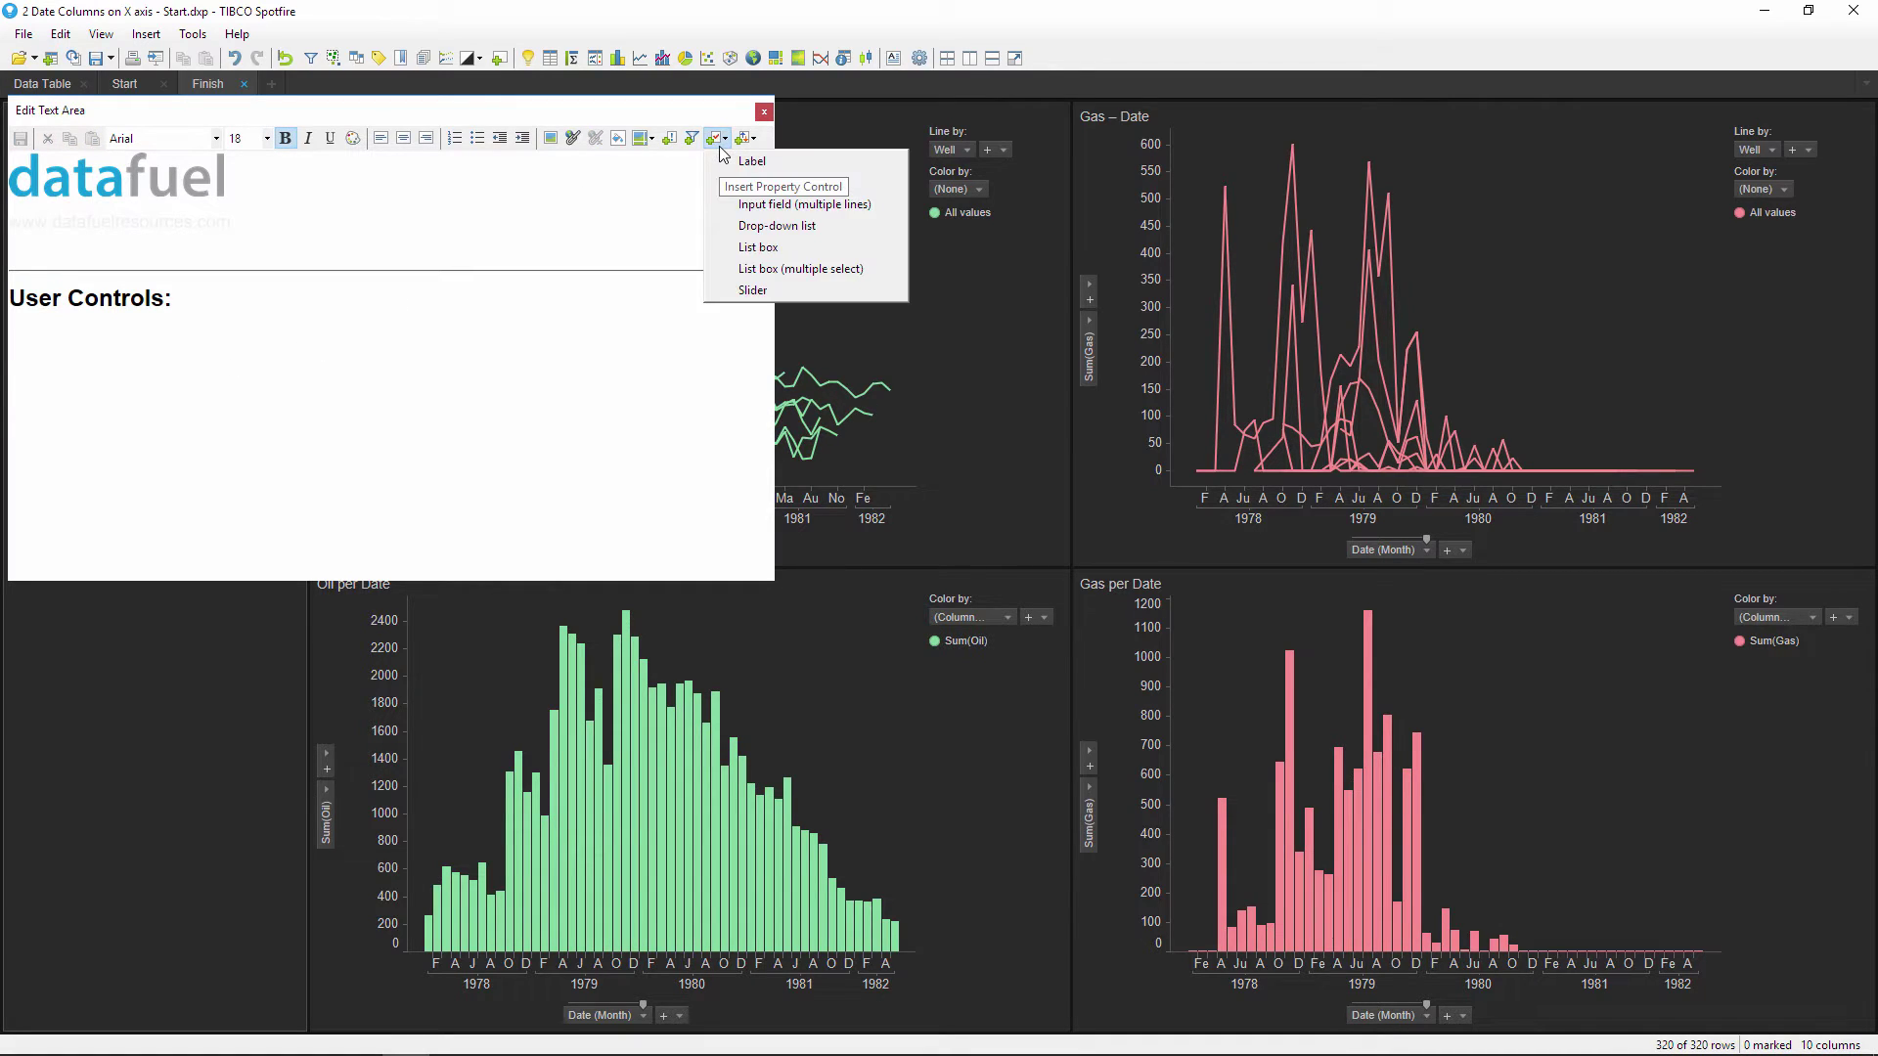
pyautogui.click(879, 226)
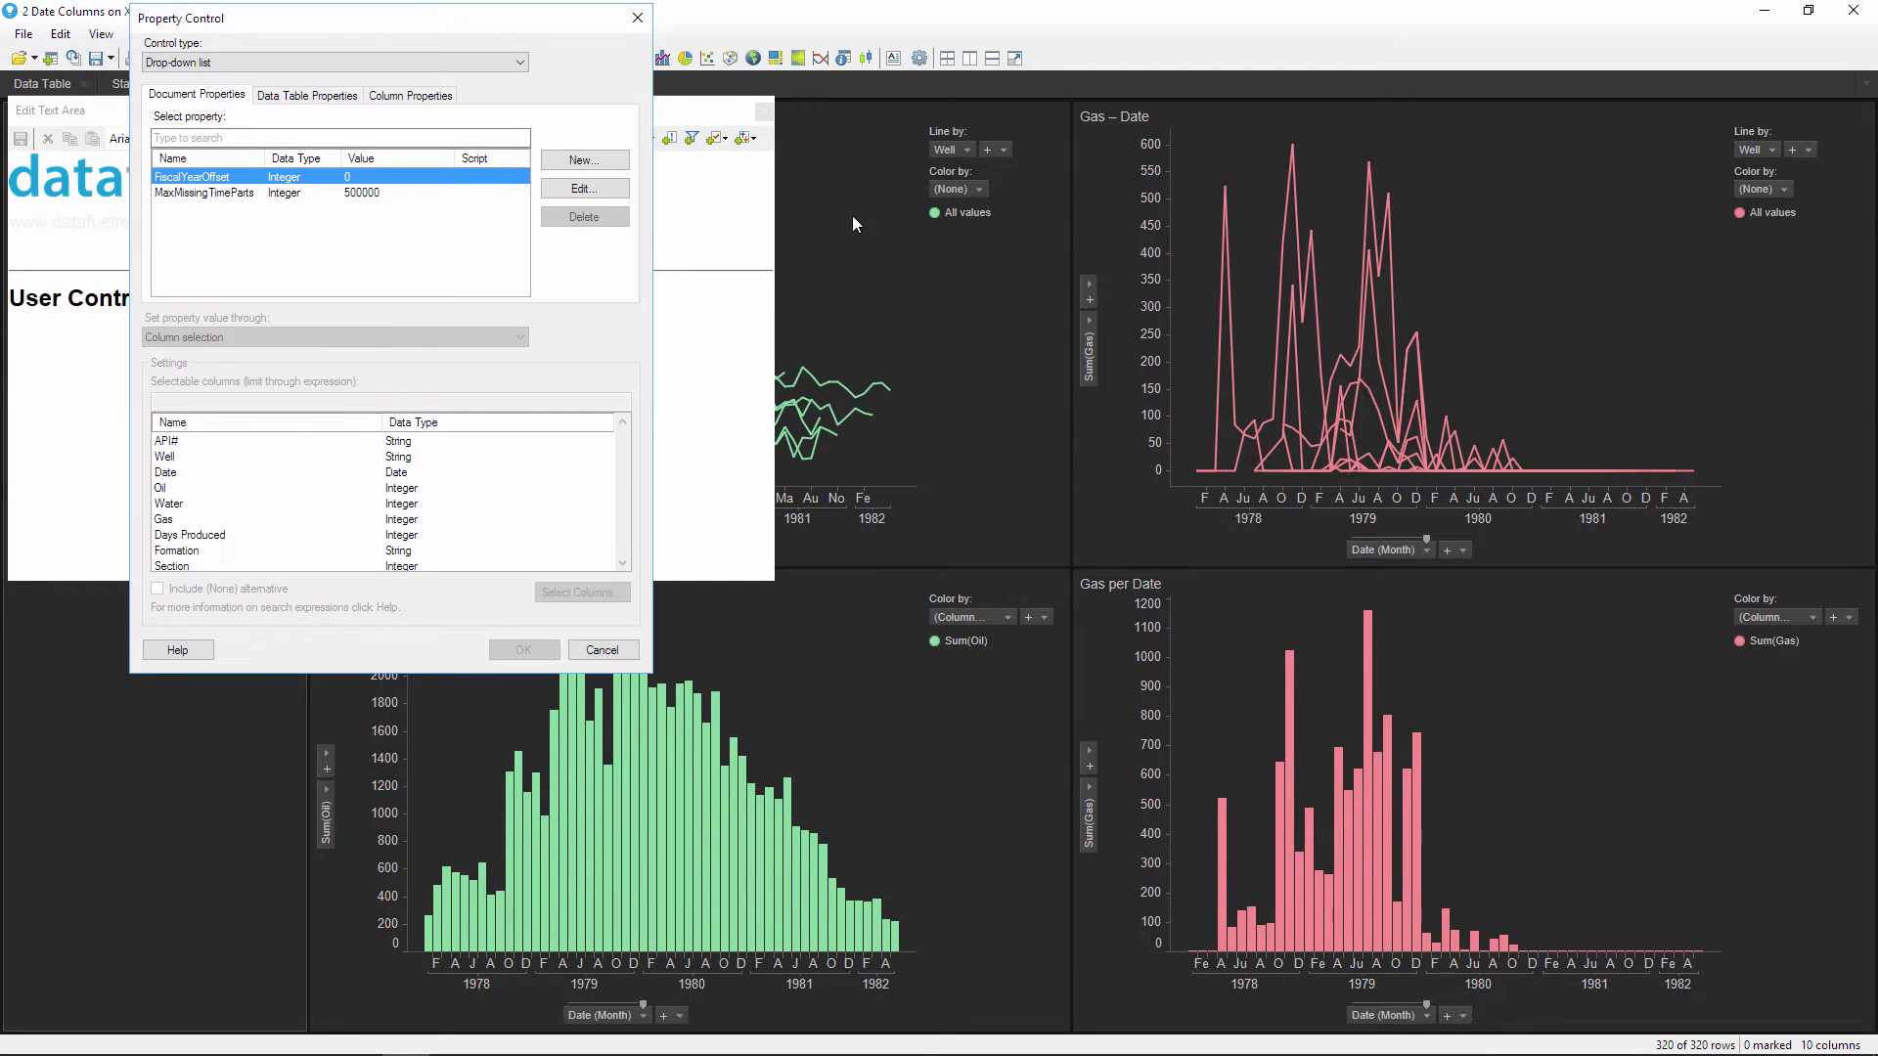
# - Create a new String document property p.DateSelector for the drop-down and open Select Columns
pyautogui.click(614, 168)
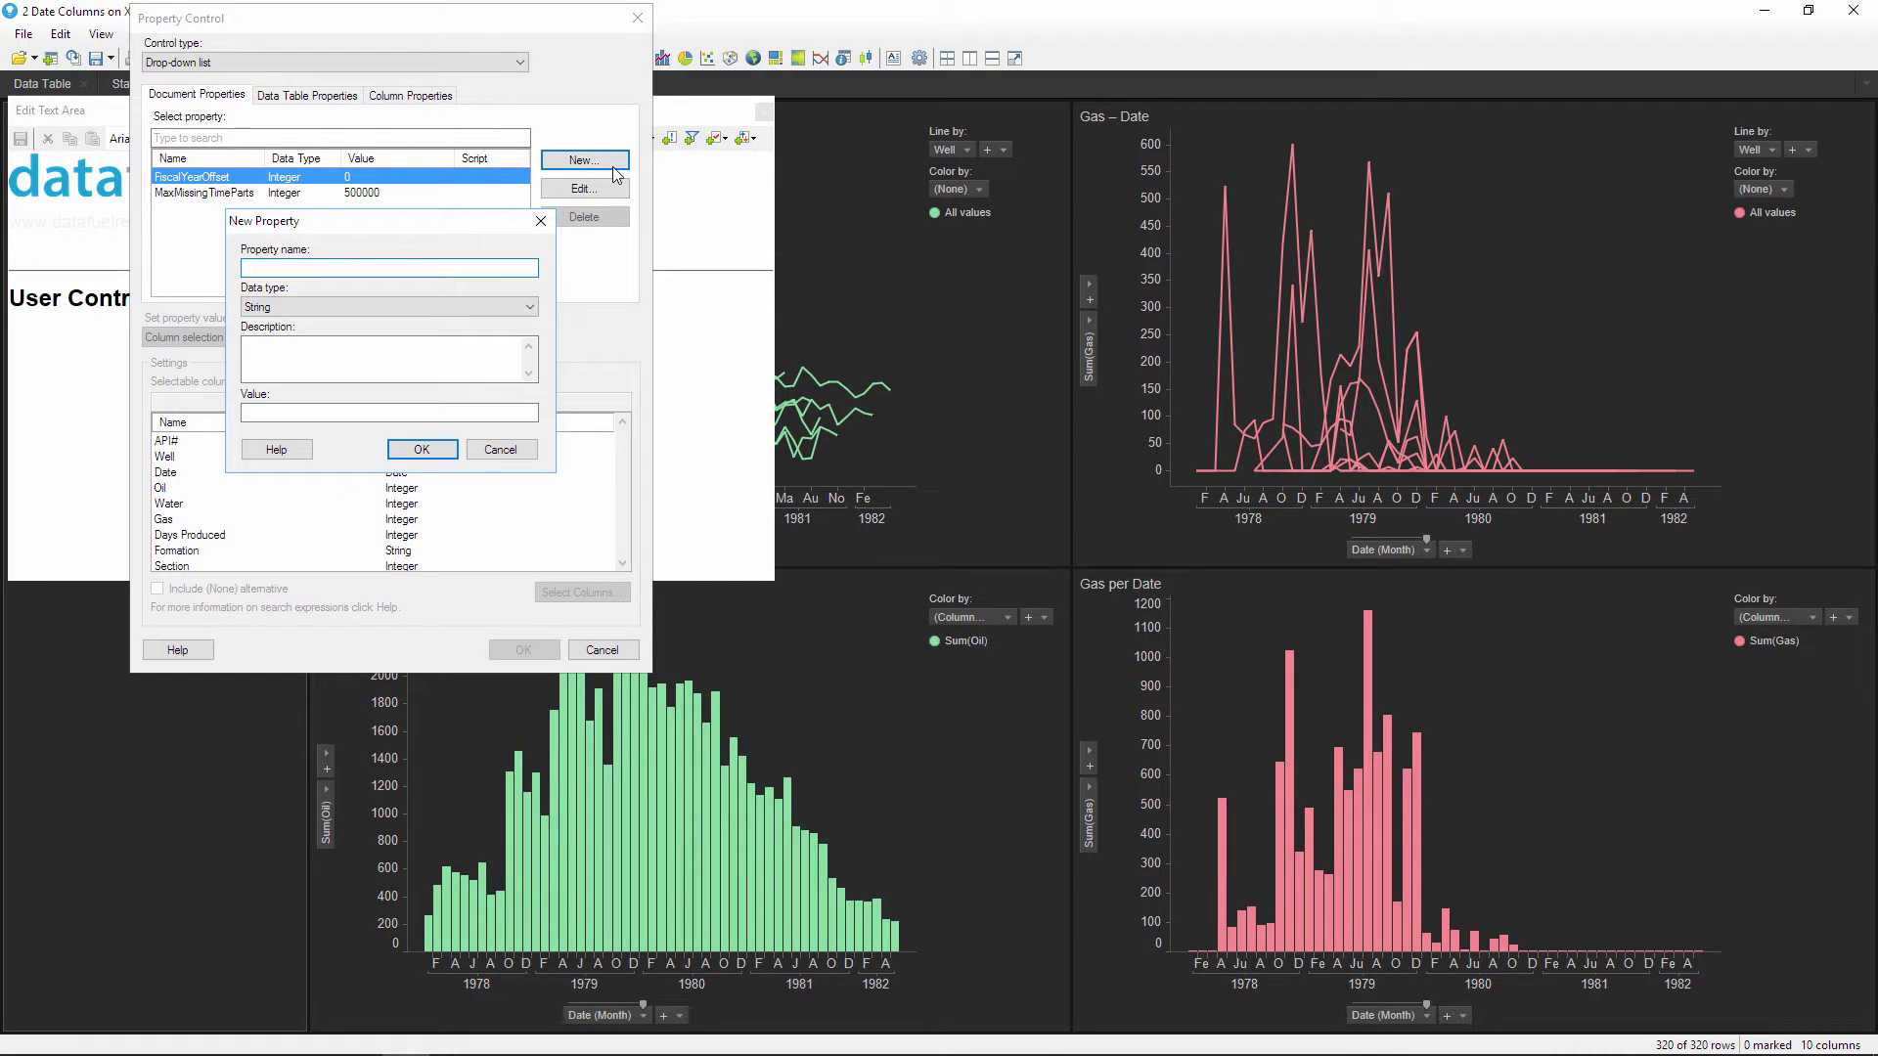
pyautogui.write('p.DateSelector')
pyautogui.press('Return')
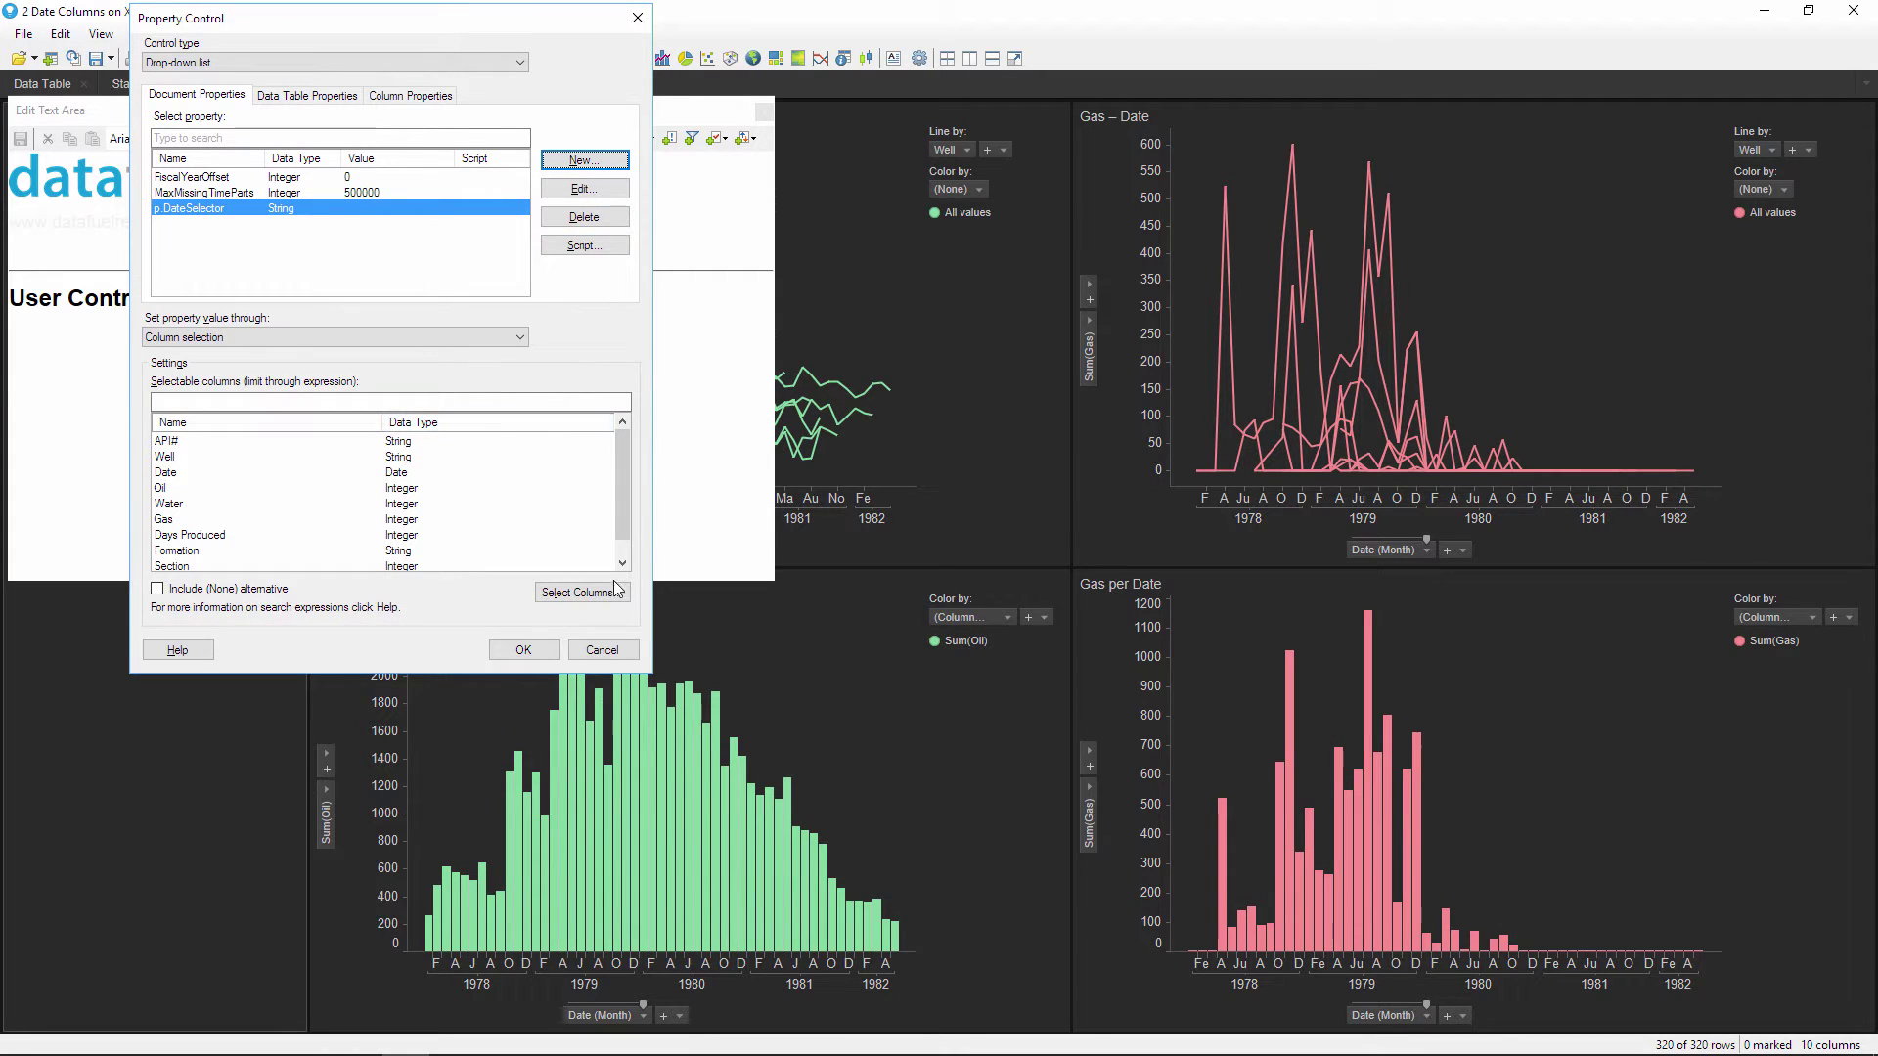
pyautogui.click(581, 592)
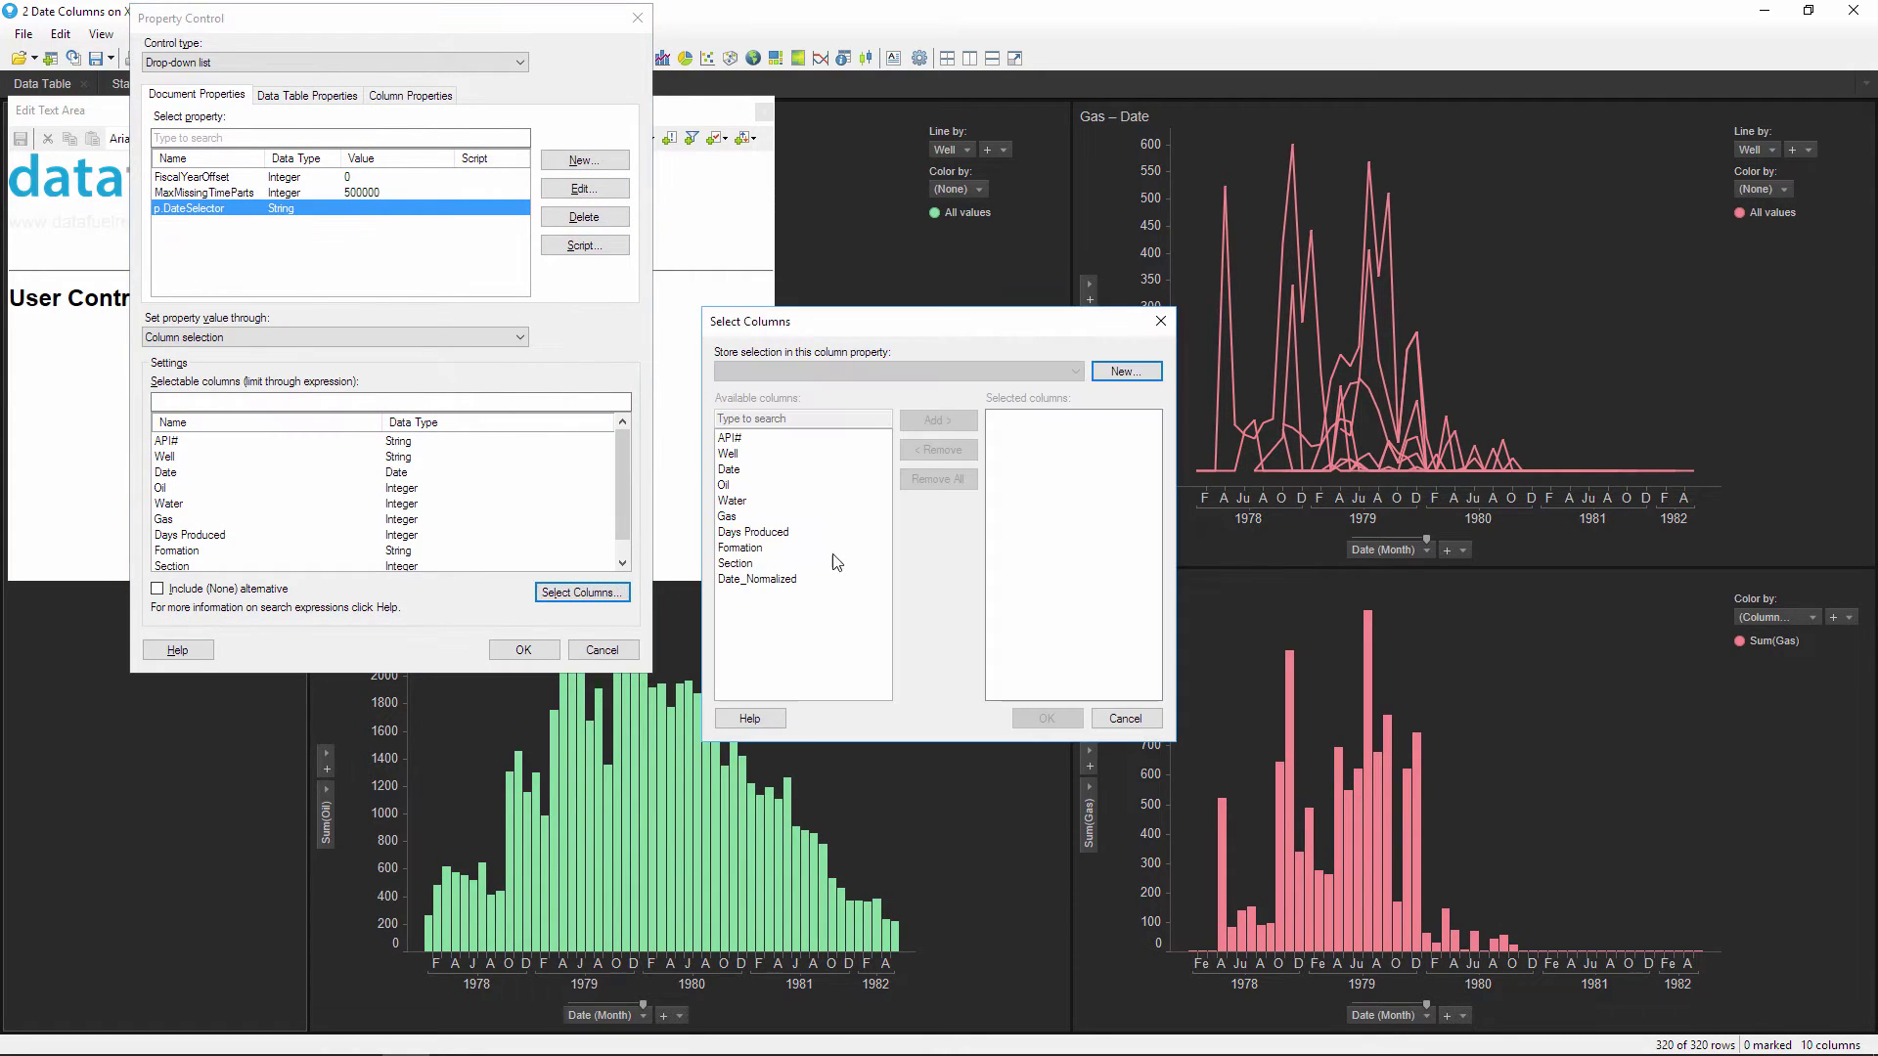
# - Create a new column property cp.DateColumns with default value False
pyautogui.click(1153, 377)
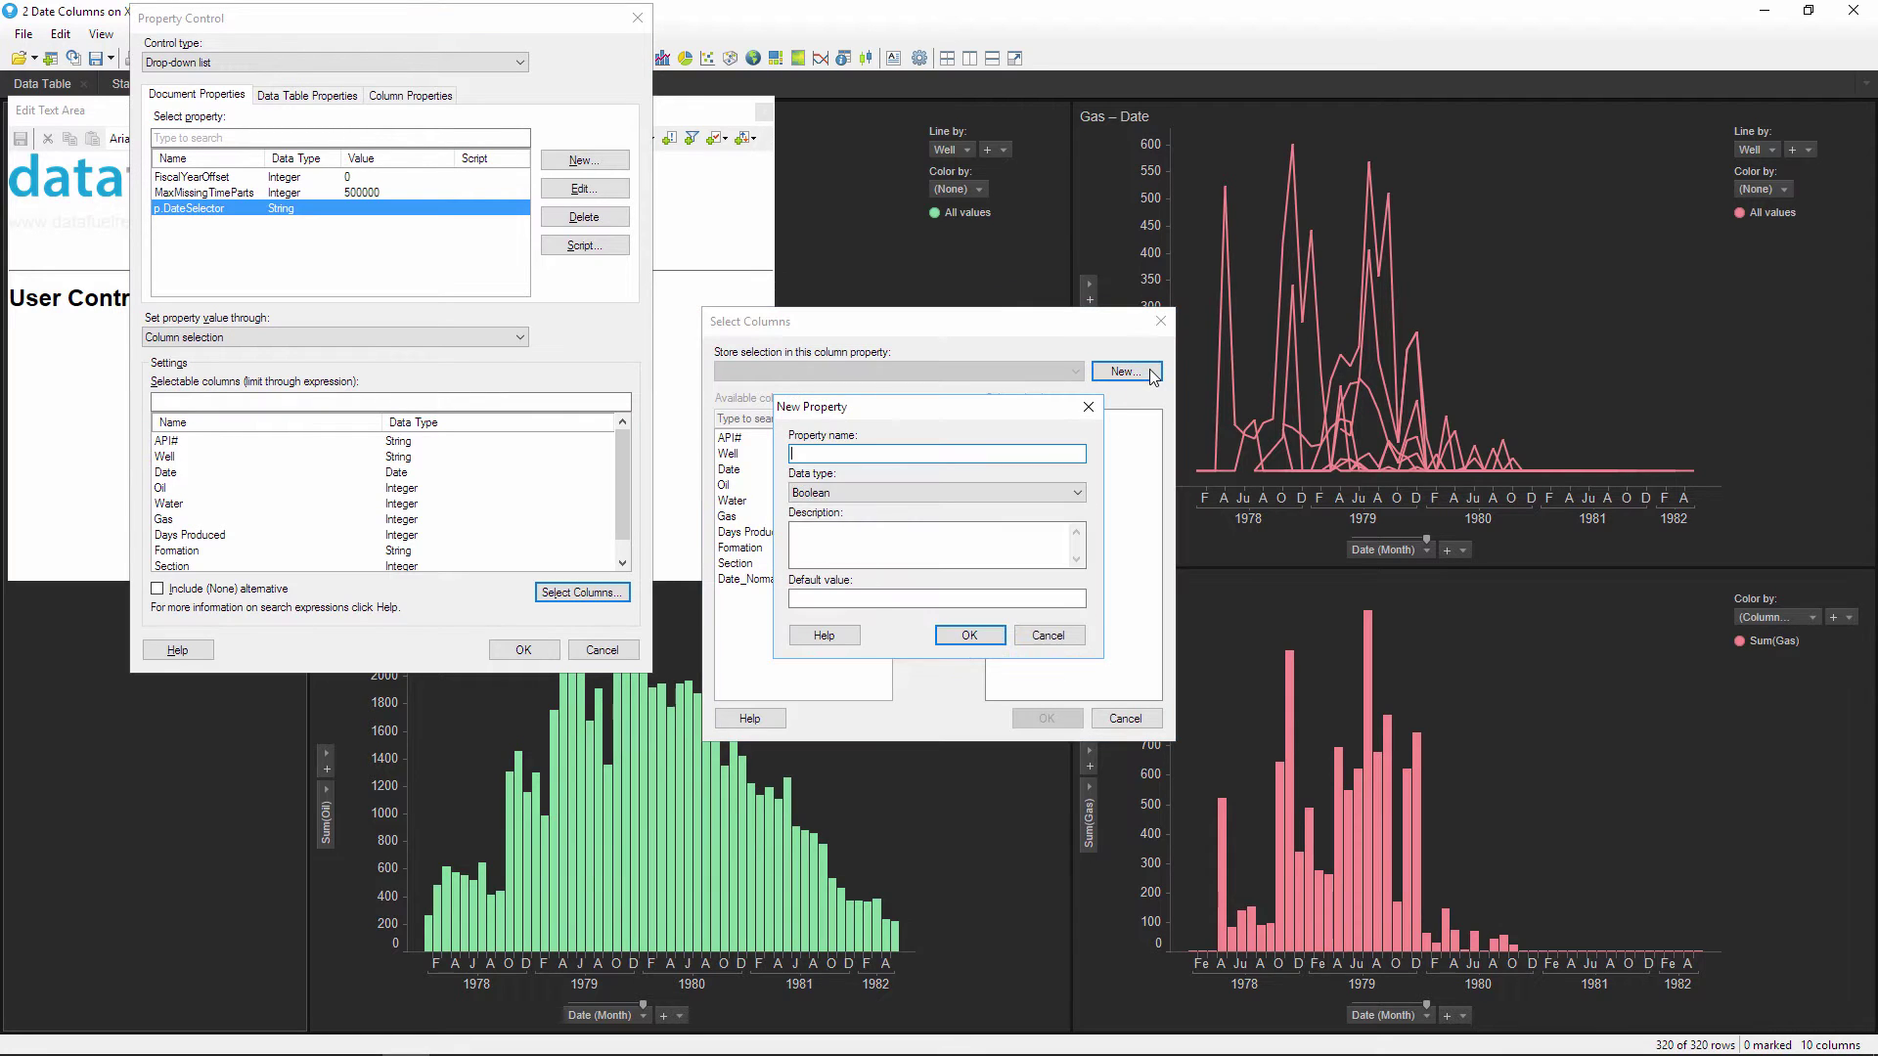
pyautogui.write('cp.DateColumns')
pyautogui.click(1055, 596)
pyautogui.write('False')
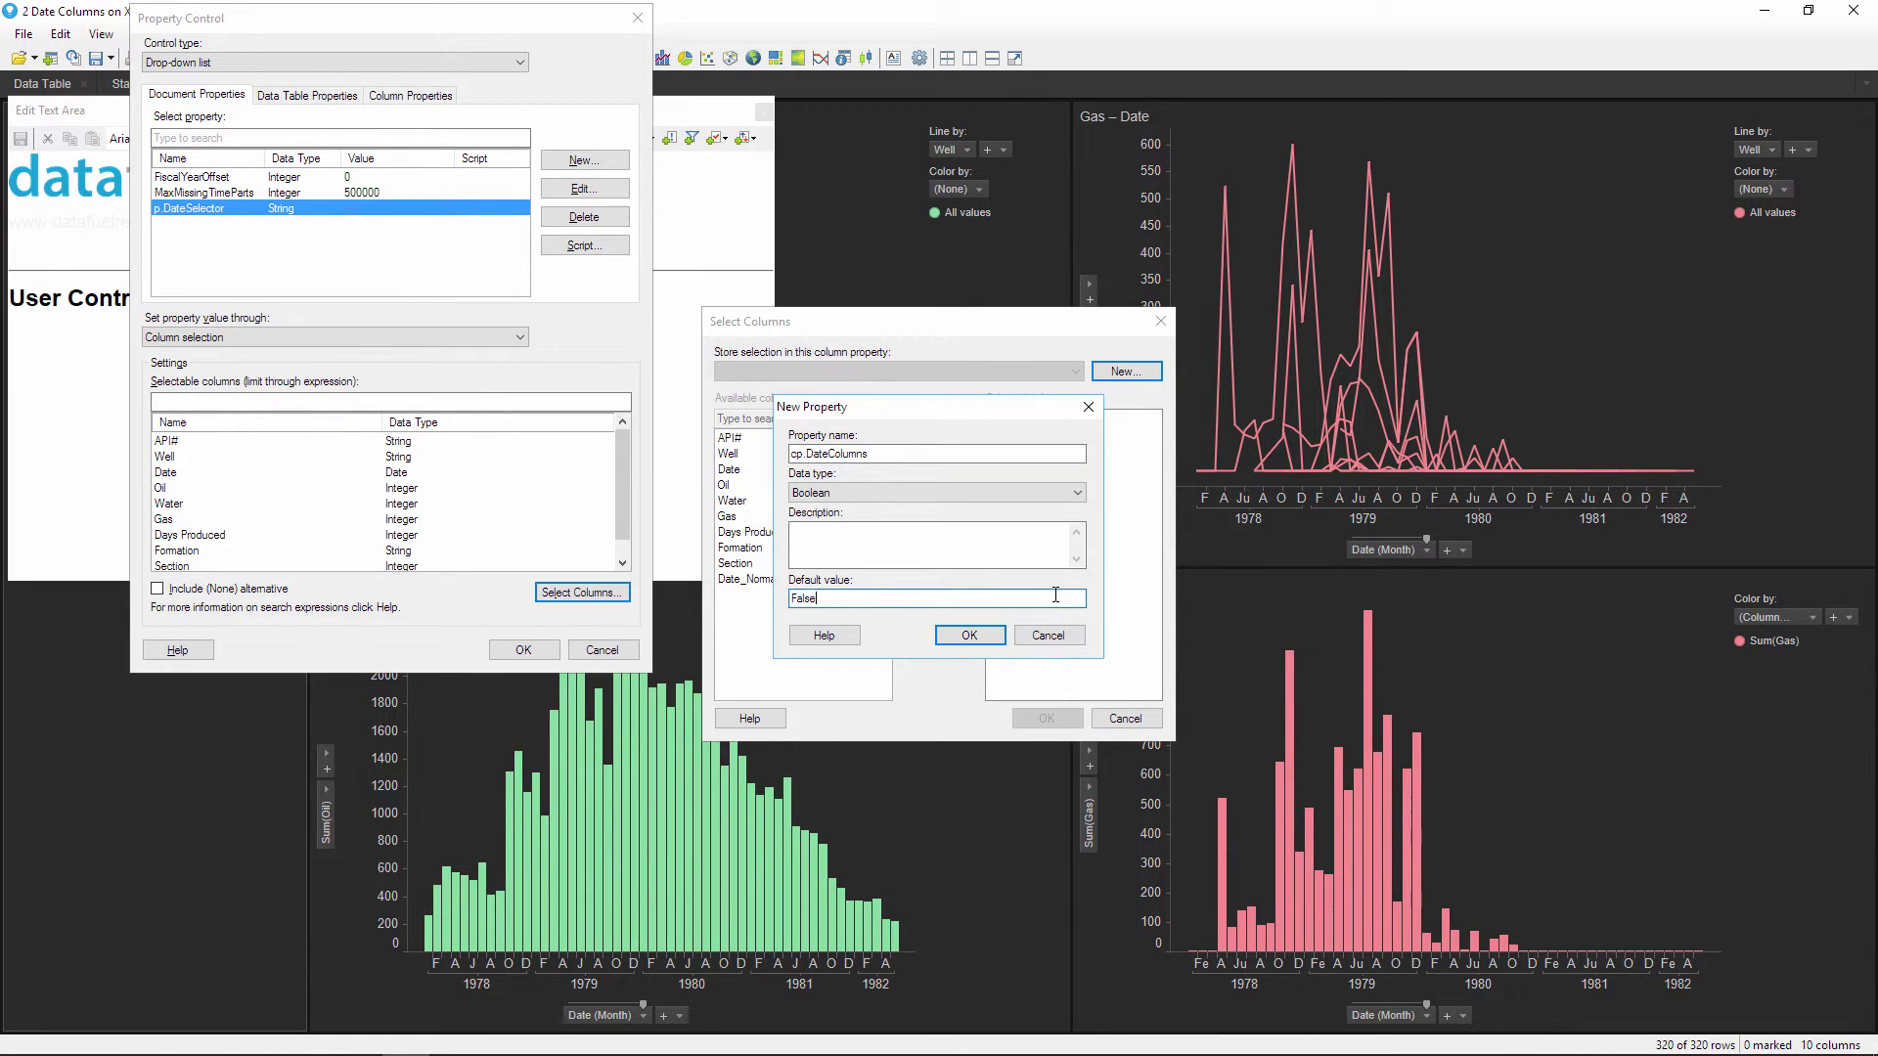
pyautogui.click(975, 640)
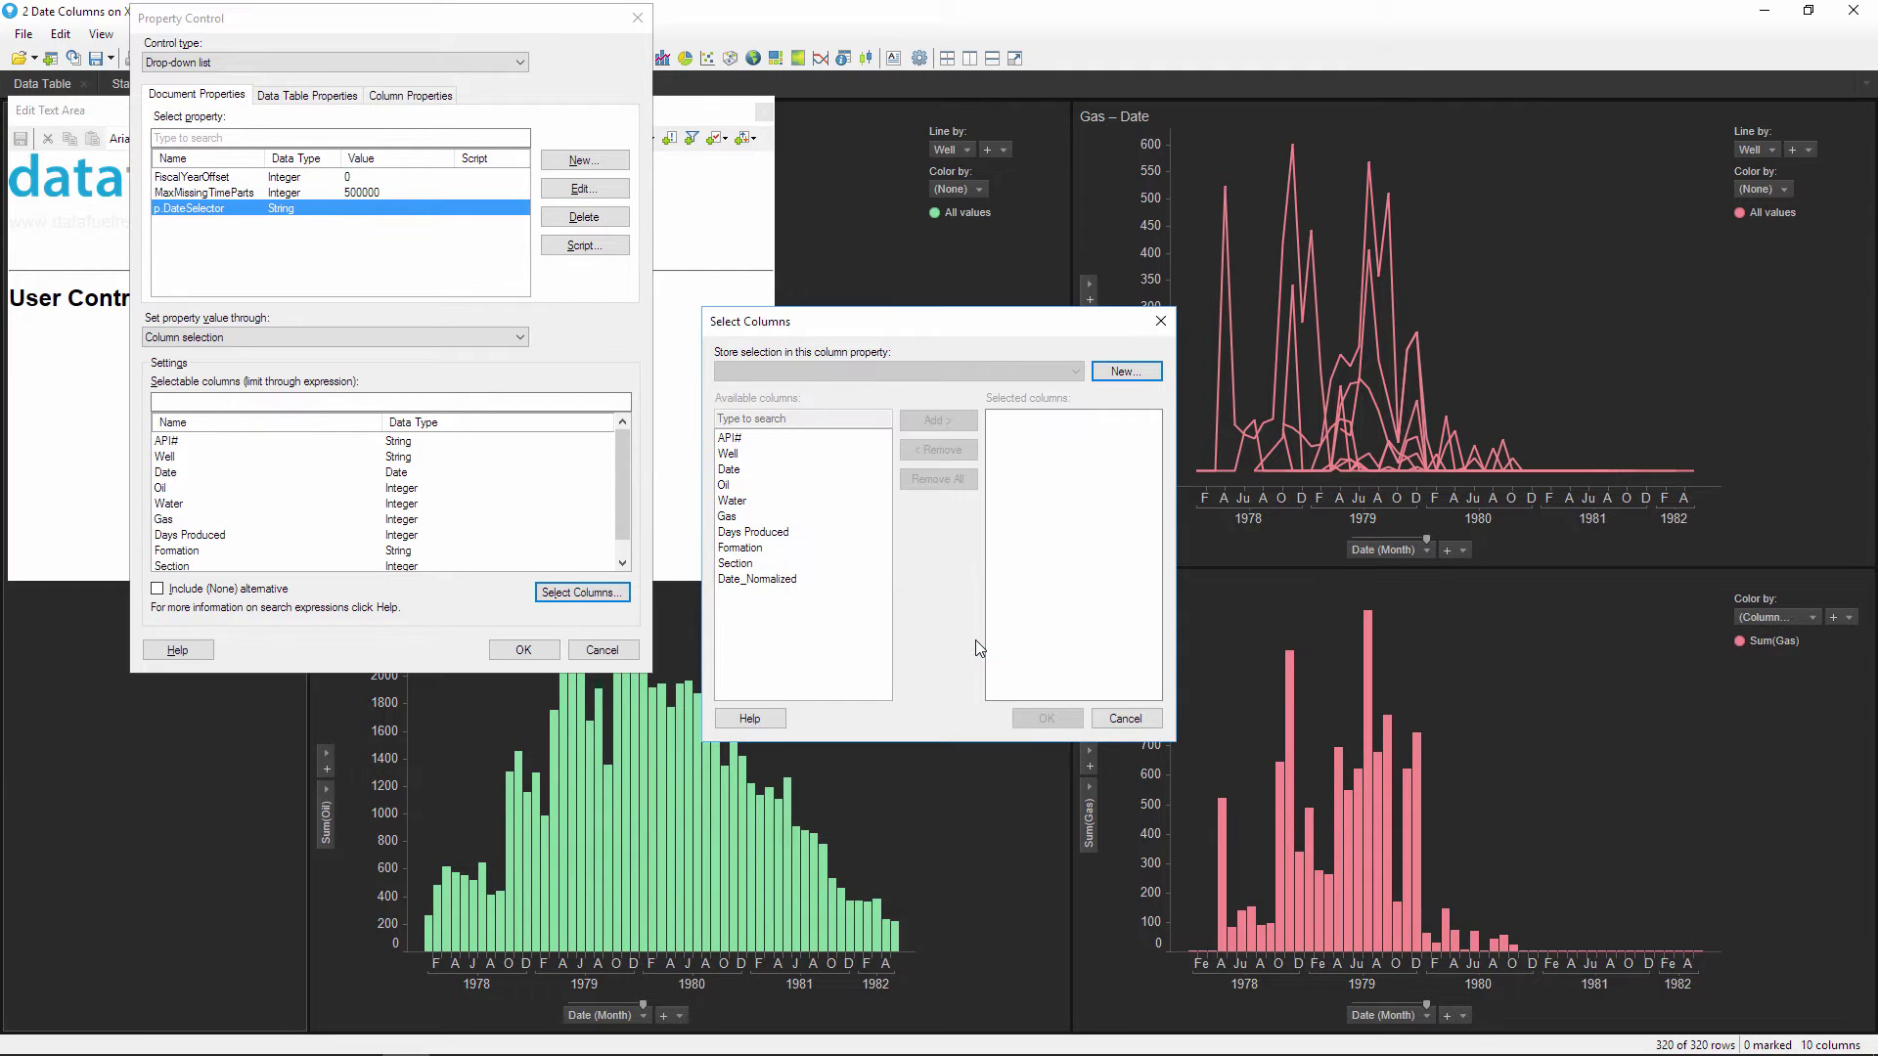
# - Add Date and Date_Normalized to the selected columns and confirm
pyautogui.click(742, 471)
pyautogui.click(920, 421)
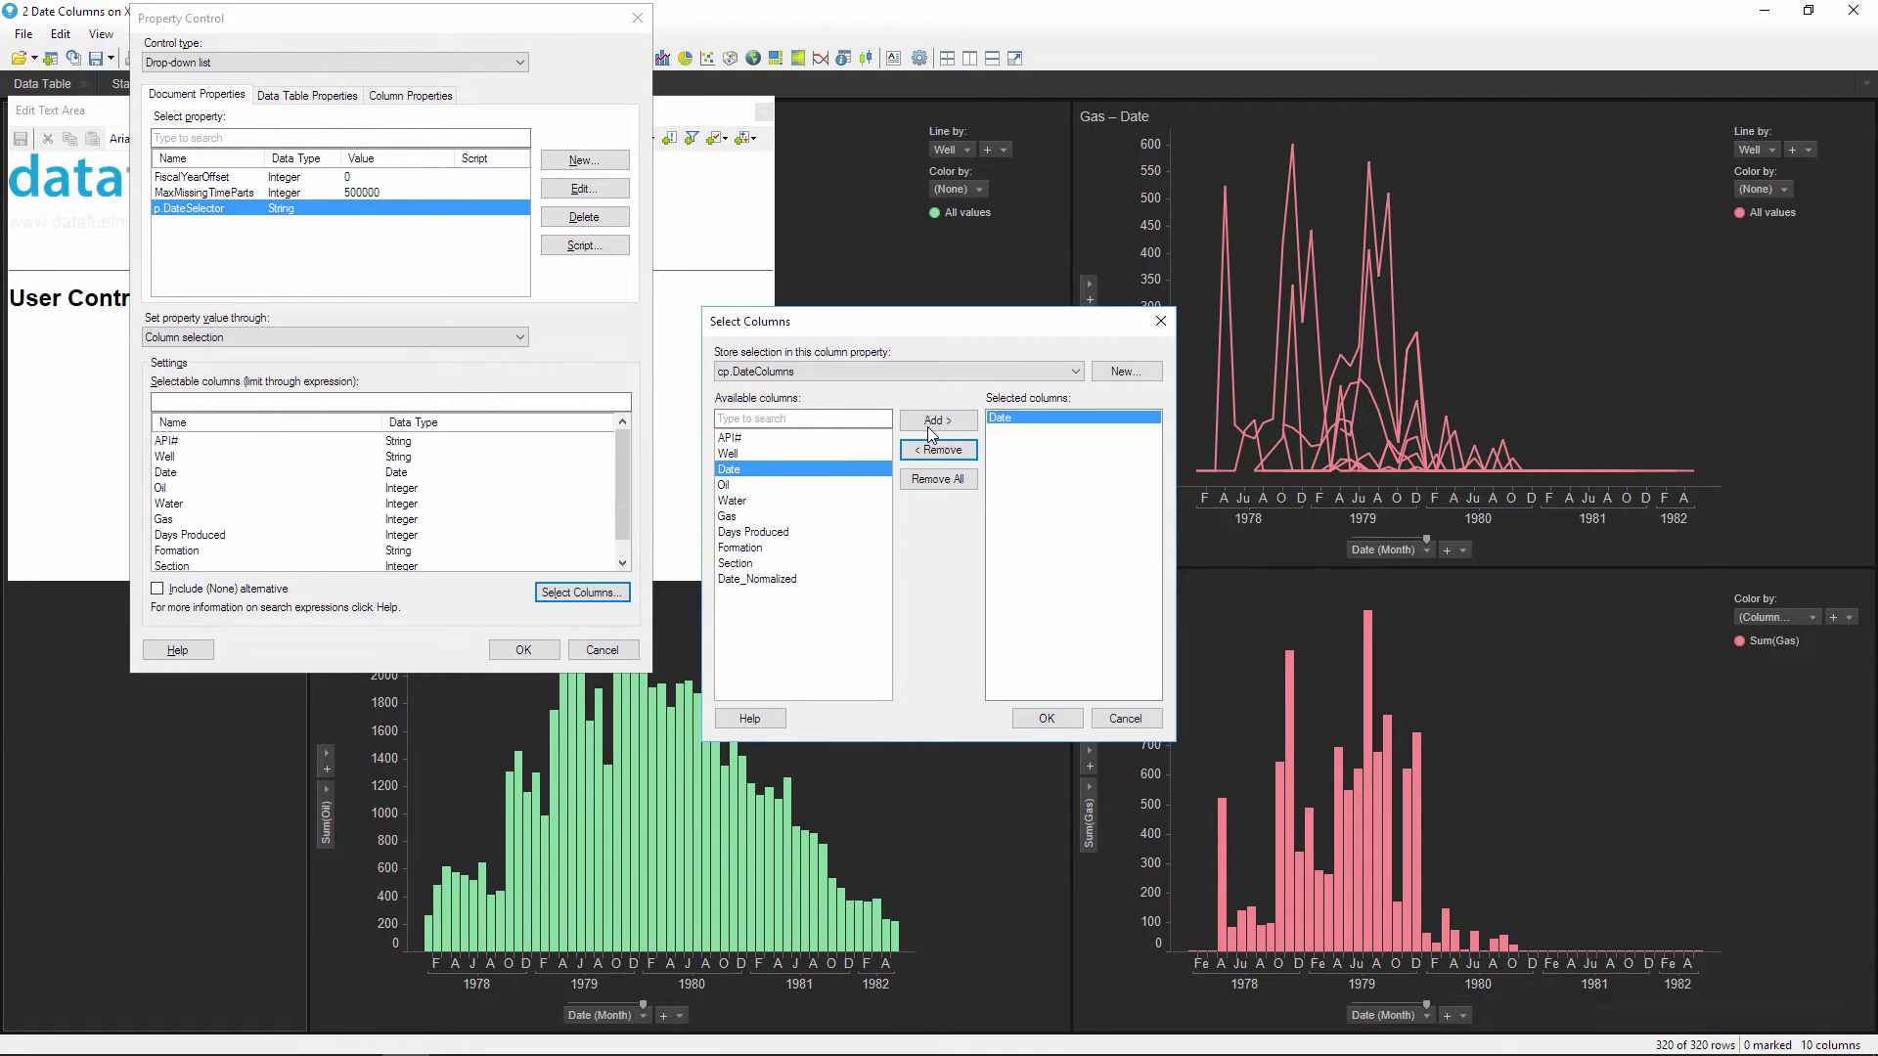
pyautogui.click(792, 579)
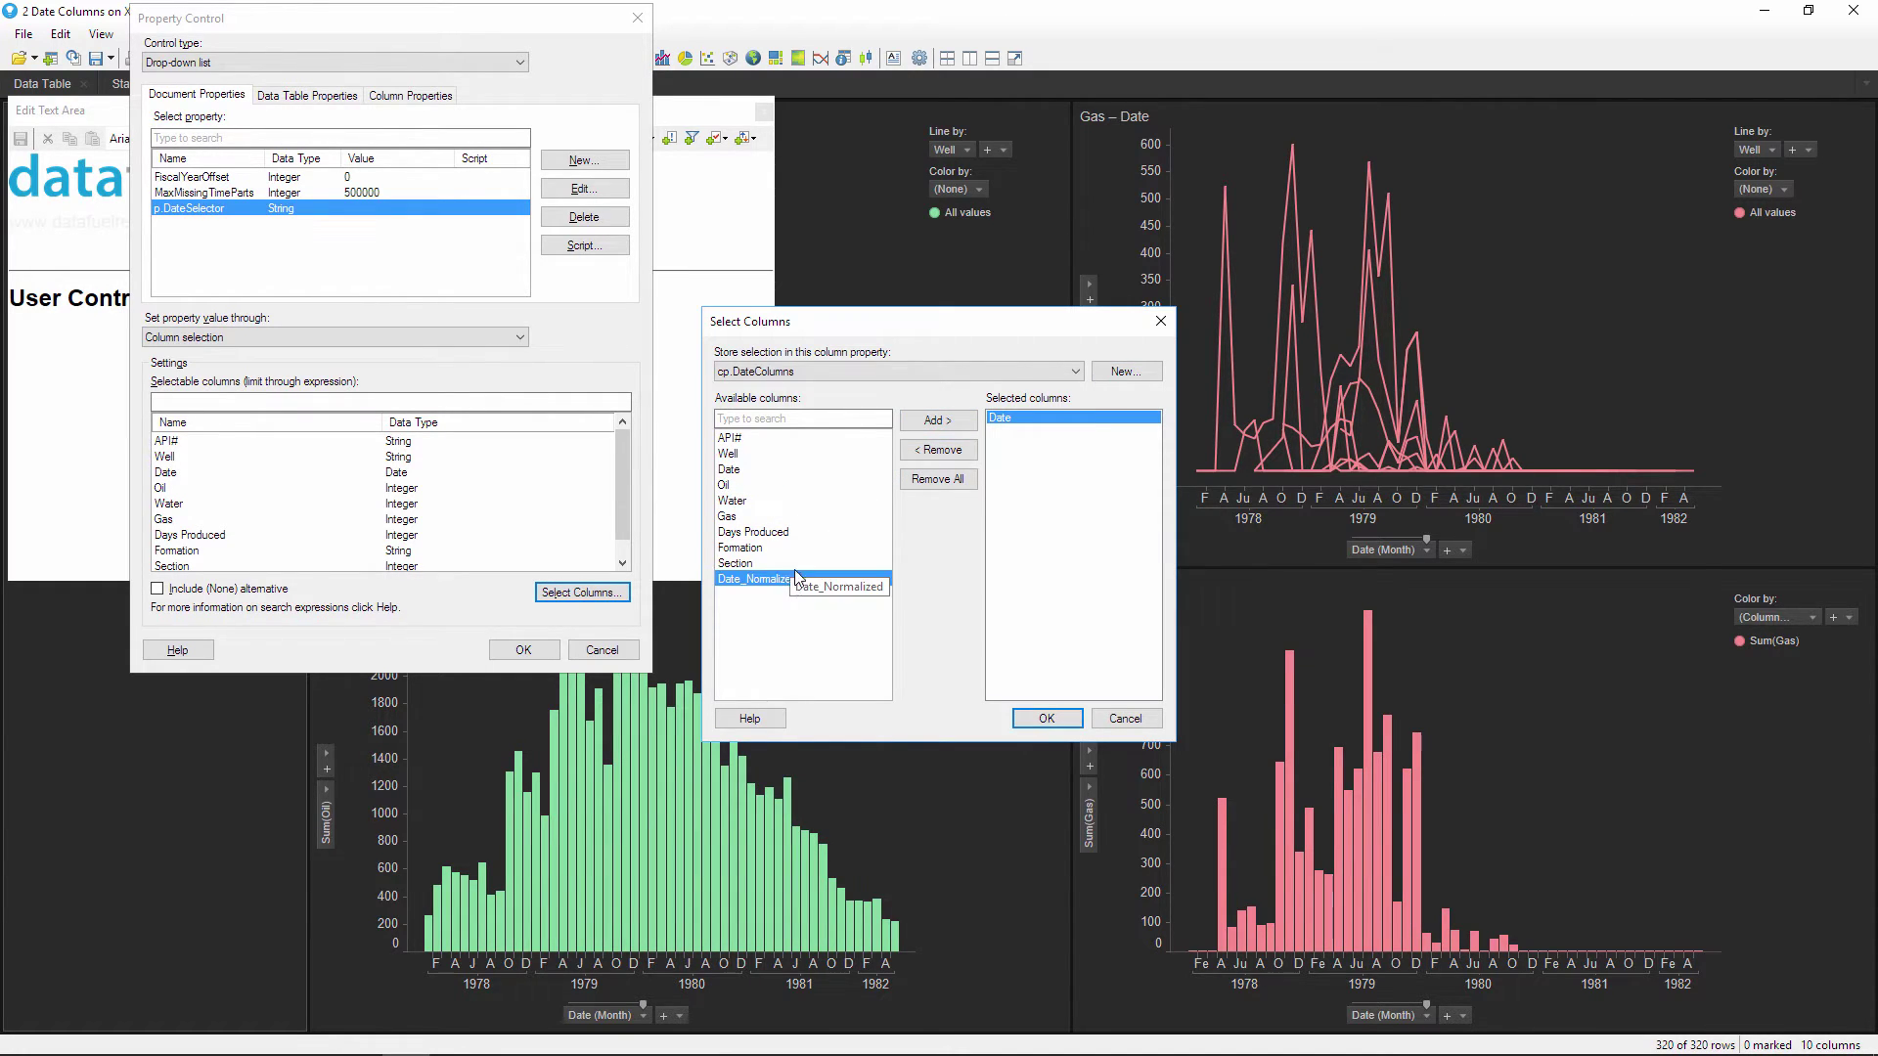
pyautogui.click(954, 431)
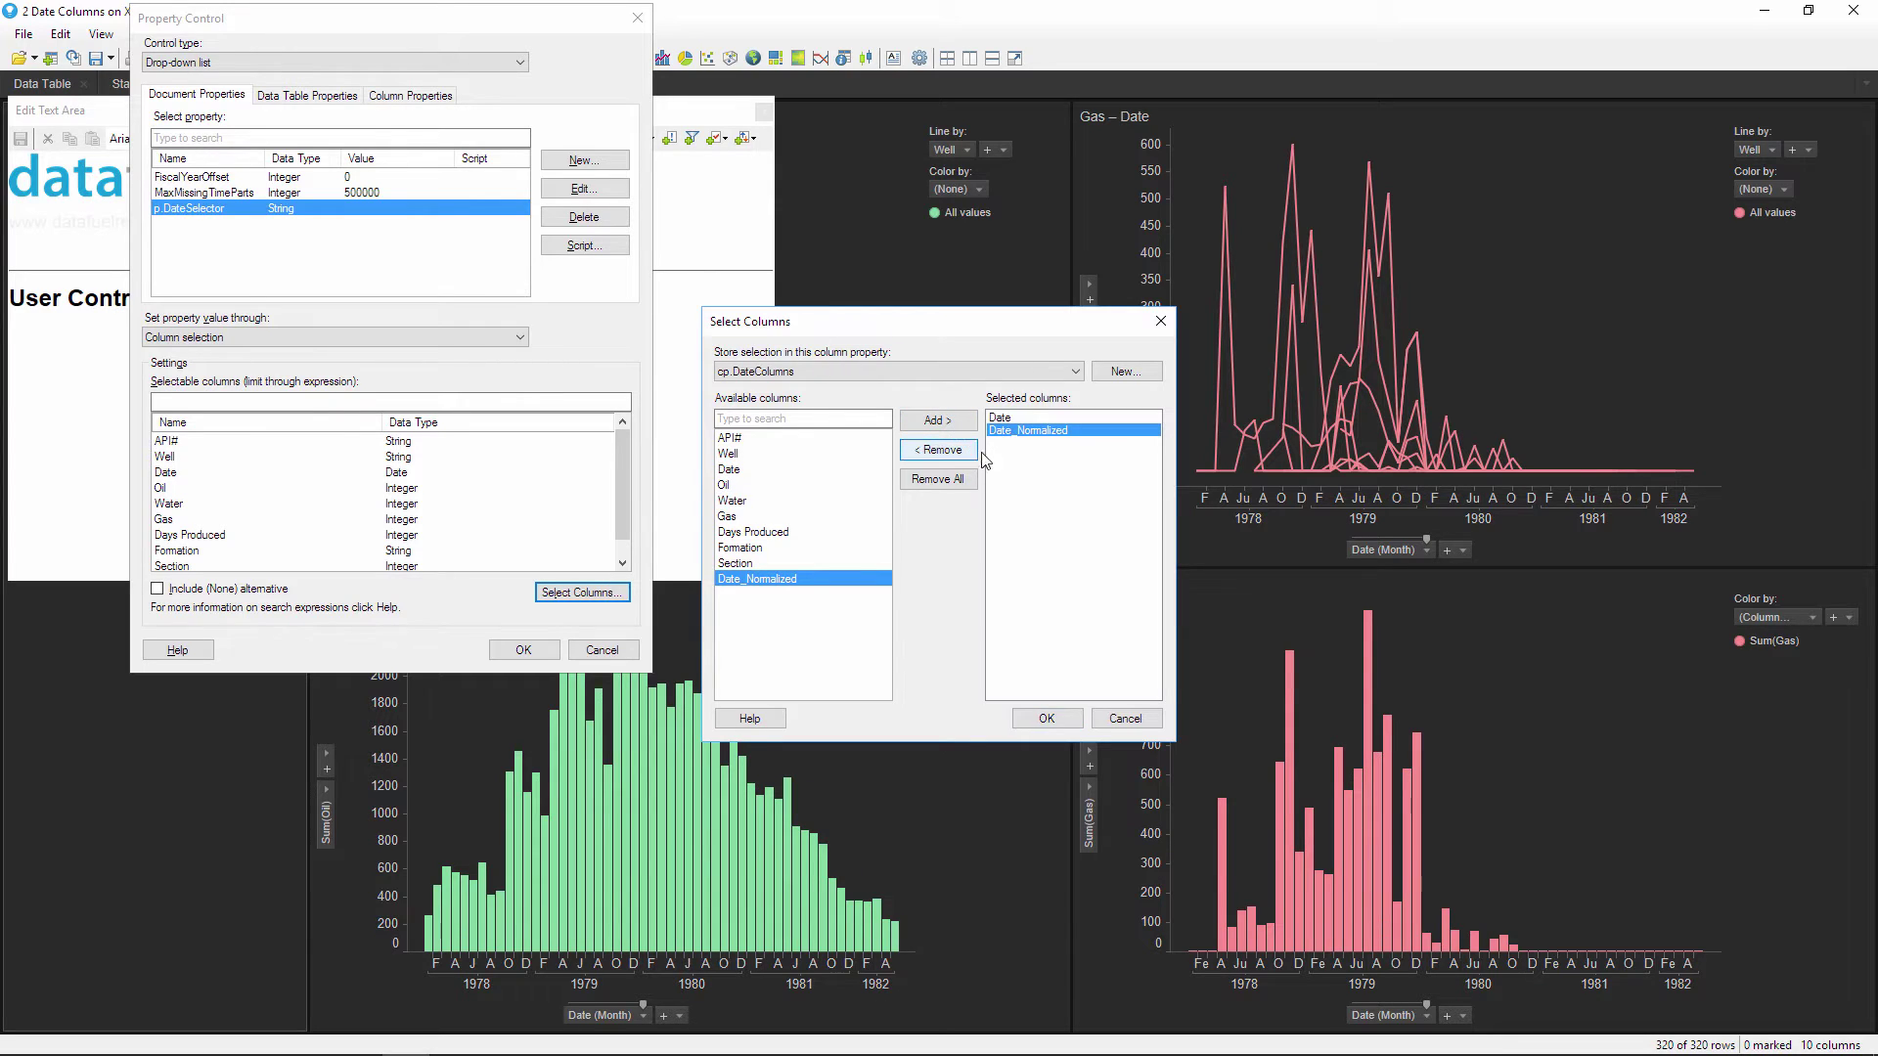
pyautogui.click(1064, 722)
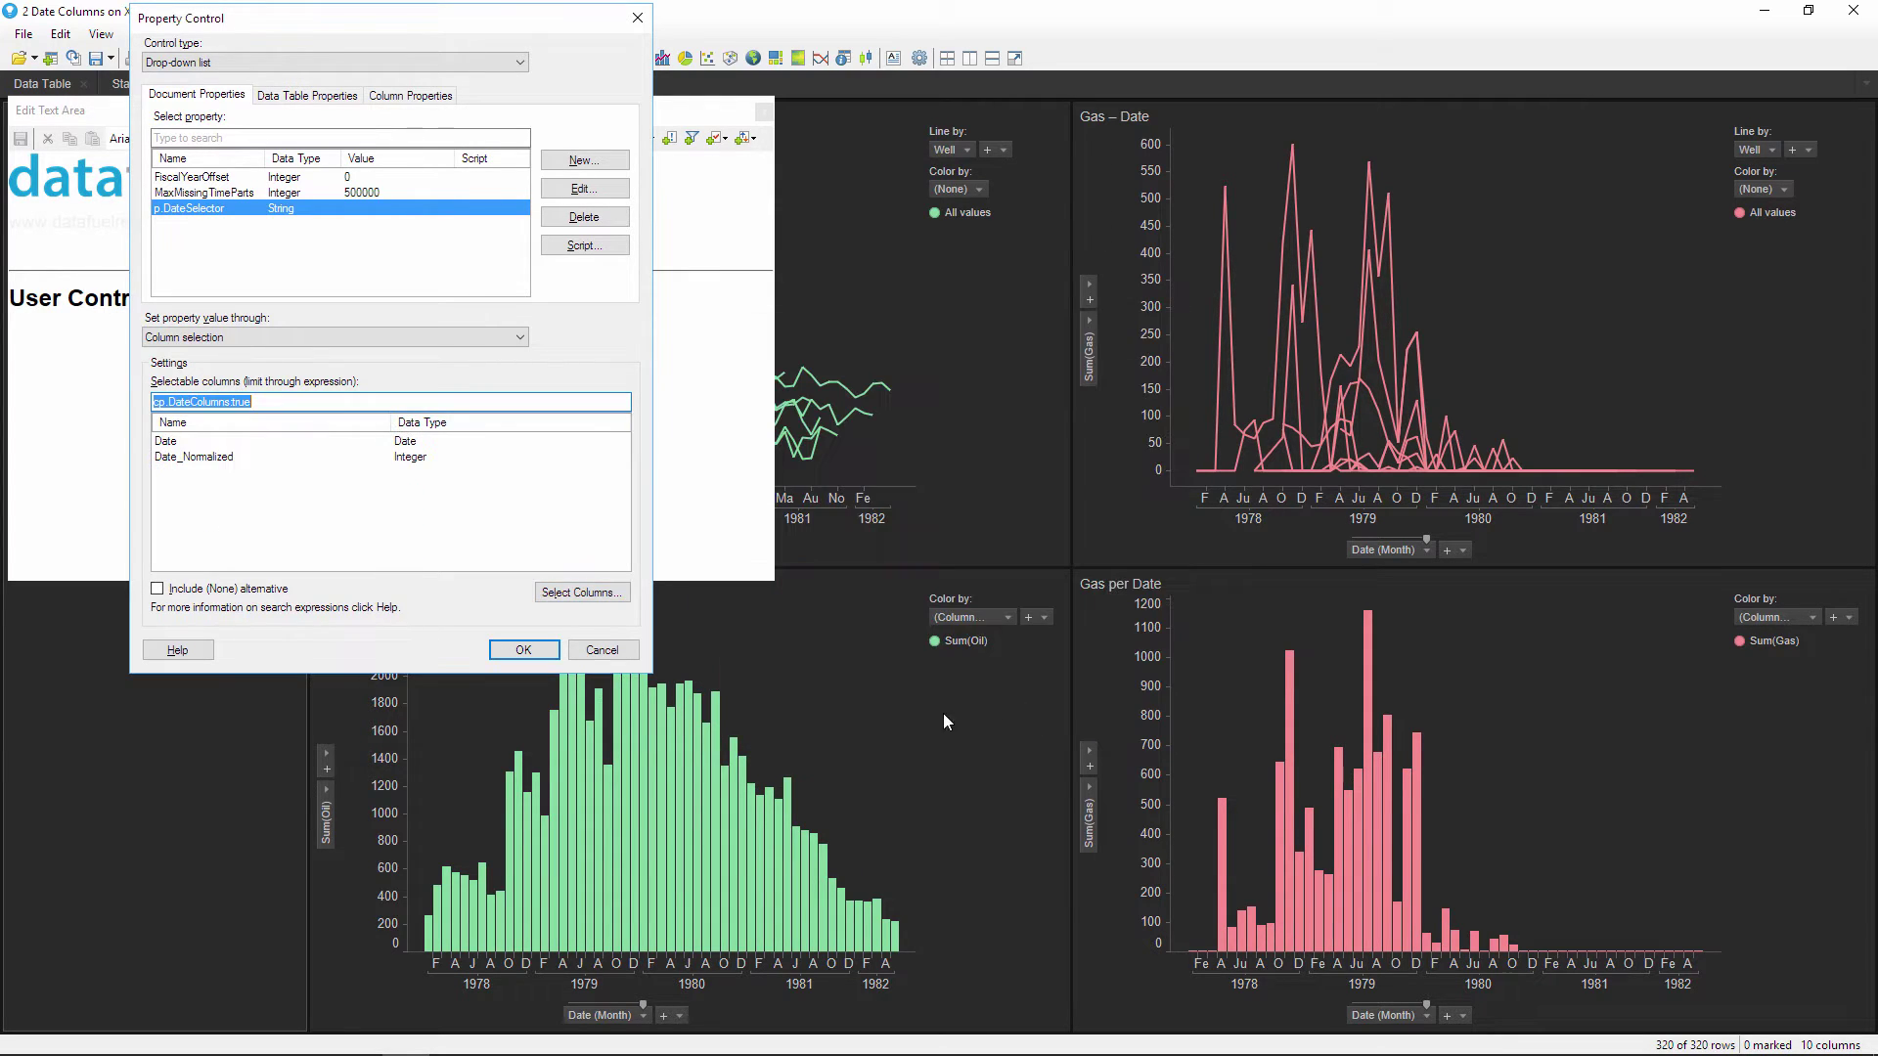
# - Confirm the control, save and close the text area, and check the drop-down lists Date and Date_Normalized
pyautogui.click(525, 650)
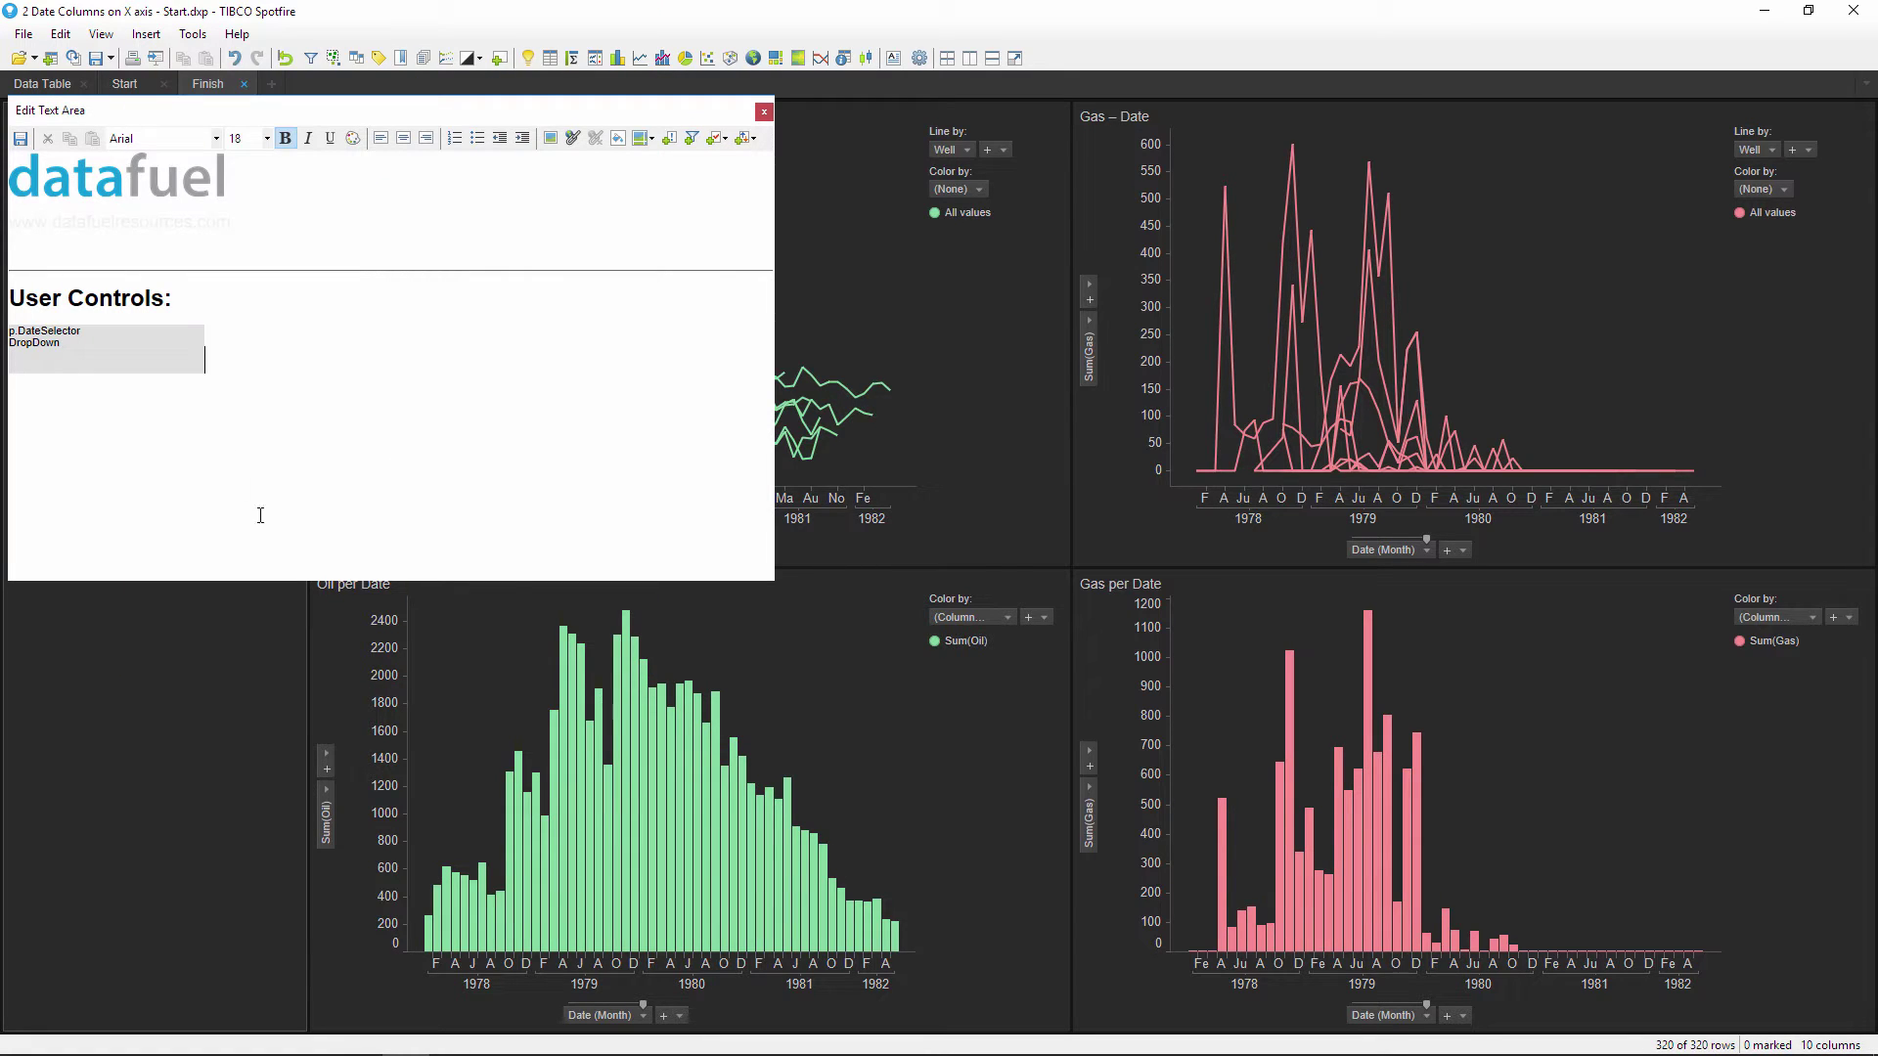
pyautogui.click(20, 142)
pyautogui.click(765, 112)
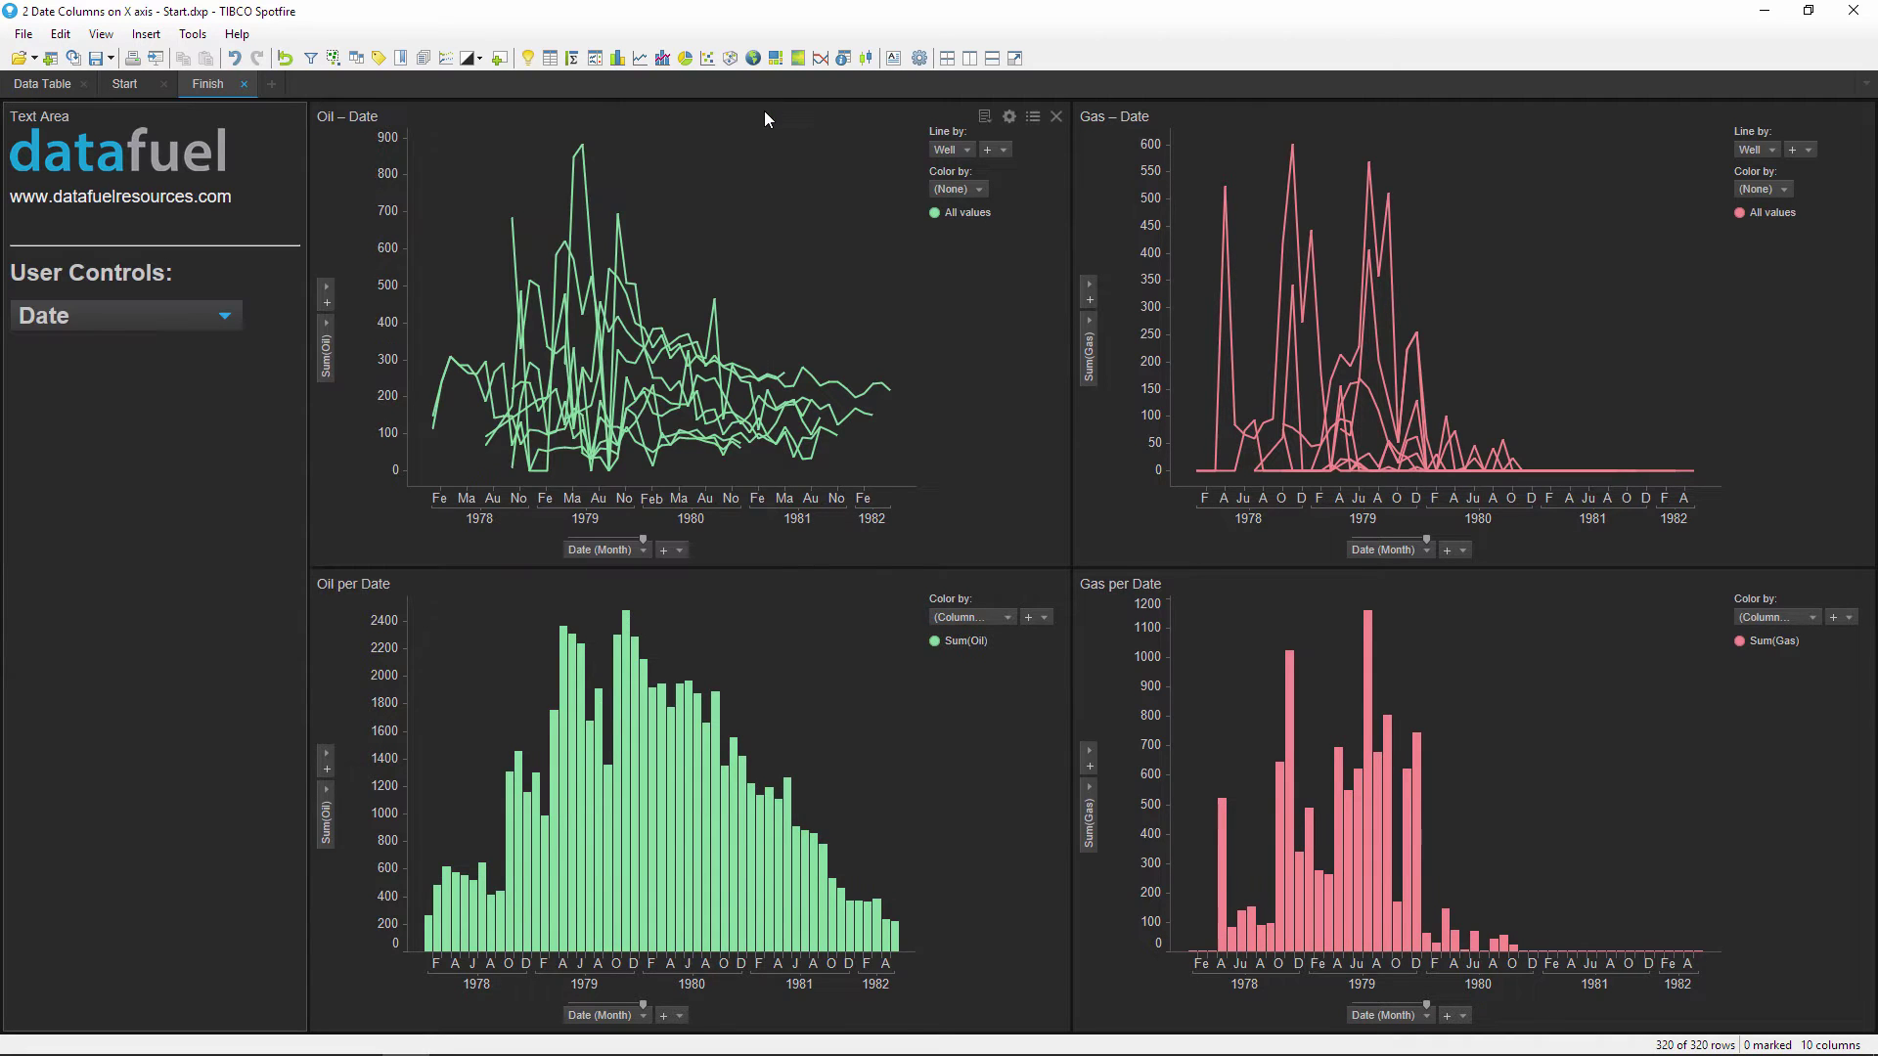
pyautogui.click(308, 440)
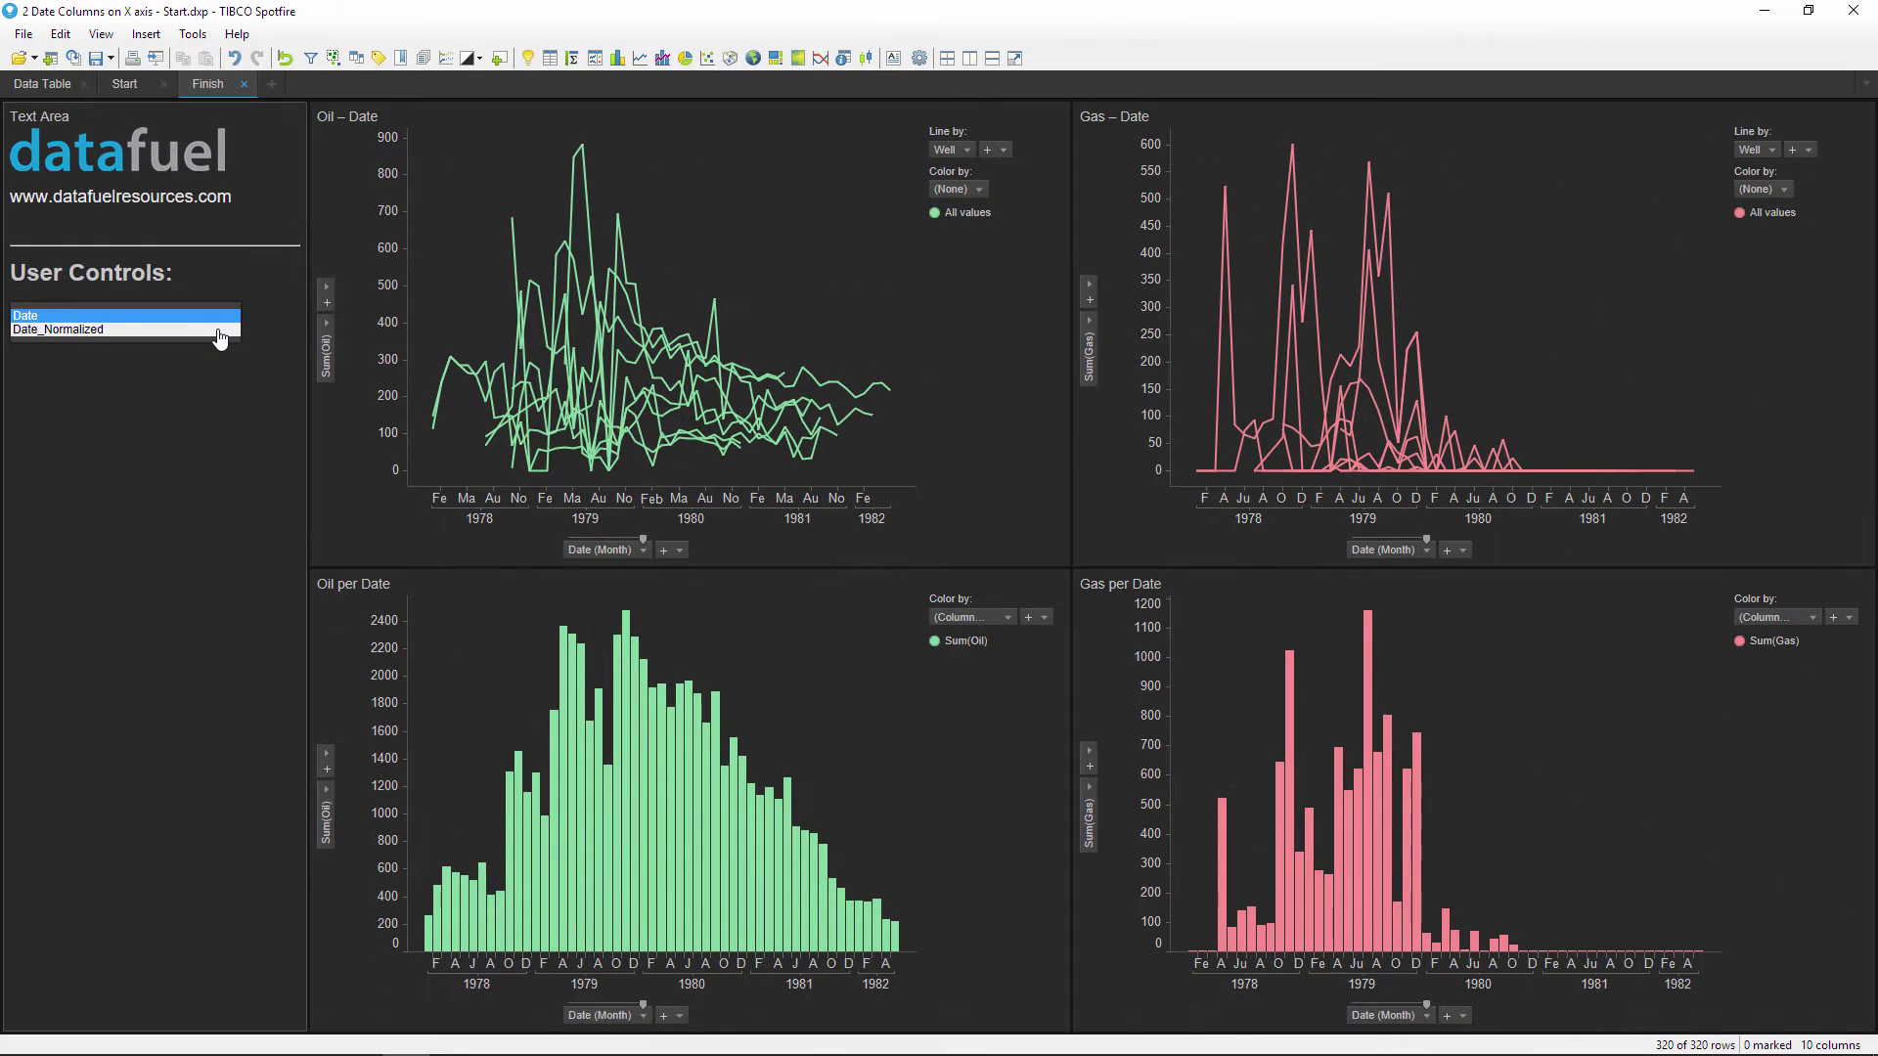
pyautogui.click(457, 273)
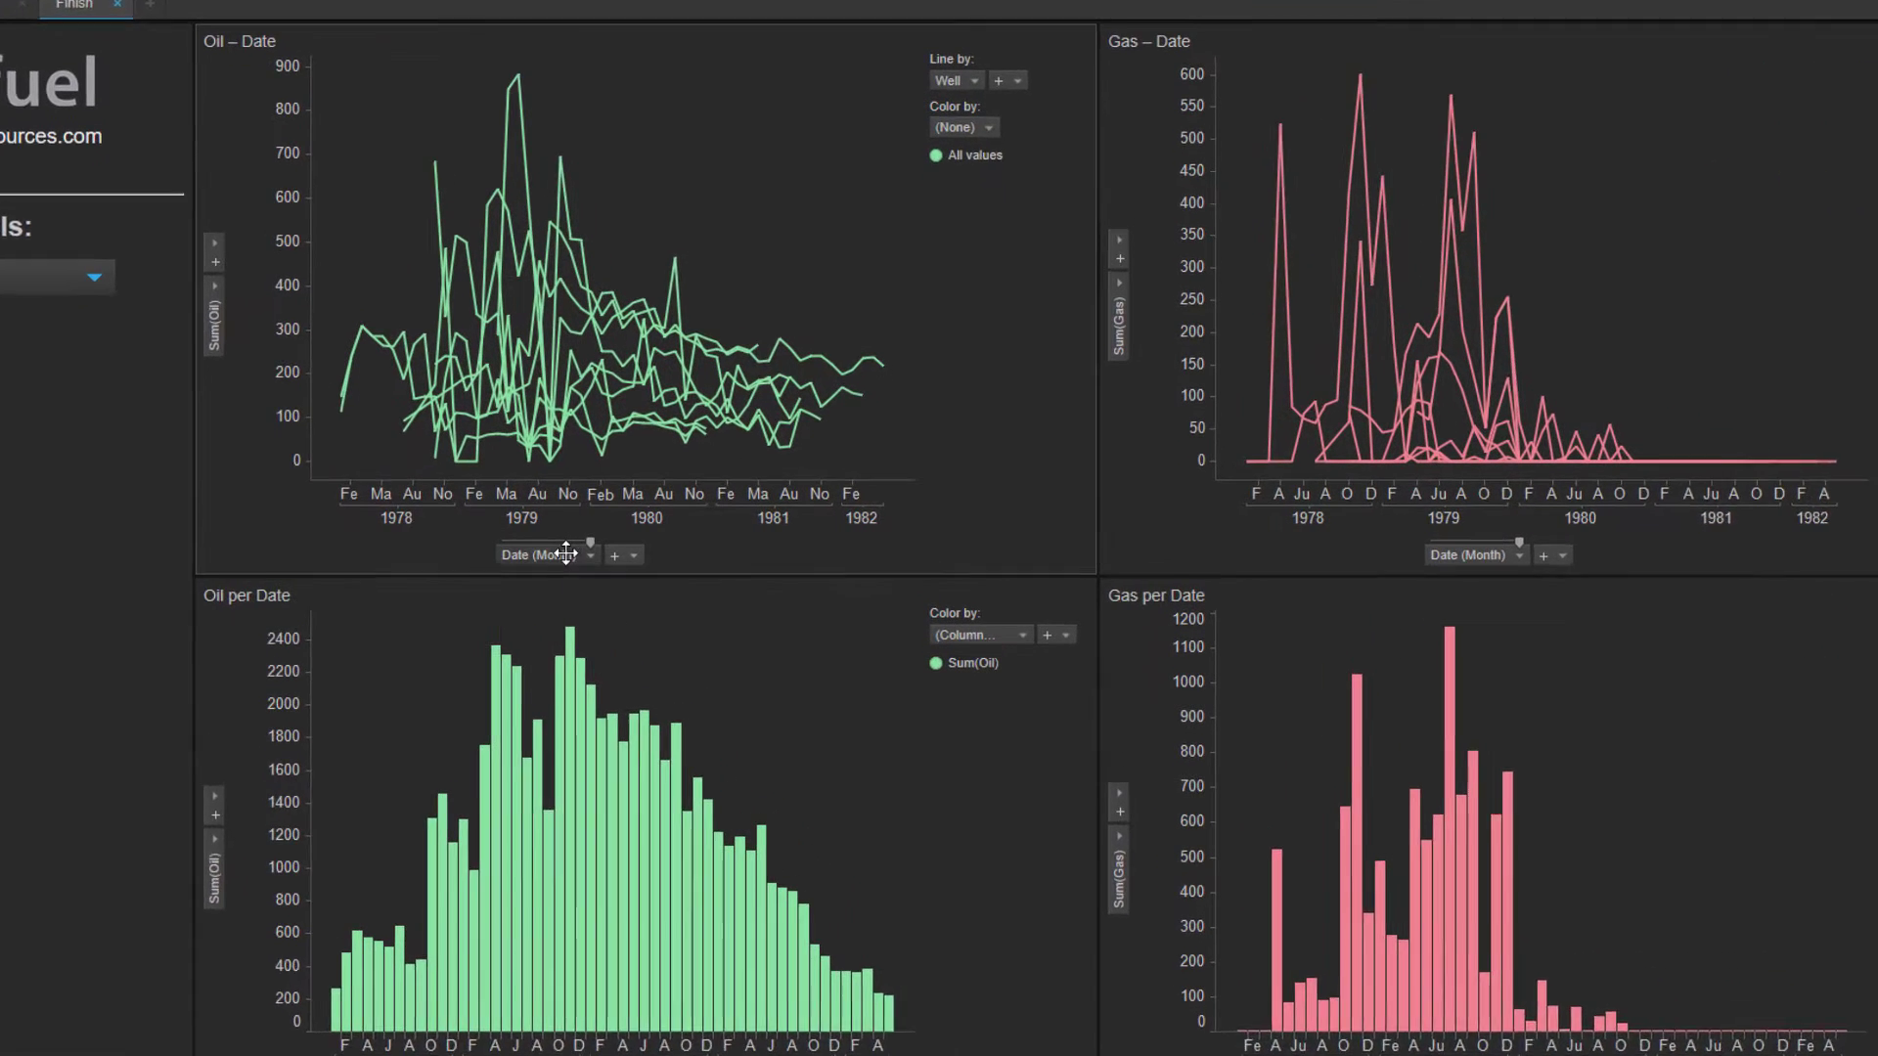
# - Open a custom expression for the Oil – Date x-axis and delete the BinByDateTime expression
pyautogui.rightClick(566, 554)
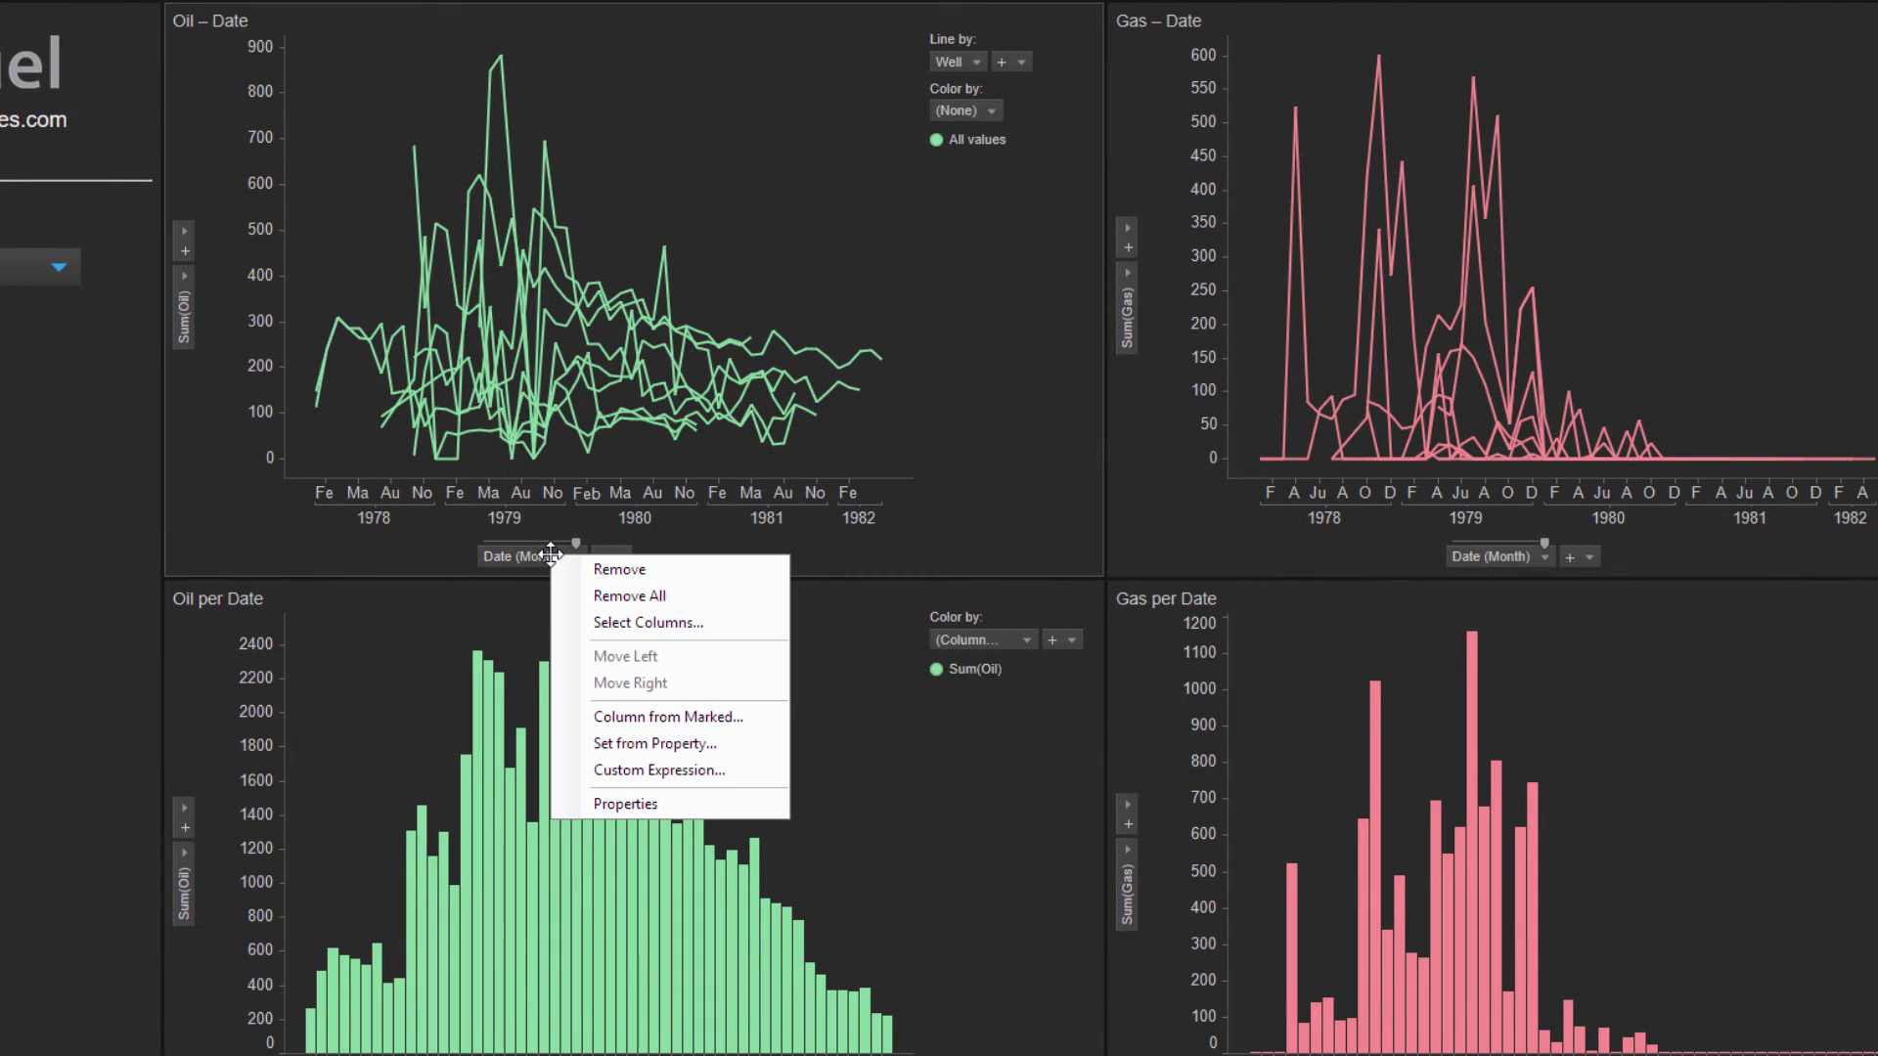
pyautogui.click(659, 771)
pyautogui.moveTo(758, 649); pyautogui.dragTo(391, 655)
pyautogui.press('Delete')
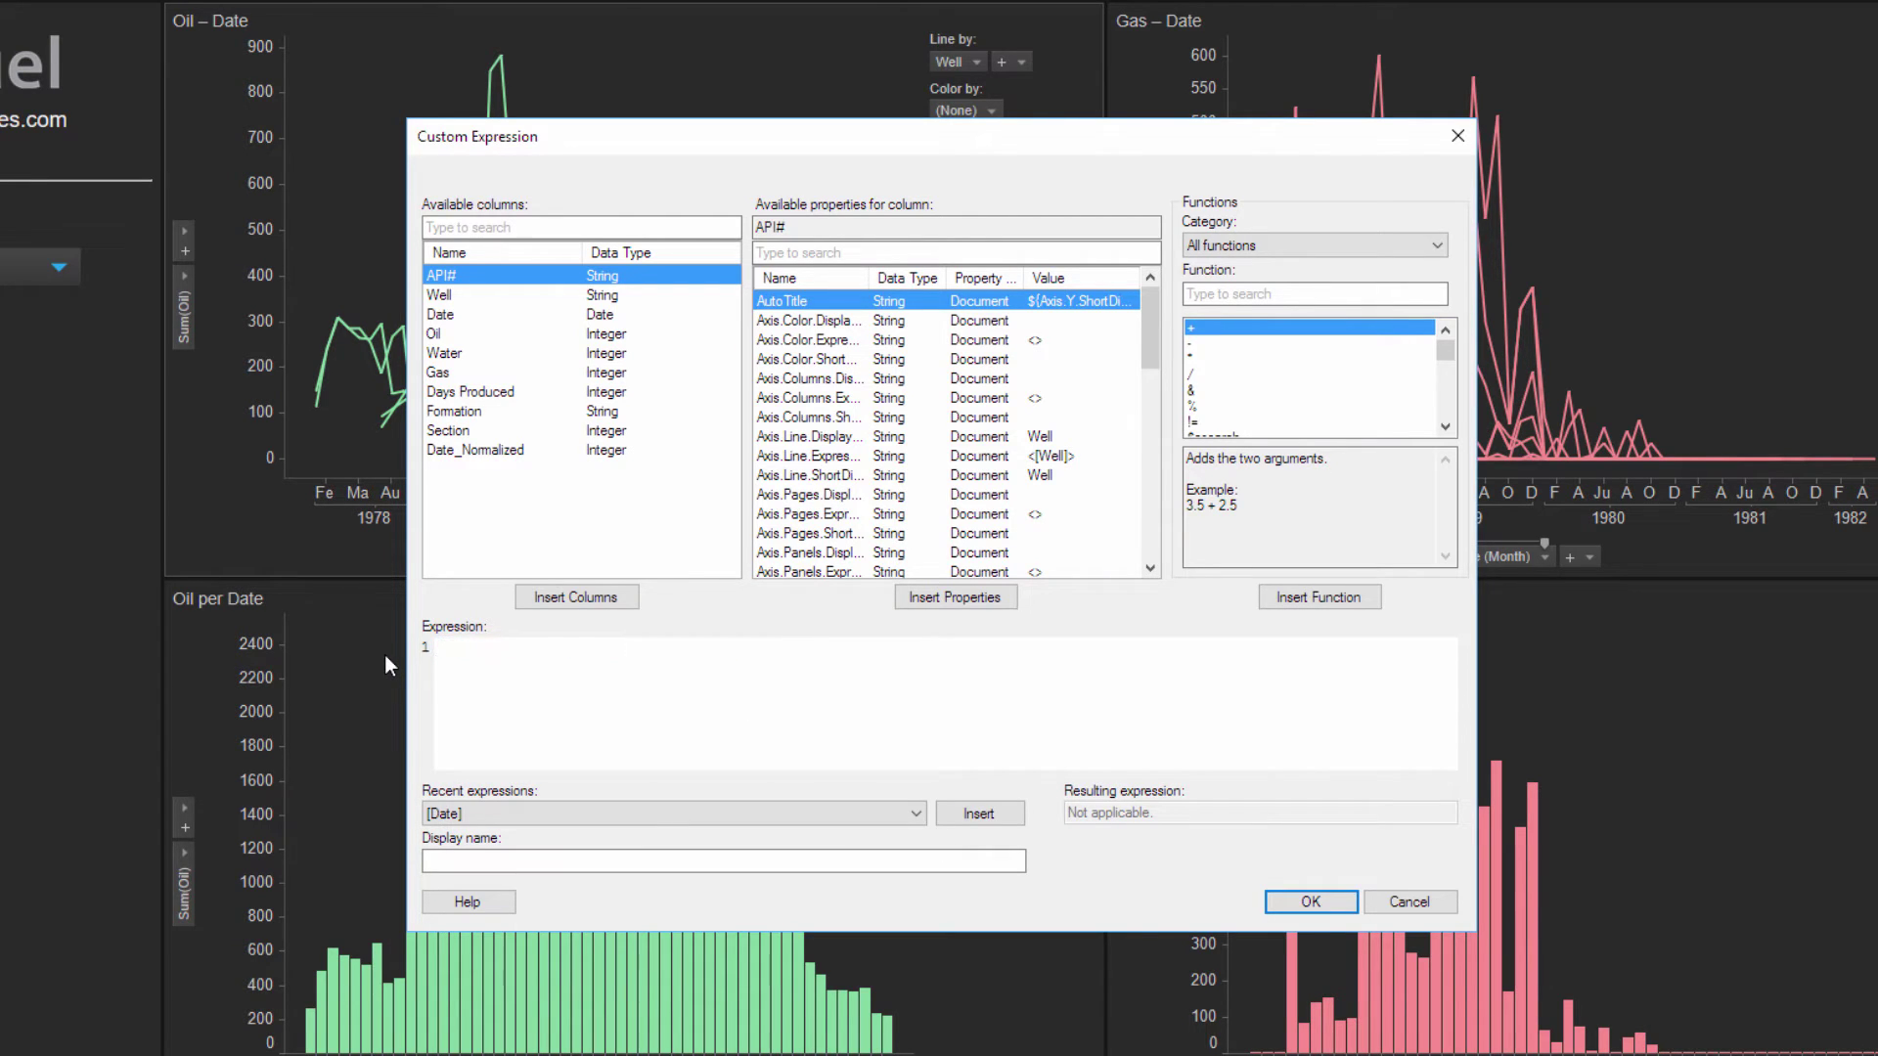
# - Insert p.DateSelector wrapped as <${p.DateSelector}> and apply the new x-axis expression
pyautogui.moveTo(1152, 348); pyautogui.dragTo(1141, 449)
pyautogui.click(970, 475)
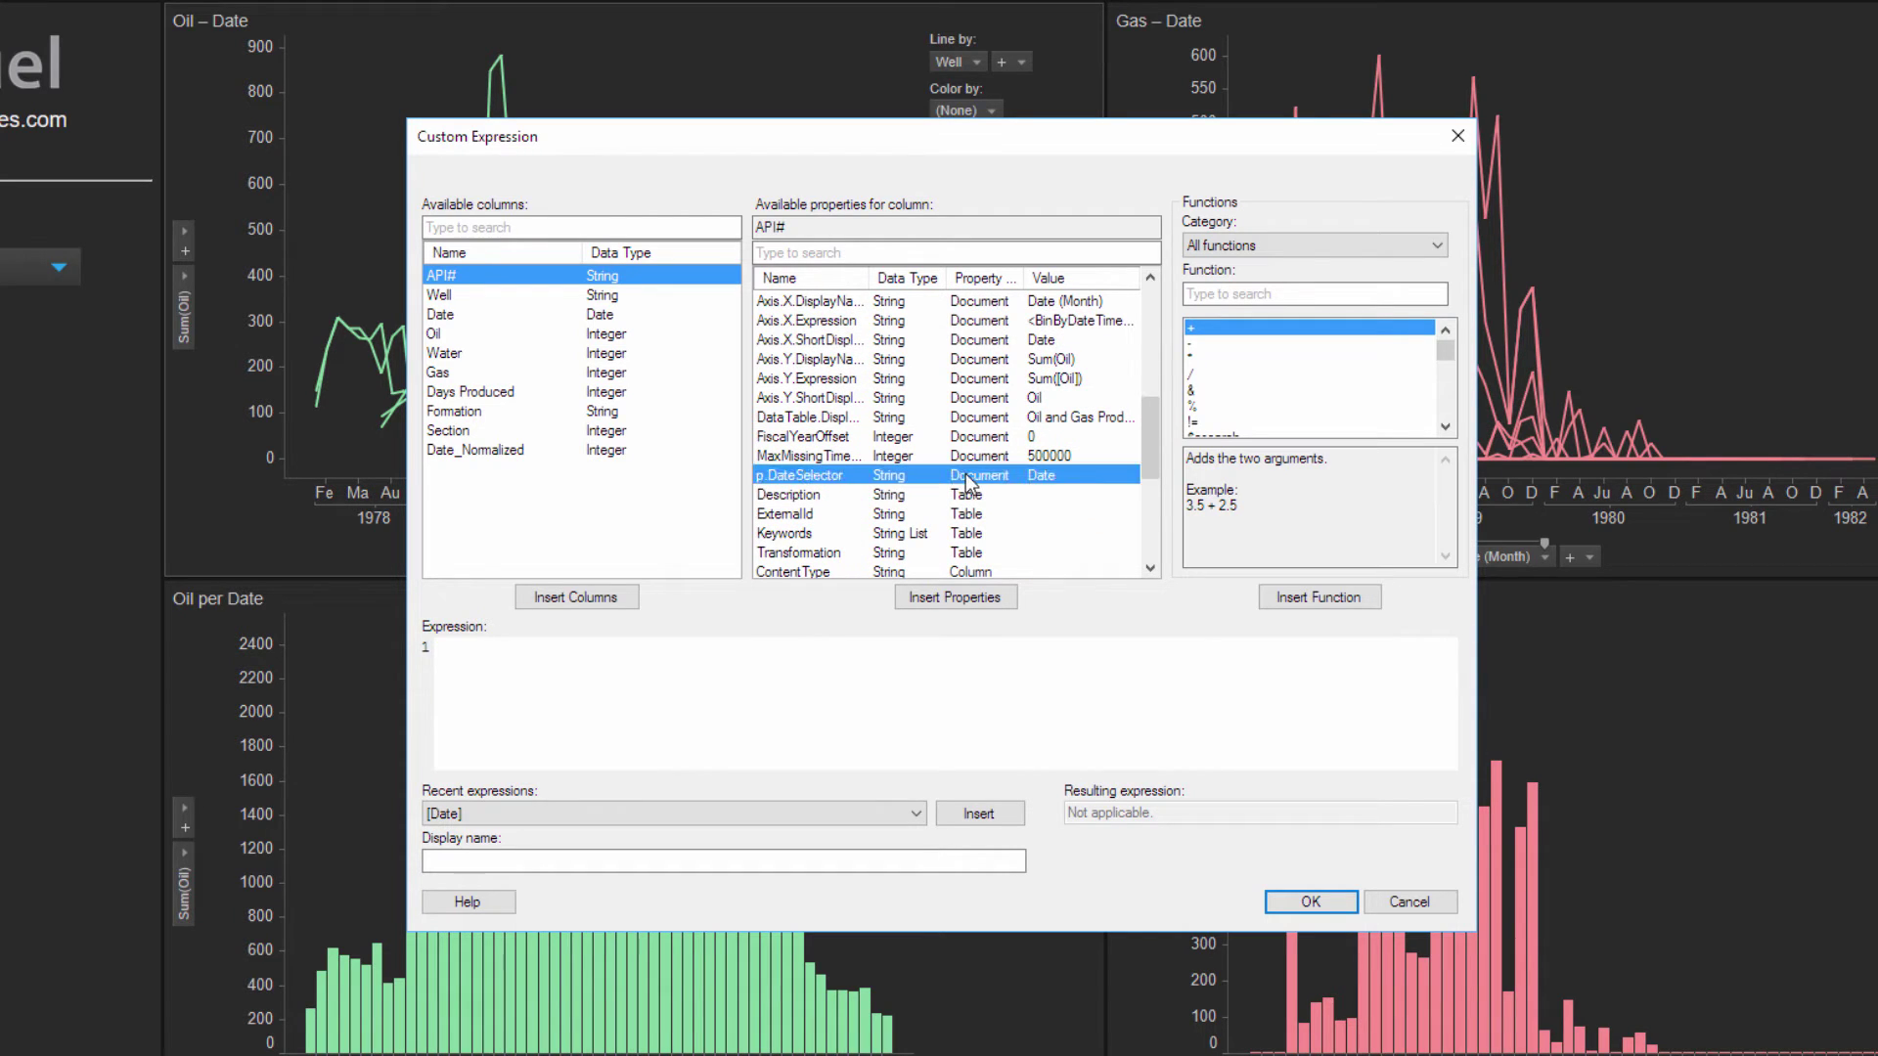
pyautogui.click(954, 597)
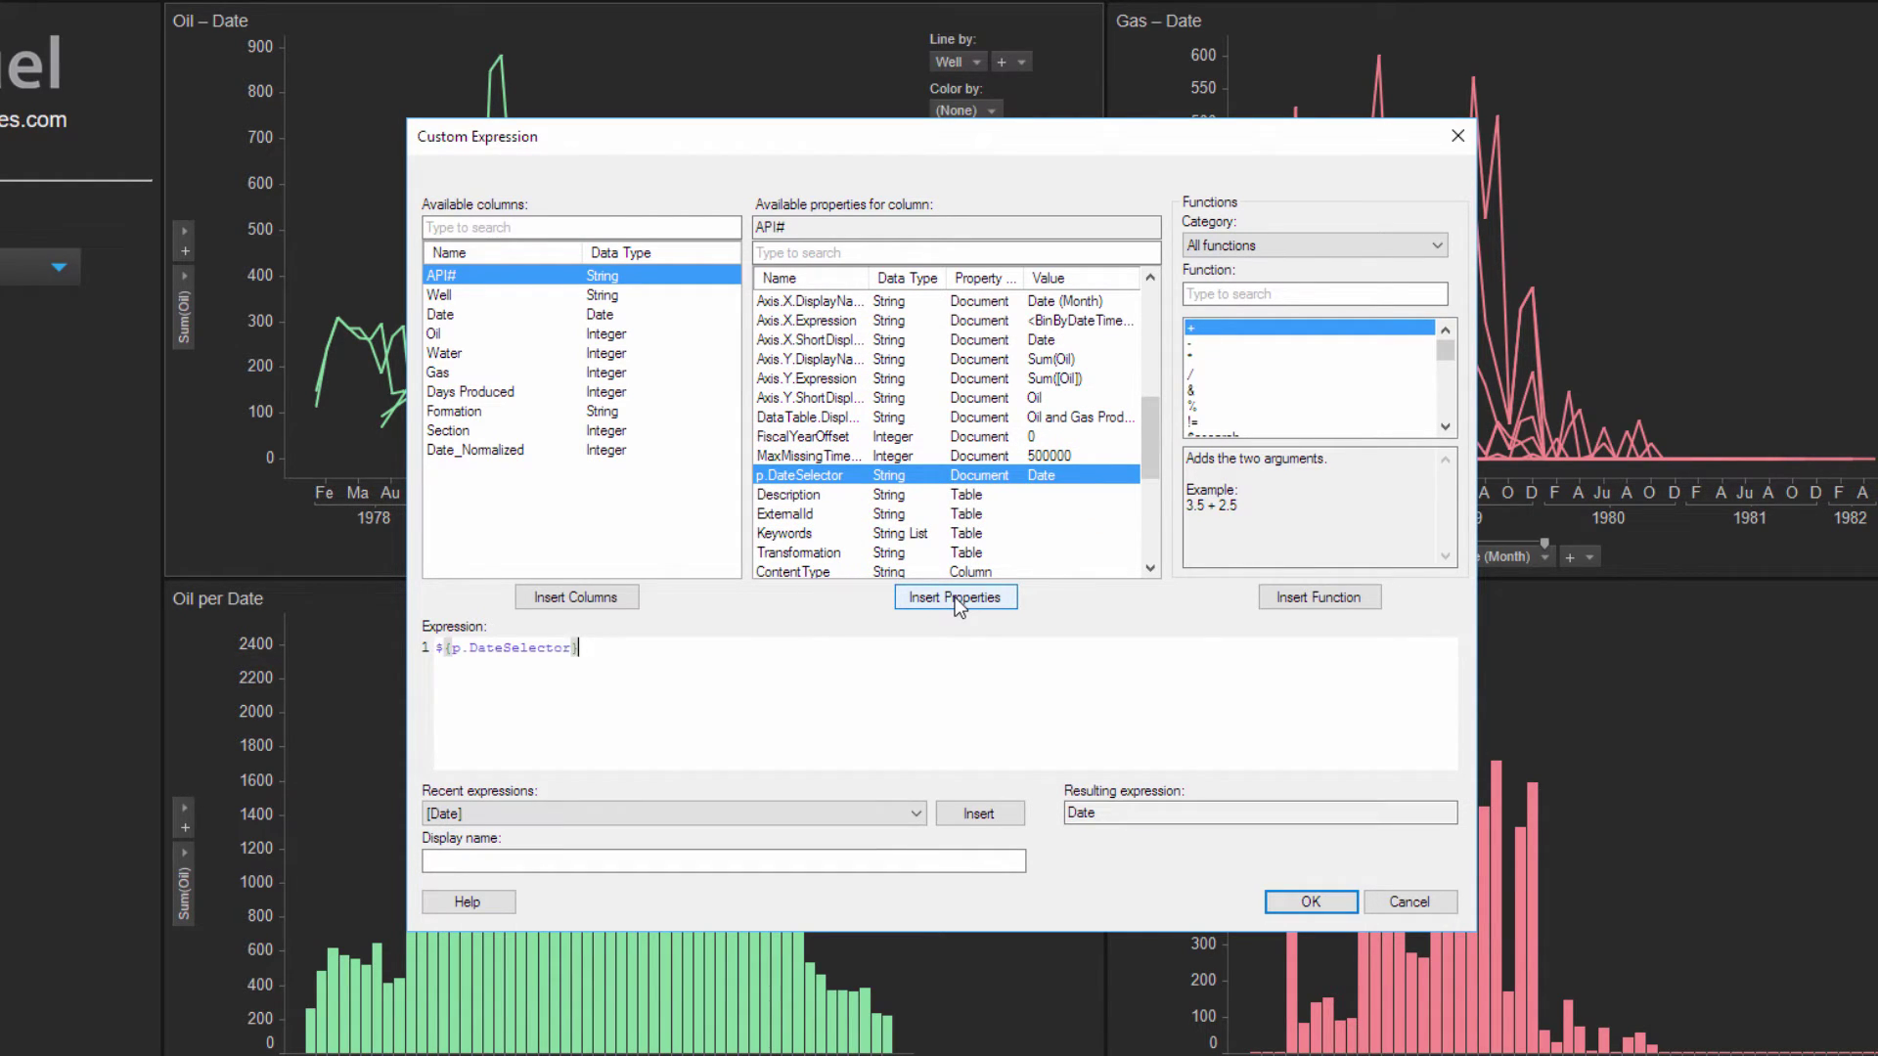
pyautogui.click(438, 647)
pyautogui.write('<')
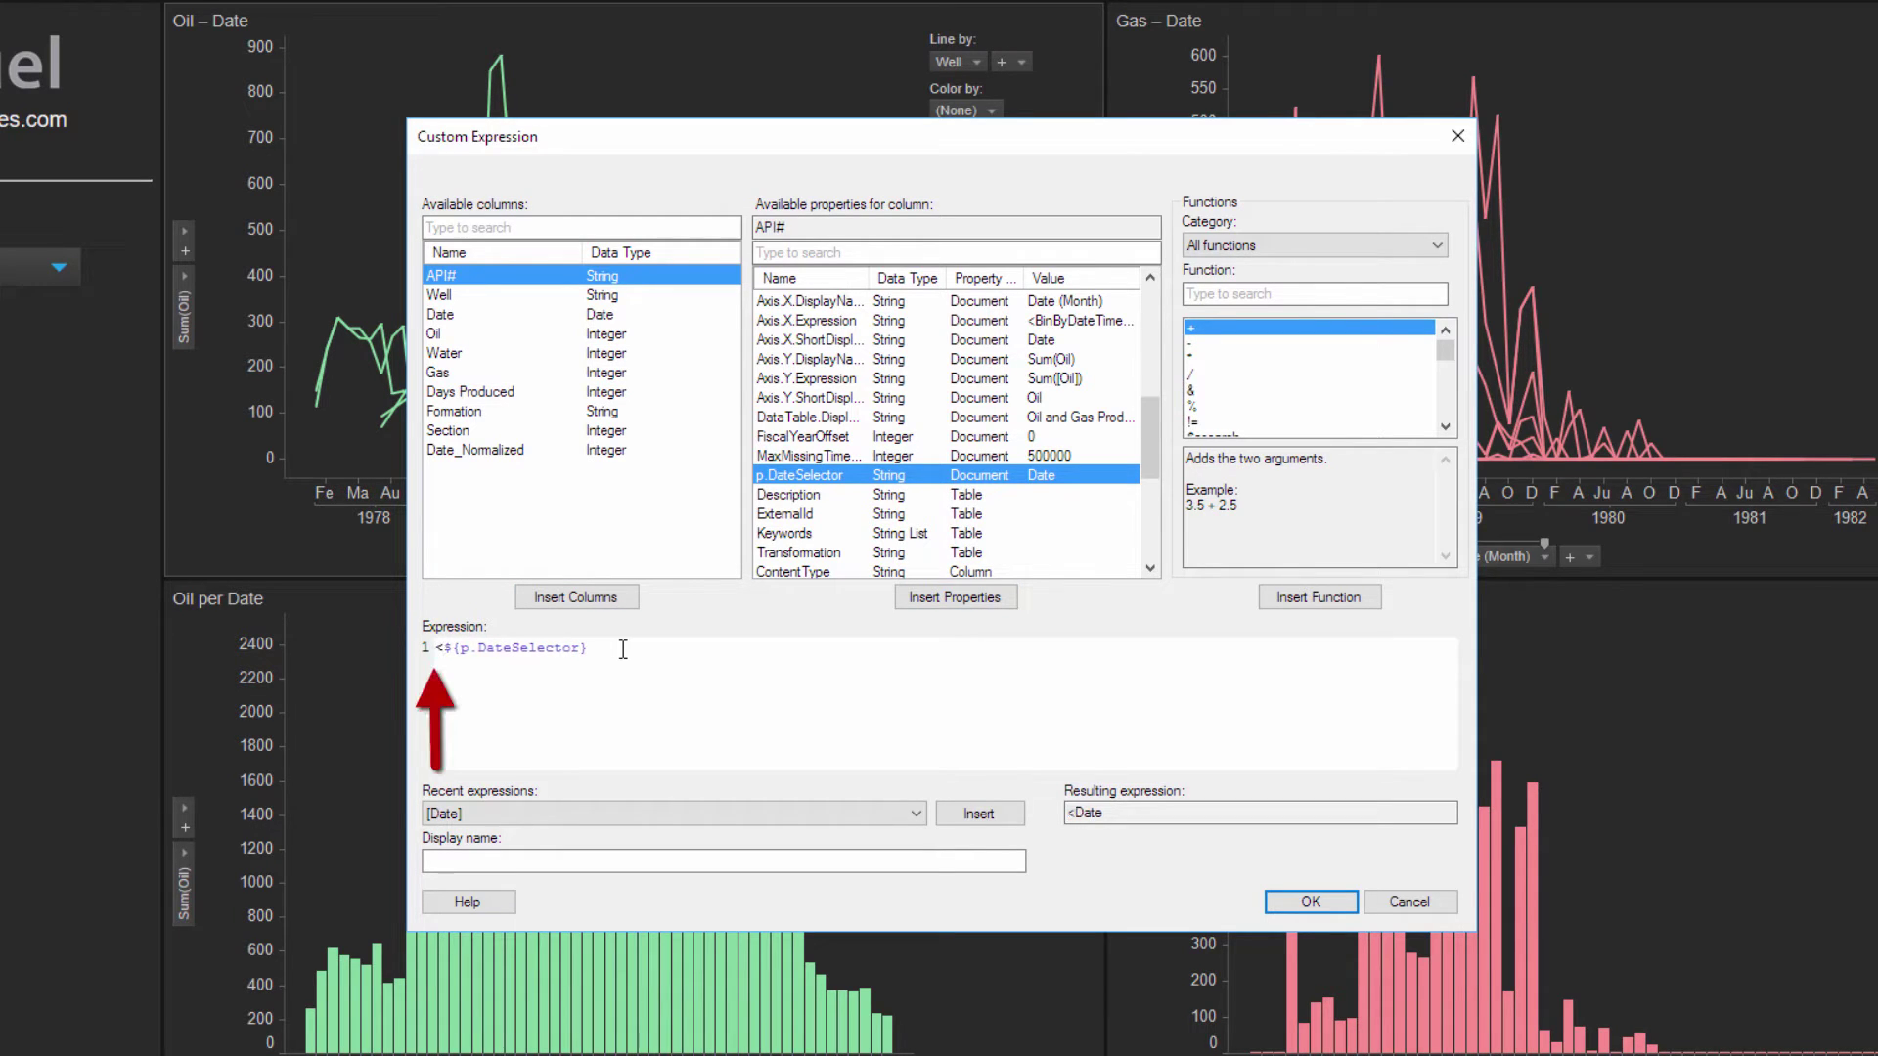
pyautogui.click(623, 649)
pyautogui.write('>')
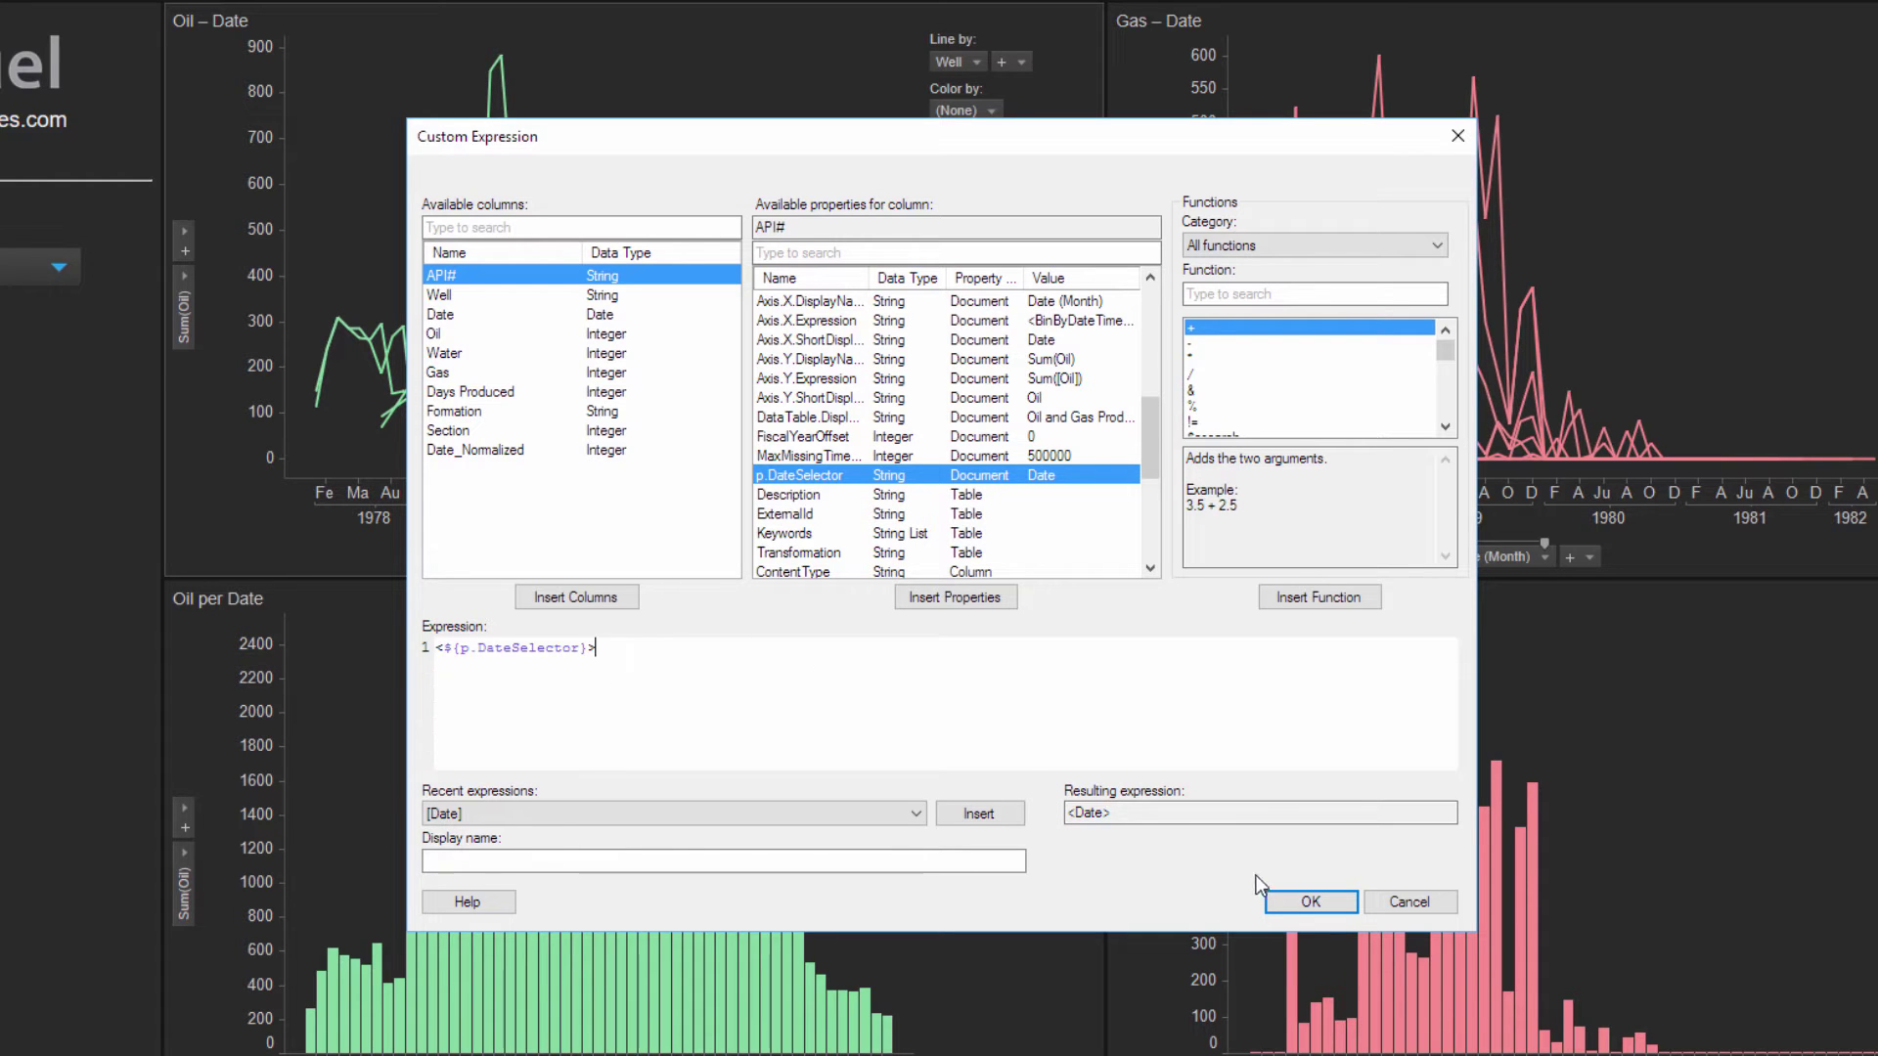
pyautogui.click(1288, 902)
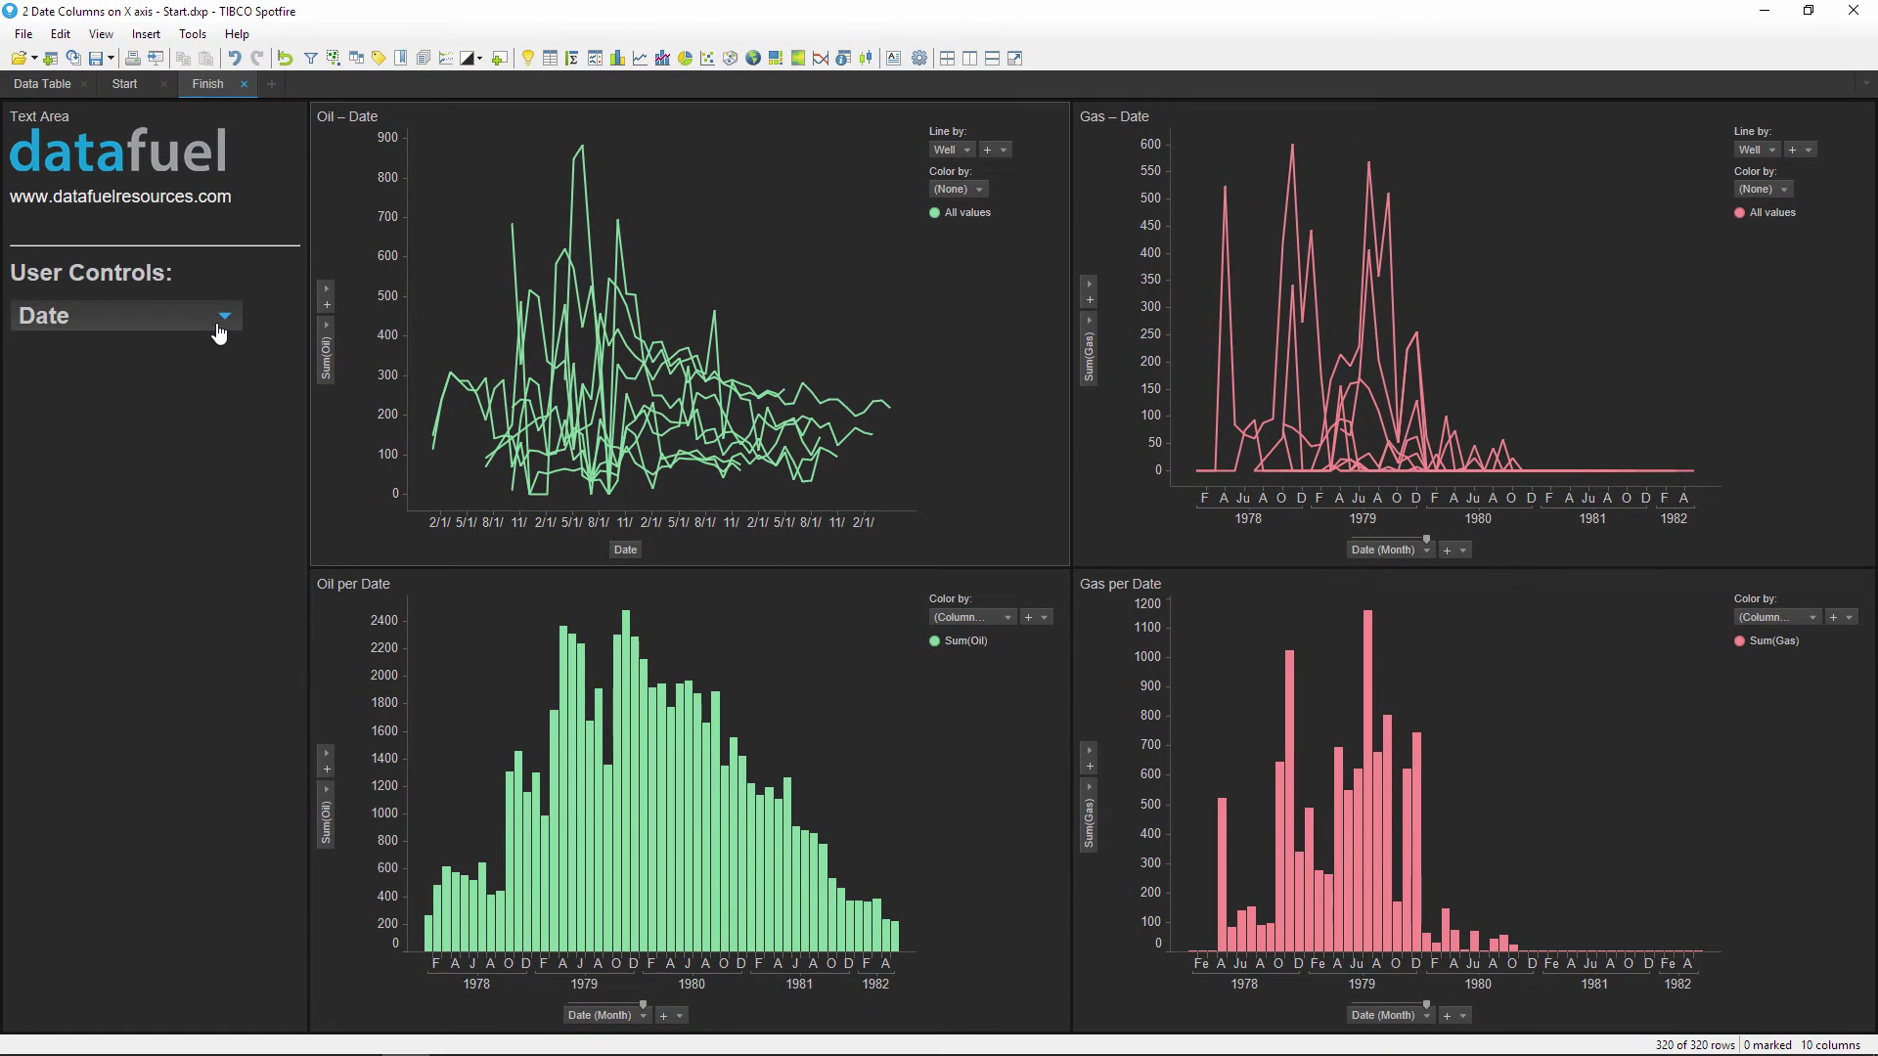
pyautogui.click(48, 279)
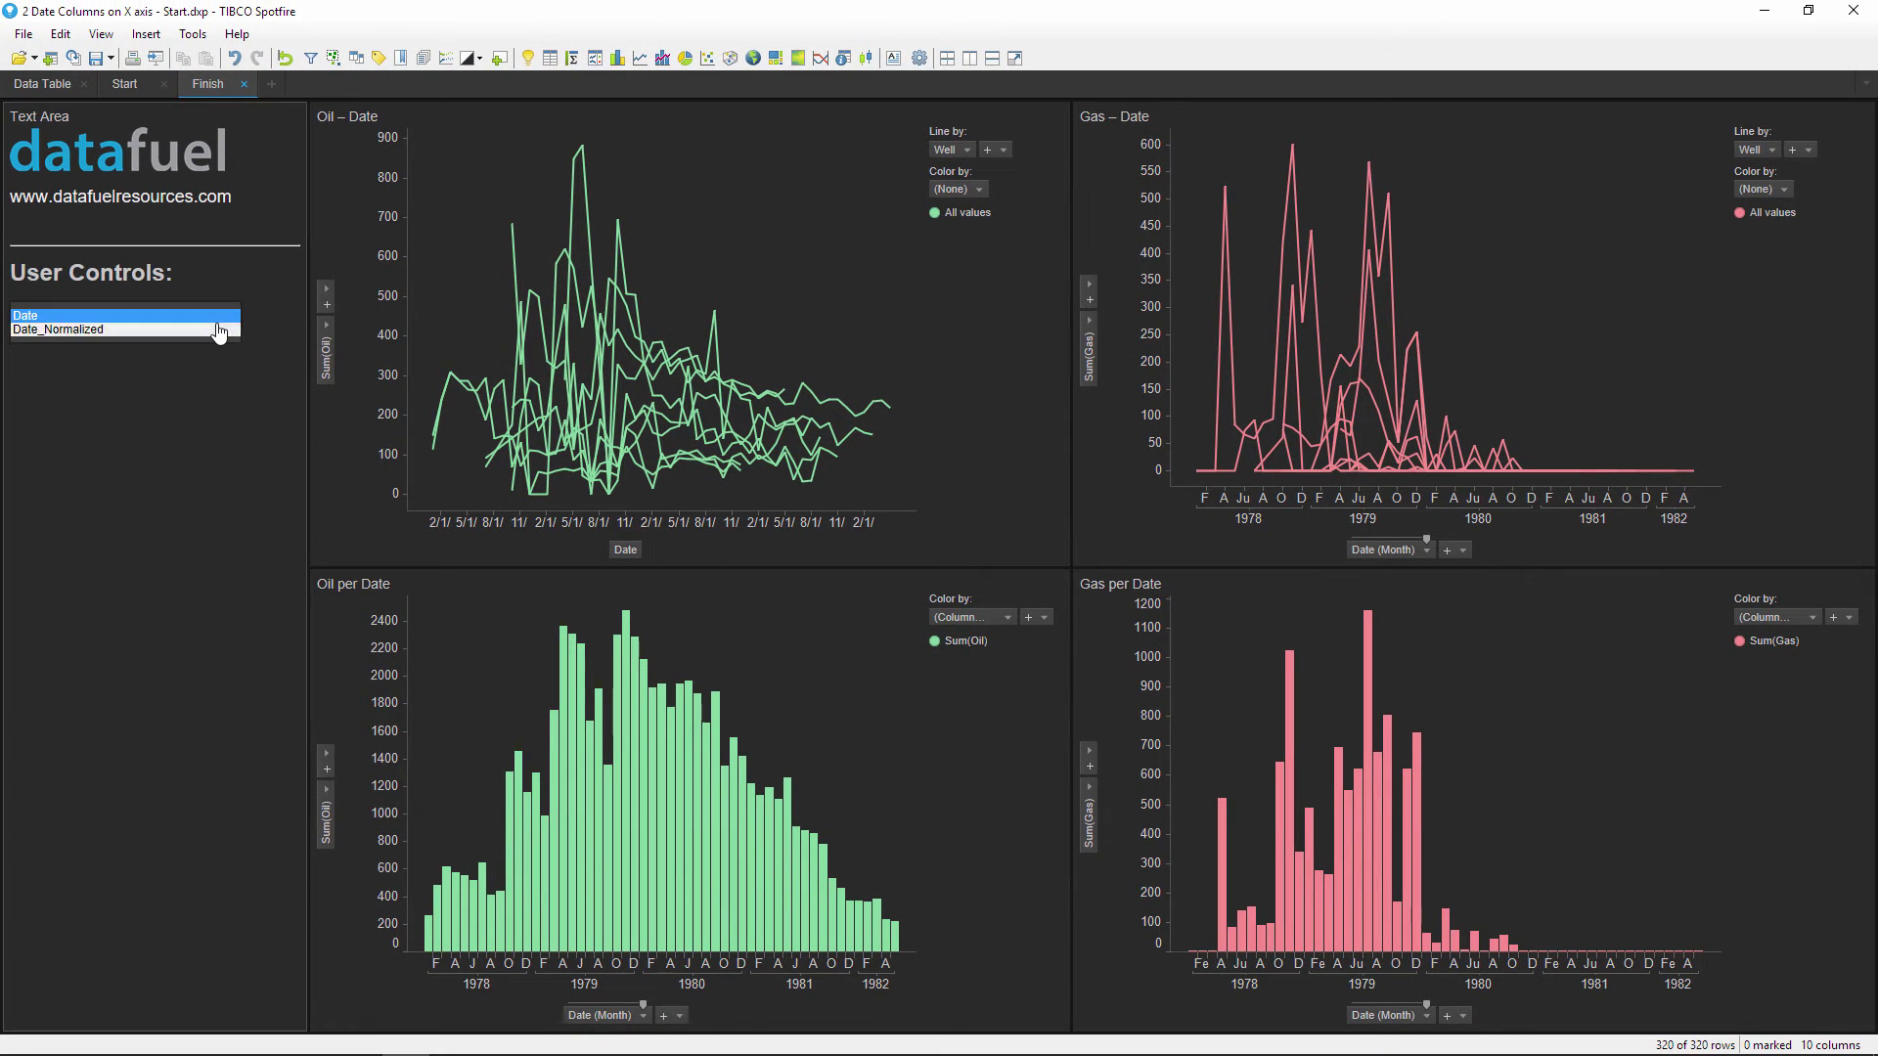
pyautogui.click(216, 330)
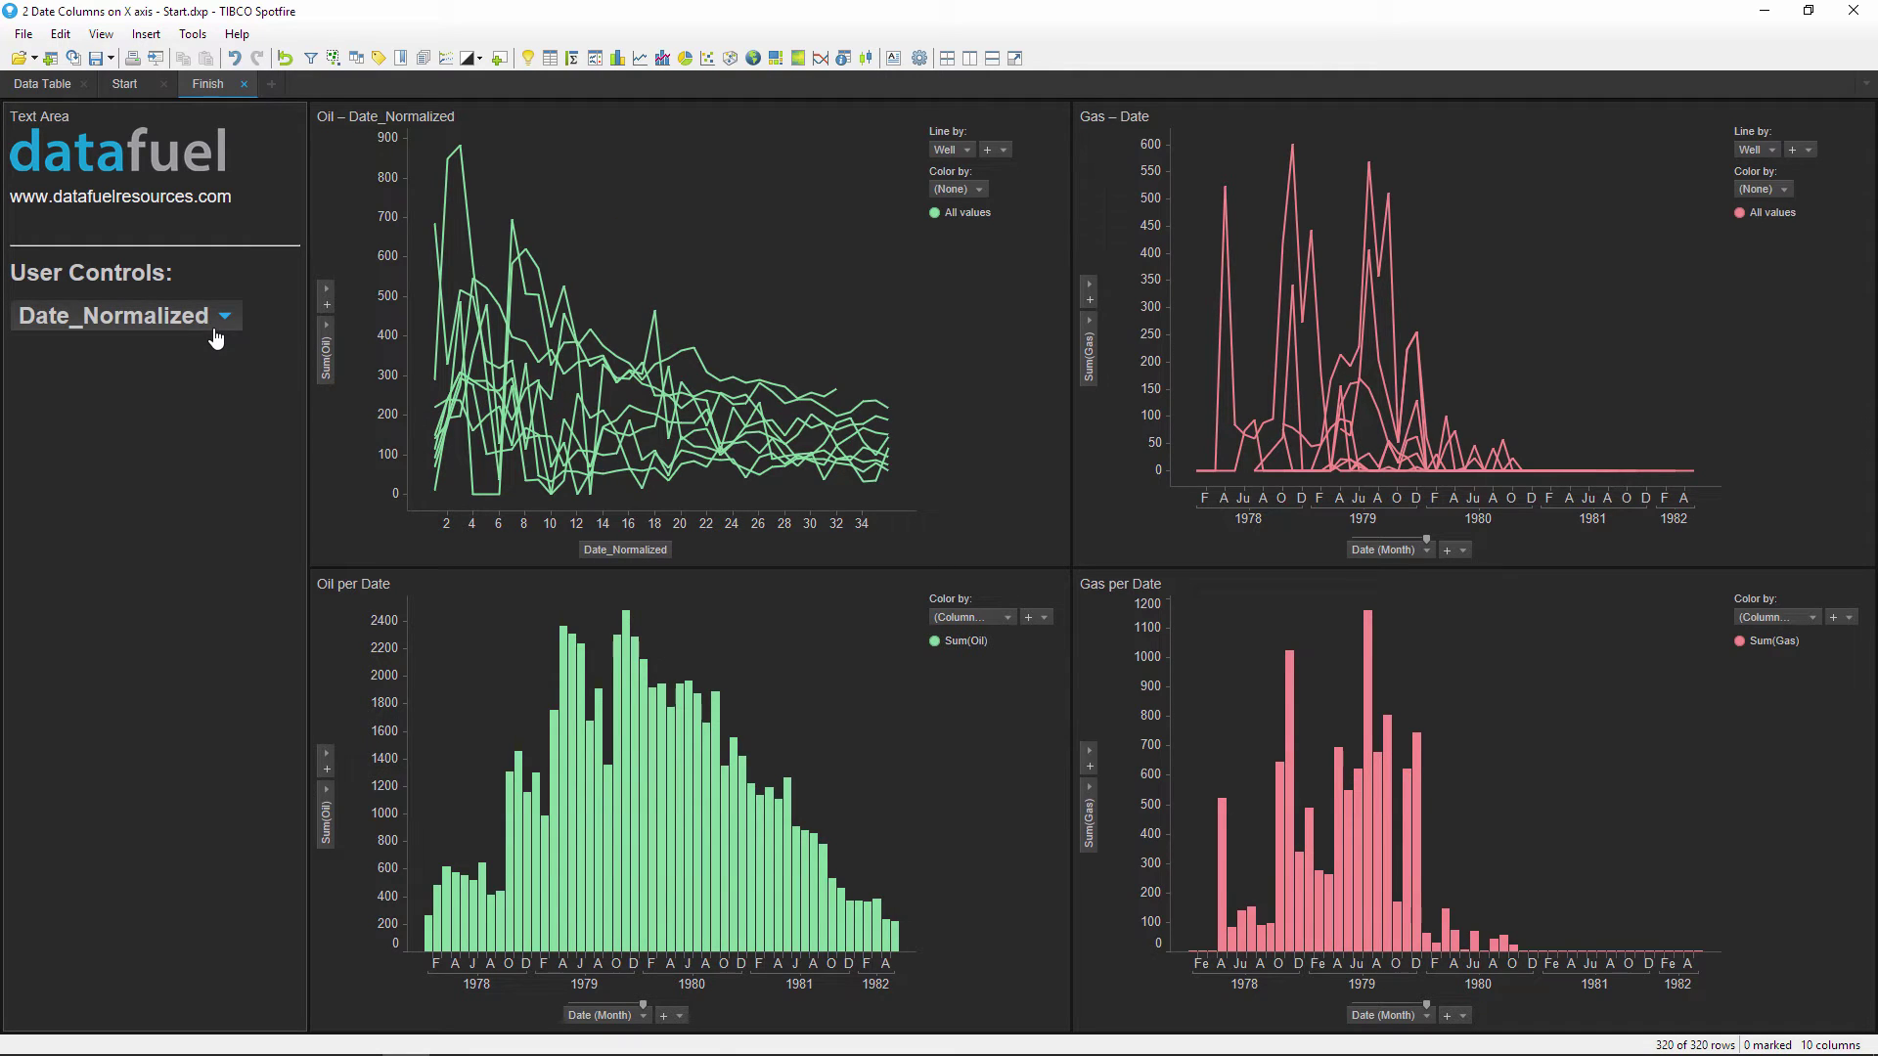
pyautogui.click(217, 331)
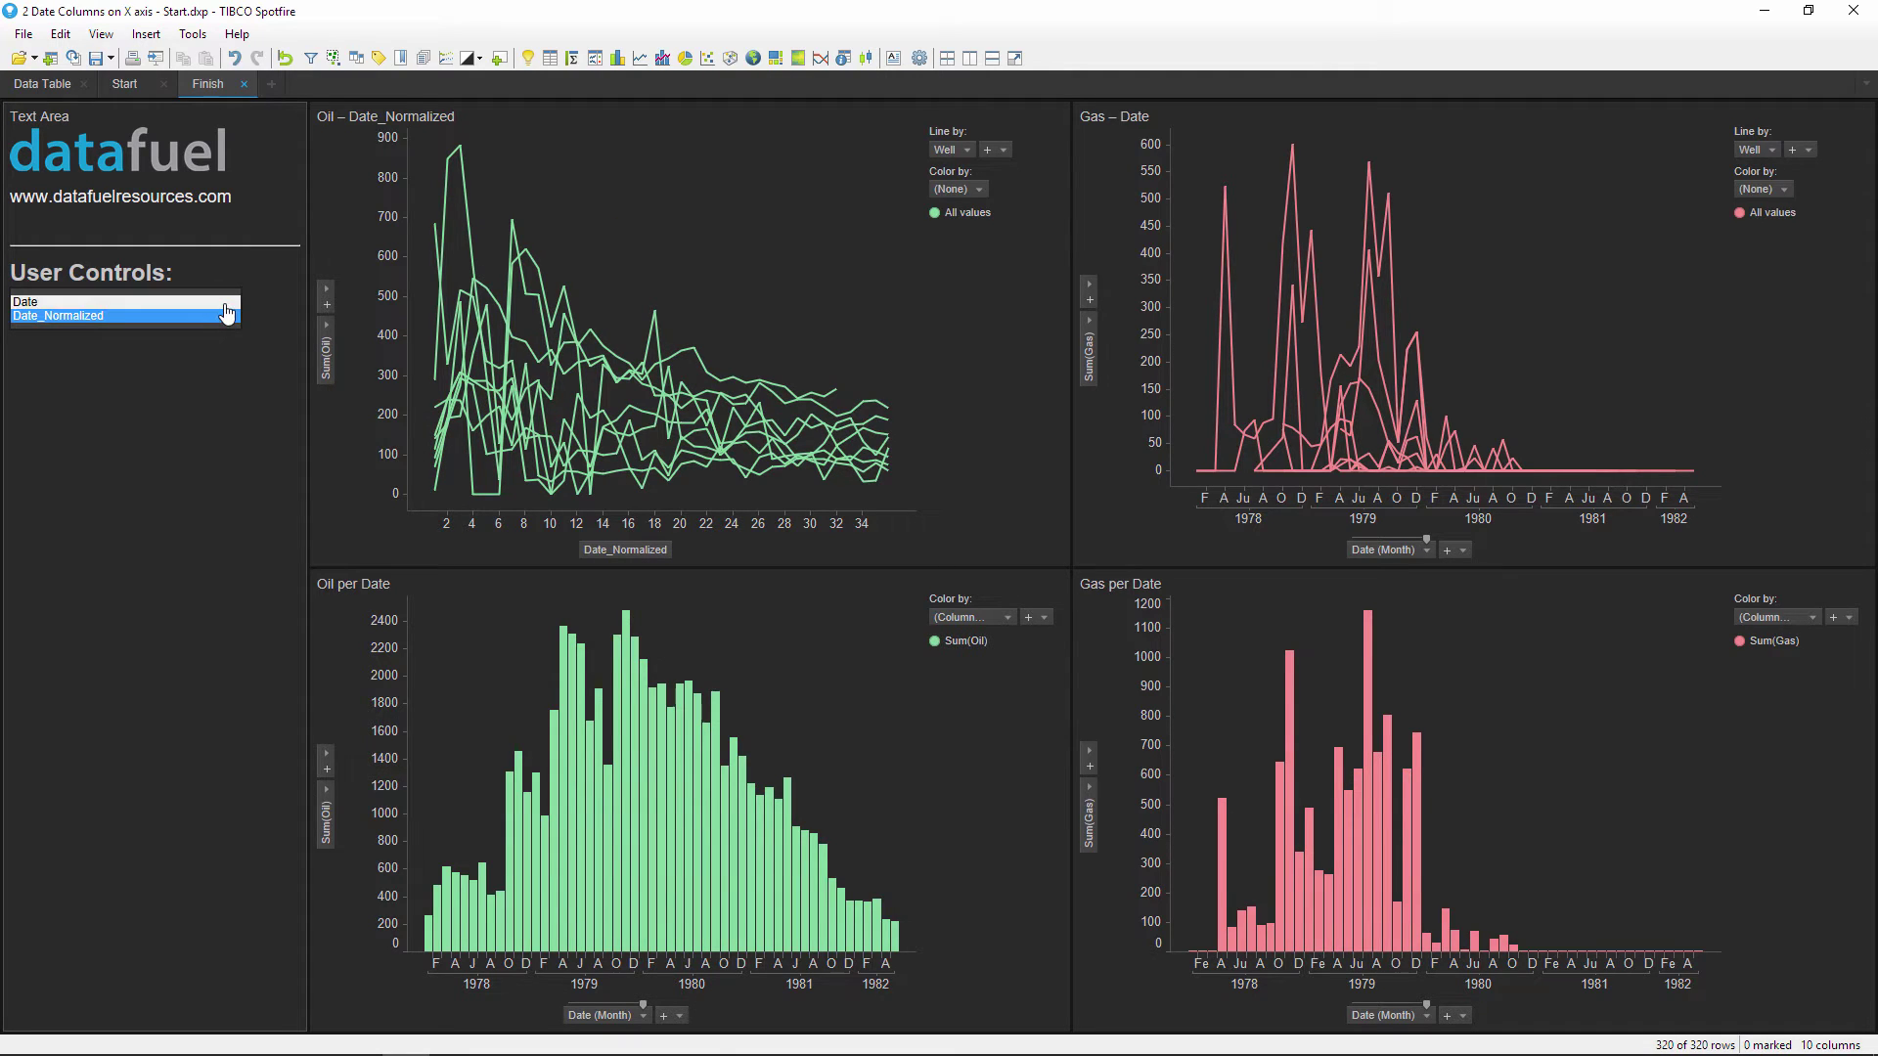
pyautogui.click(225, 303)
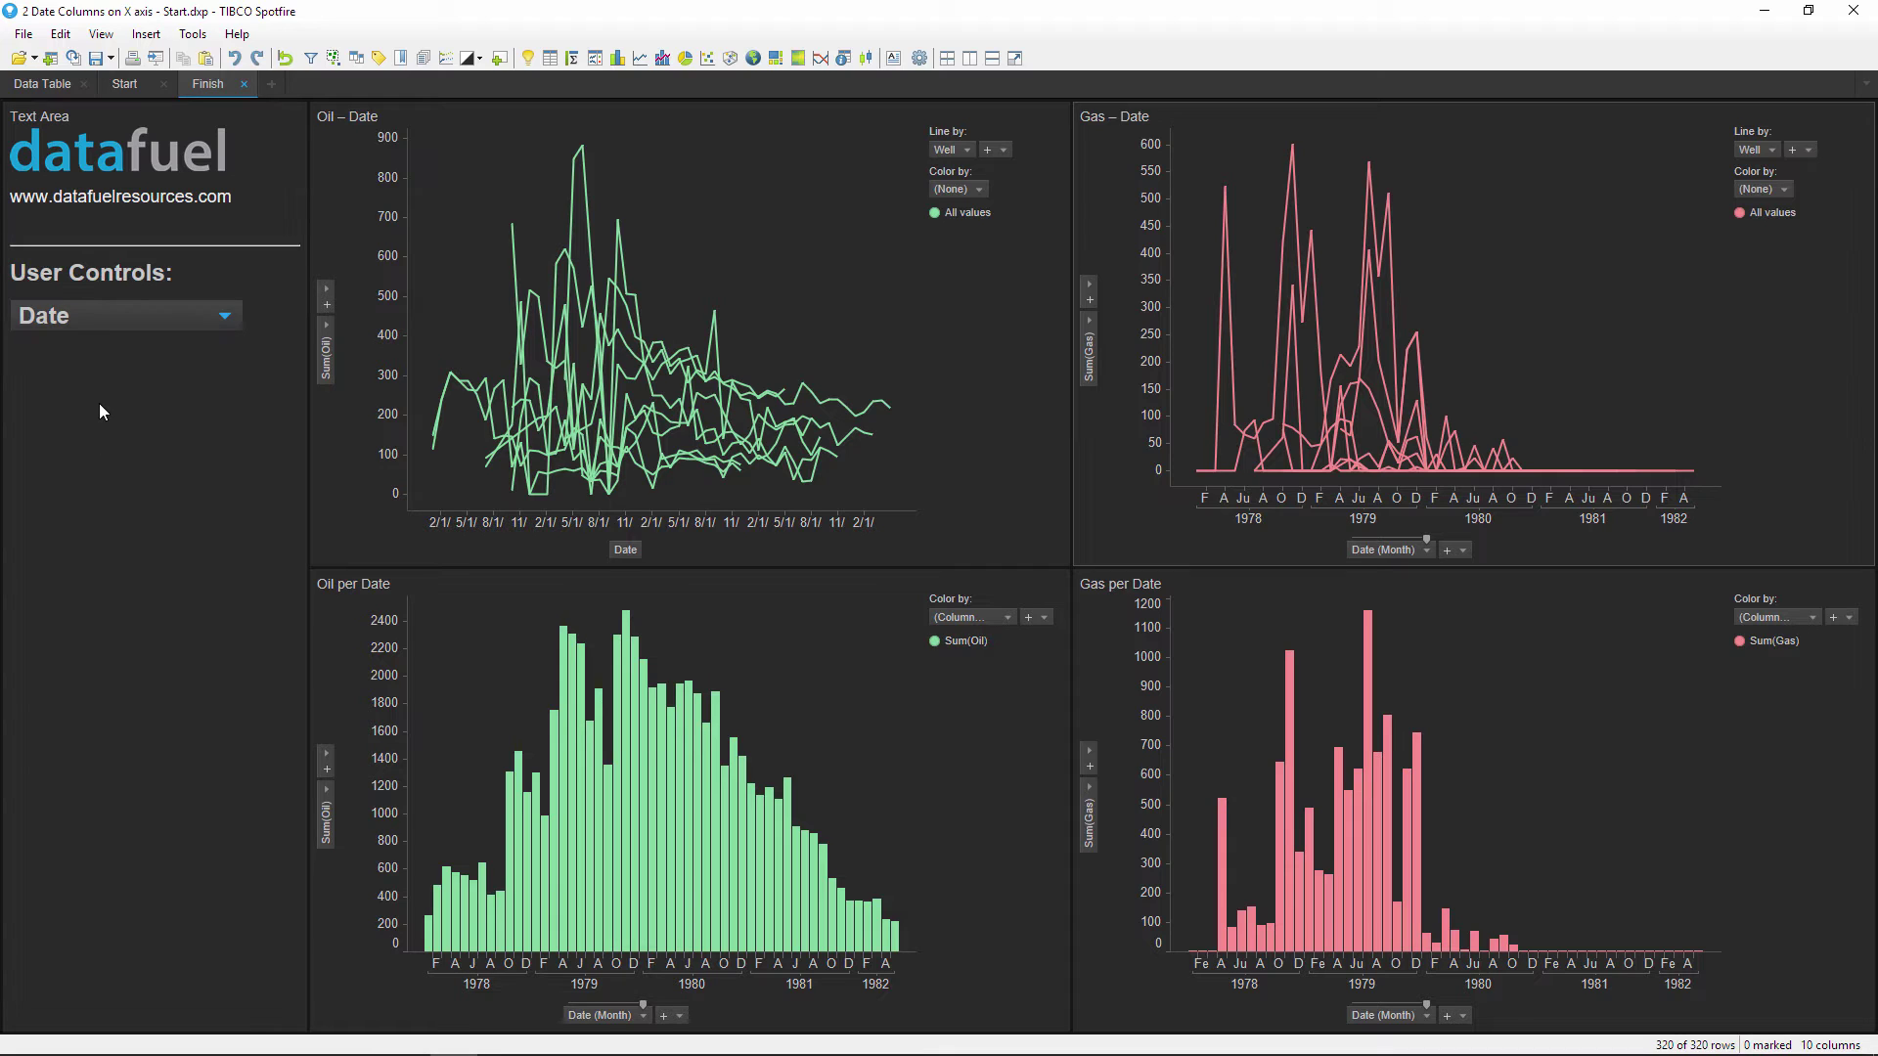
# - Append ' - M' to the Date column's name in Column Properties, then undo the last change
pyautogui.click(61, 34)
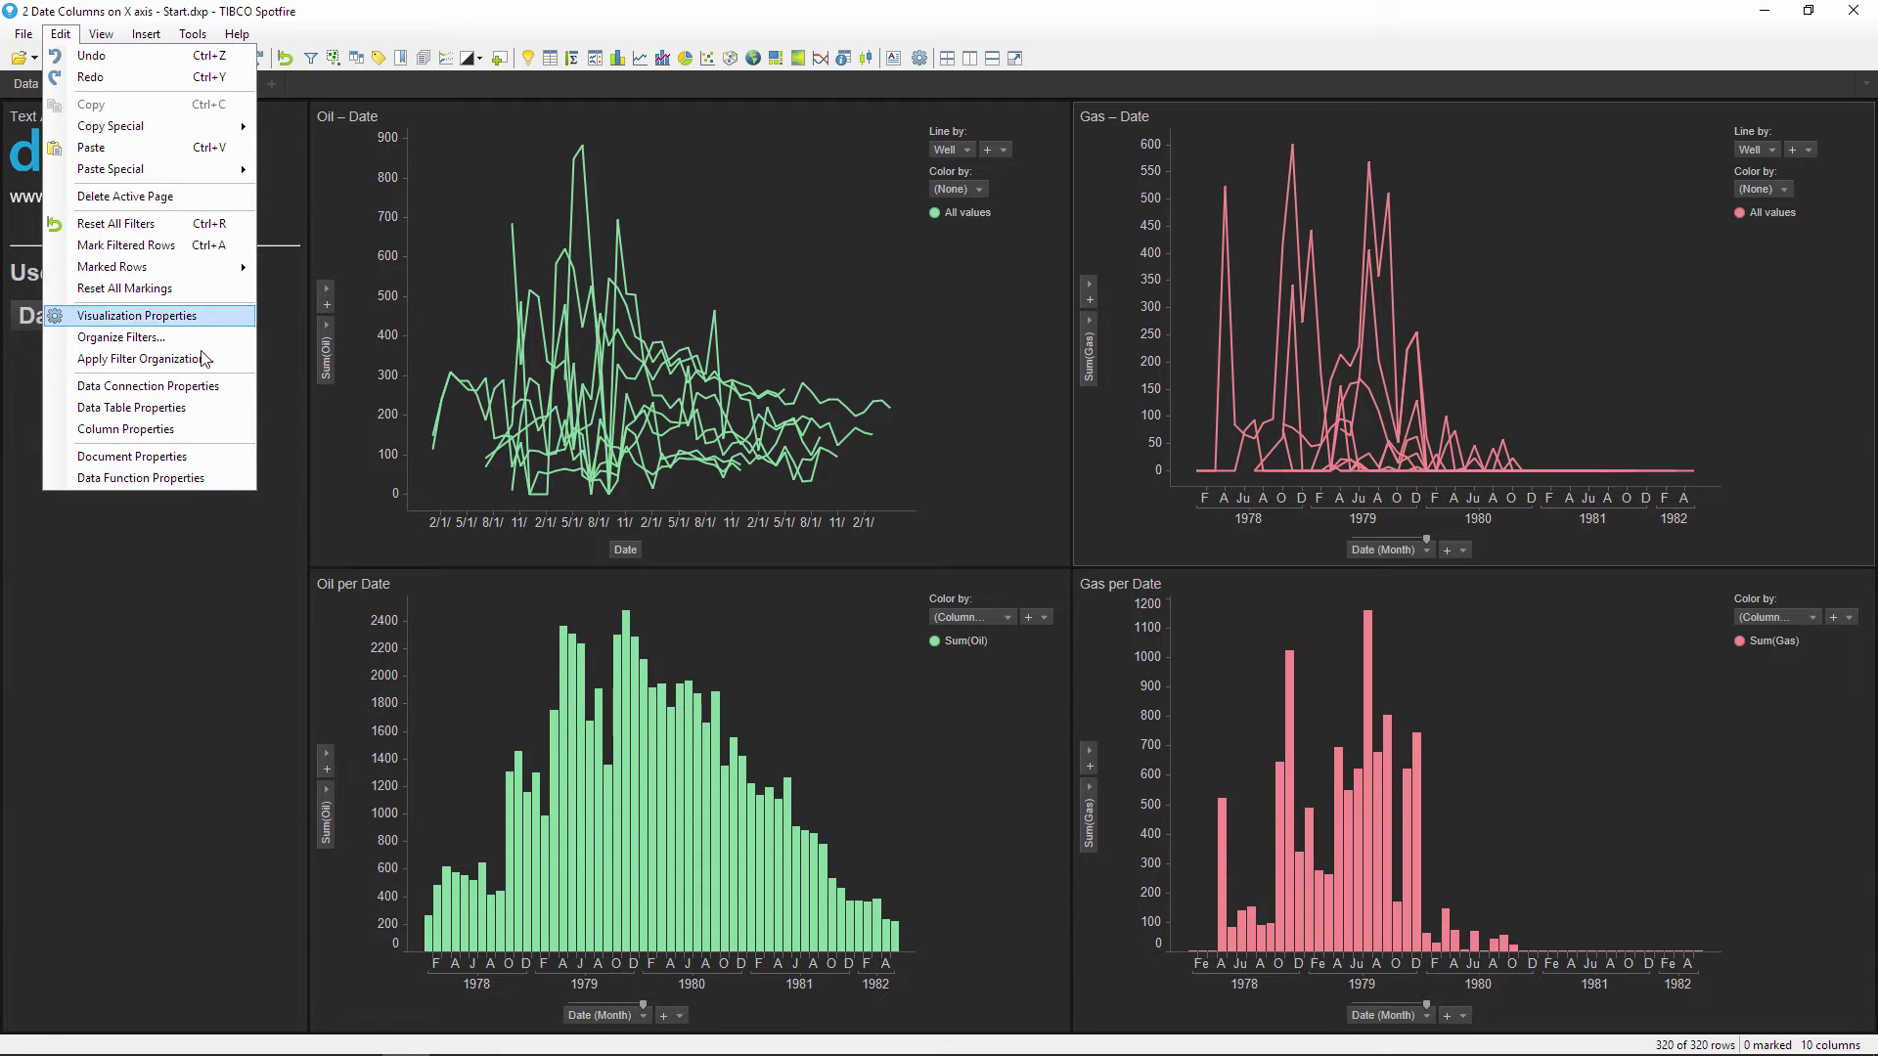
pyautogui.click(207, 428)
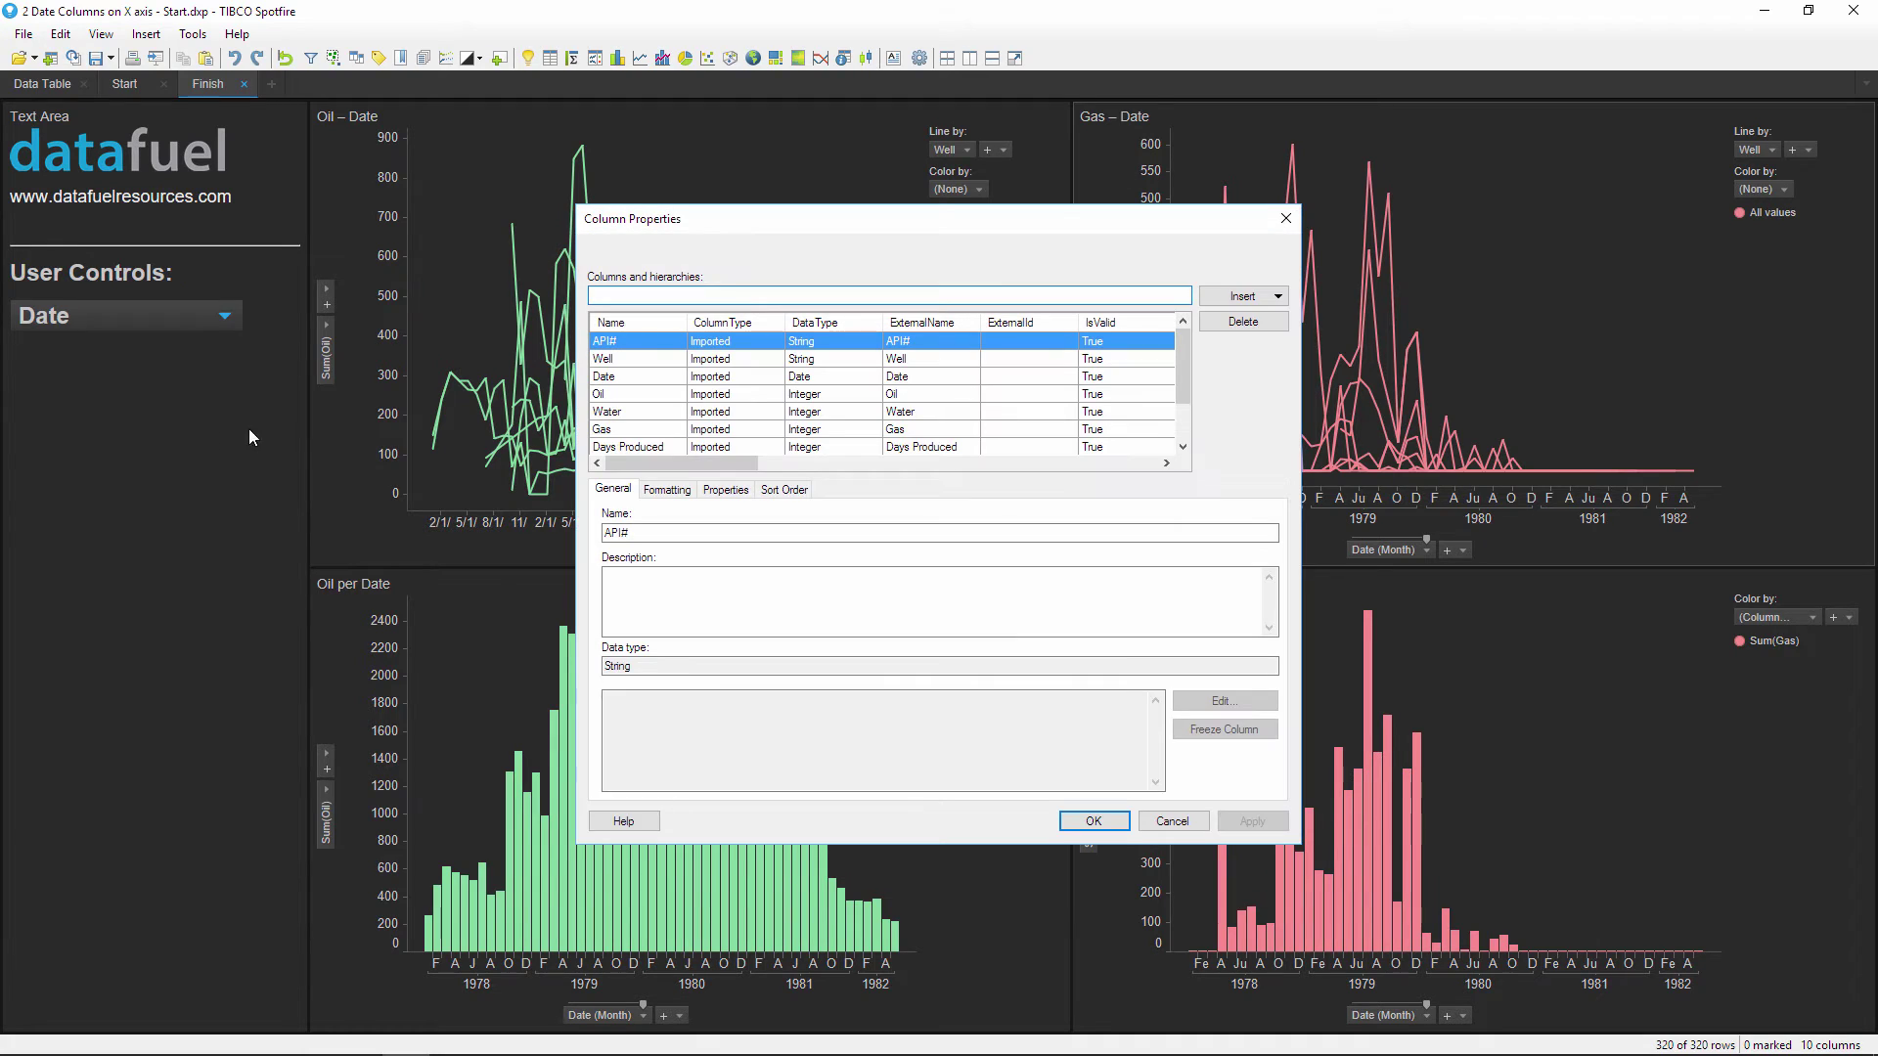
pyautogui.click(630, 380)
pyautogui.click(710, 530)
pyautogui.write('- Monthly')
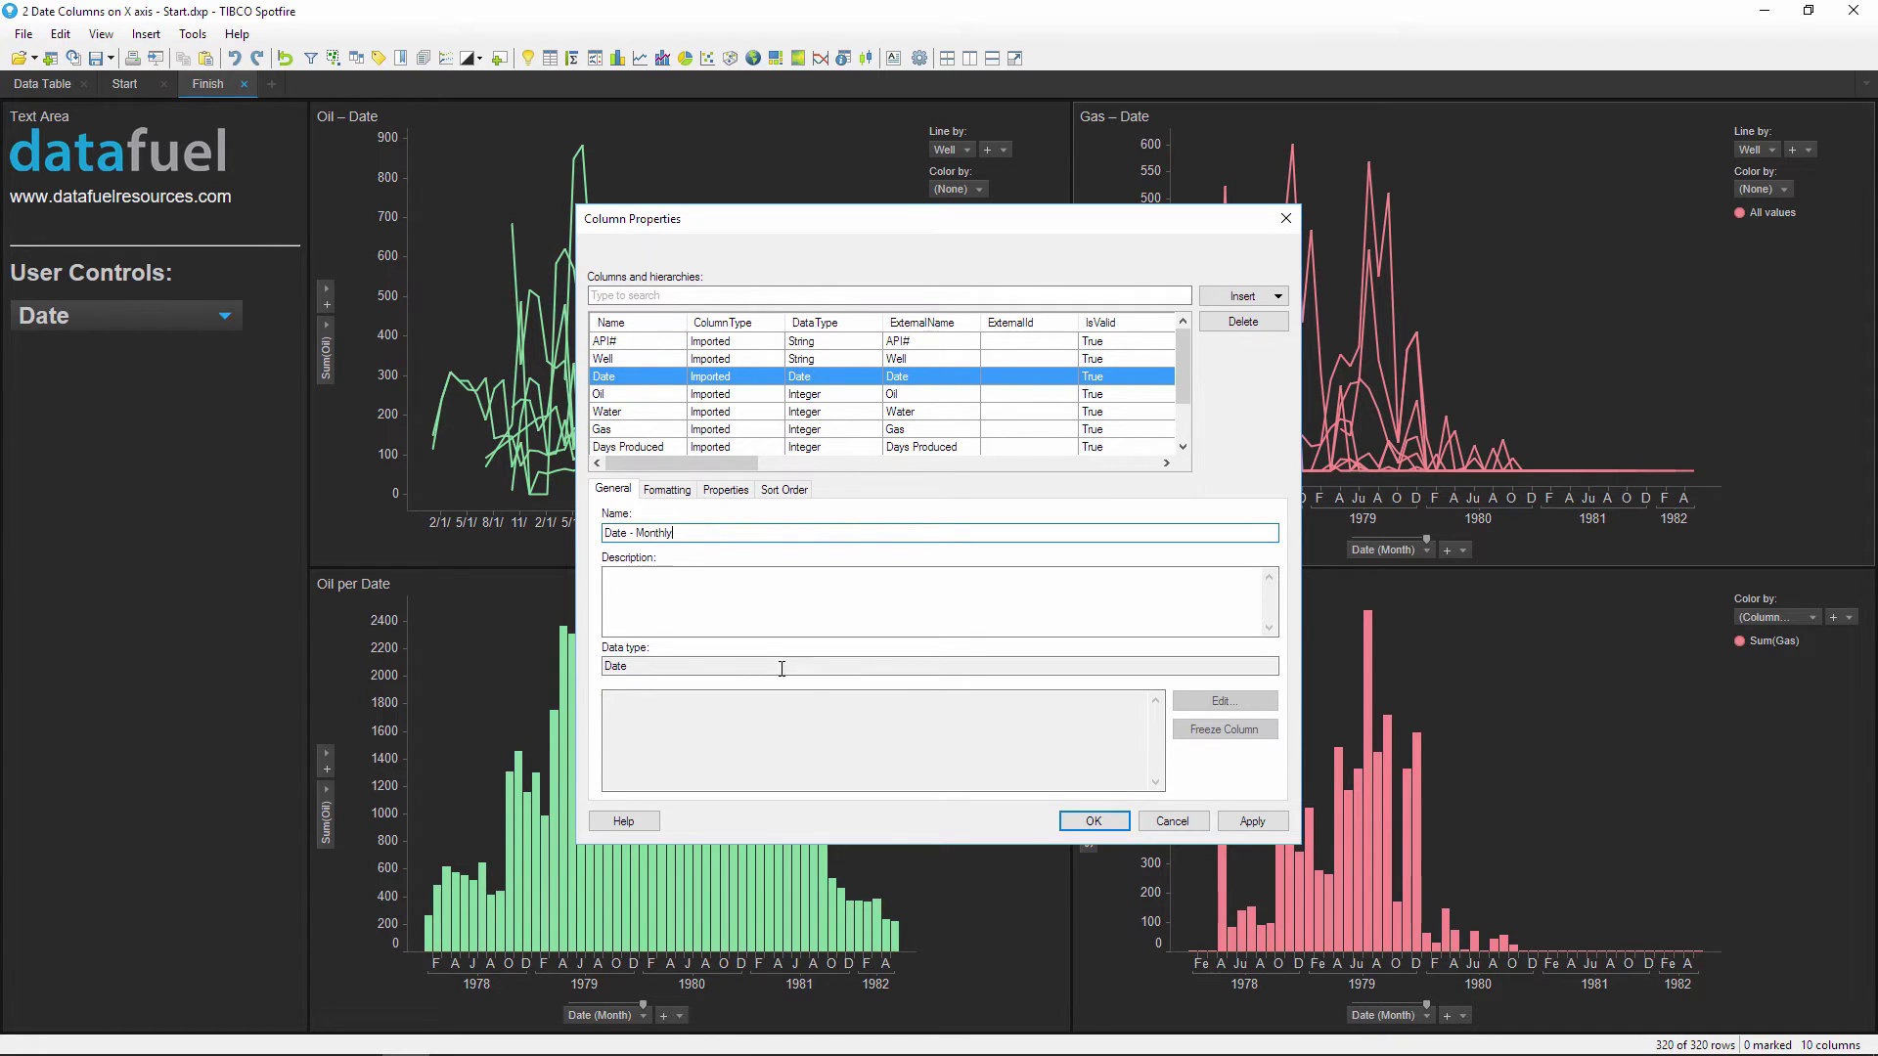
pyautogui.click(1100, 823)
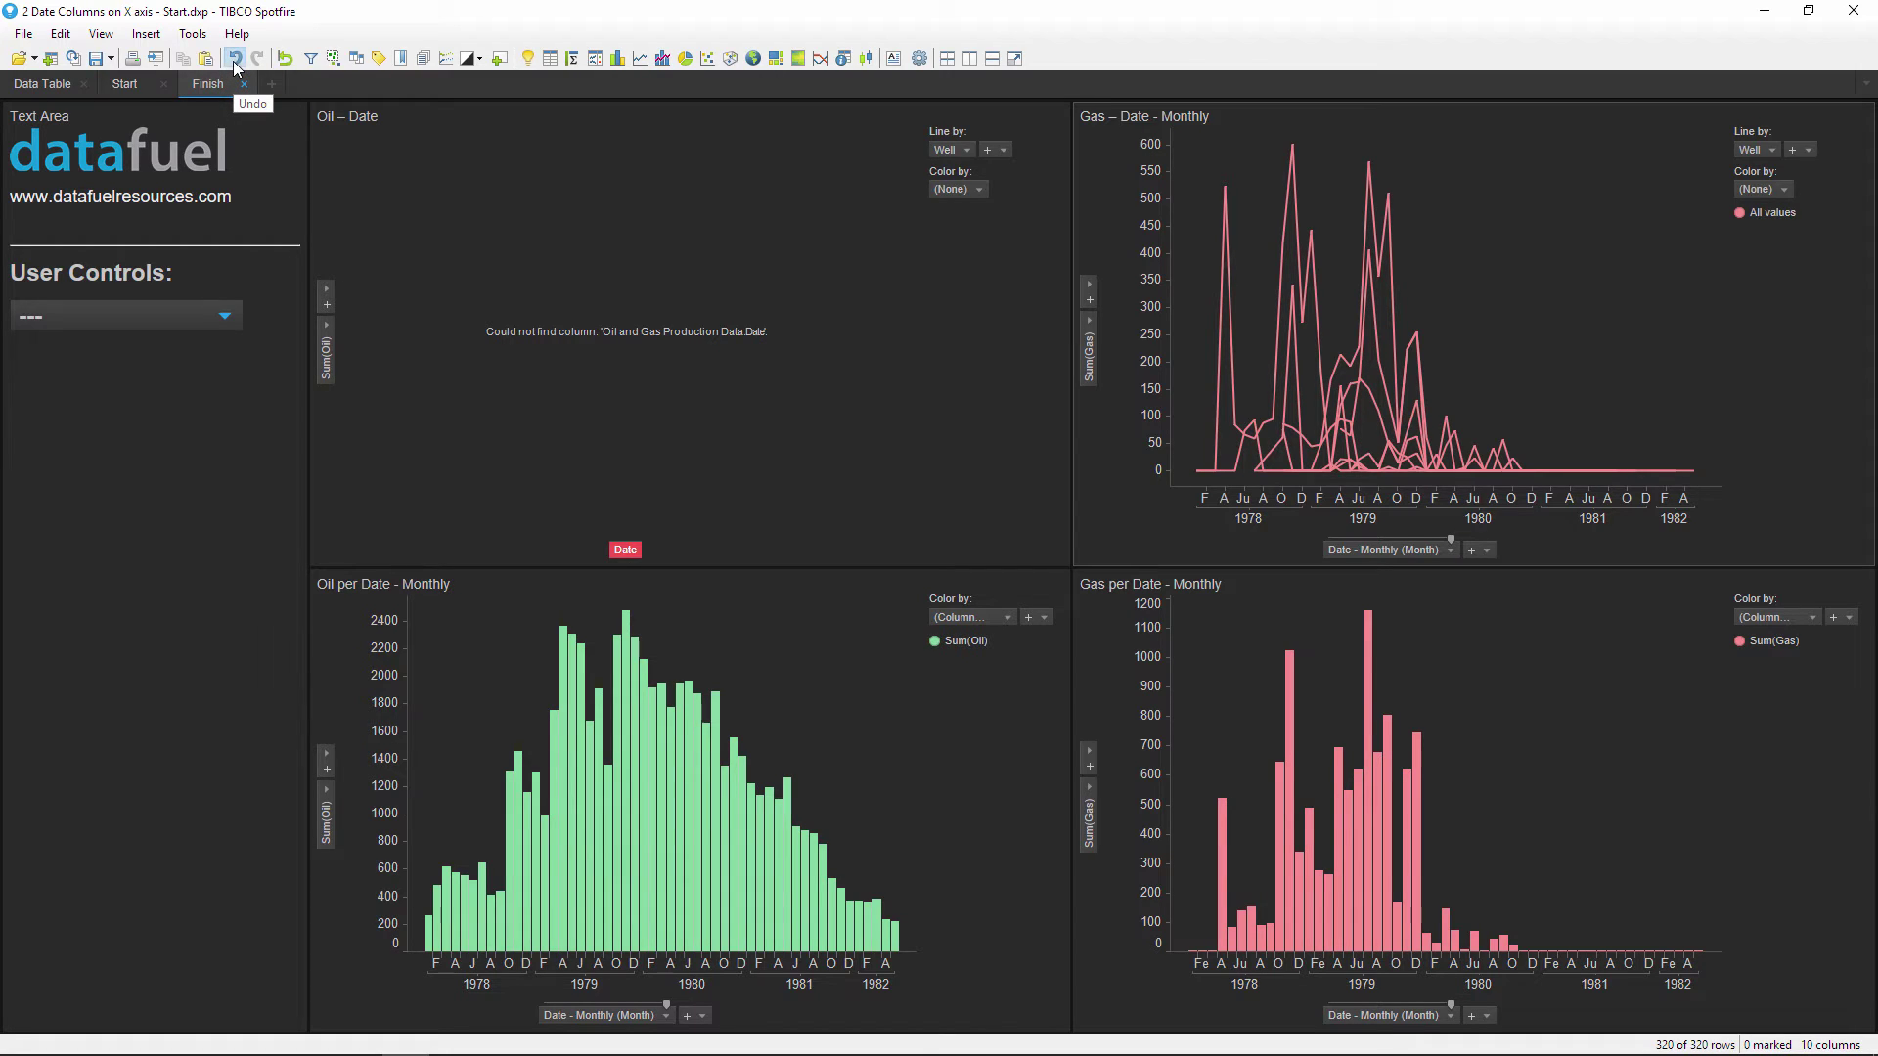
pyautogui.click(233, 60)
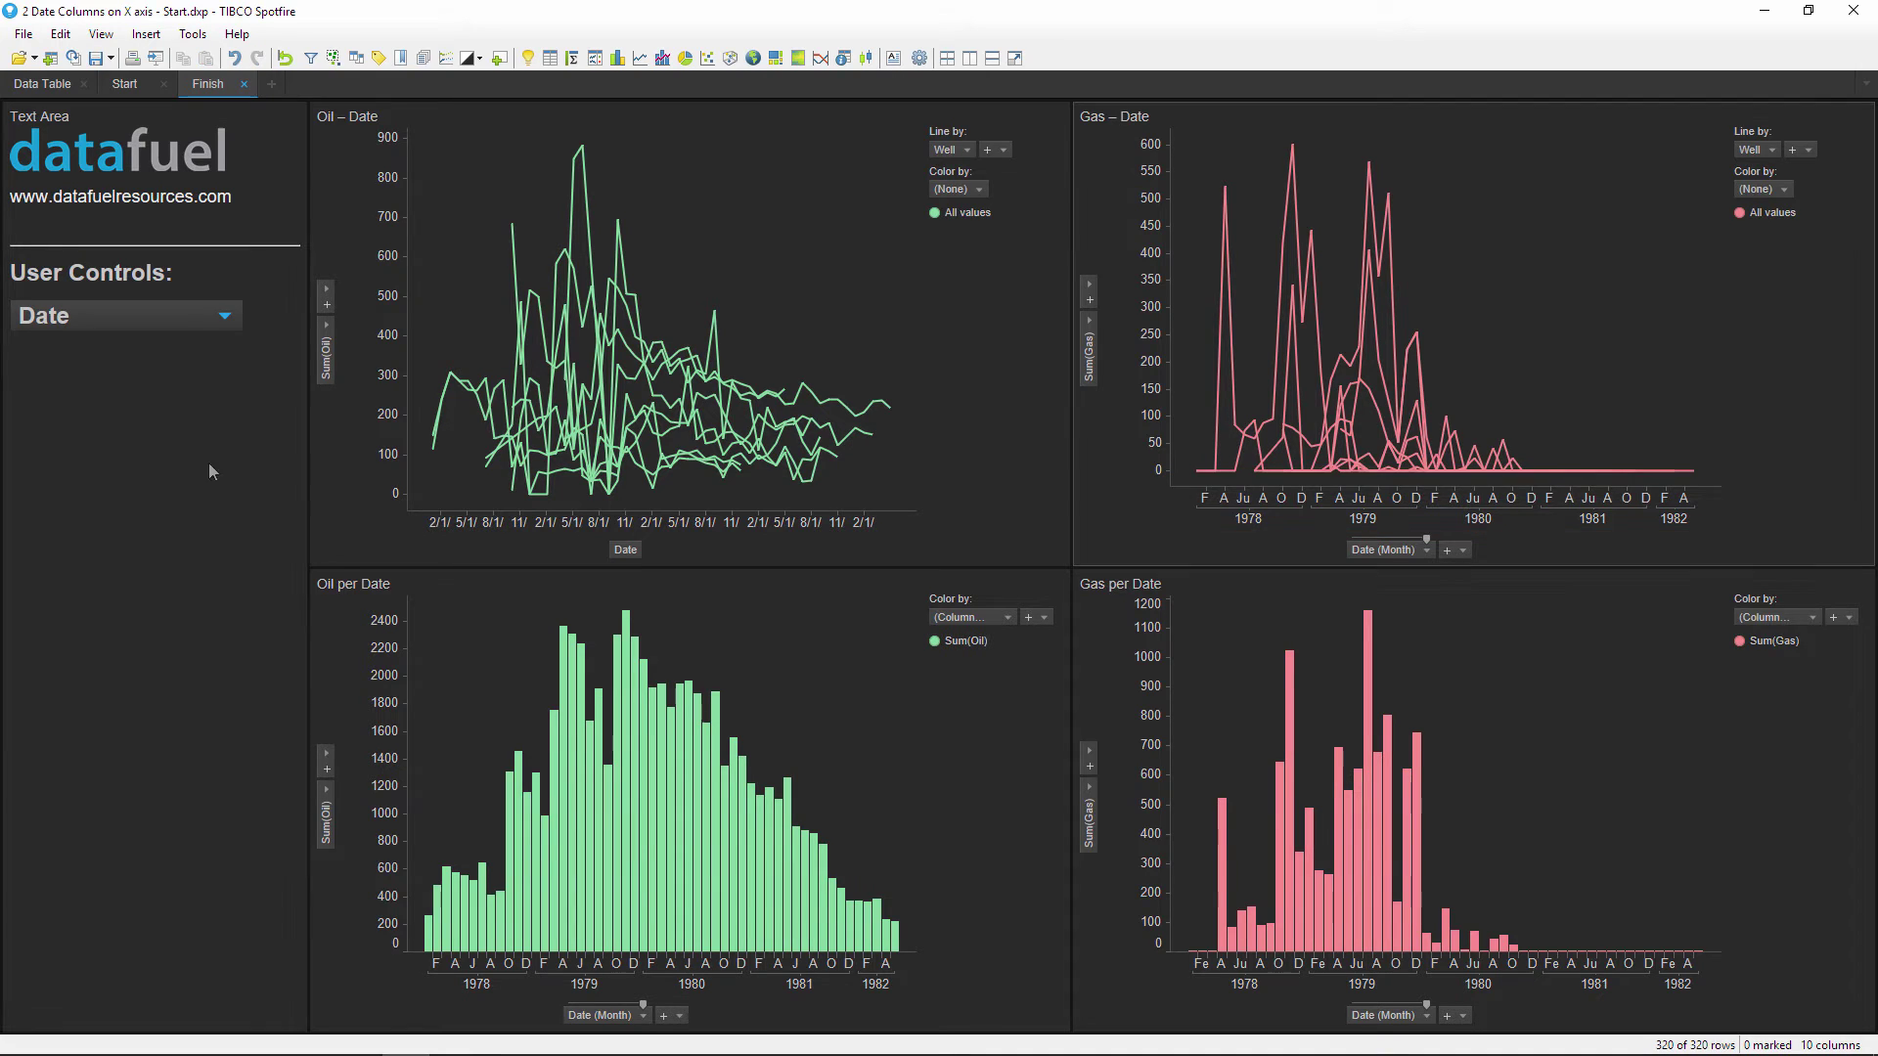
pyautogui.click(1427, 550)
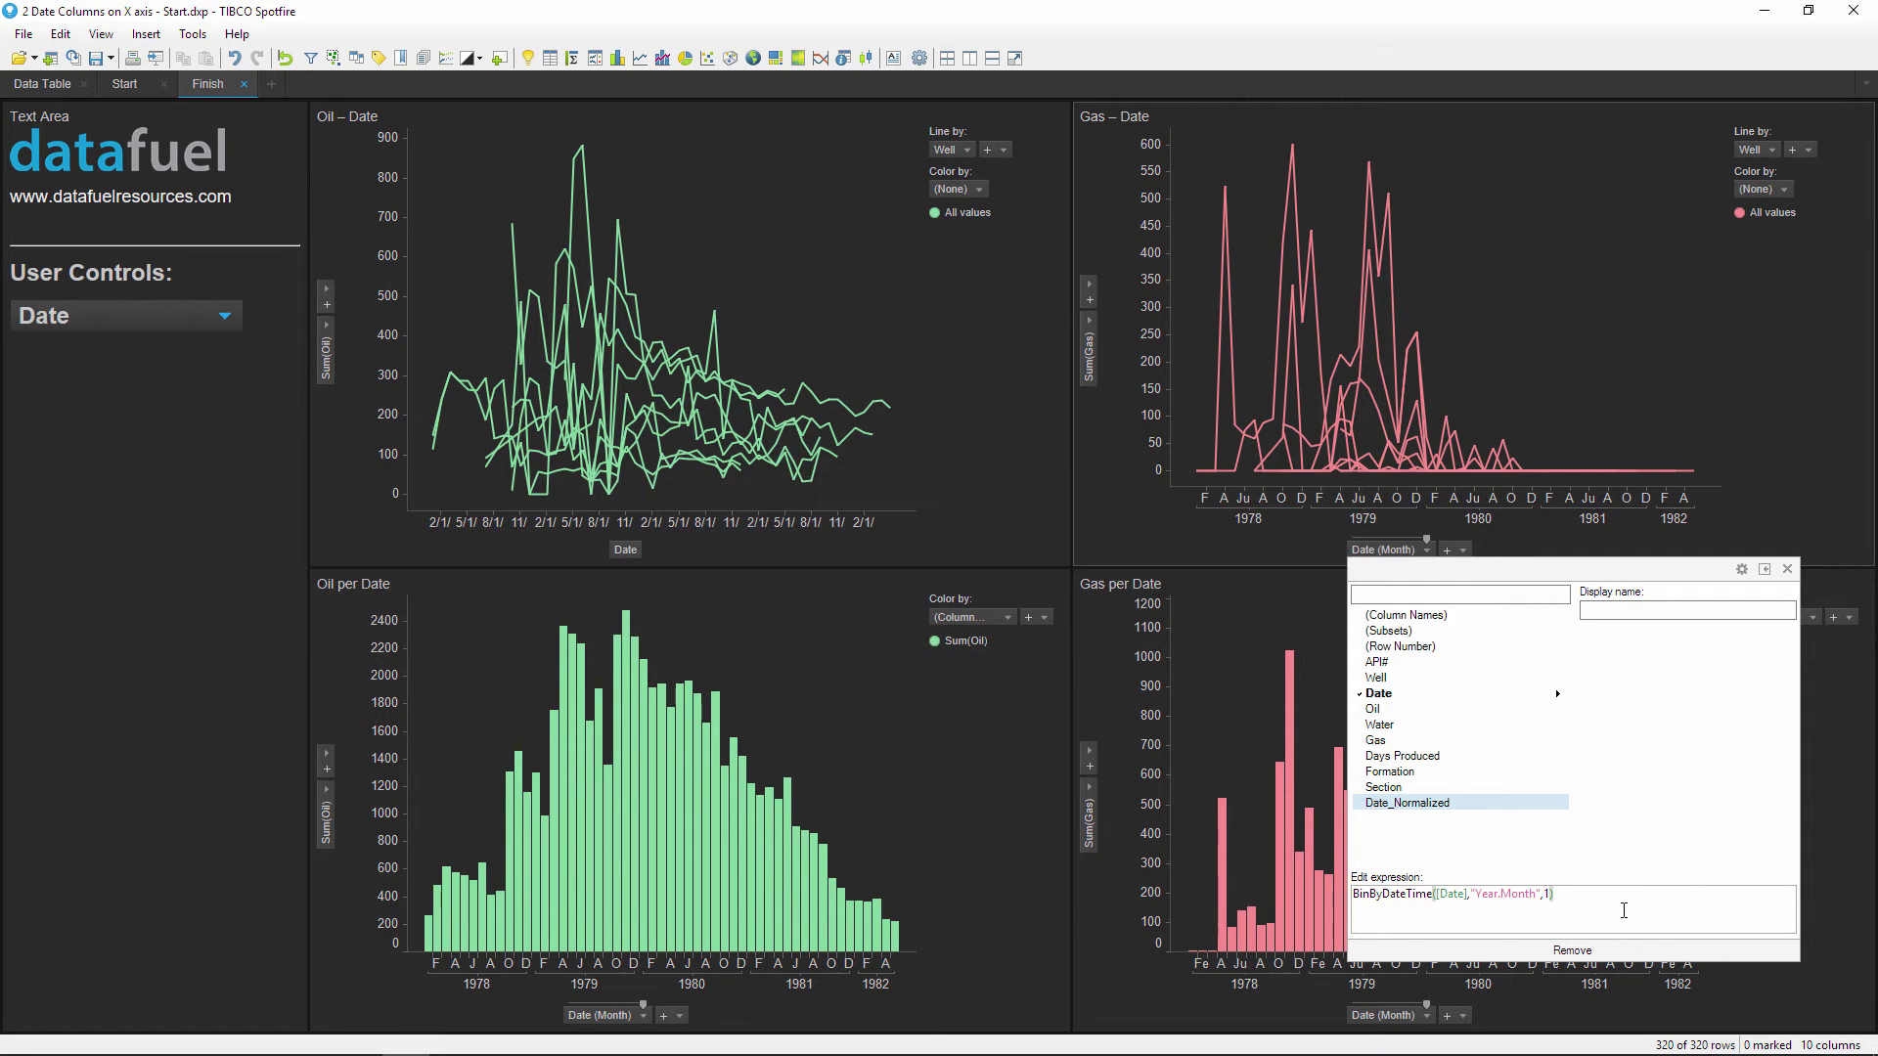
pyautogui.hotkey('ctrl', 'a')
pyautogui.rightClick(1381, 900)
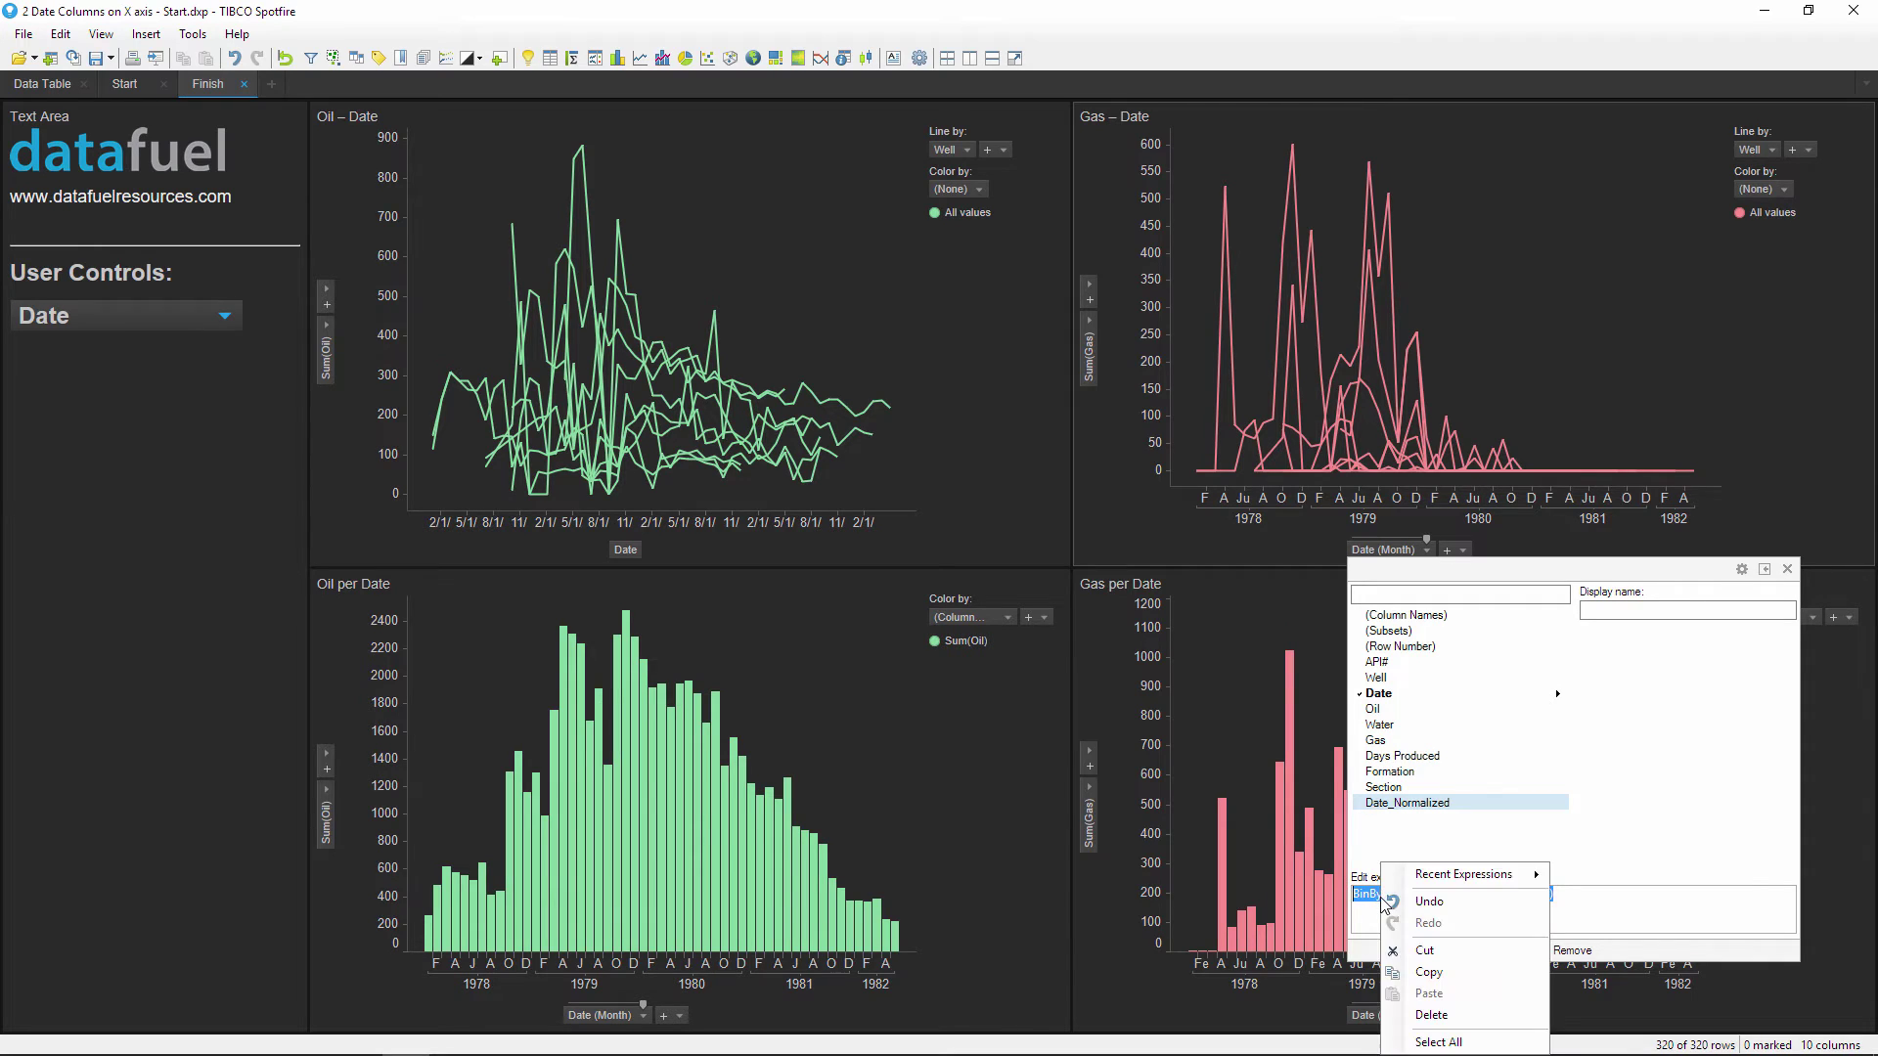
pyautogui.click(1494, 971)
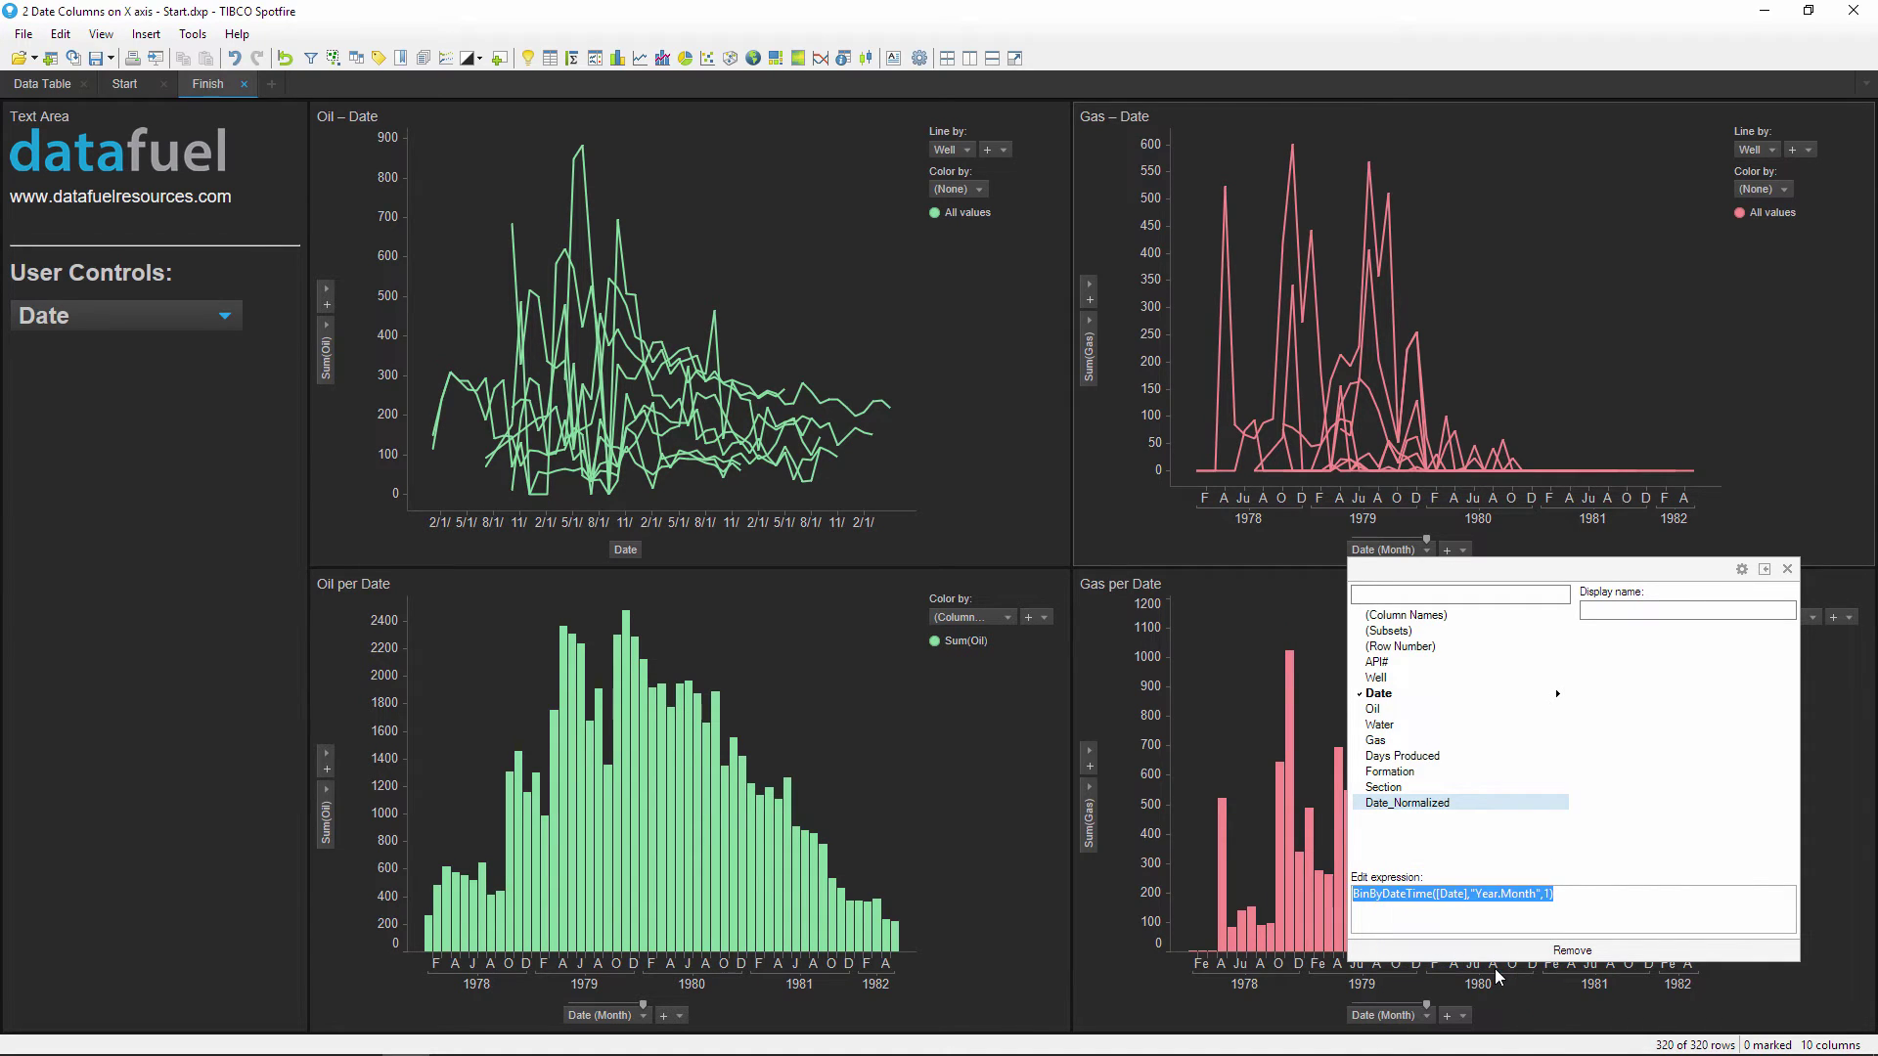
pyautogui.click(1786, 570)
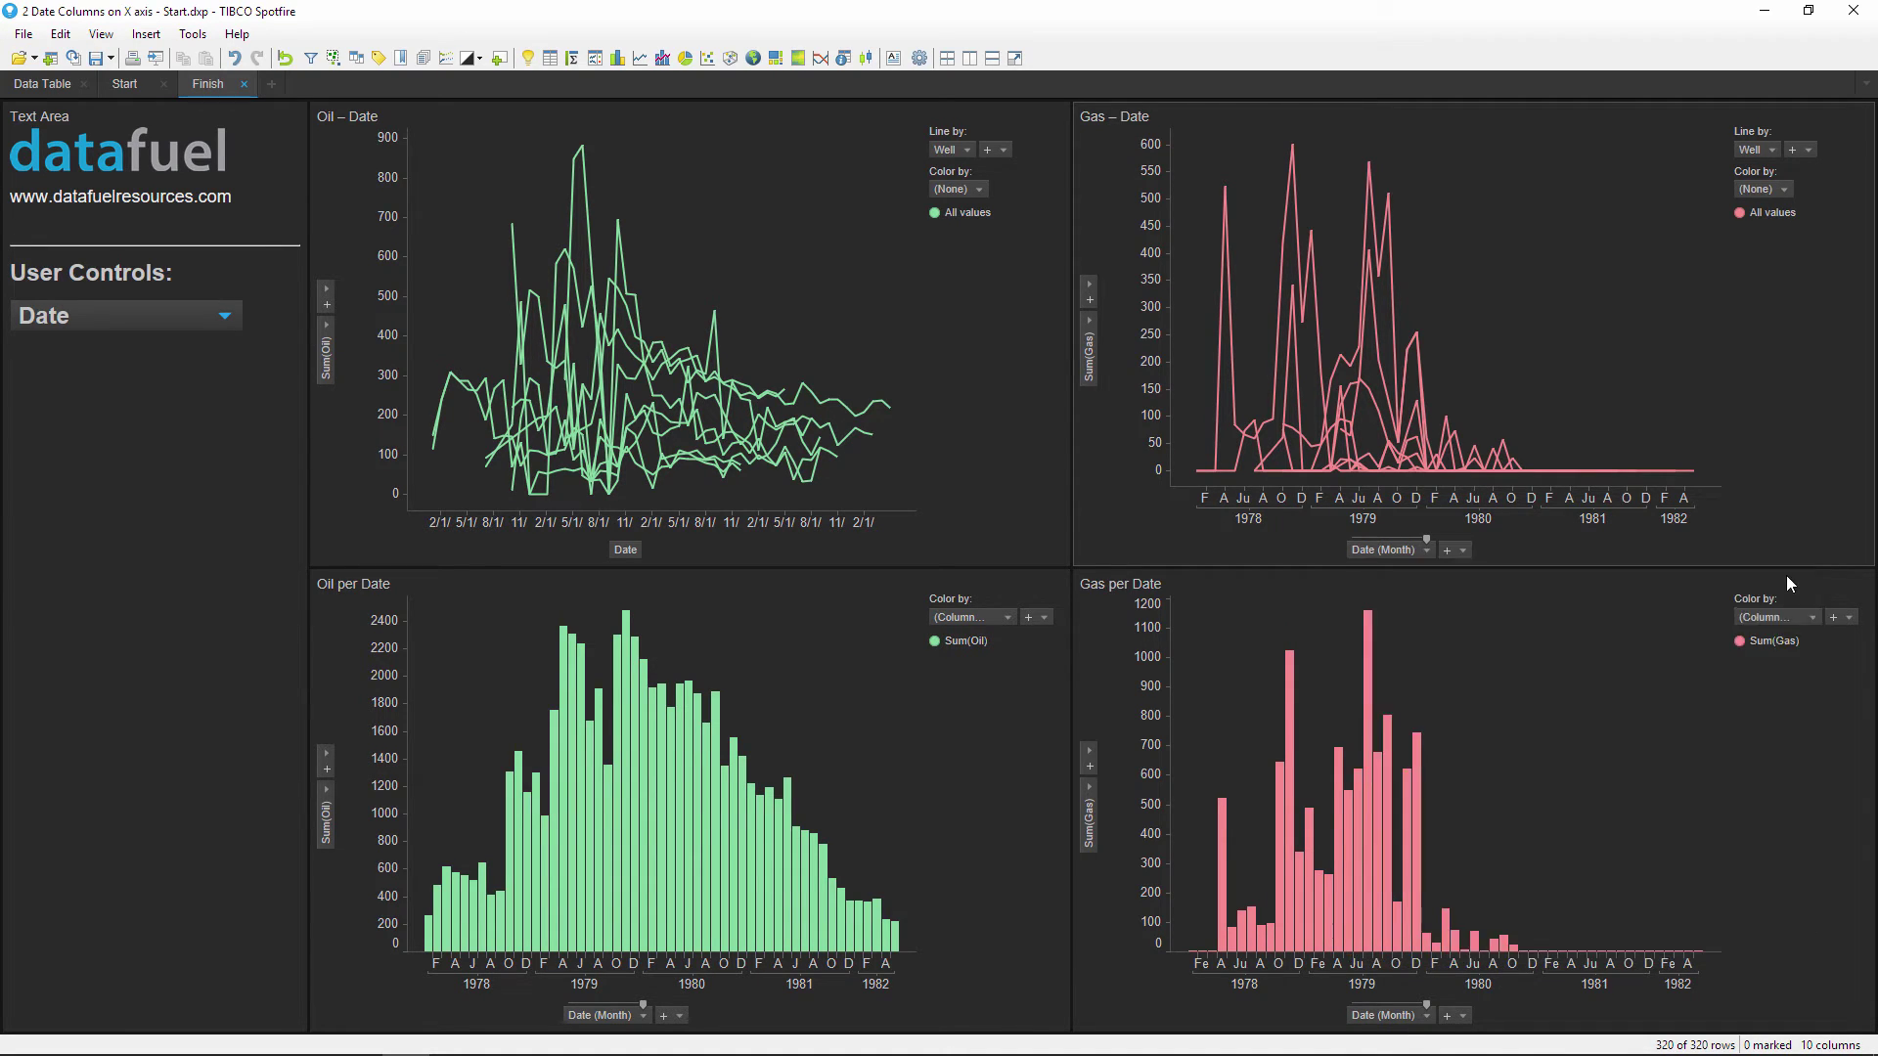
# - In the text area editor, insert a drop-down control bound to a new property p.DateSelector2
pyautogui.rightClick(187, 455)
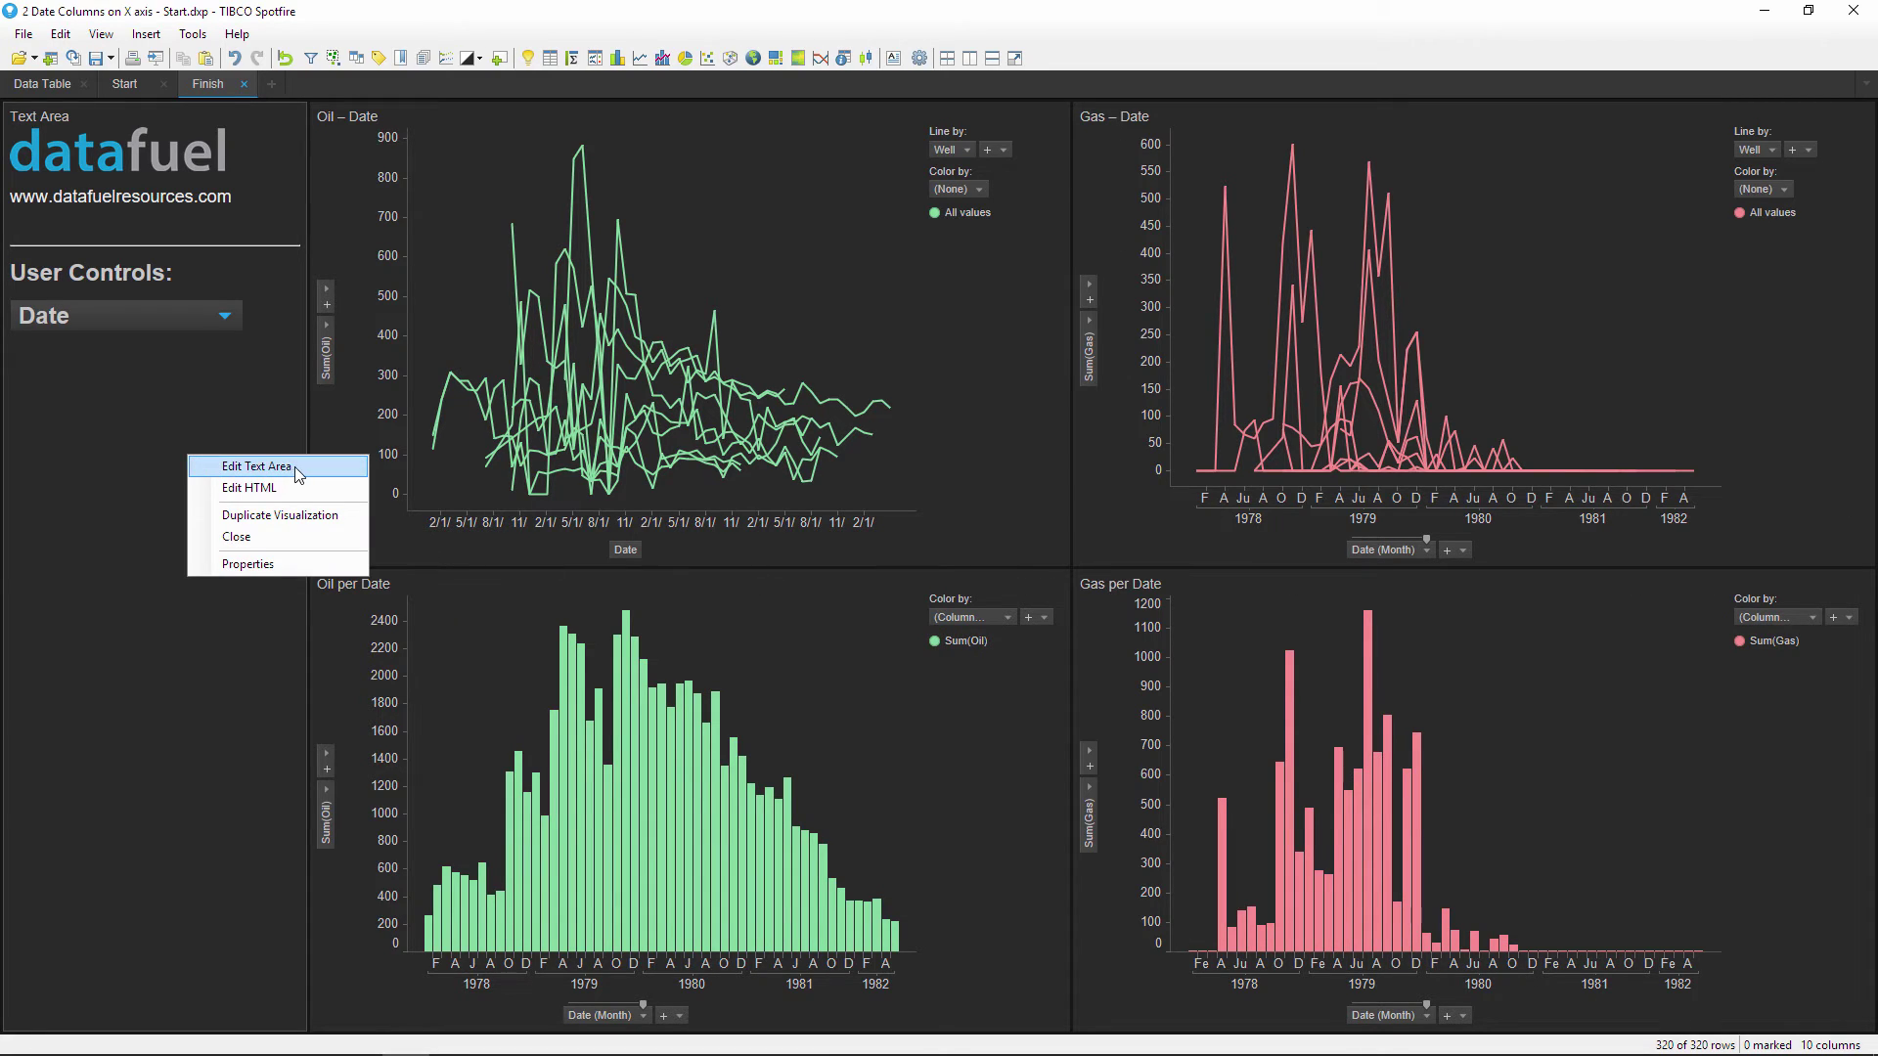
pyautogui.click(295, 467)
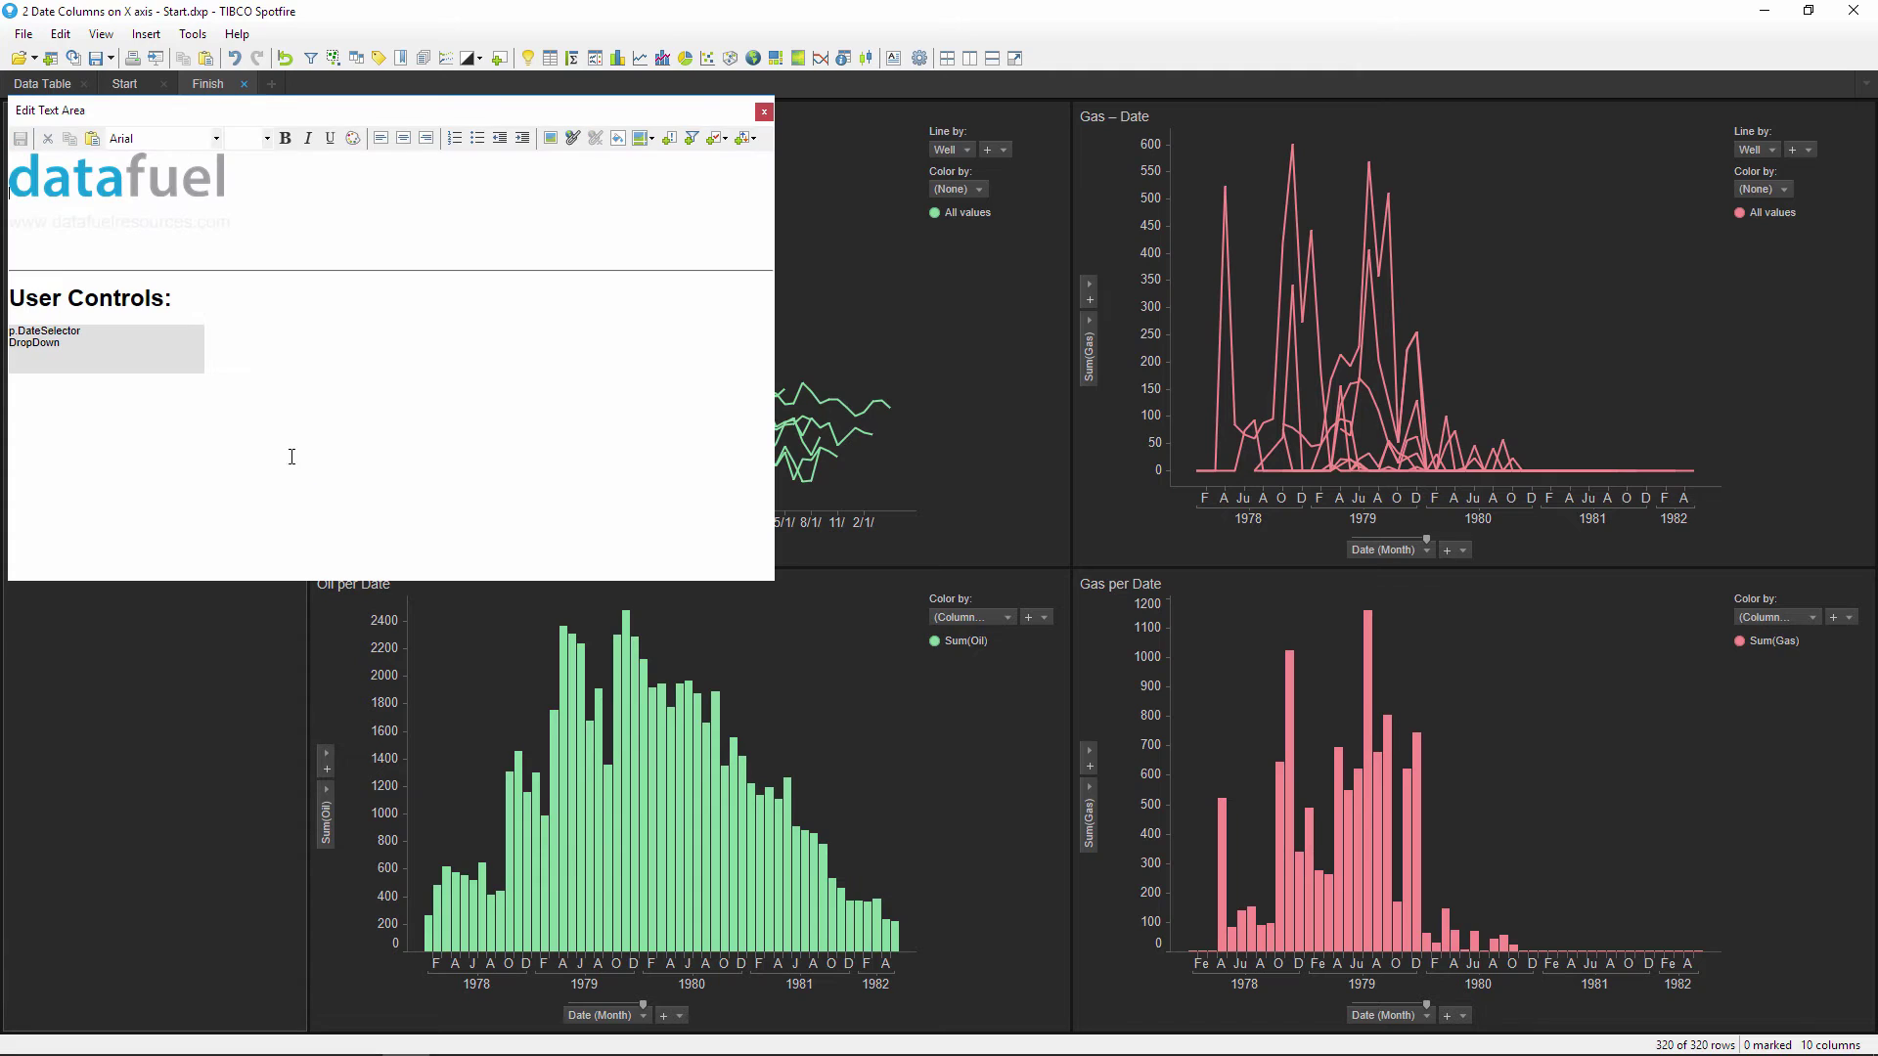
pyautogui.click(725, 137)
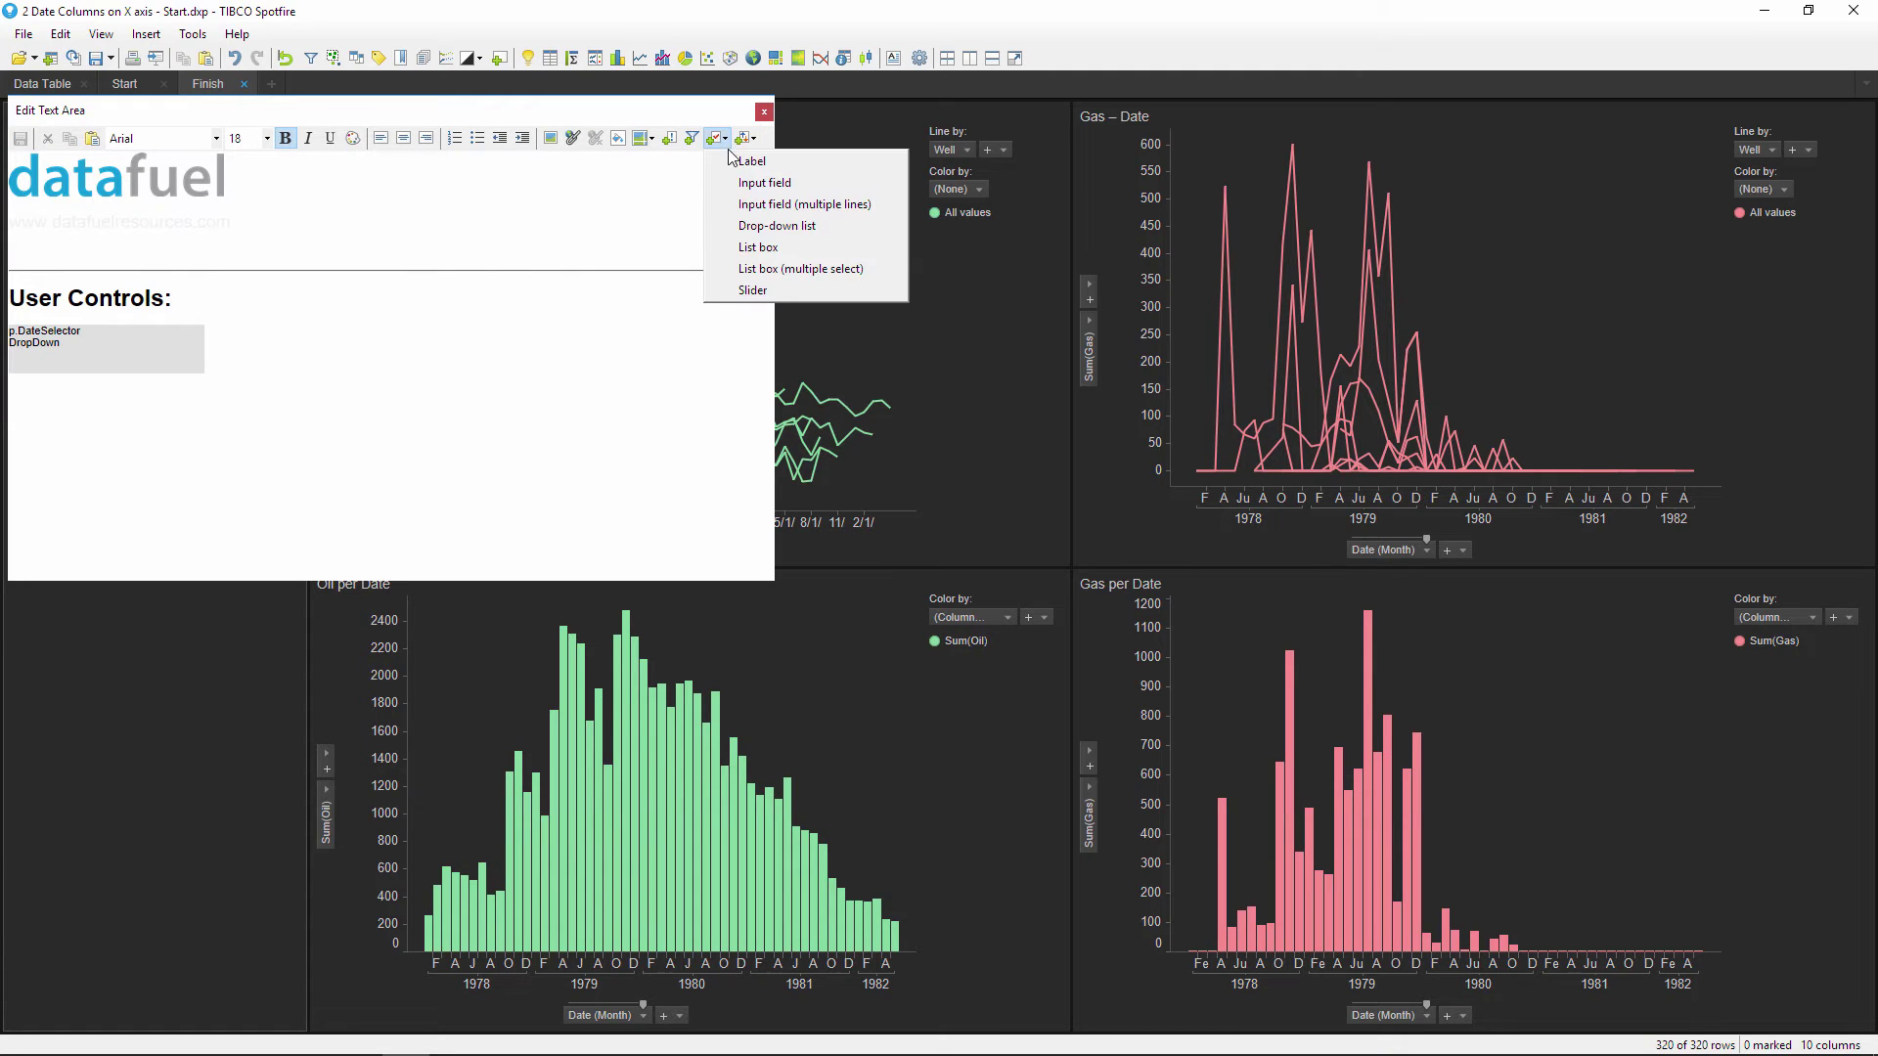
pyautogui.click(835, 225)
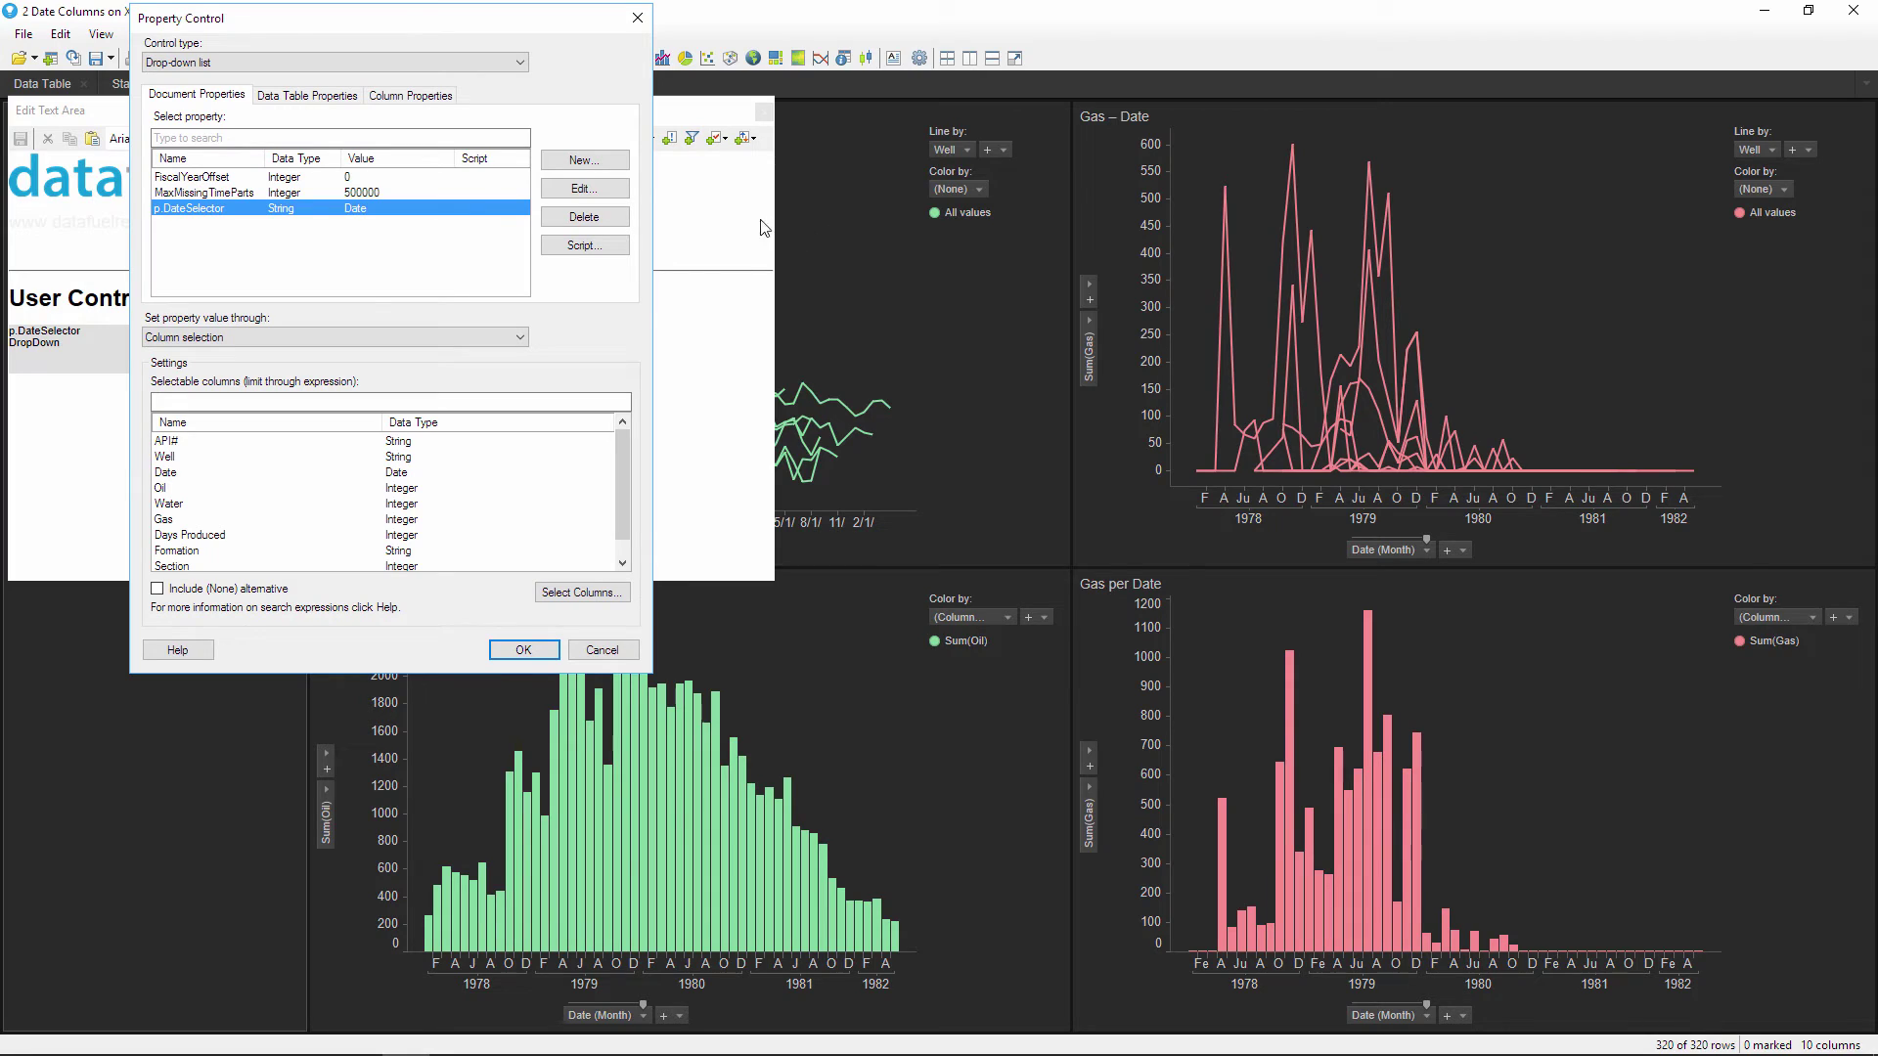
pyautogui.click(616, 162)
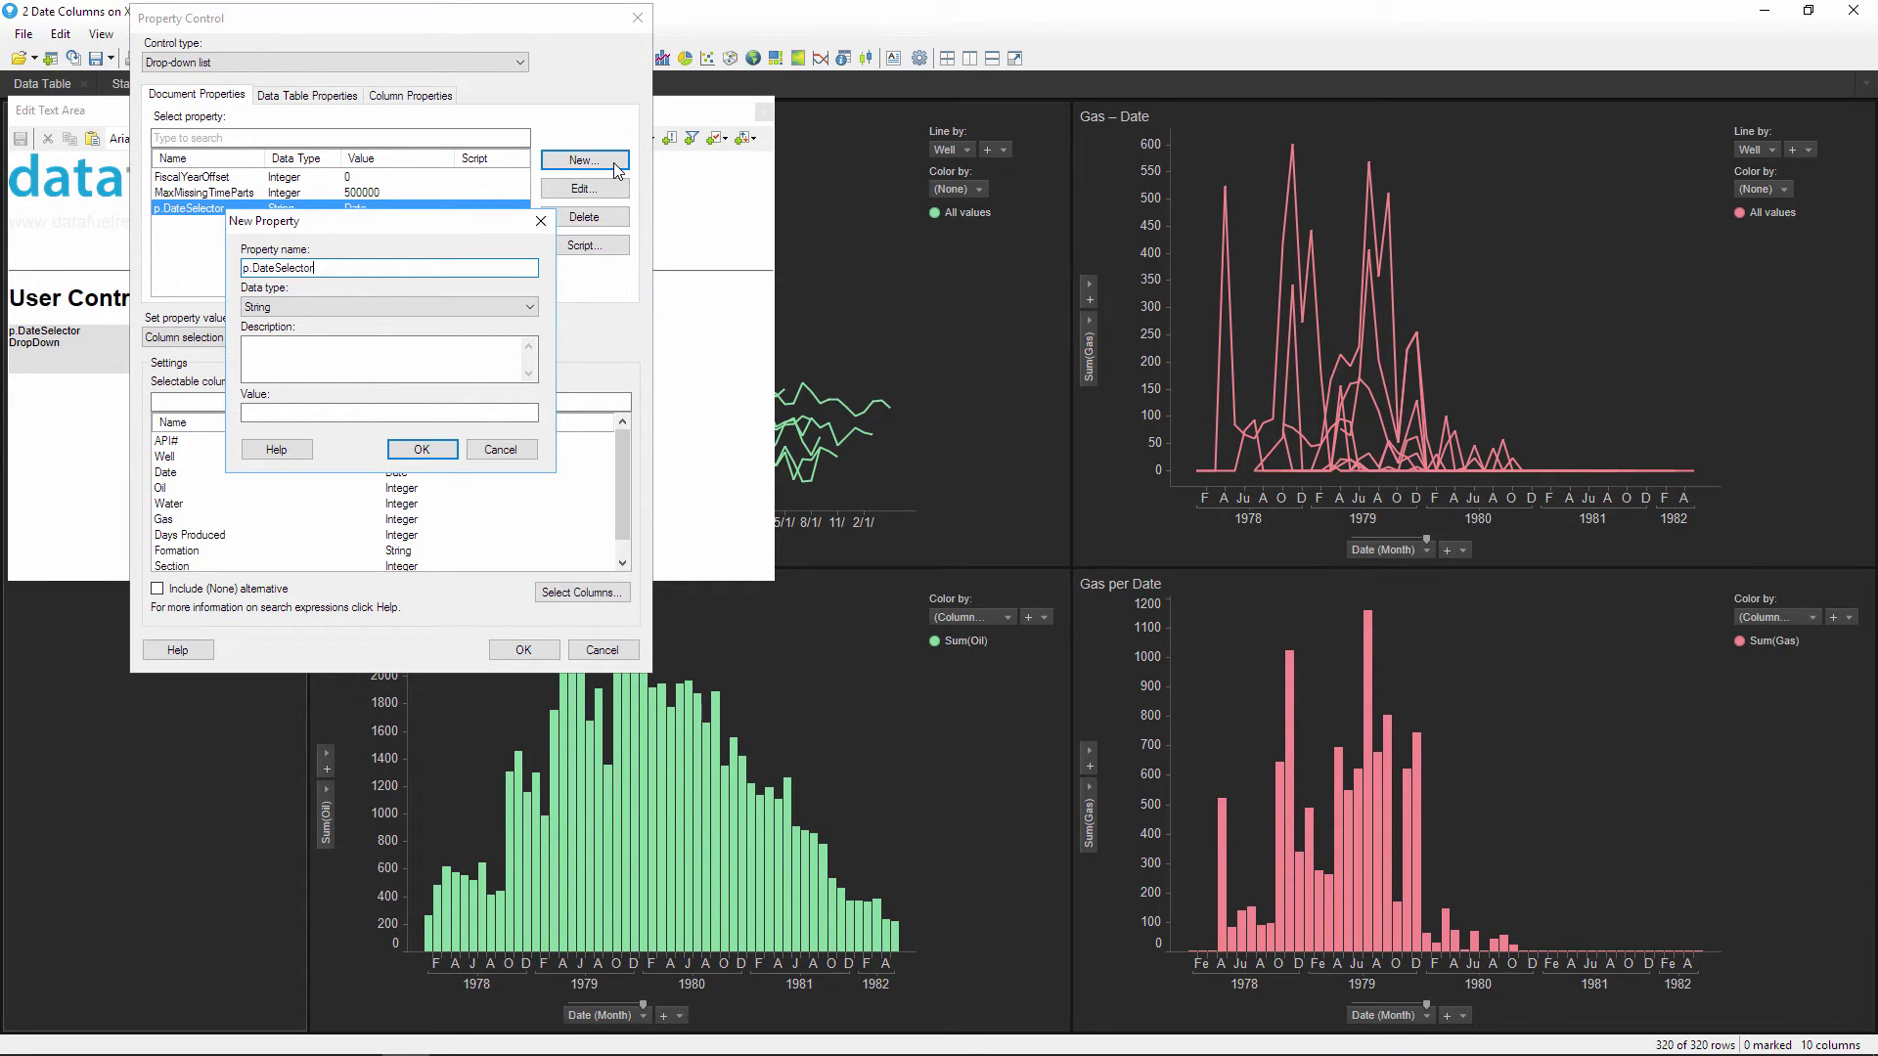
pyautogui.click(422, 448)
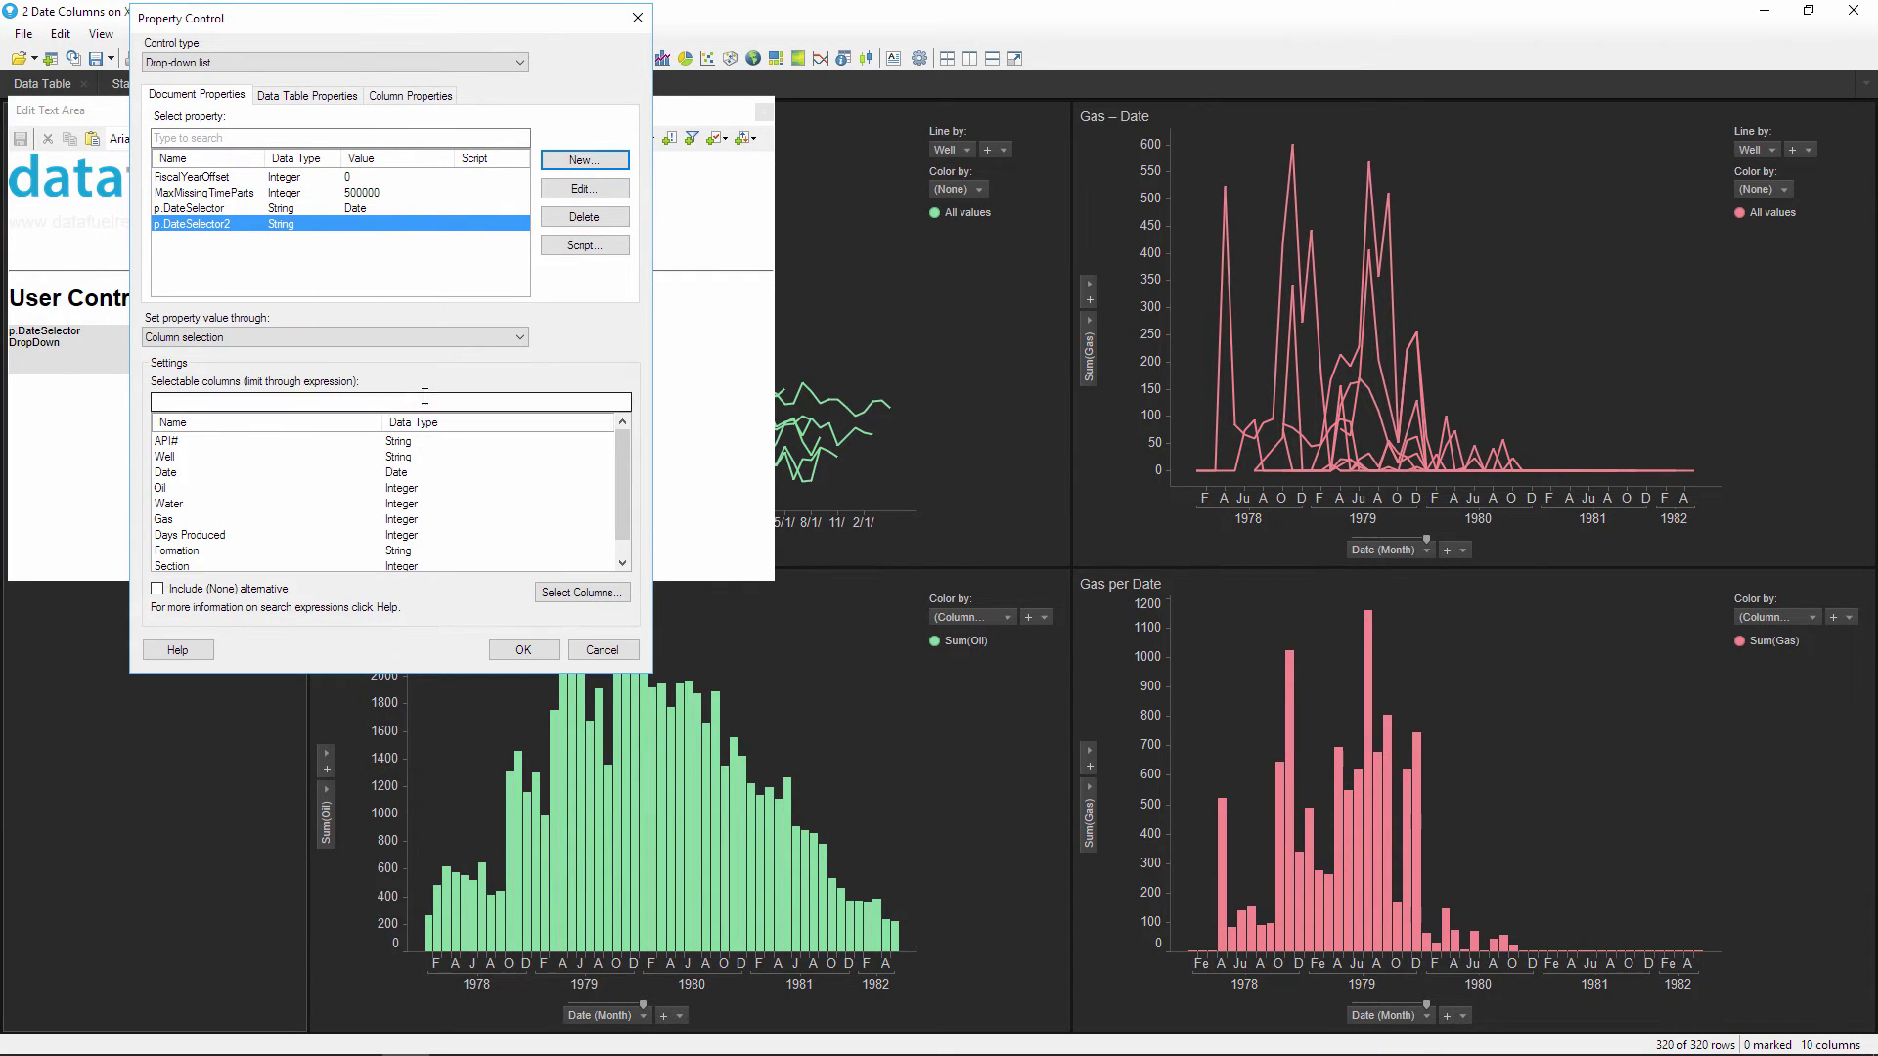
# - Have the drop-down use expression values, with choices named 'Date' and 'Date - Normalized'
pyautogui.click(430, 337)
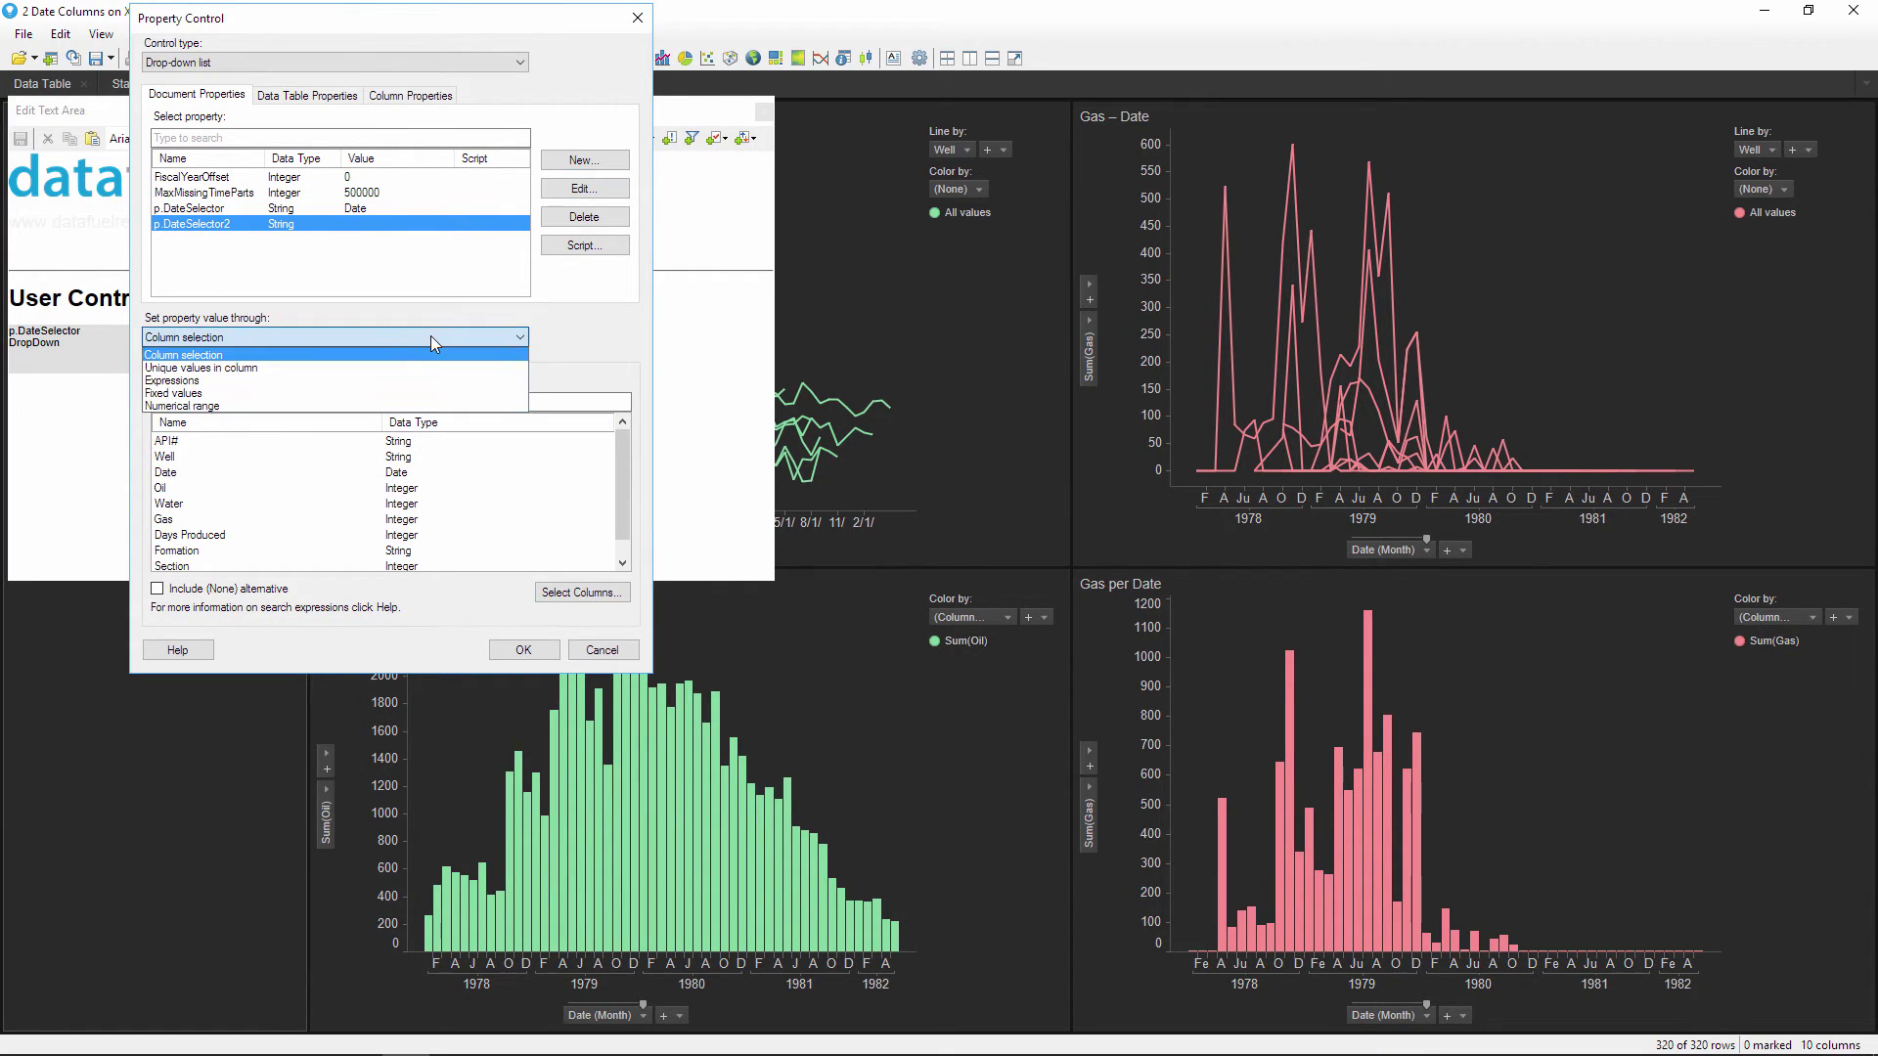
pyautogui.click(337, 381)
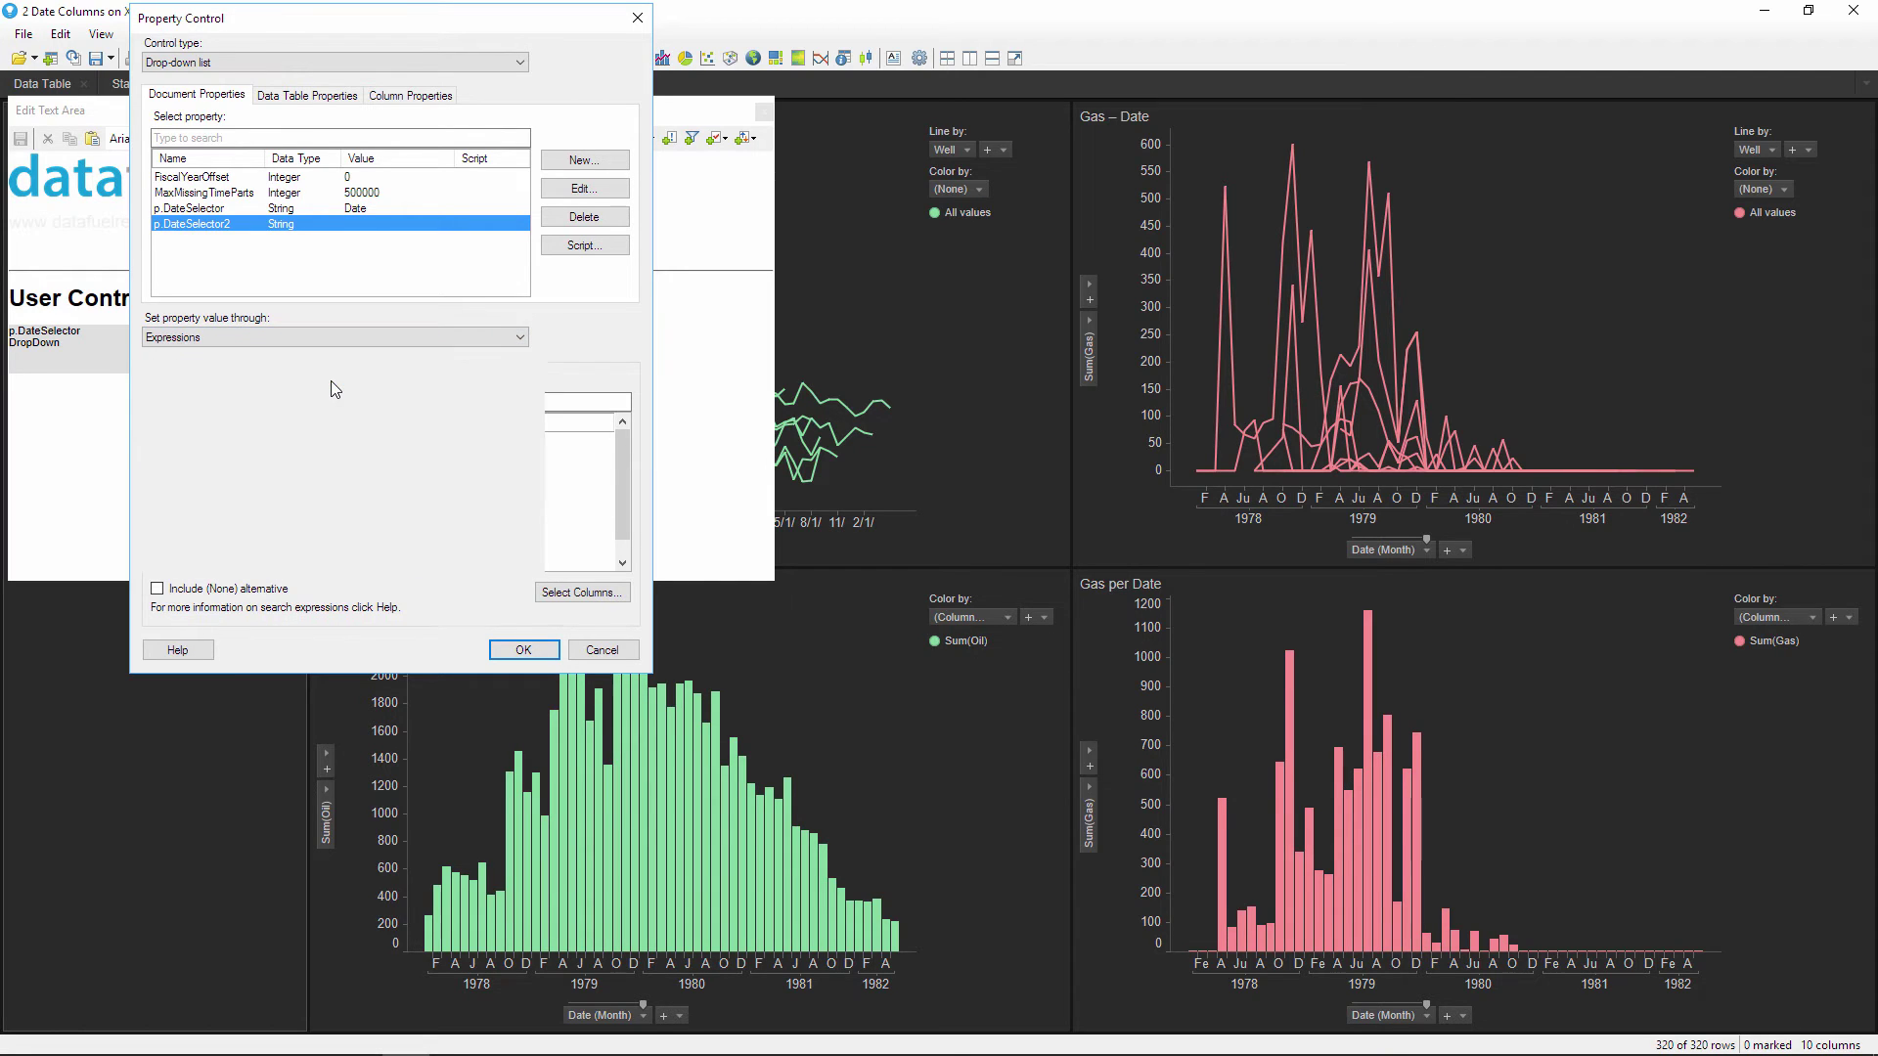
pyautogui.click(315, 404)
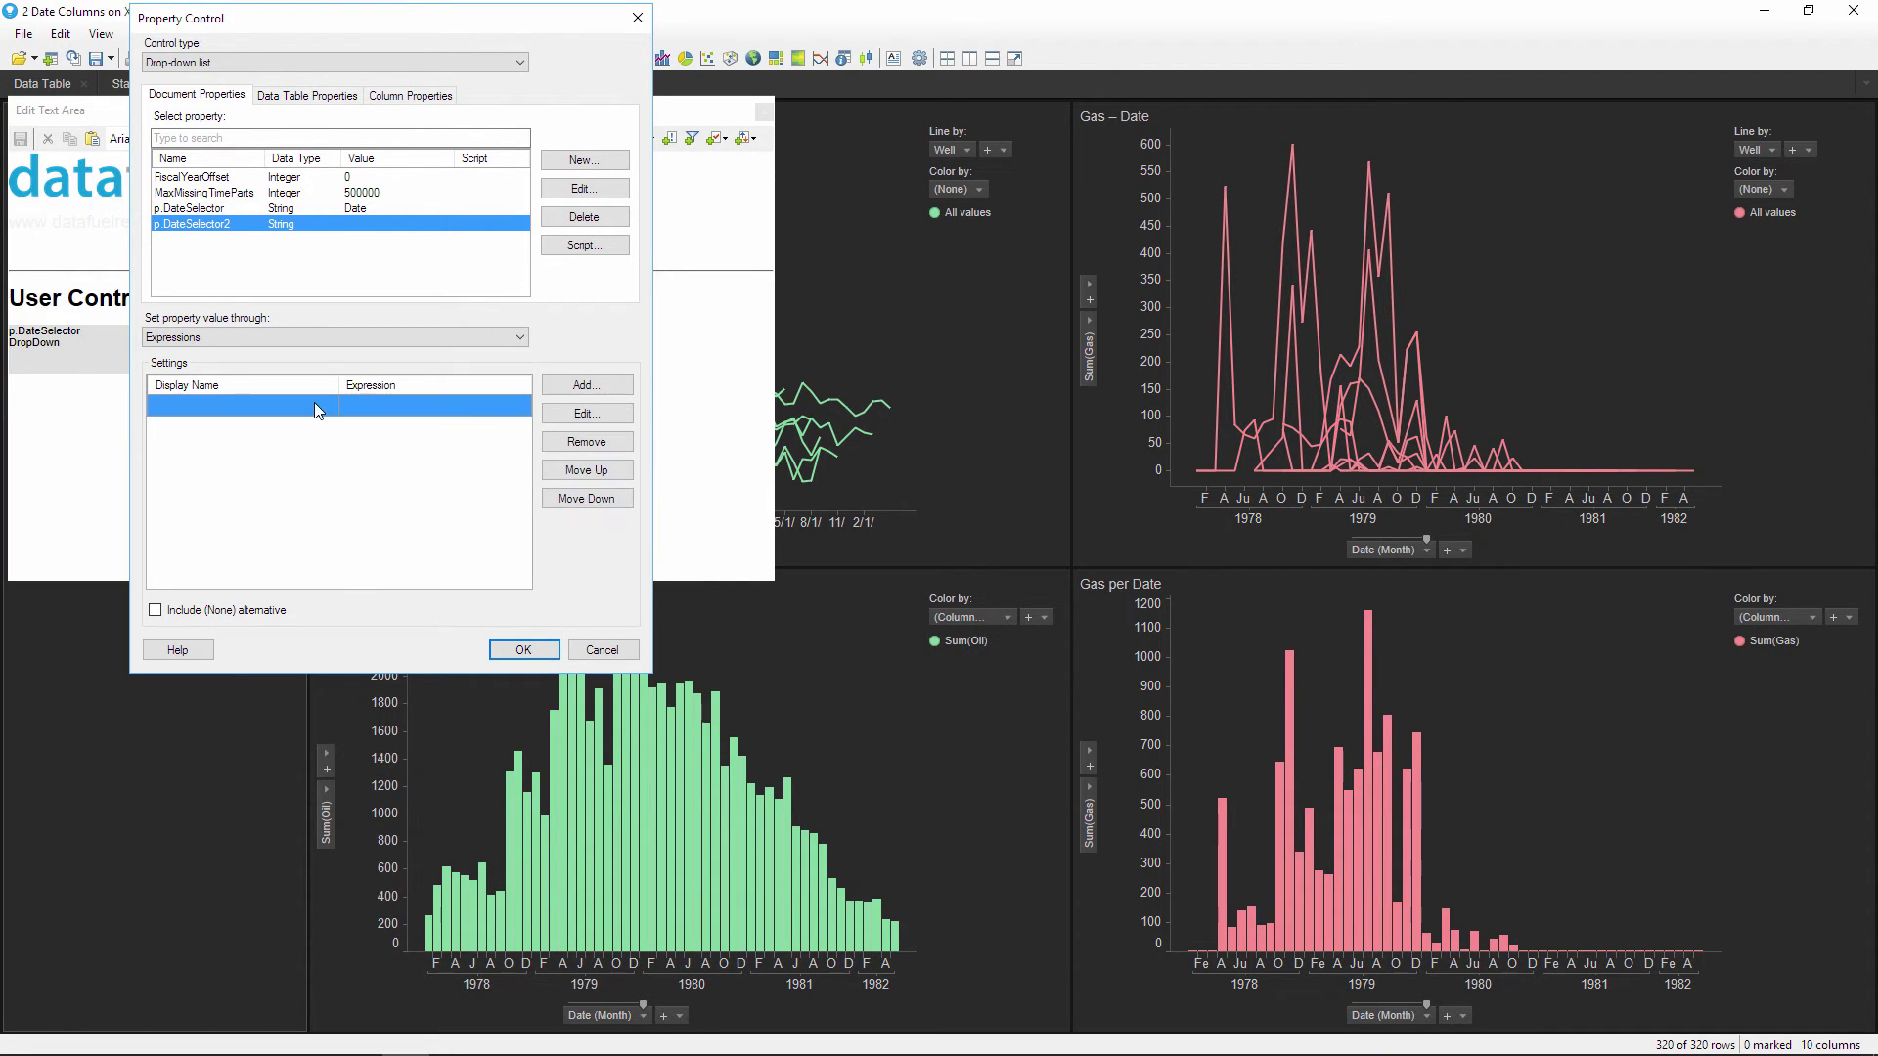
pyautogui.click(314, 402)
pyautogui.write('Date')
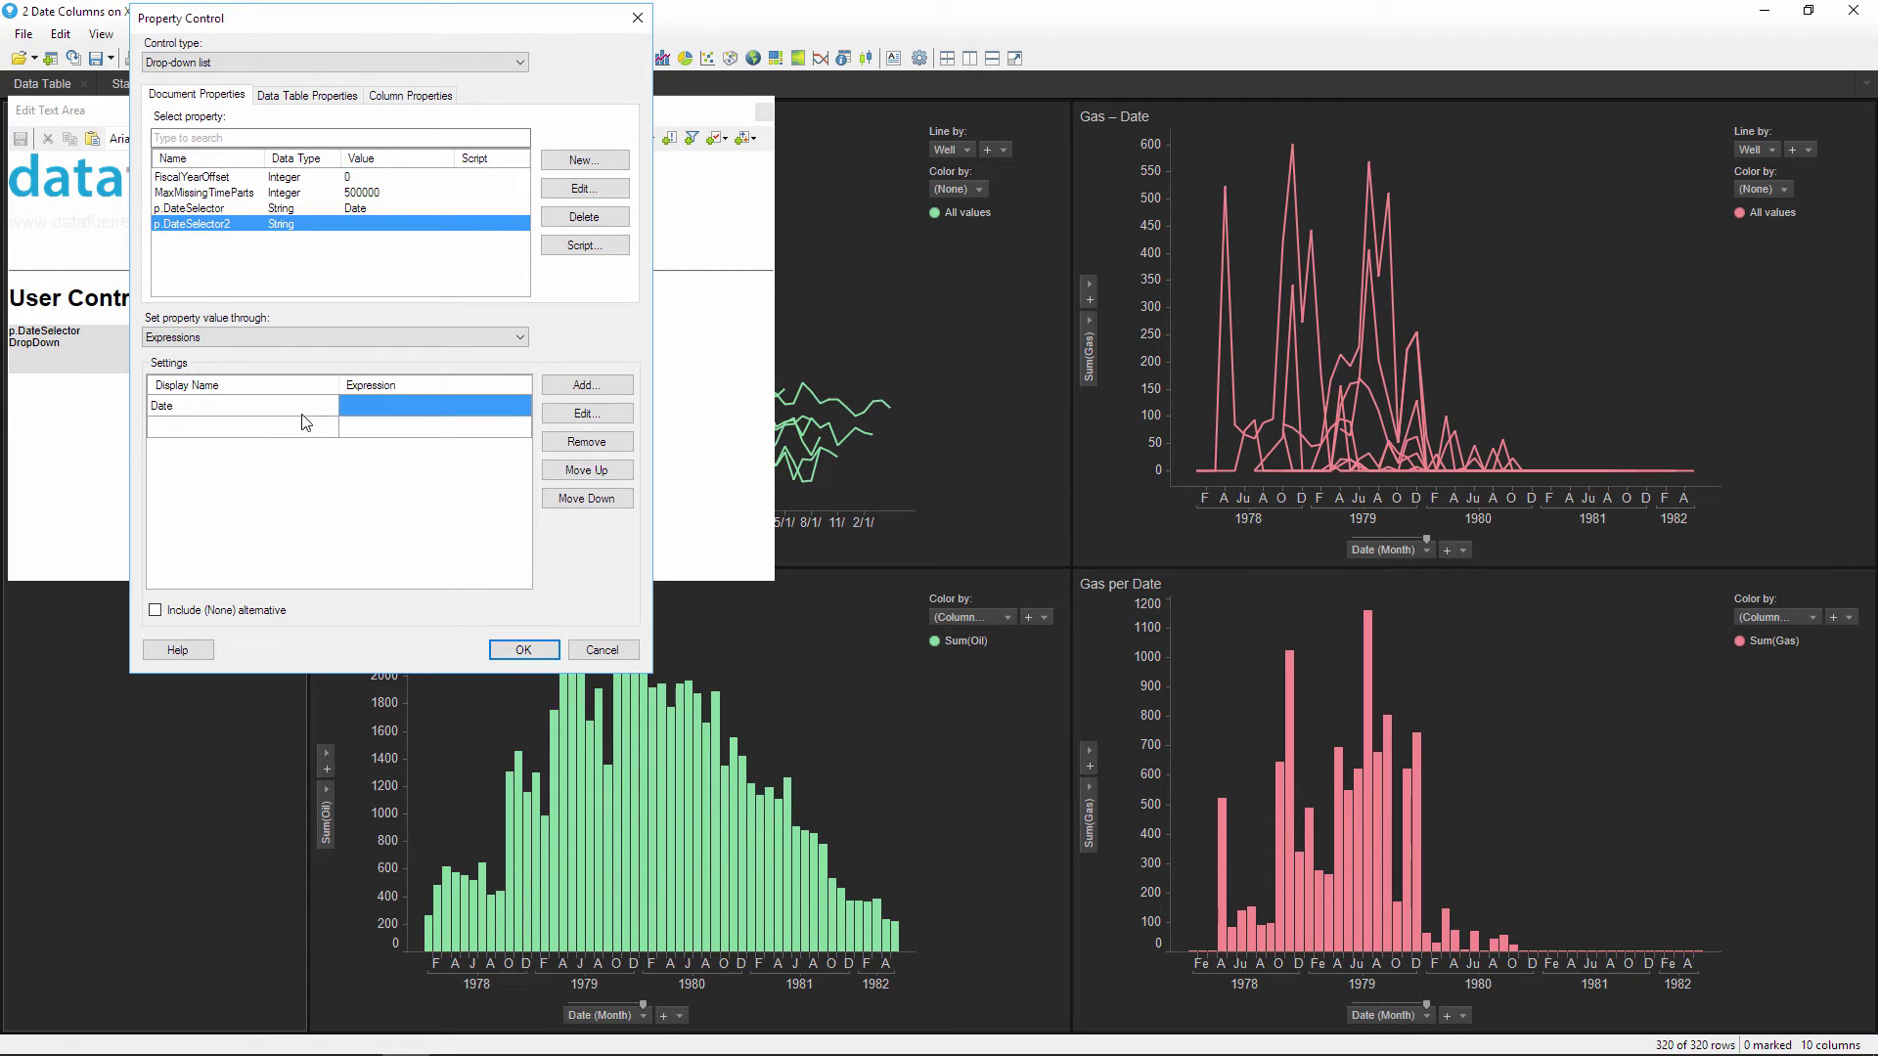
pyautogui.click(291, 424)
pyautogui.write('D')
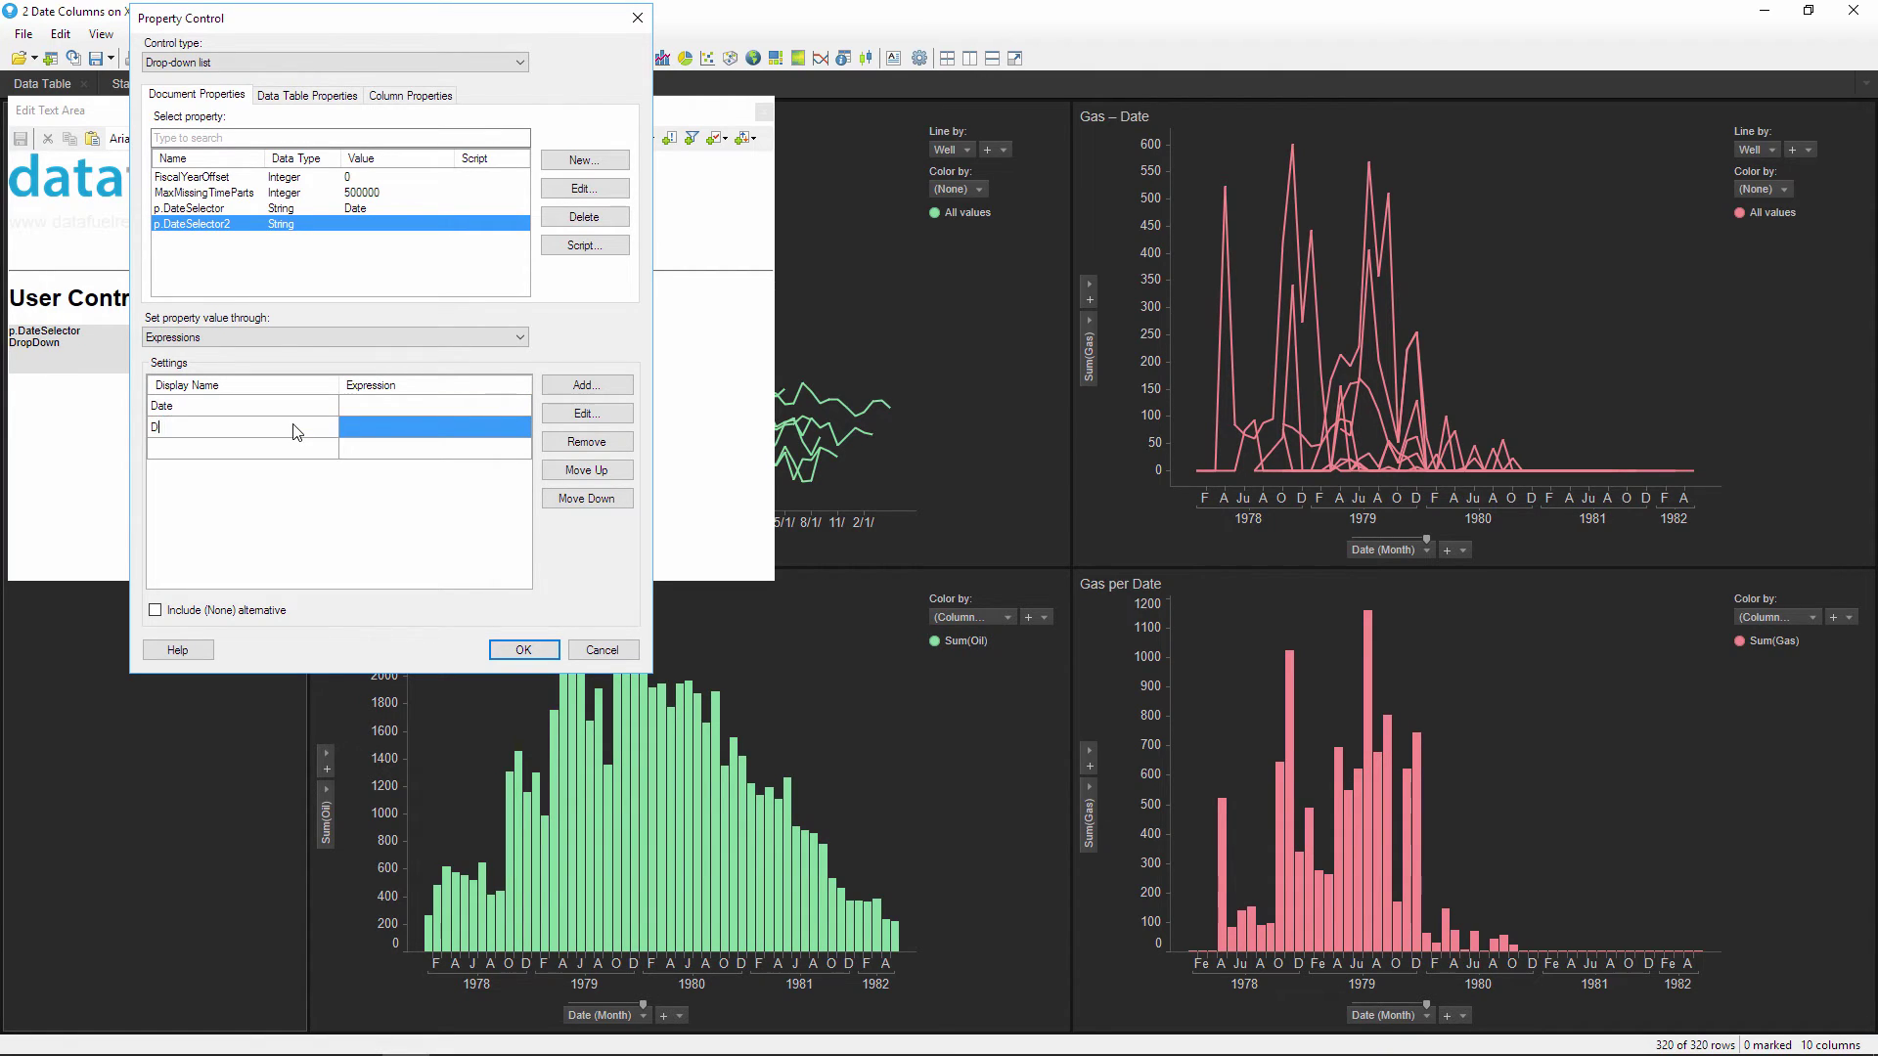
pyautogui.write('ate - Normalized')
pyautogui.click(396, 436)
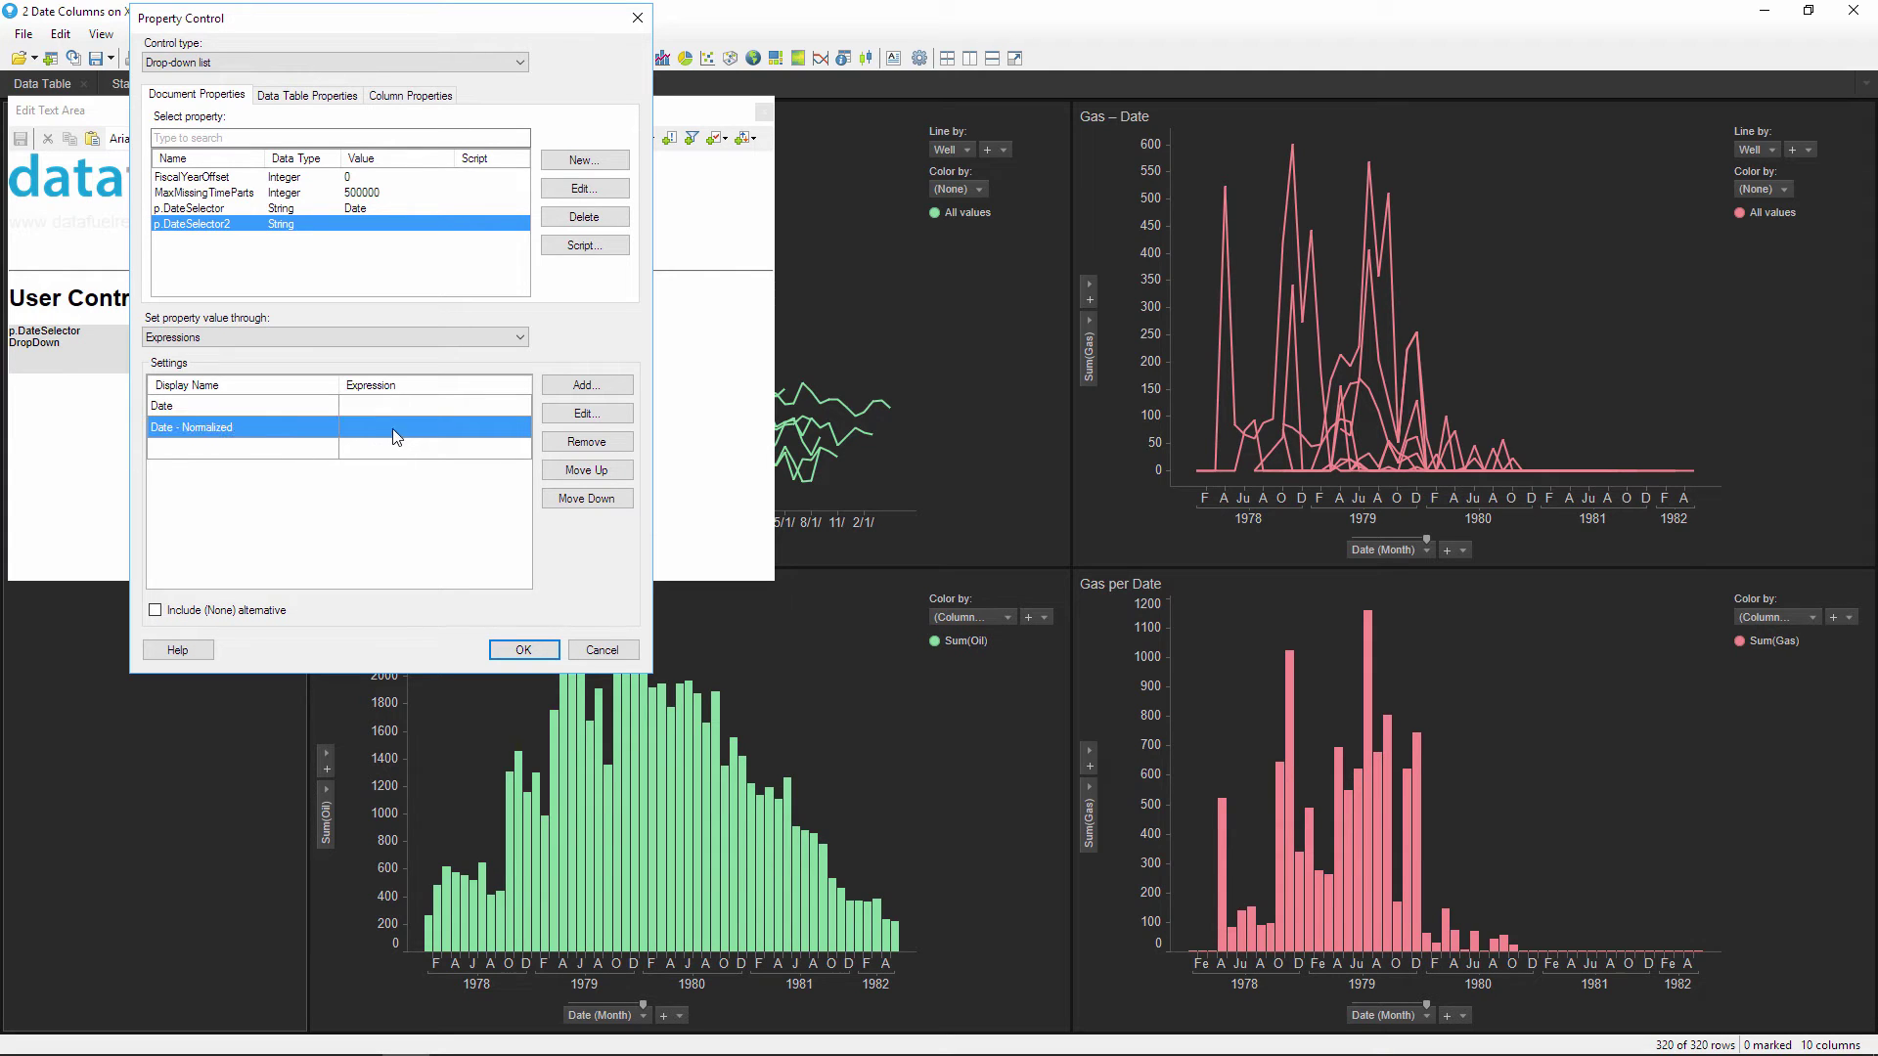
# - Set the 'Date - Normalized' choice's expression to the Date_Normalized column
pyautogui.click(587, 412)
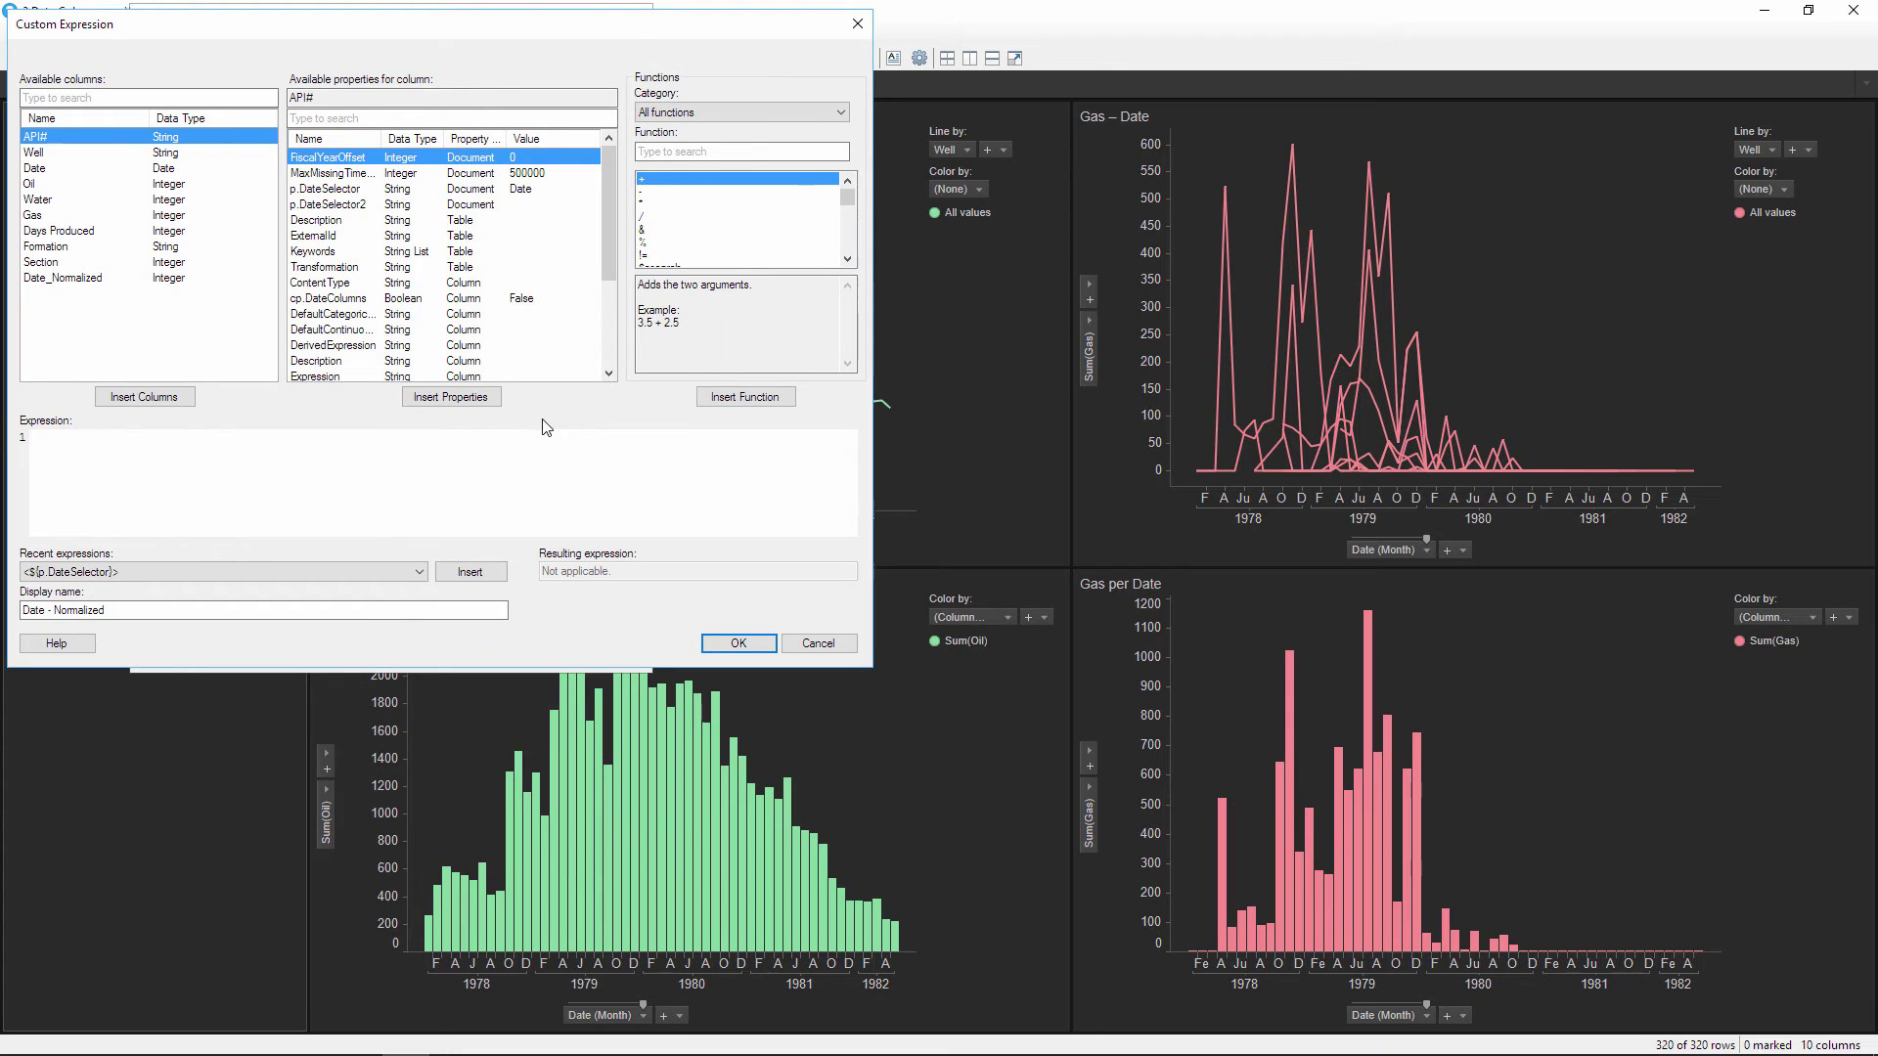
pyautogui.click(169, 278)
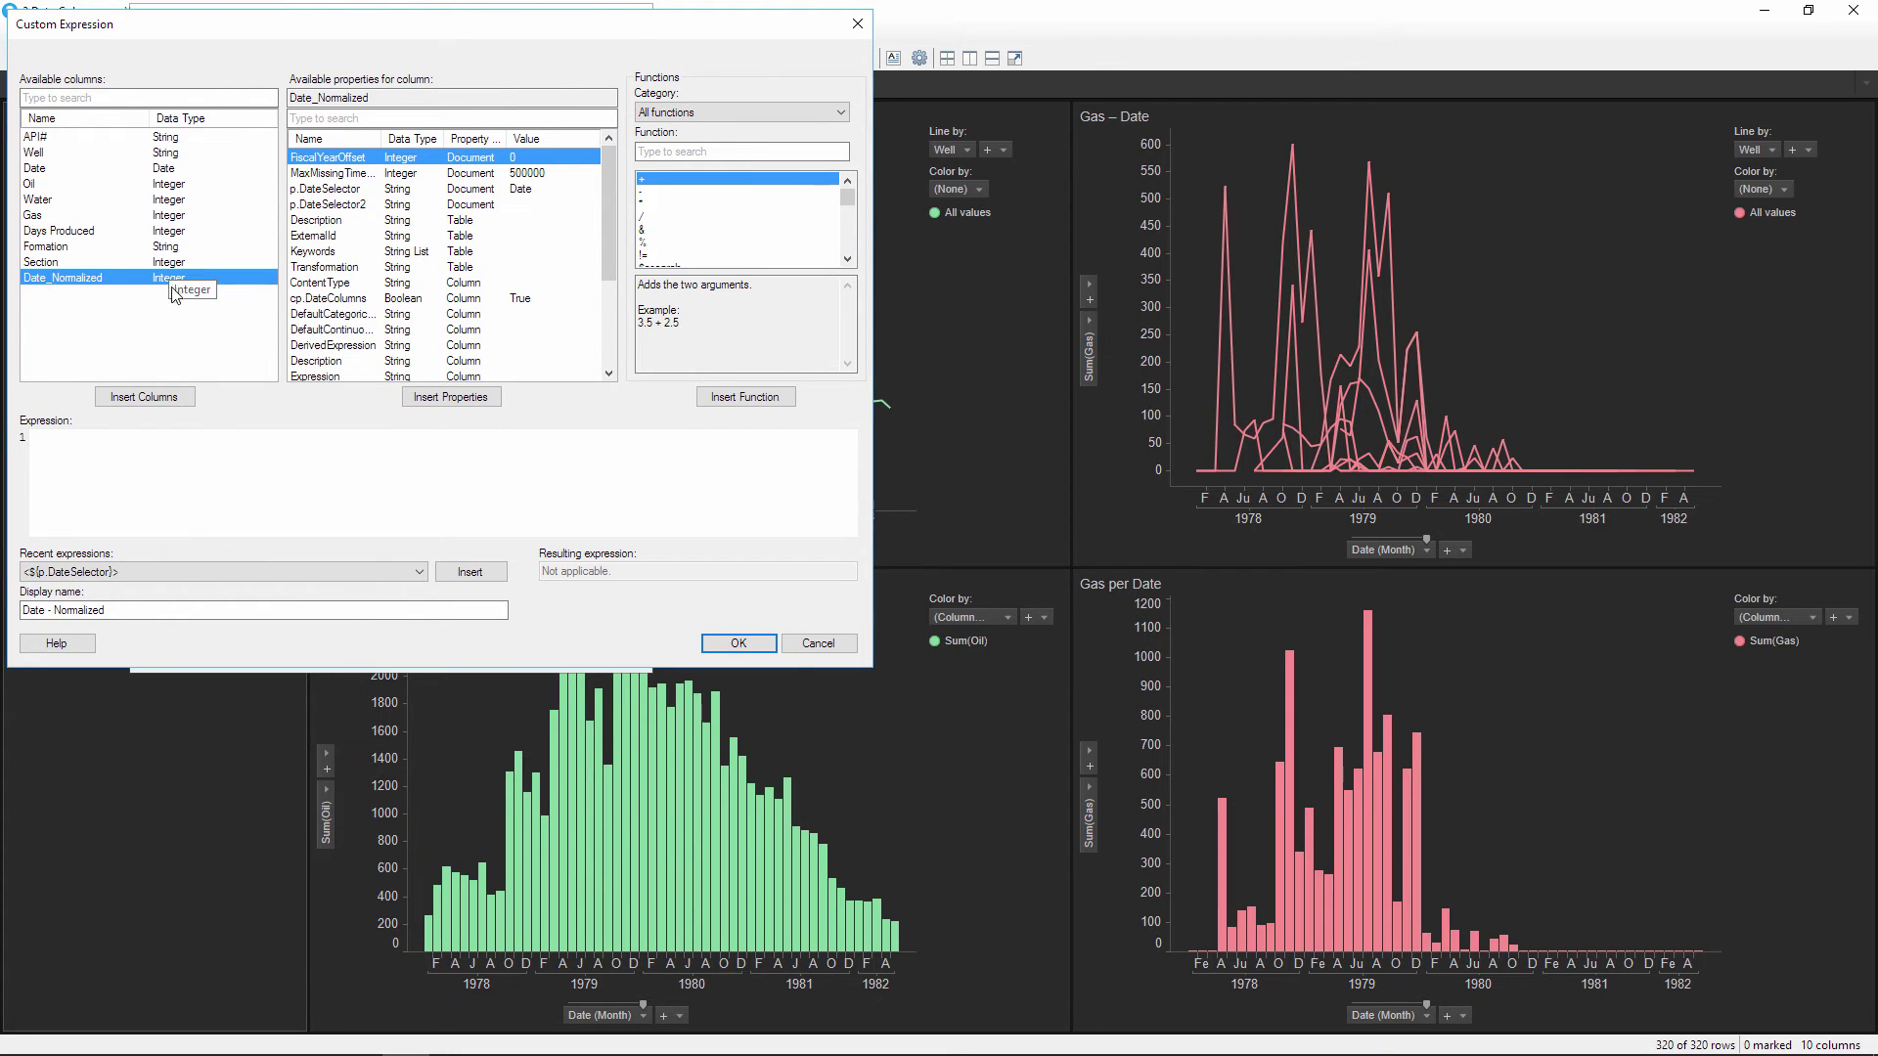
pyautogui.click(180, 395)
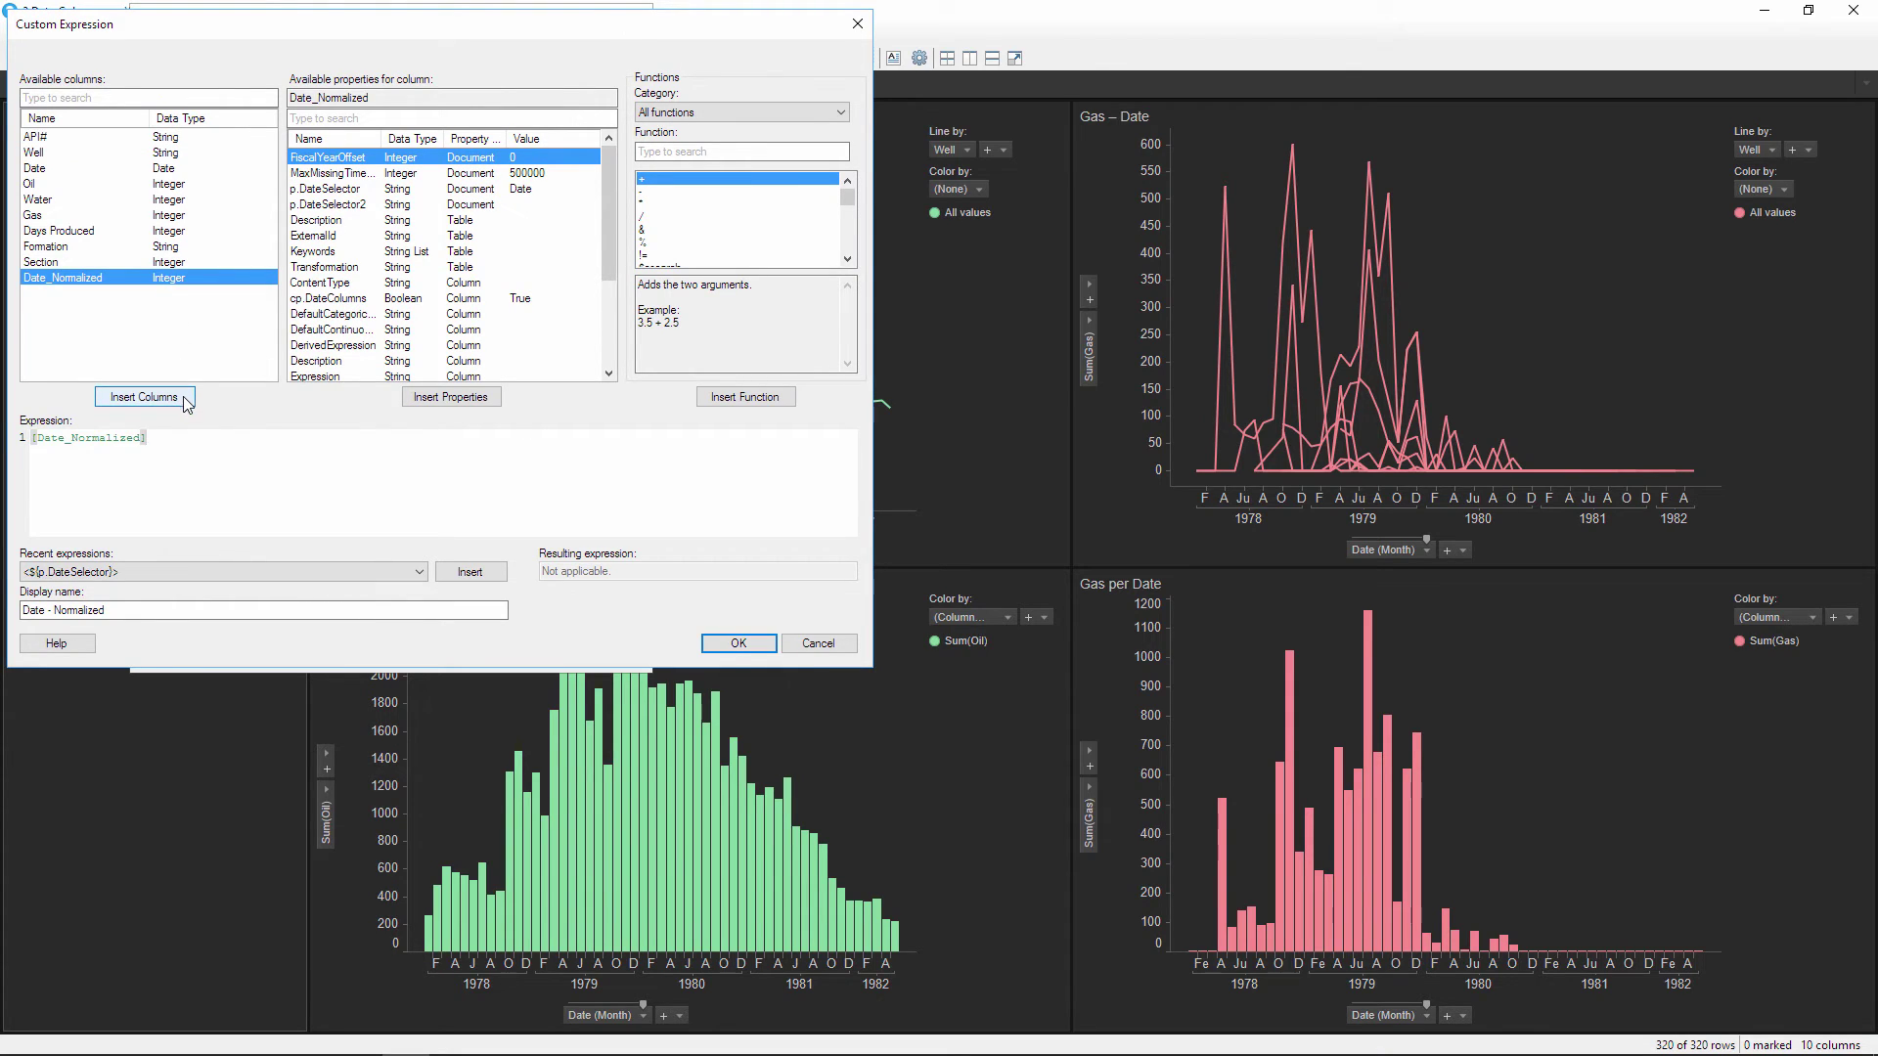
pyautogui.click(733, 645)
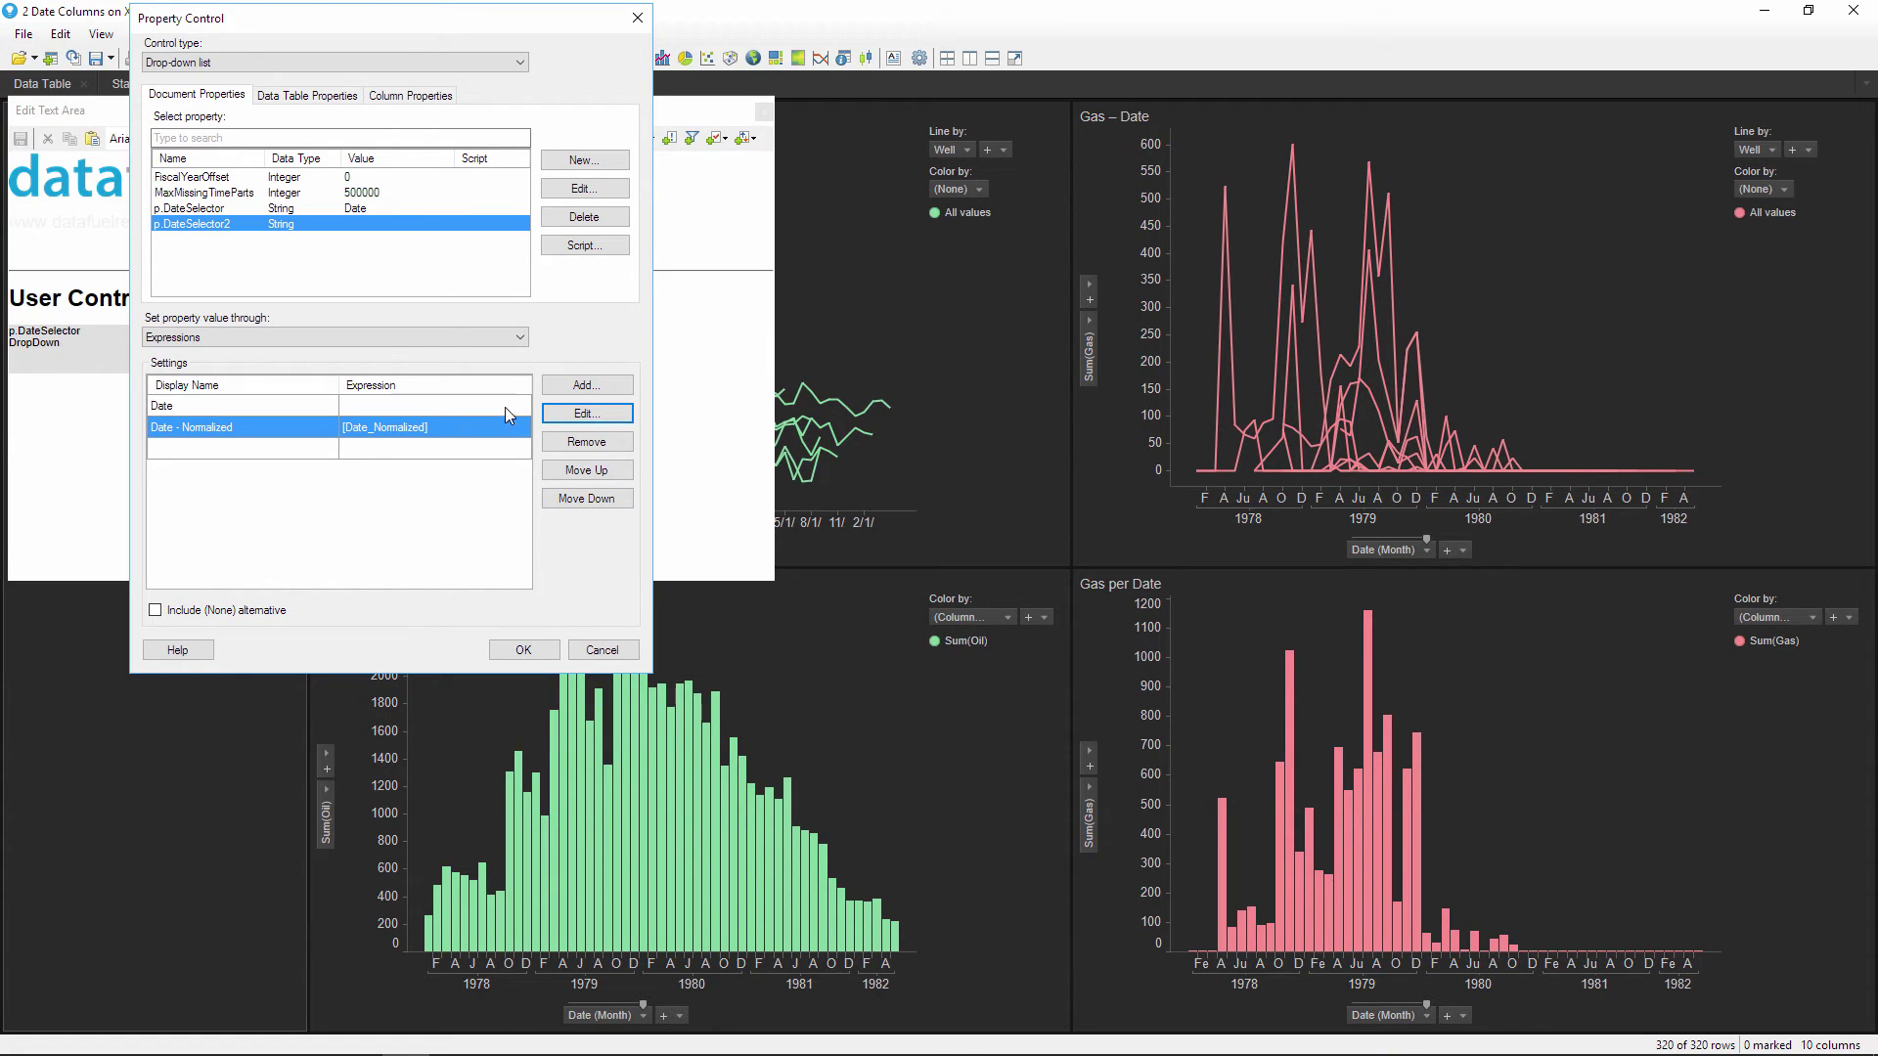
# - Paste the binned Date expression for the 'Date' choice, add the control, and save the text area
pyautogui.click(502, 405)
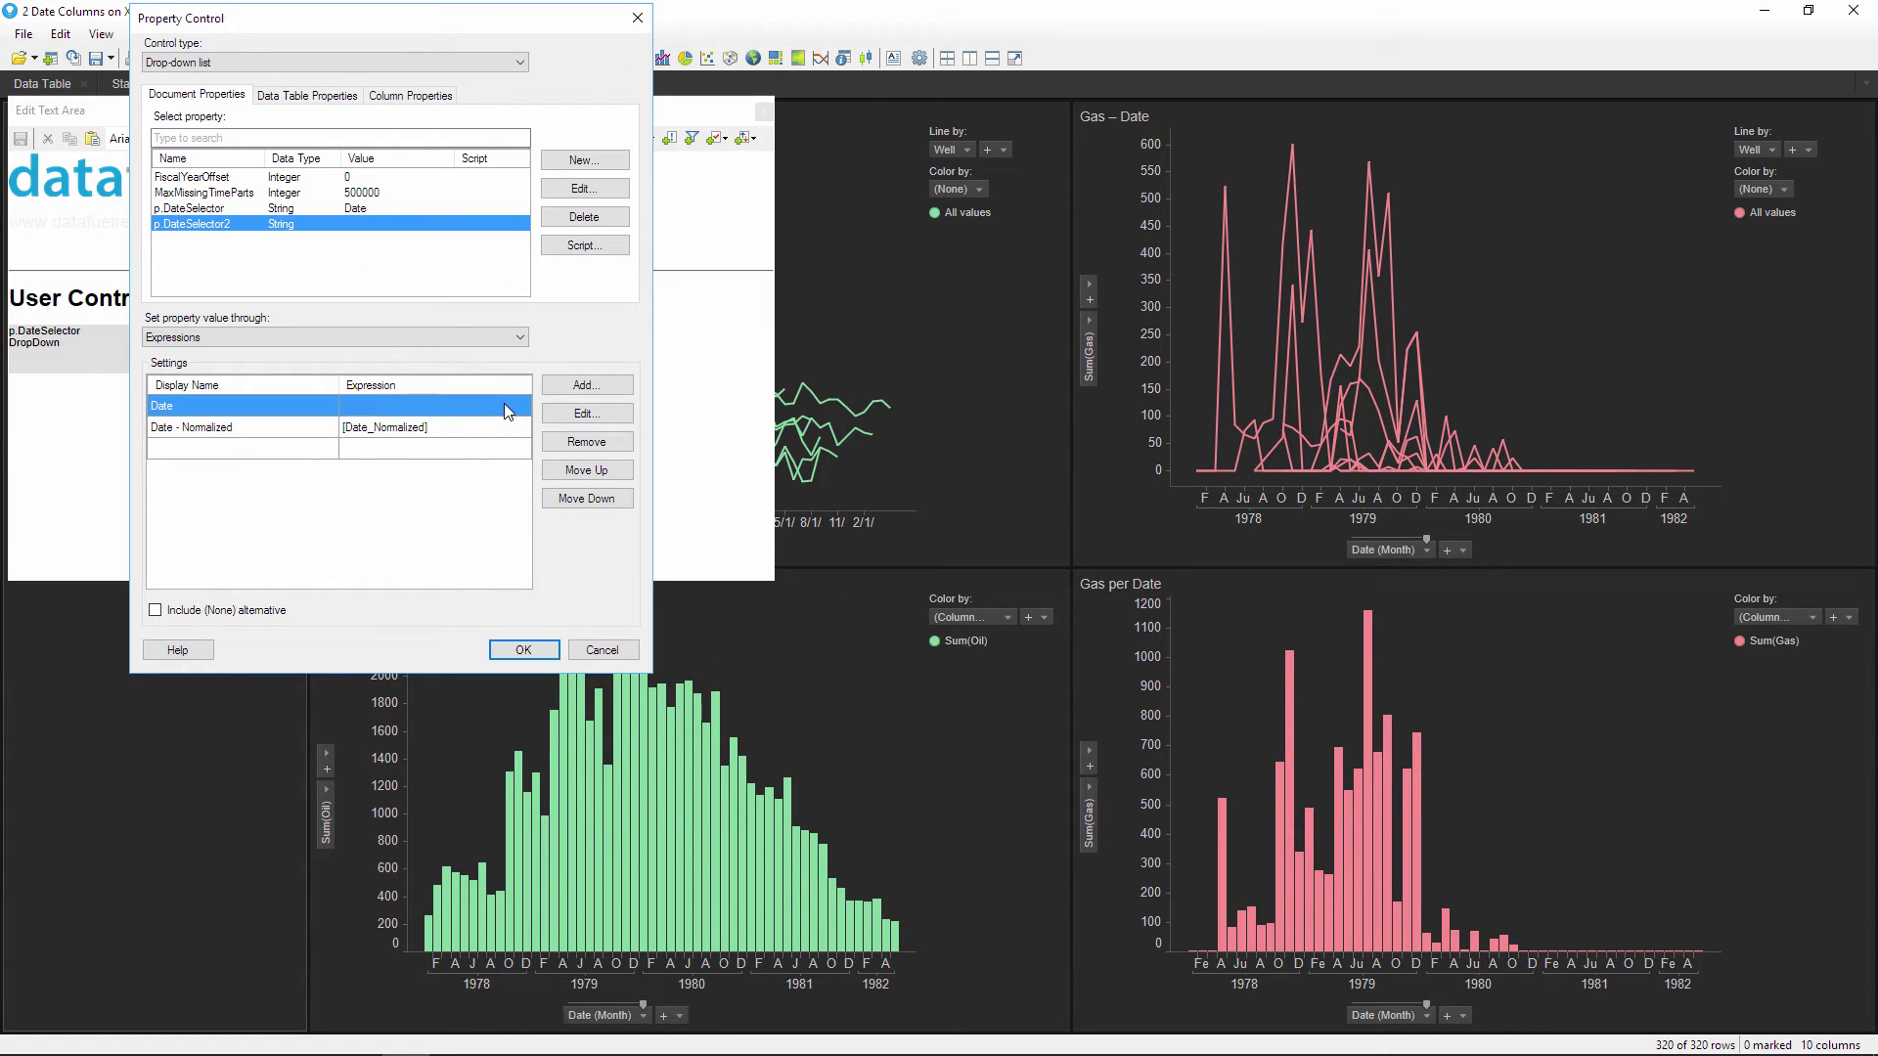
pyautogui.click(624, 413)
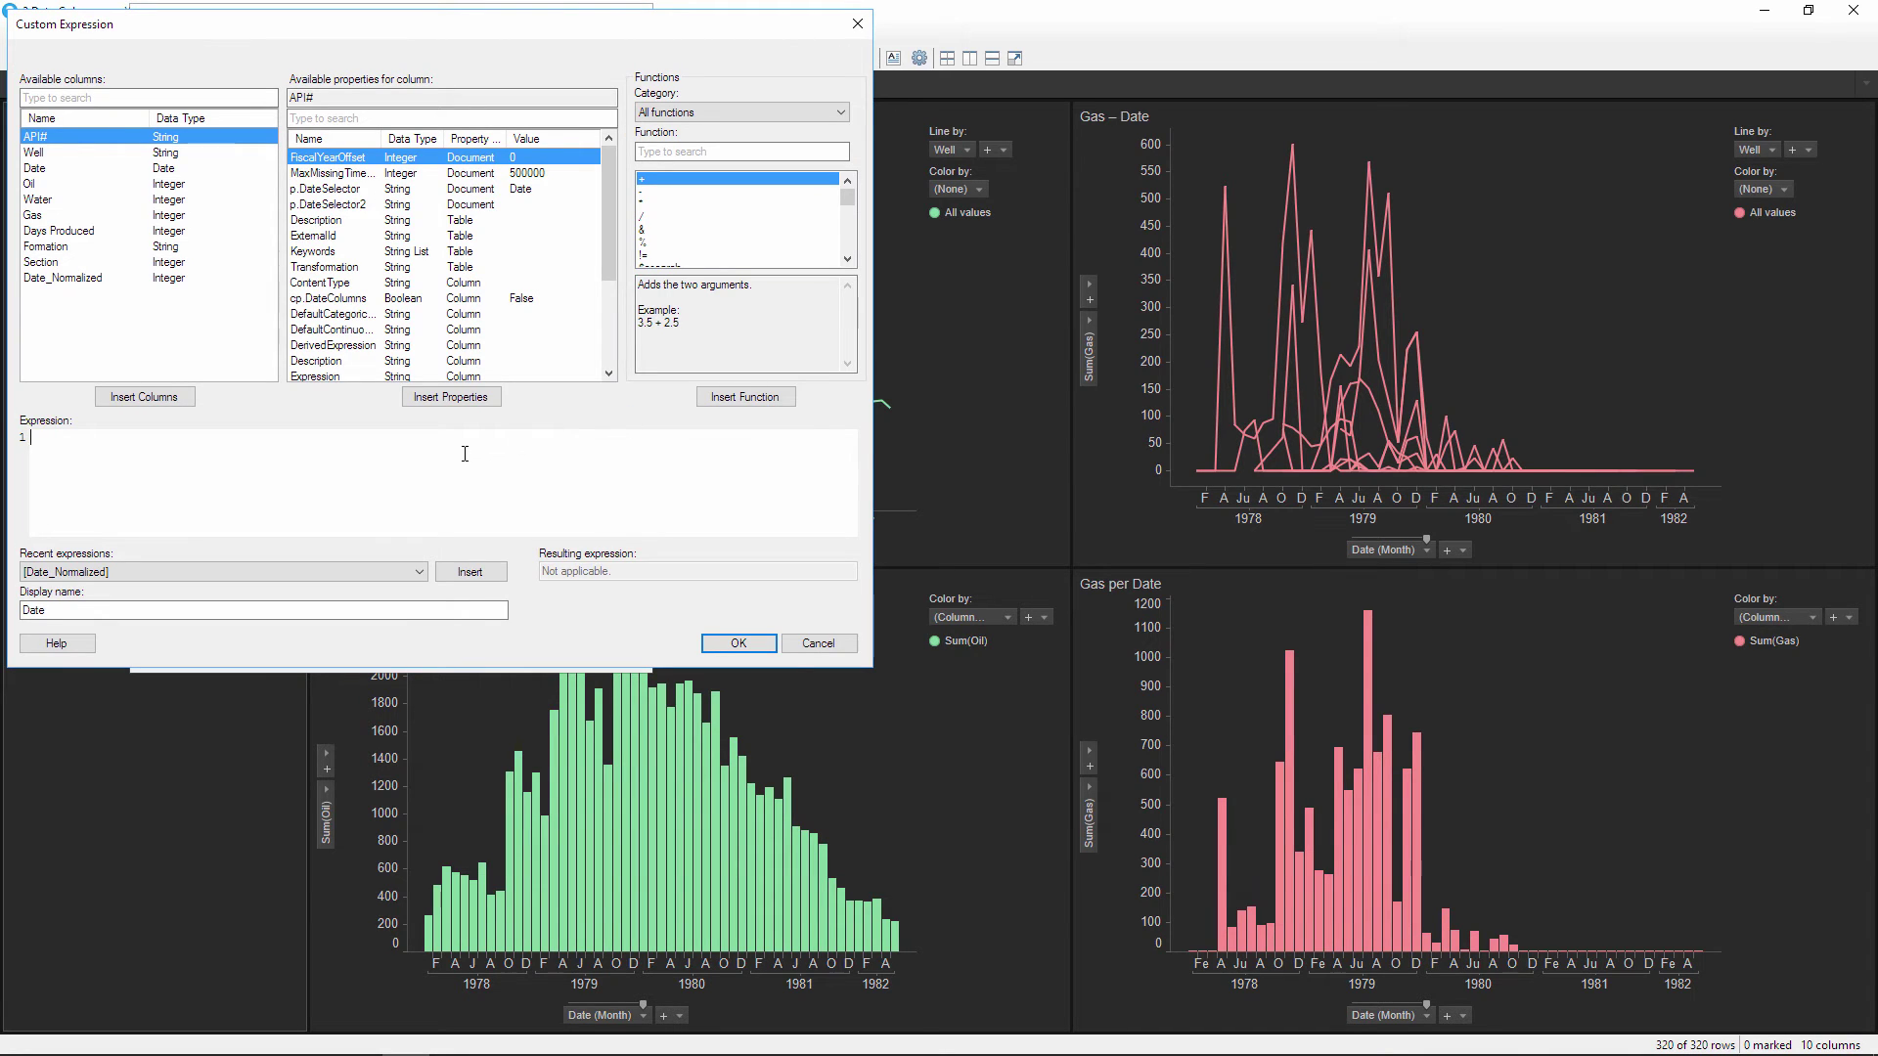
pyautogui.rightClick(464, 453)
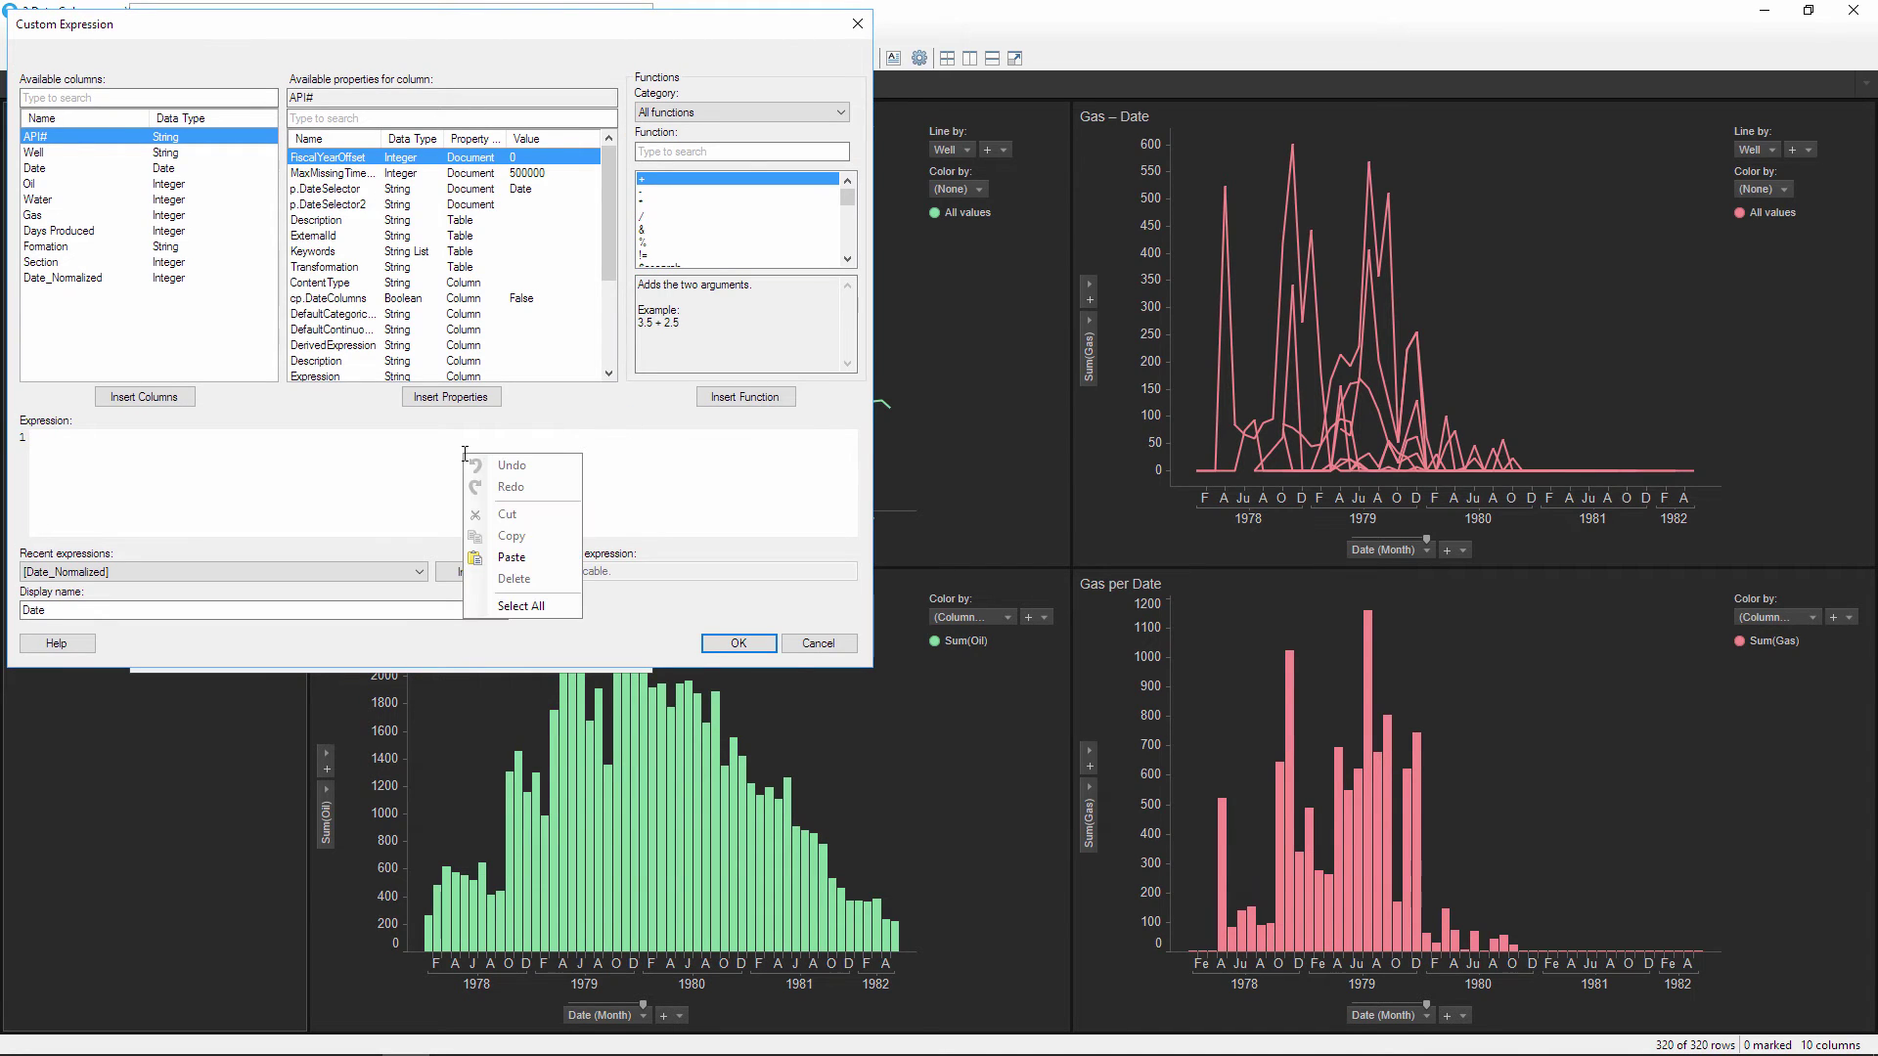
pyautogui.click(512, 557)
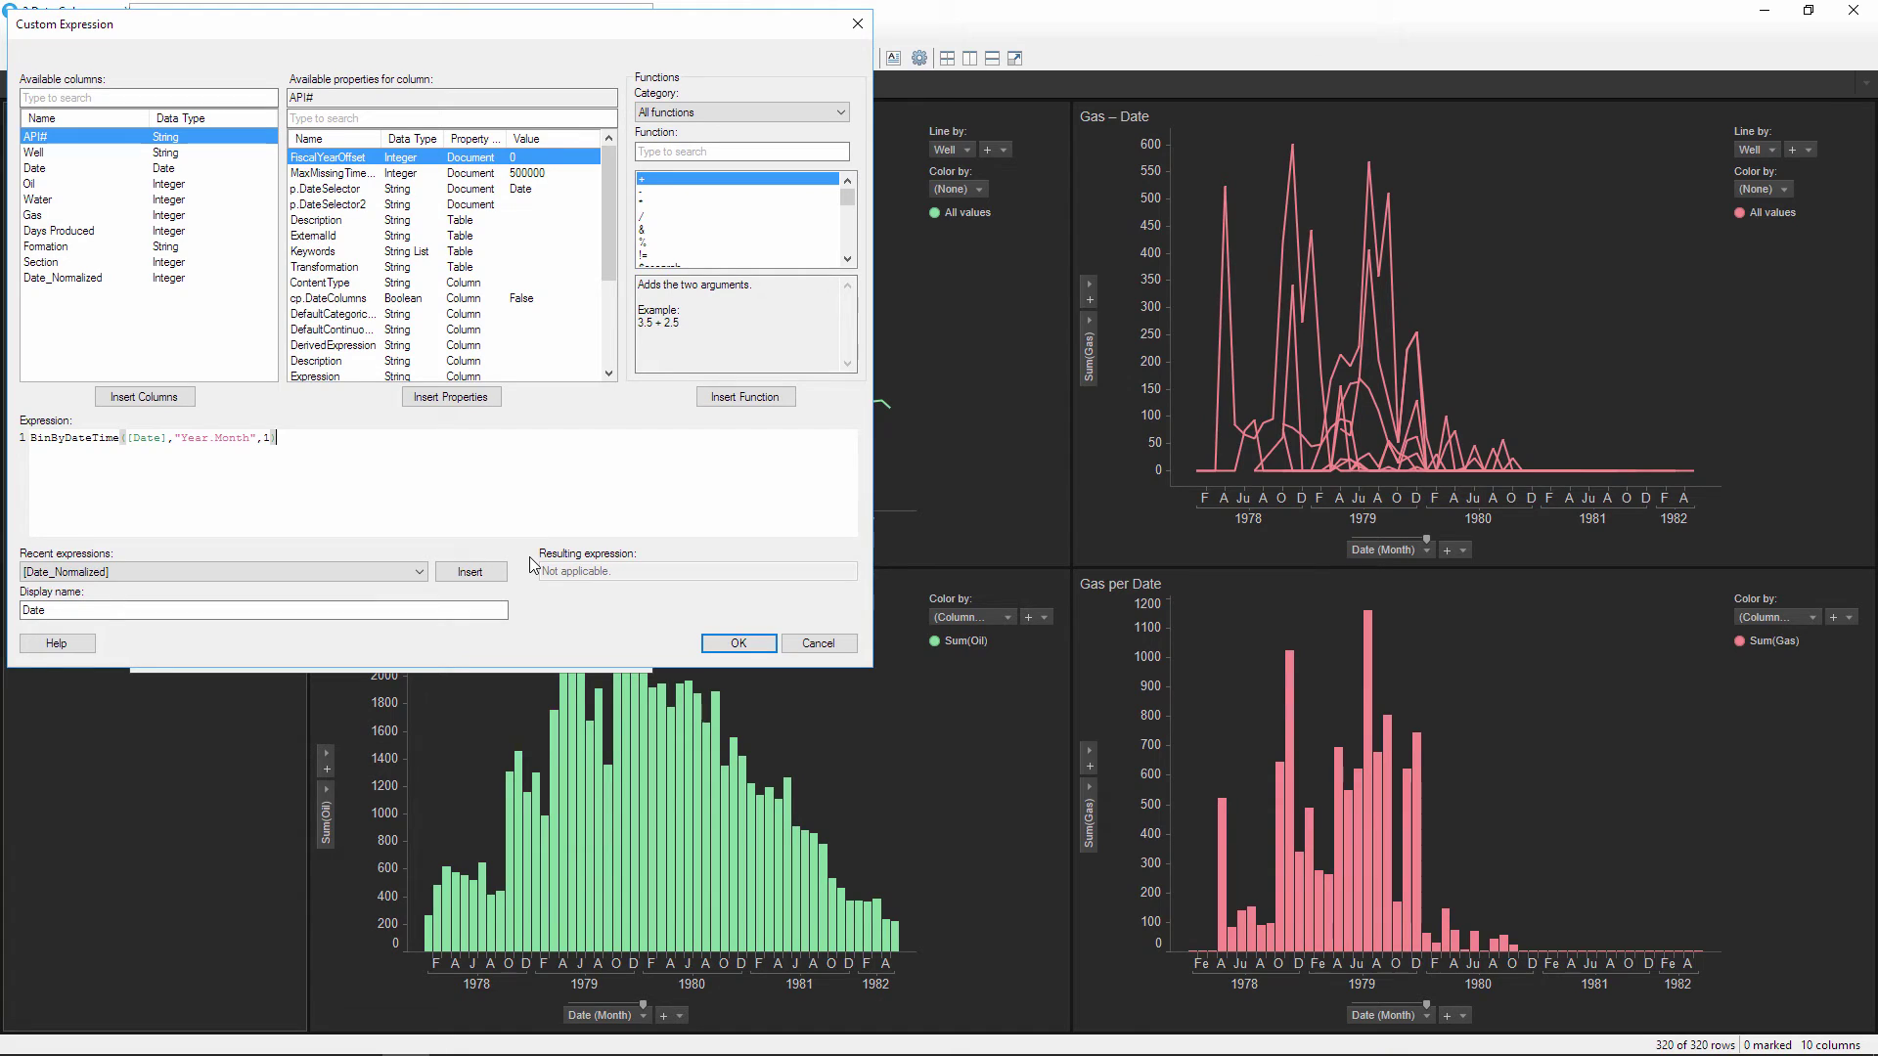
pyautogui.click(718, 645)
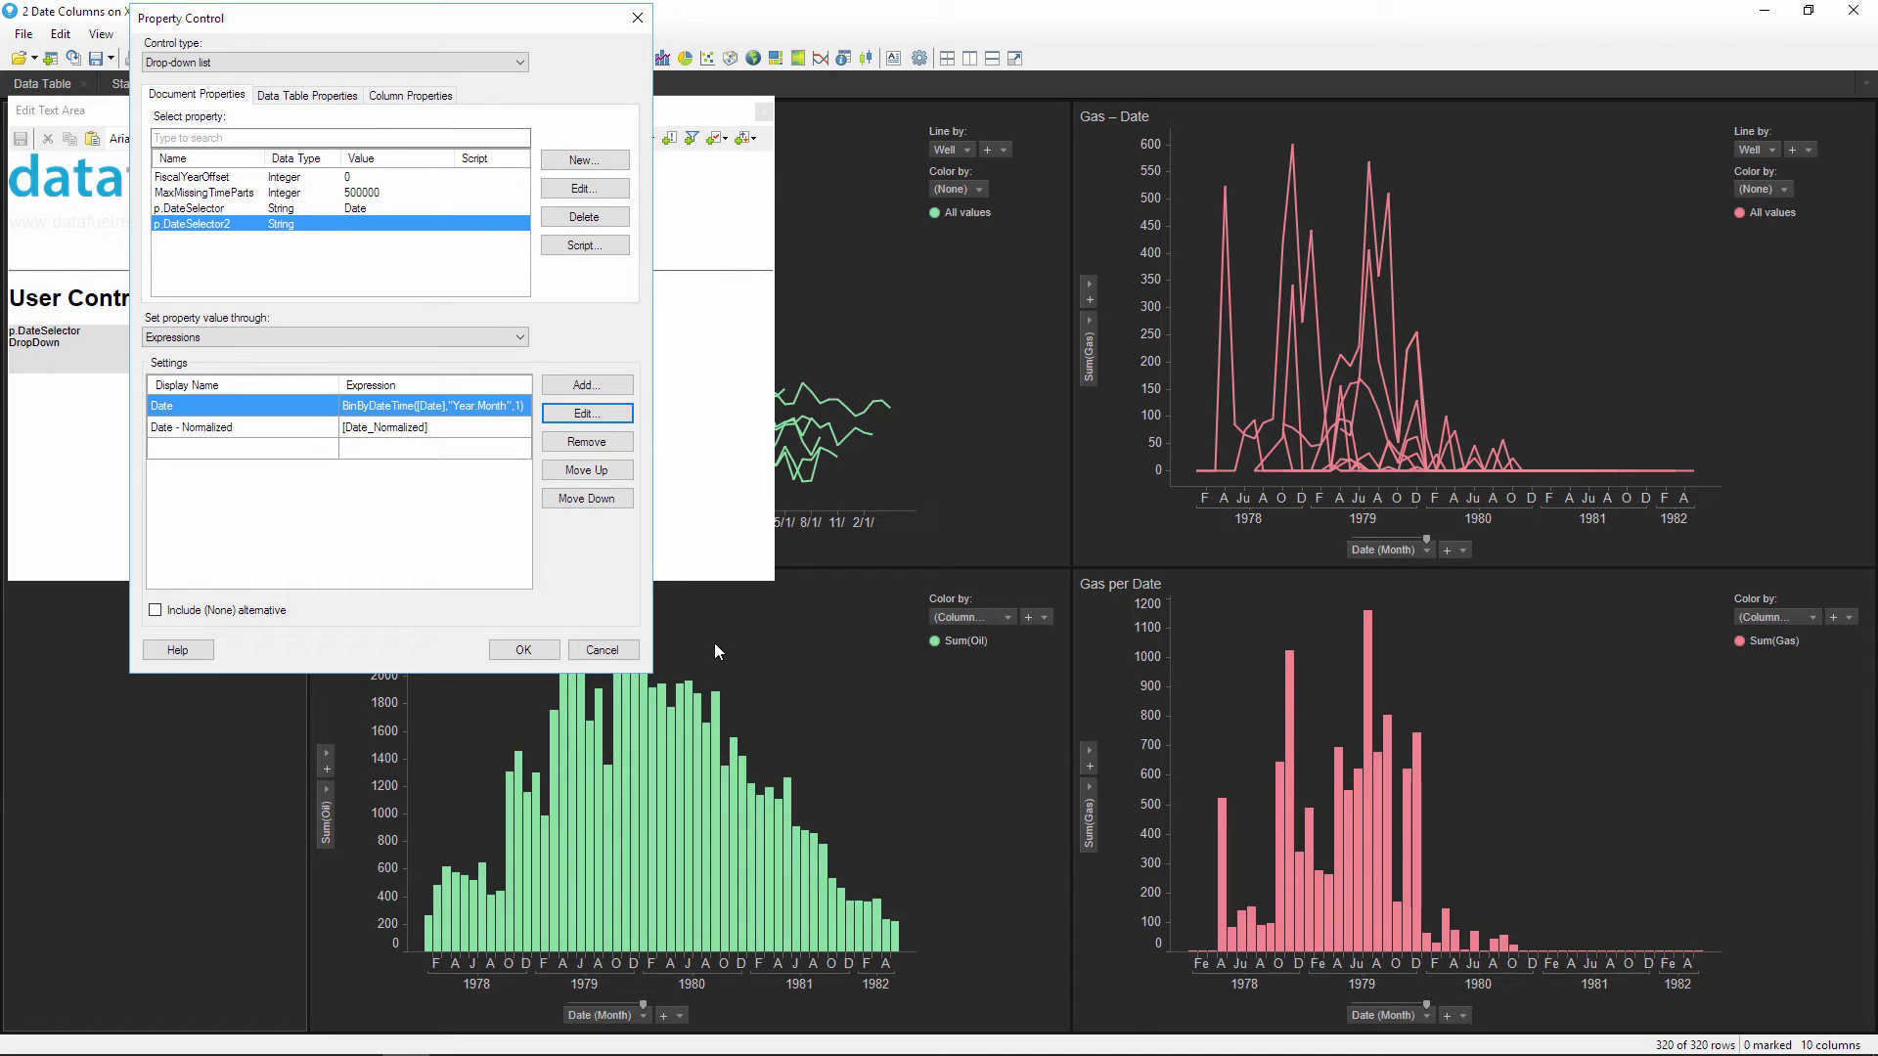
pyautogui.click(553, 649)
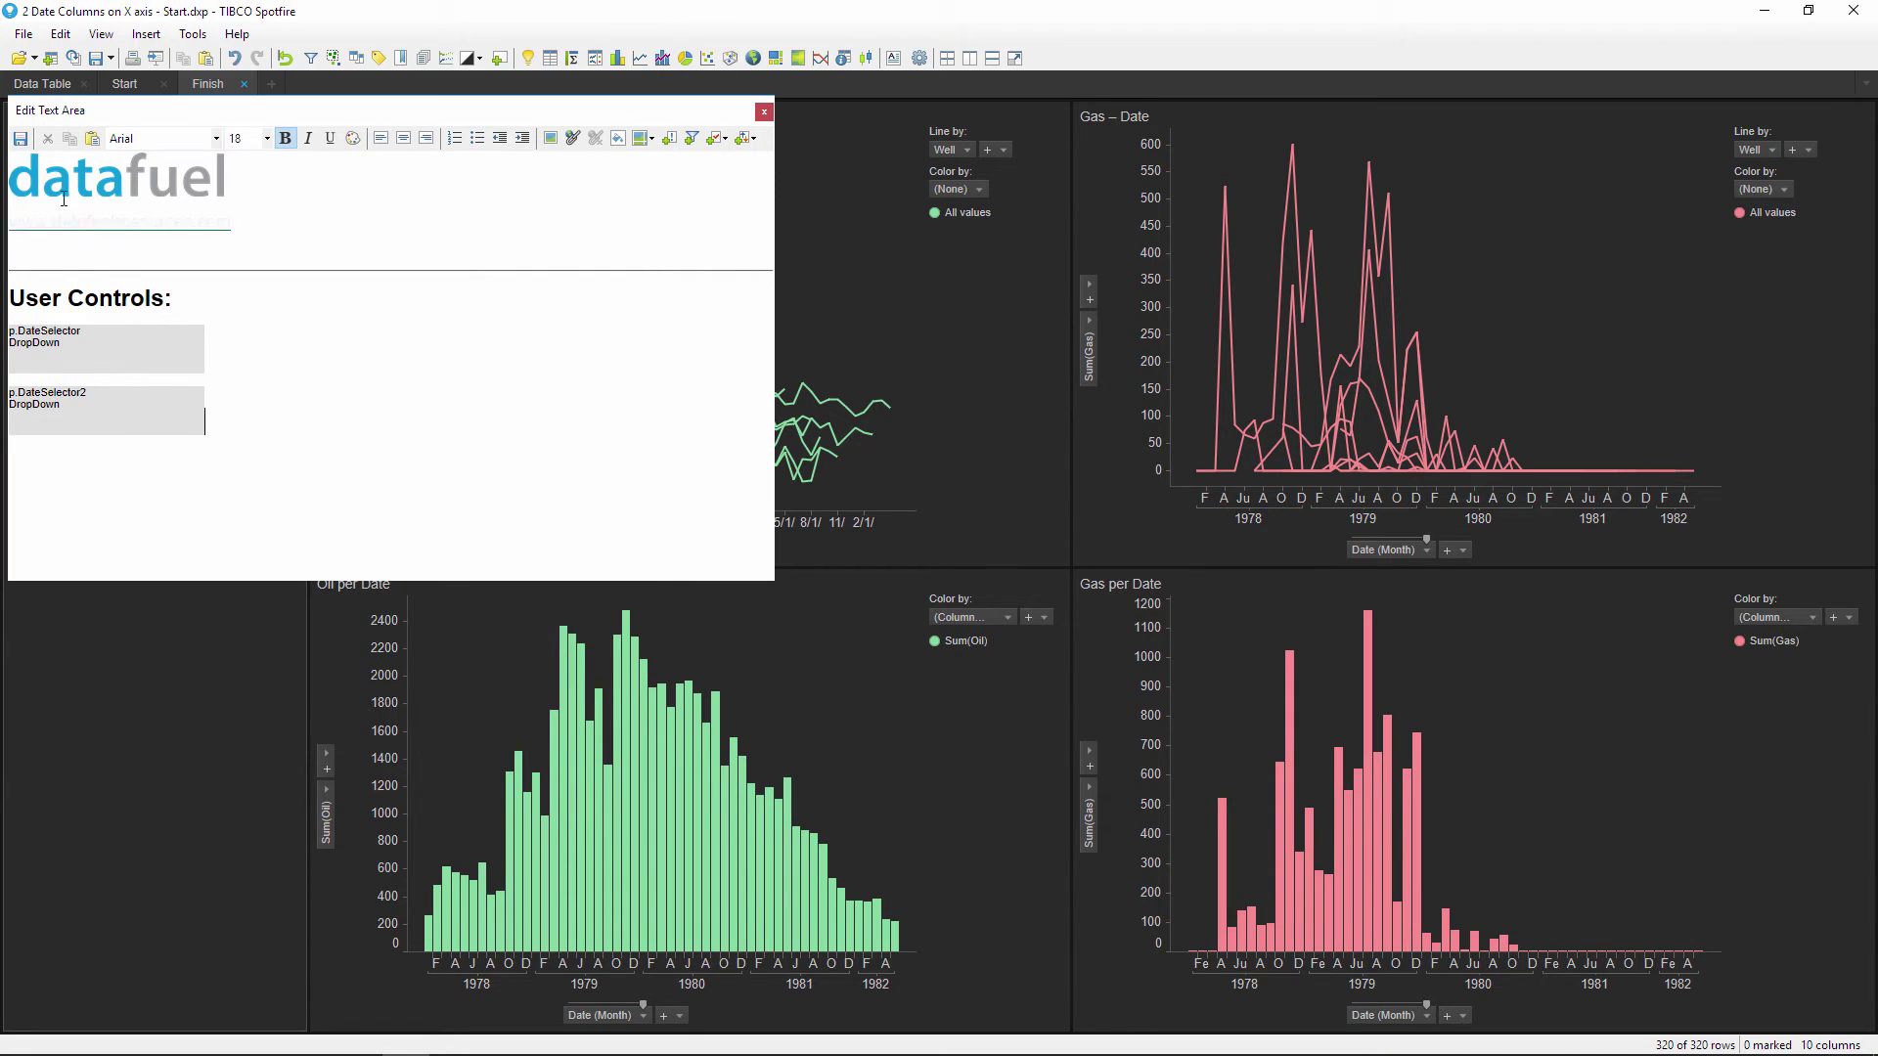
pyautogui.click(22, 139)
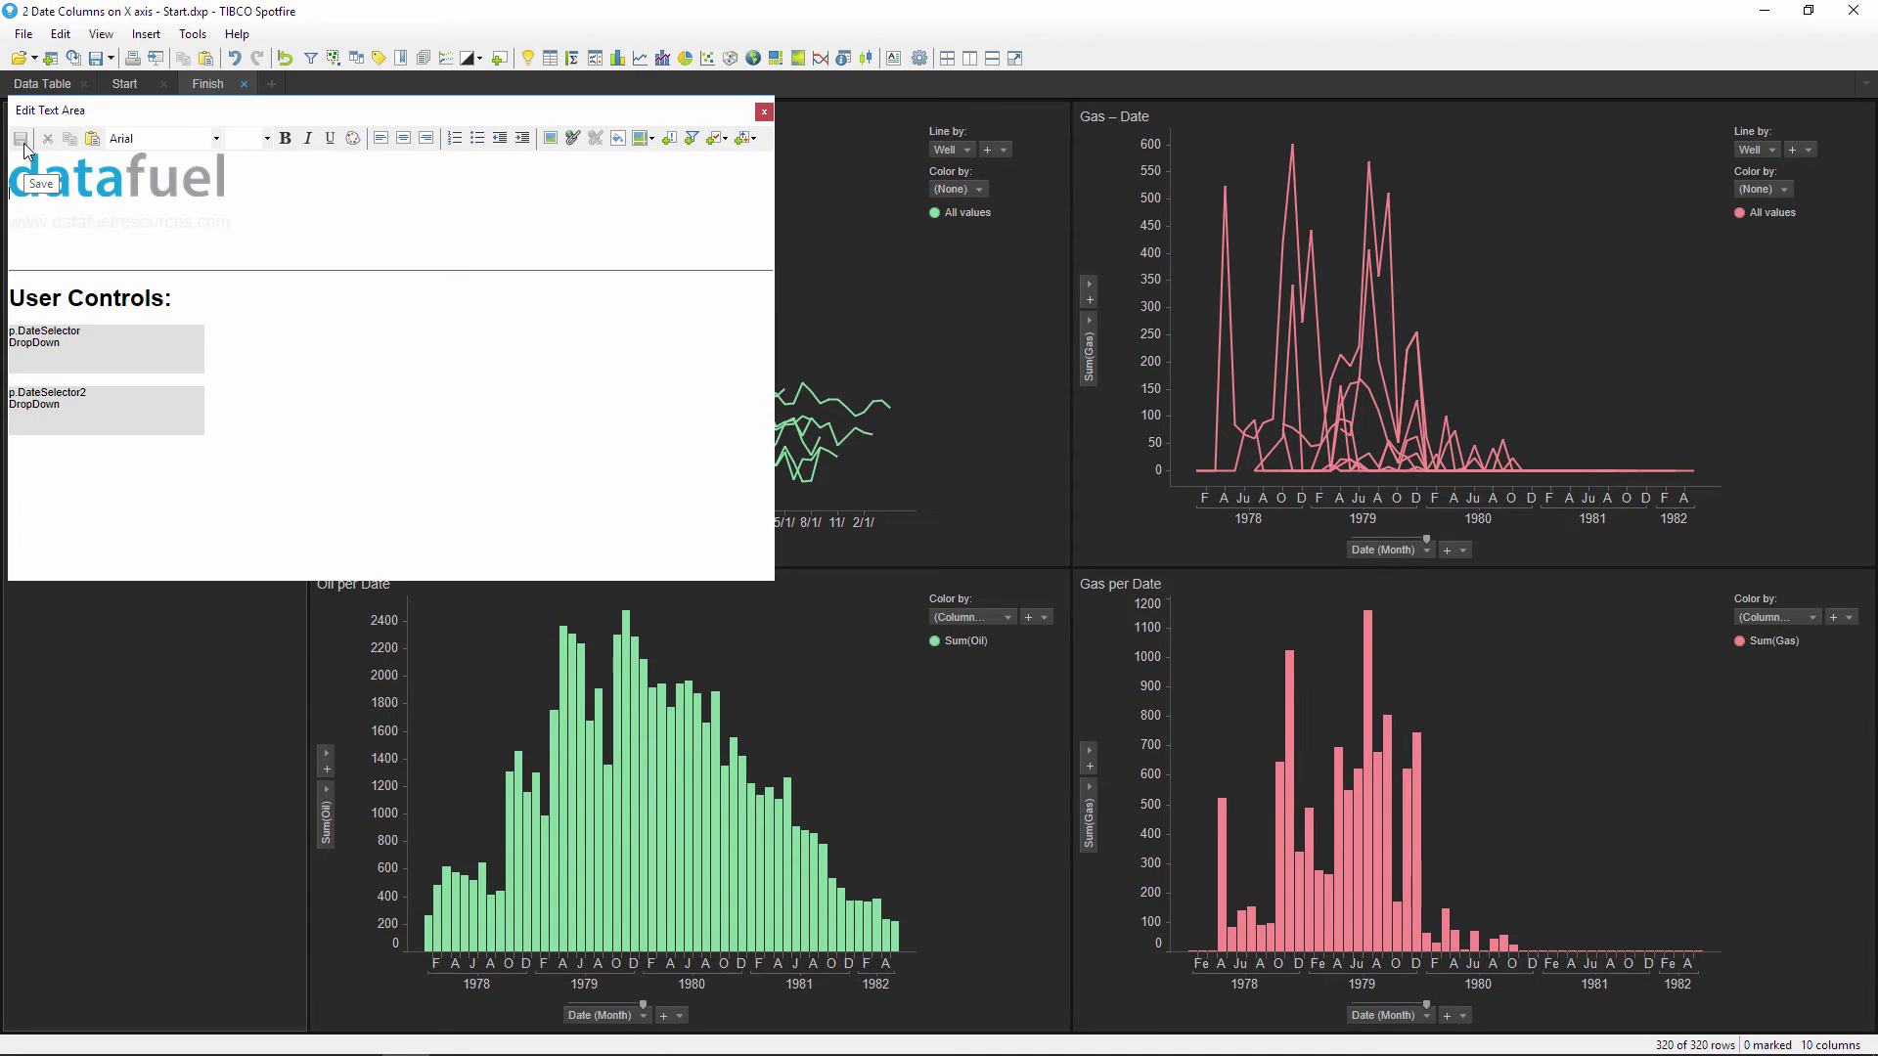
# - Change the Oil – Date chart's x-axis expression from ${p.DateSelector} to ${p.DateSelector2}
pyautogui.click(765, 112)
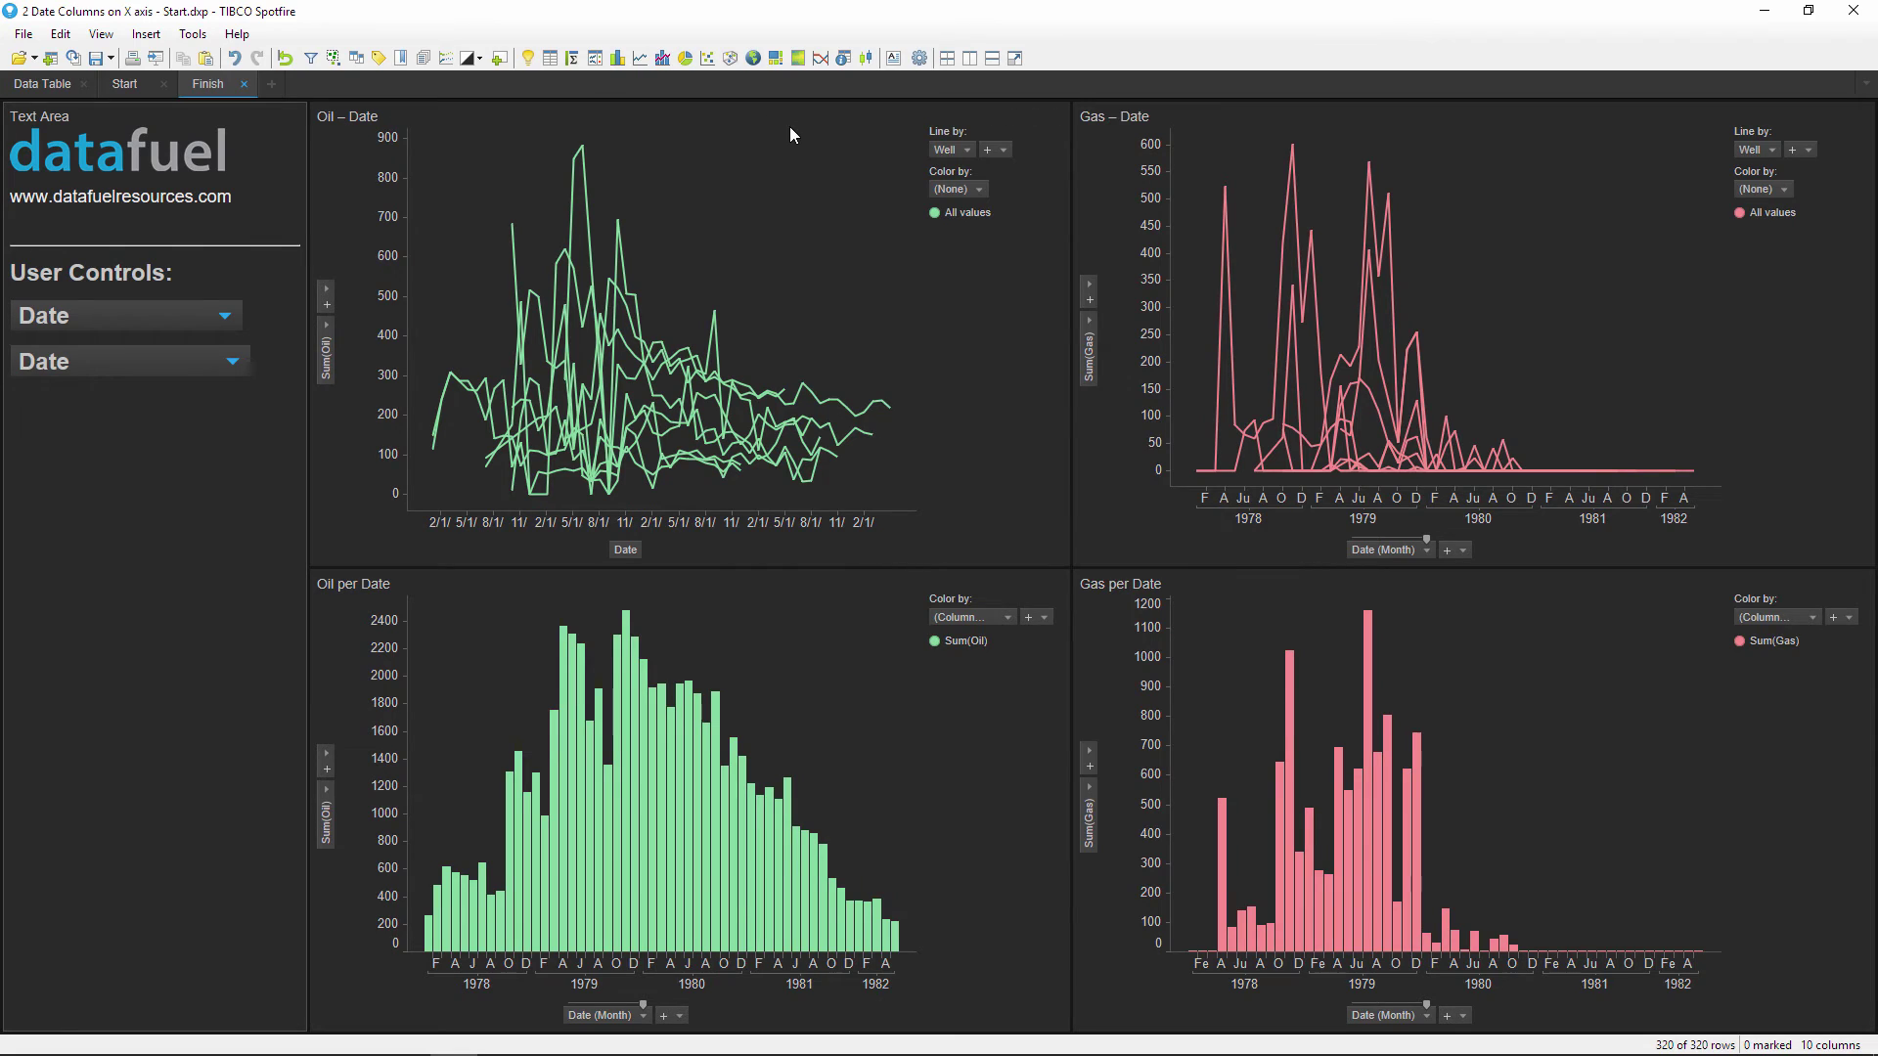
pyautogui.rightClick(624, 546)
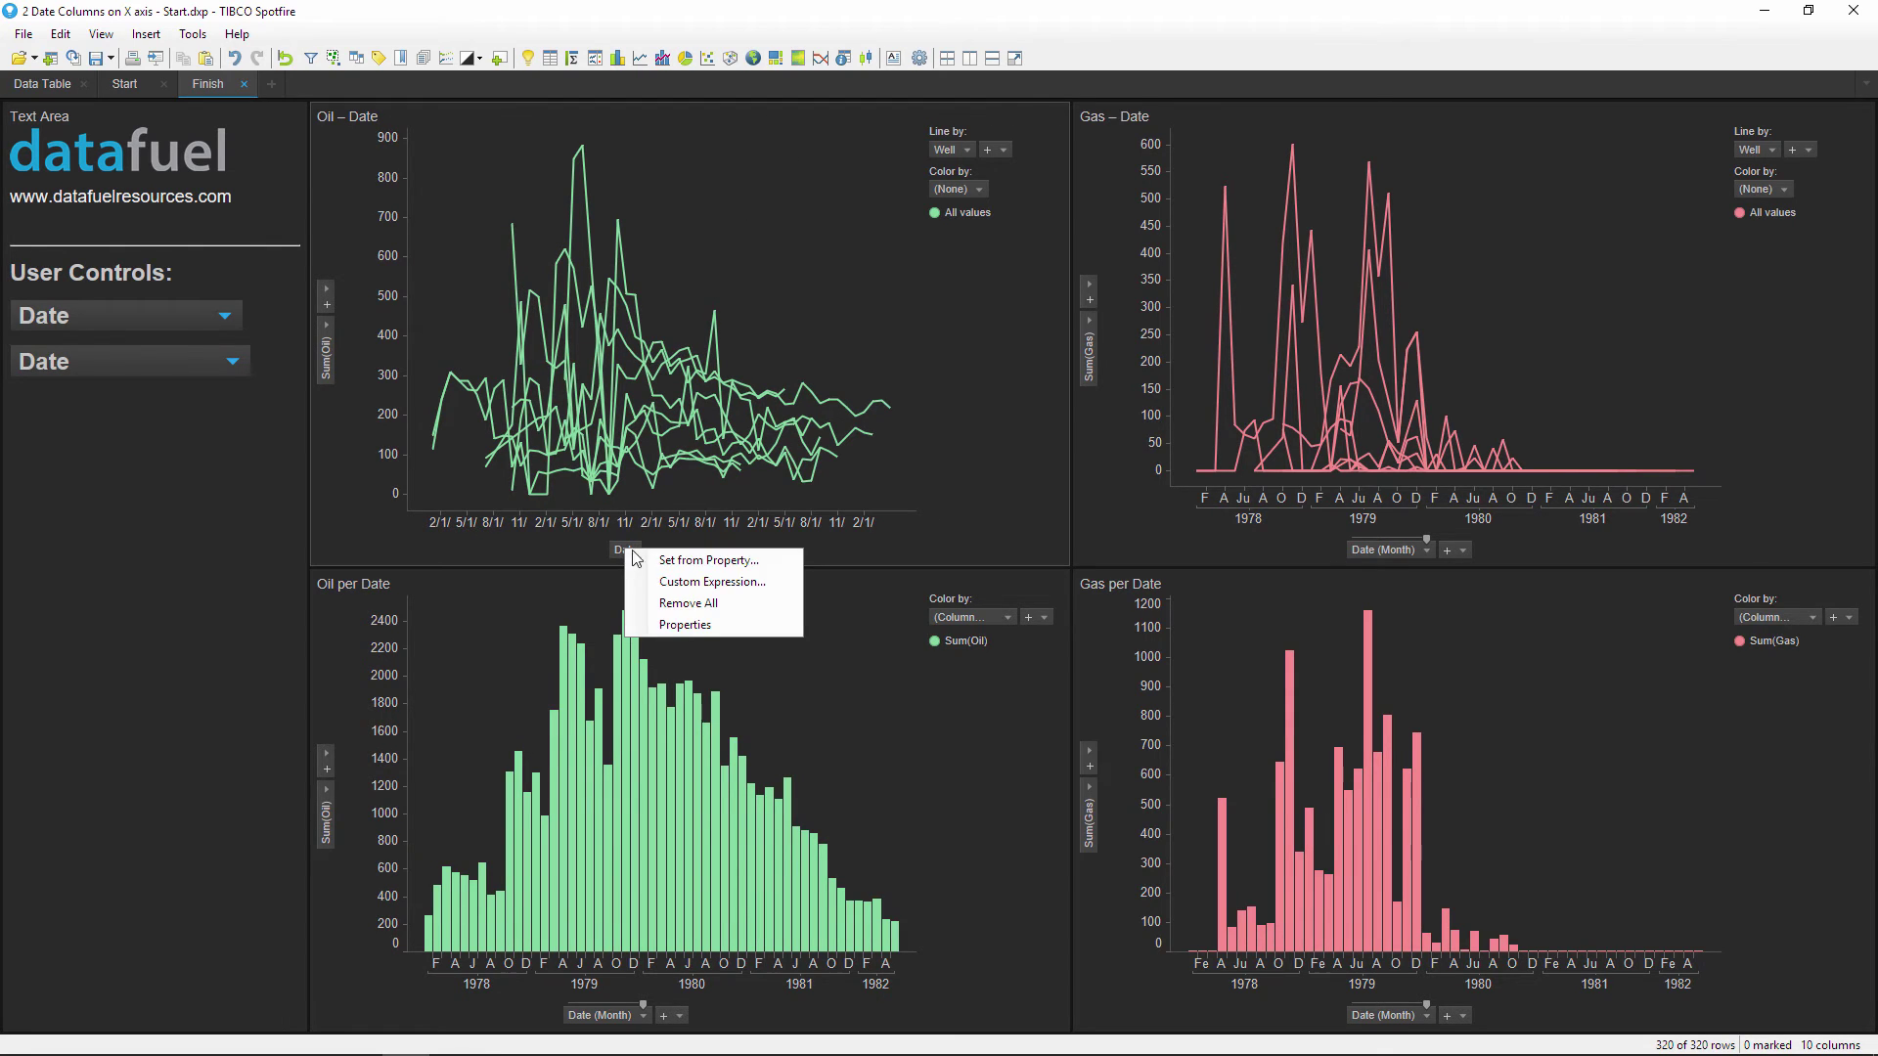
pyautogui.click(788, 583)
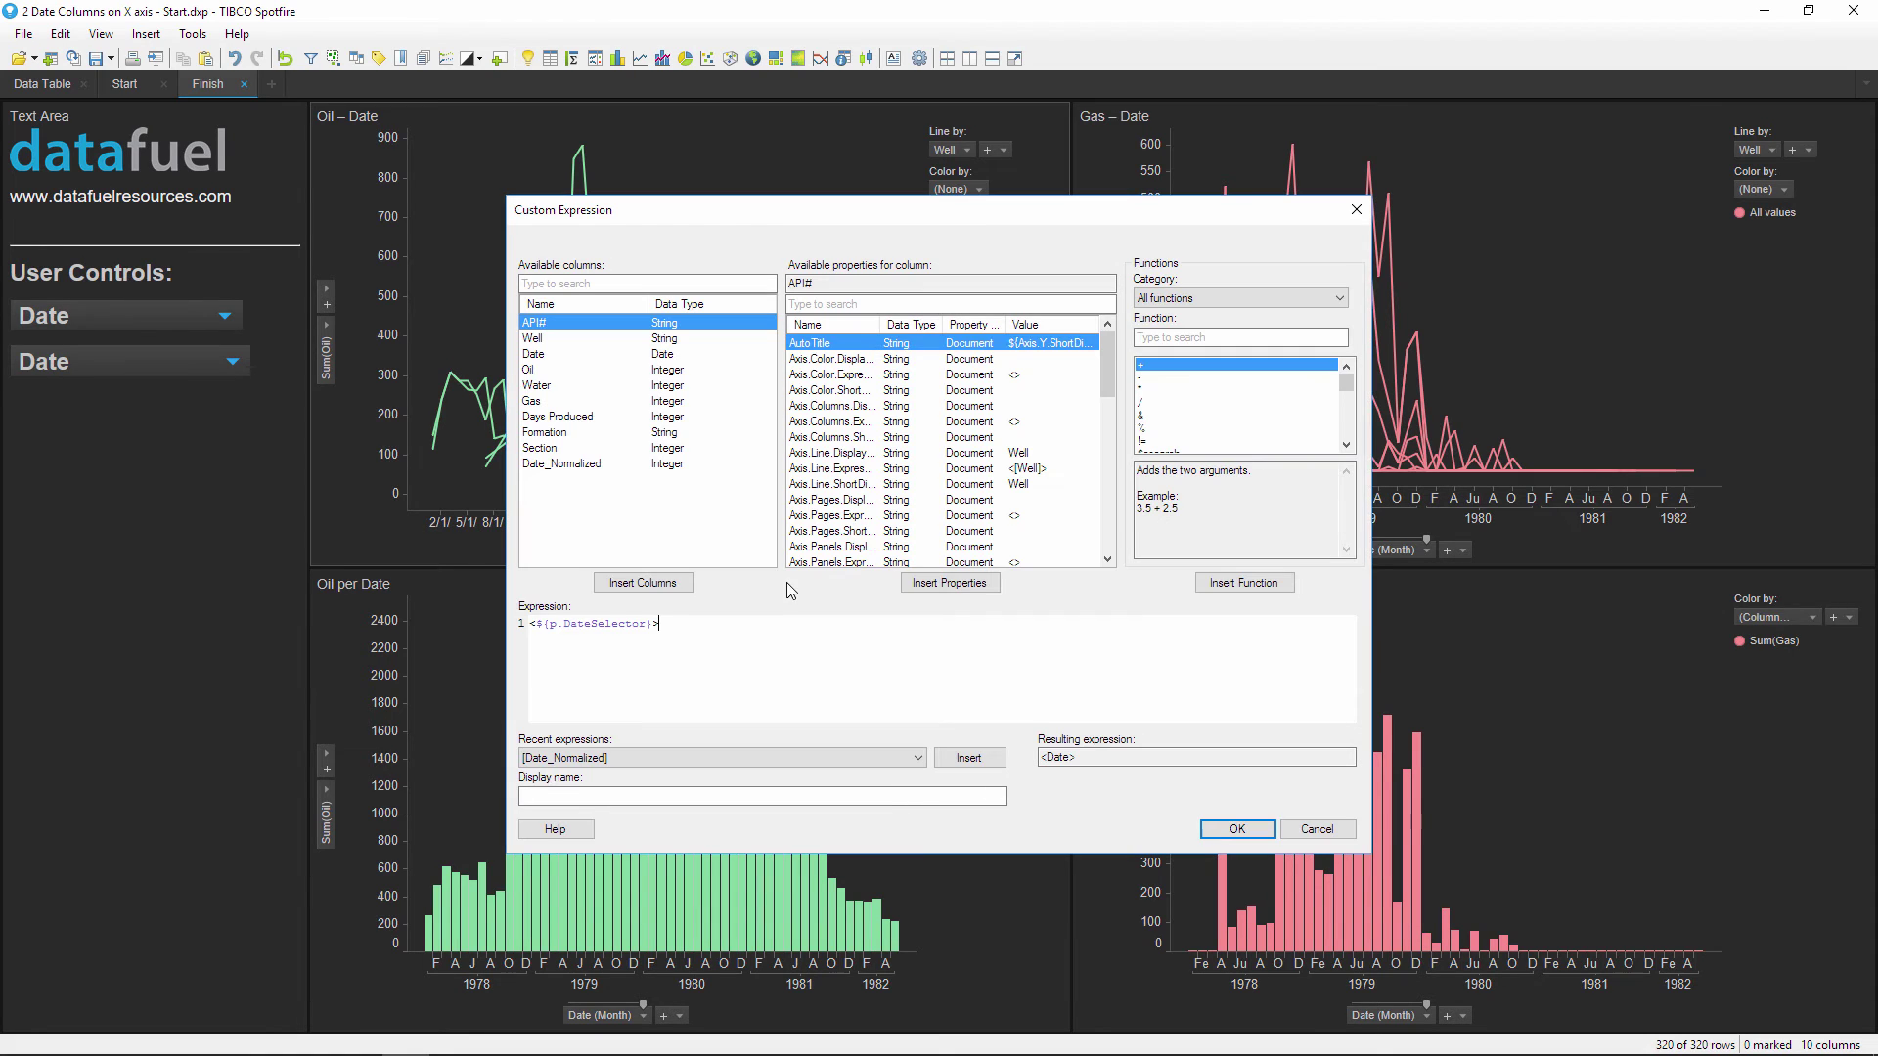
pyautogui.moveTo(651, 624); pyautogui.dragTo(535, 626)
pyautogui.press('Delete')
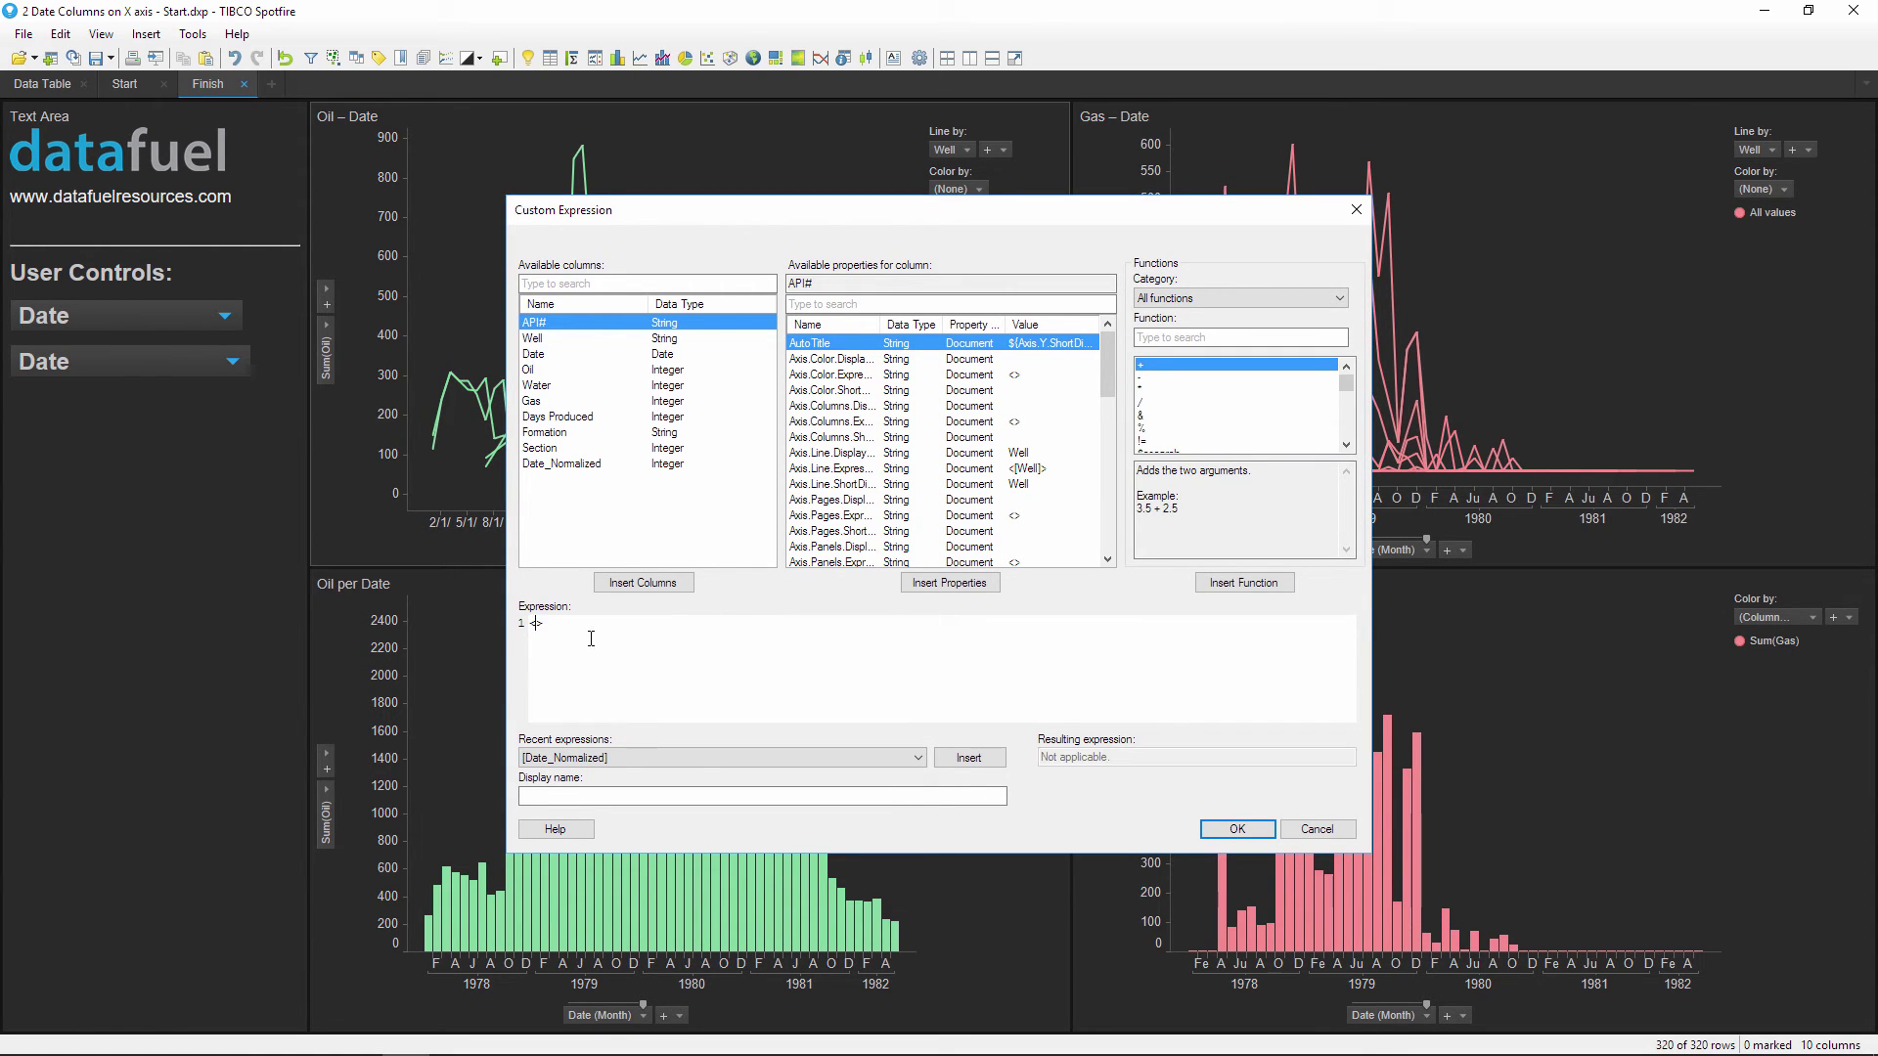
pyautogui.moveTo(1102, 354); pyautogui.dragTo(1105, 443)
pyautogui.click(858, 486)
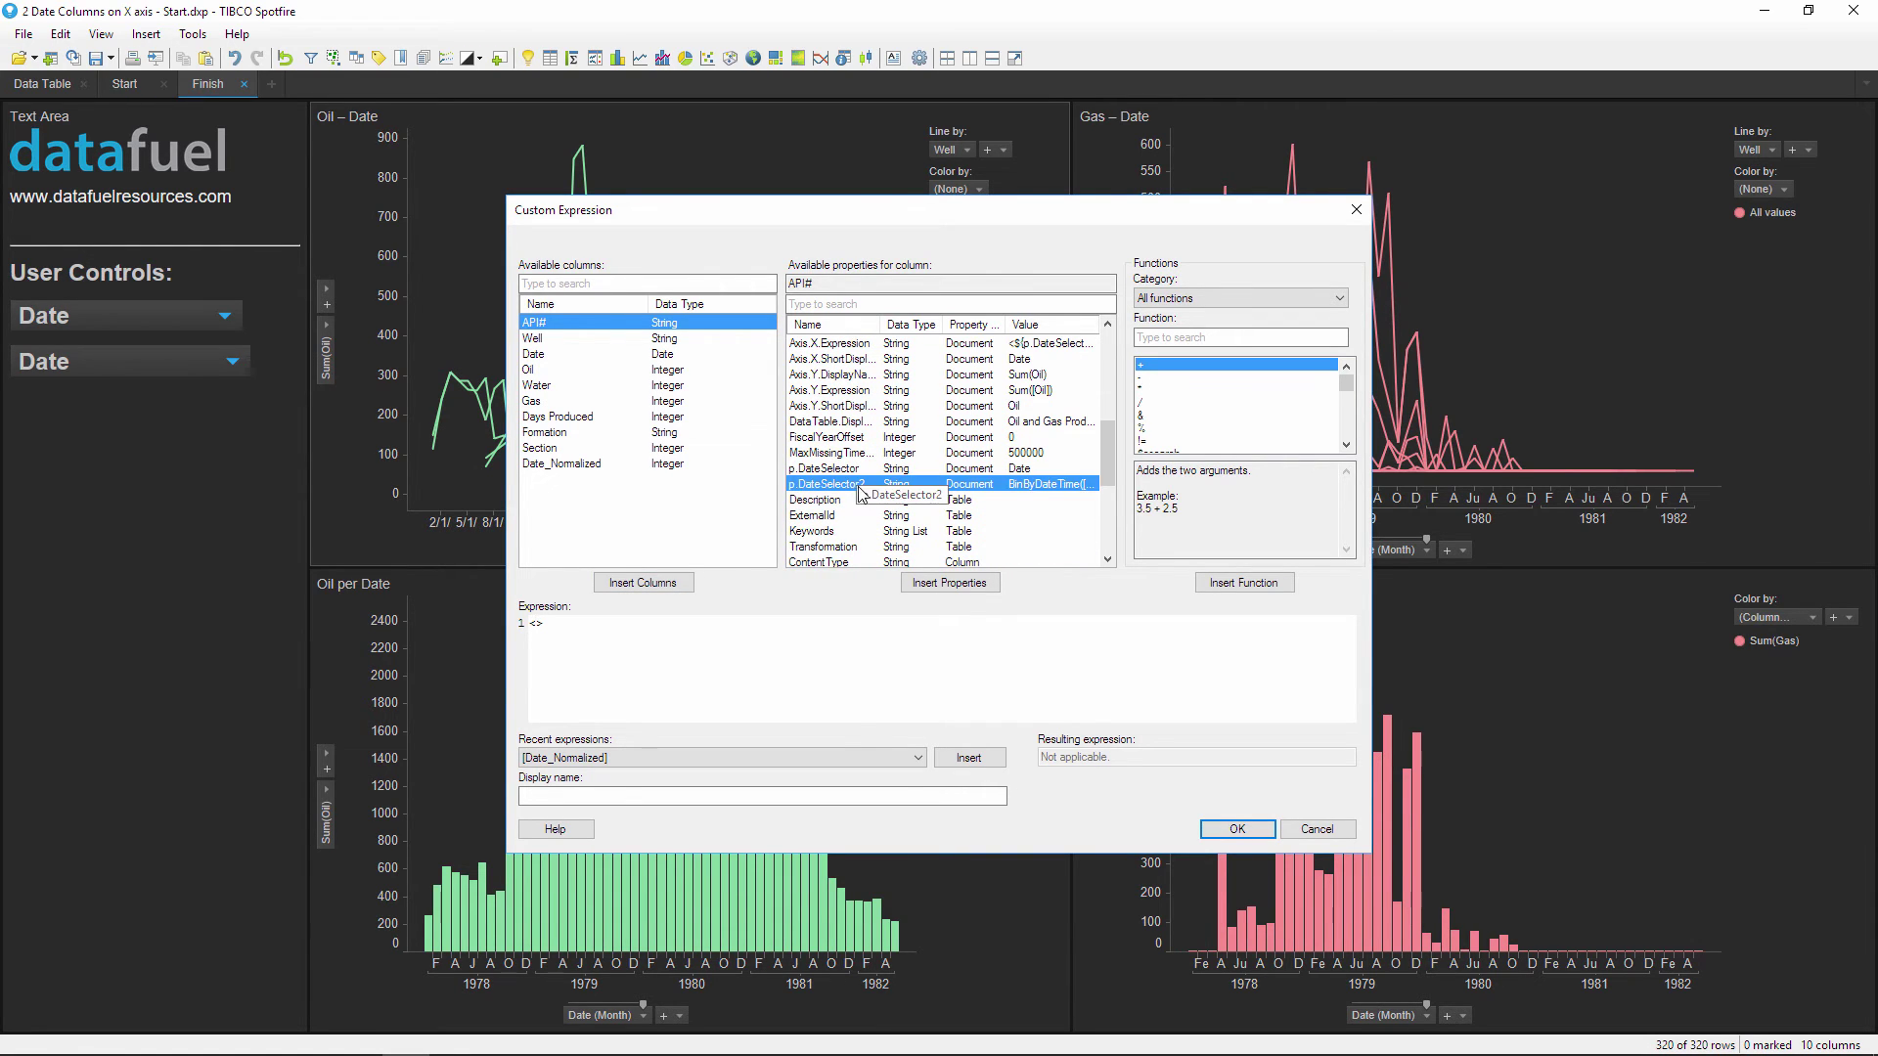
pyautogui.click(985, 588)
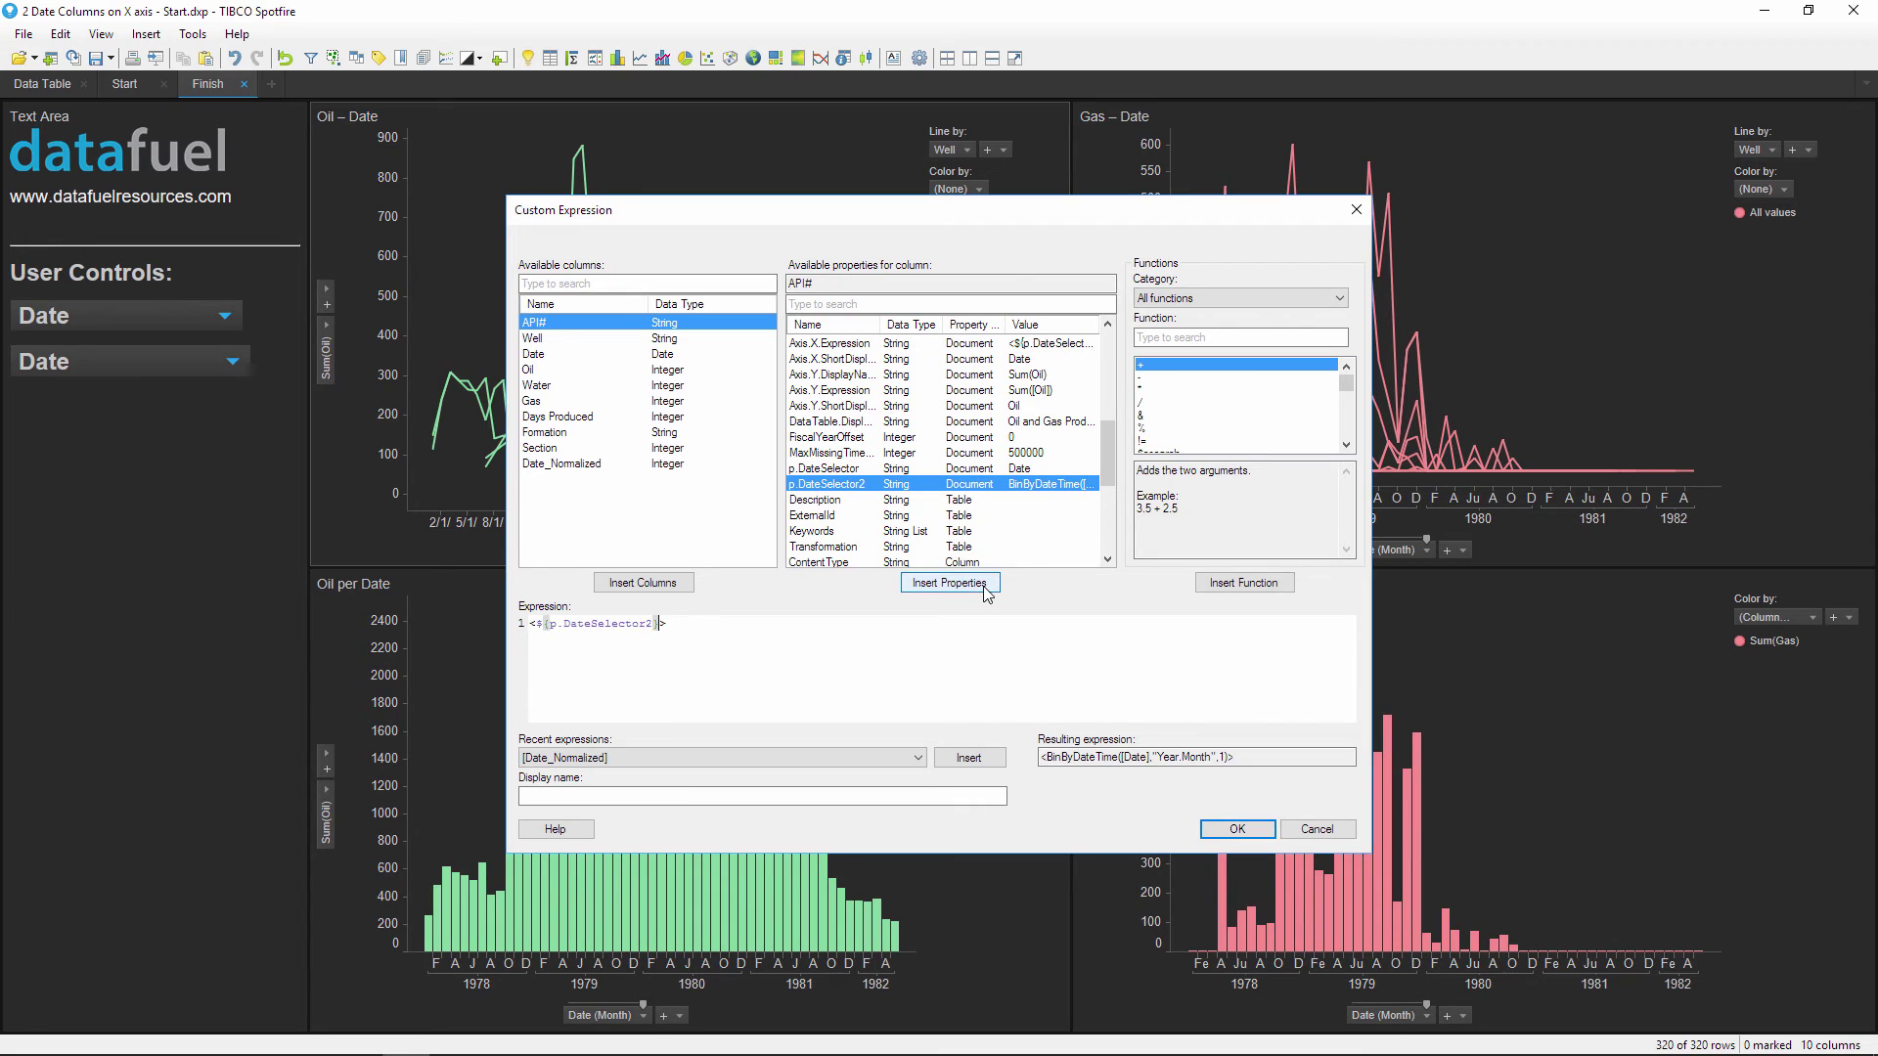
pyautogui.click(1237, 829)
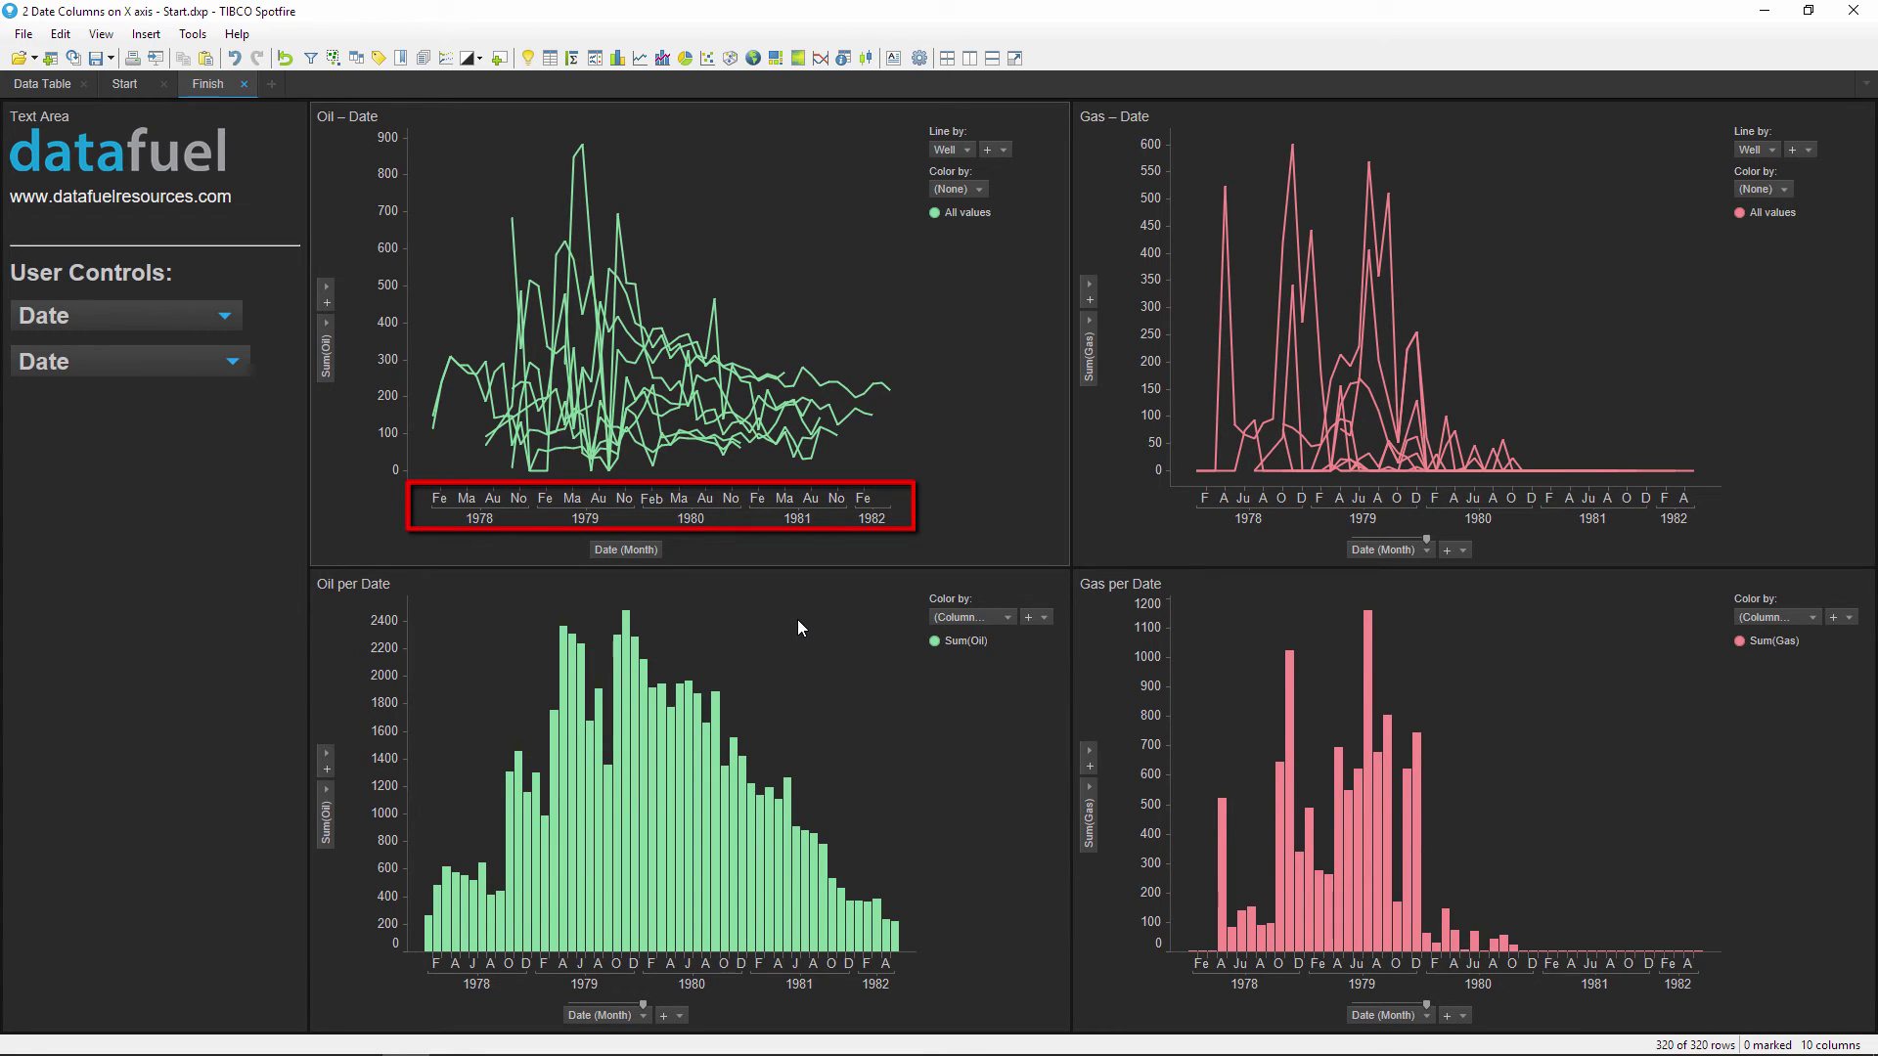
# - Switch the second drop-down to Date - Normalized and set the Gas – Date x-axis to ${p.DateSelector2}
pyautogui.click(221, 368)
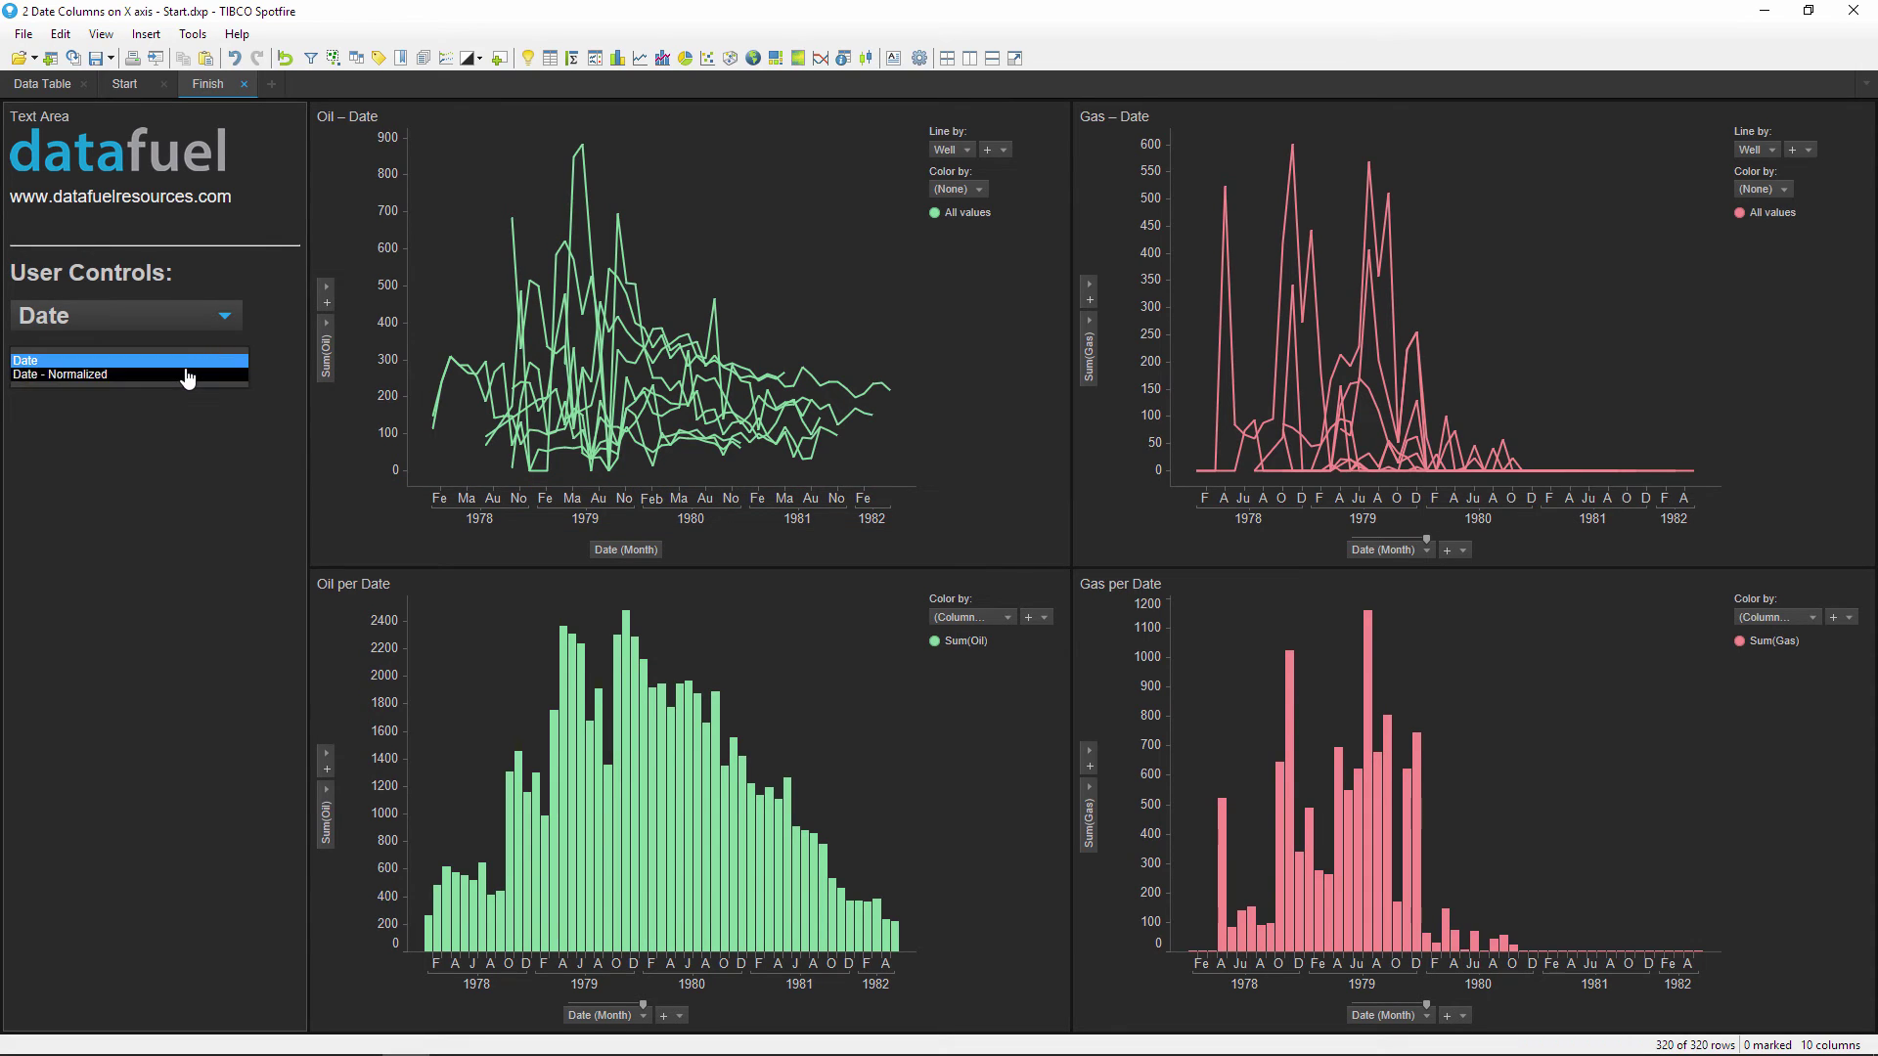
pyautogui.click(188, 376)
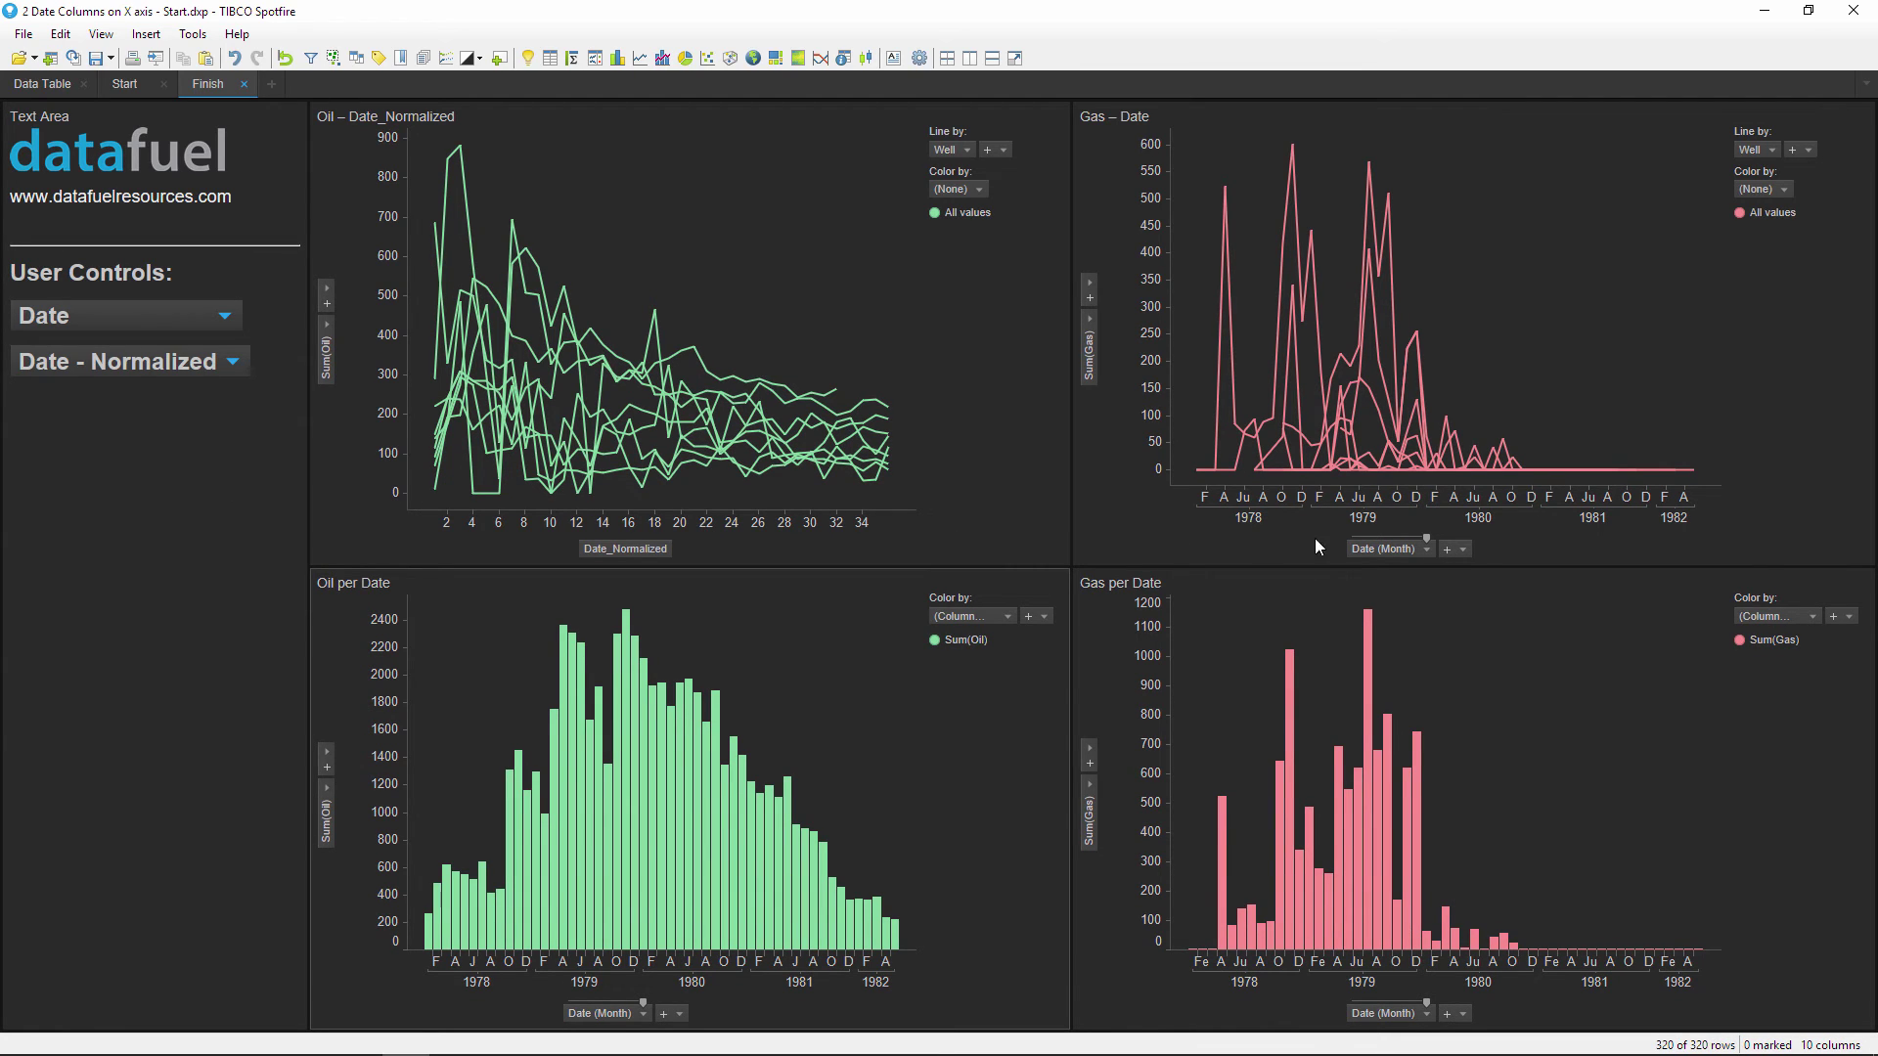
pyautogui.rightClick(1418, 547)
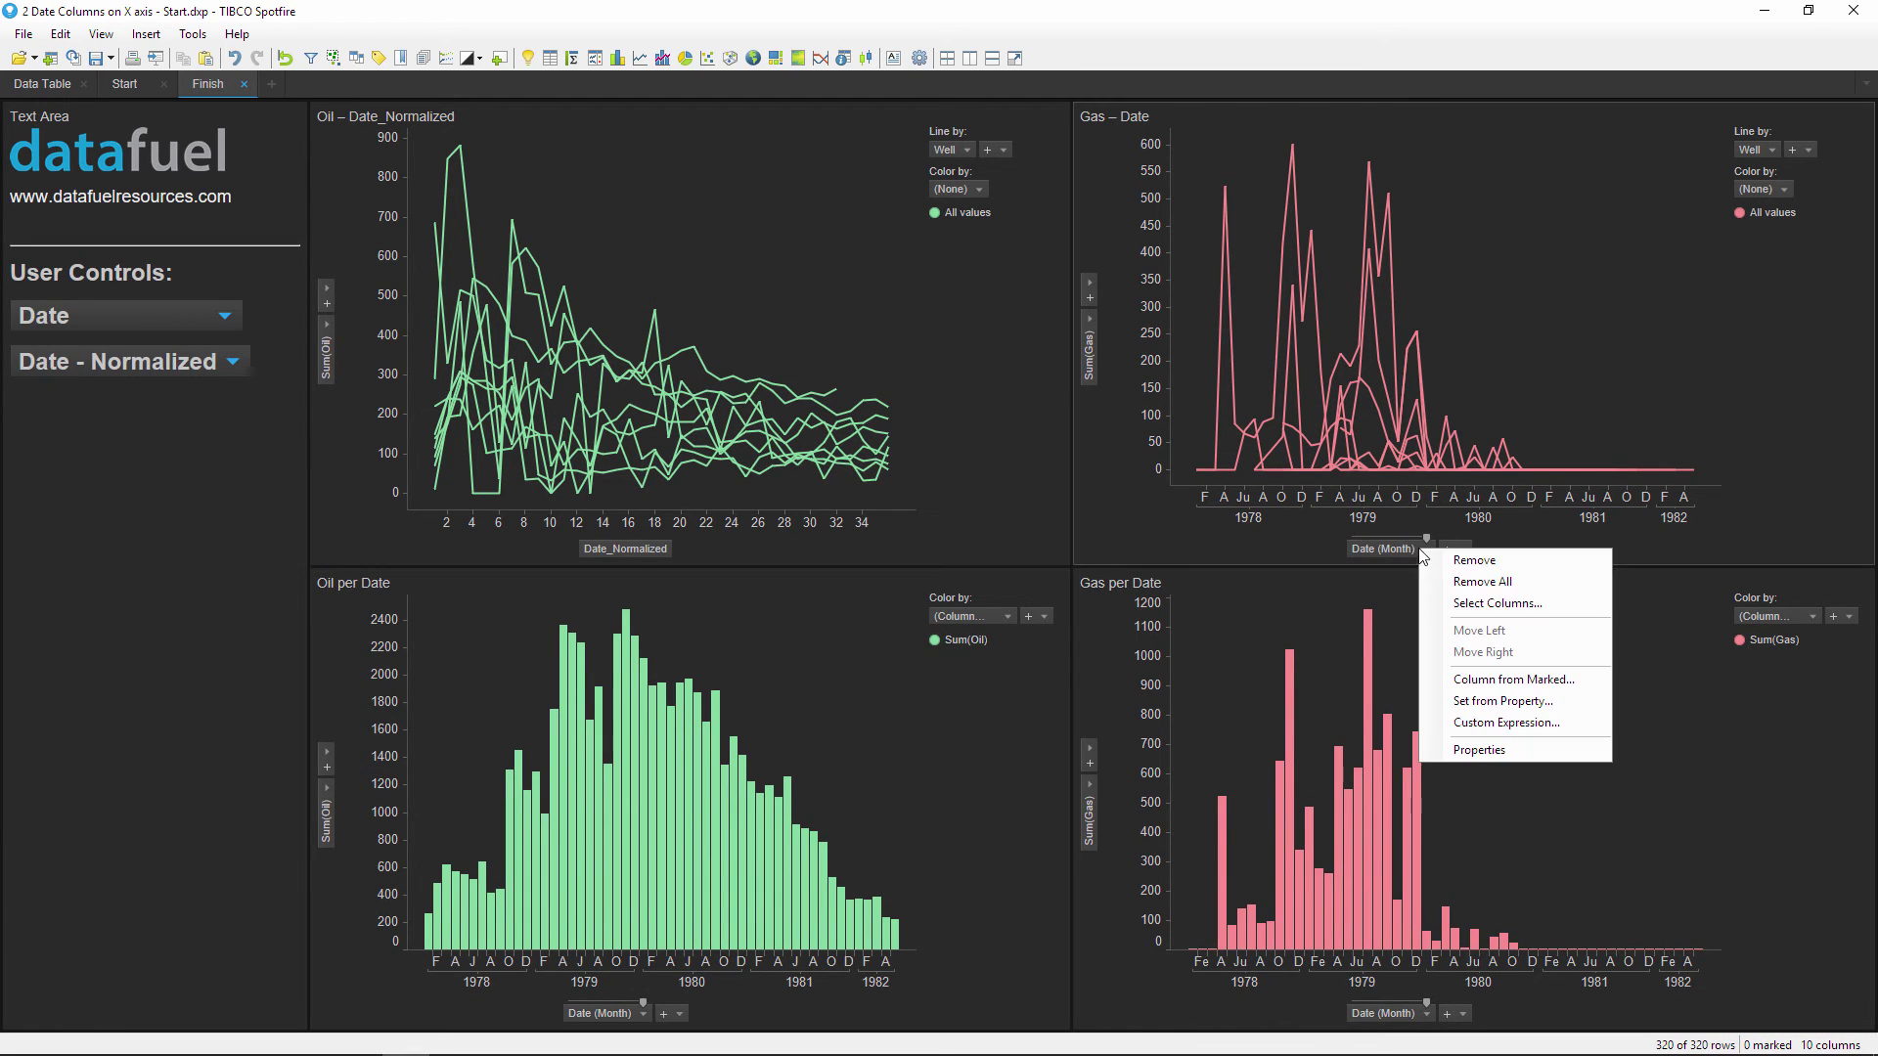
pyautogui.click(1561, 722)
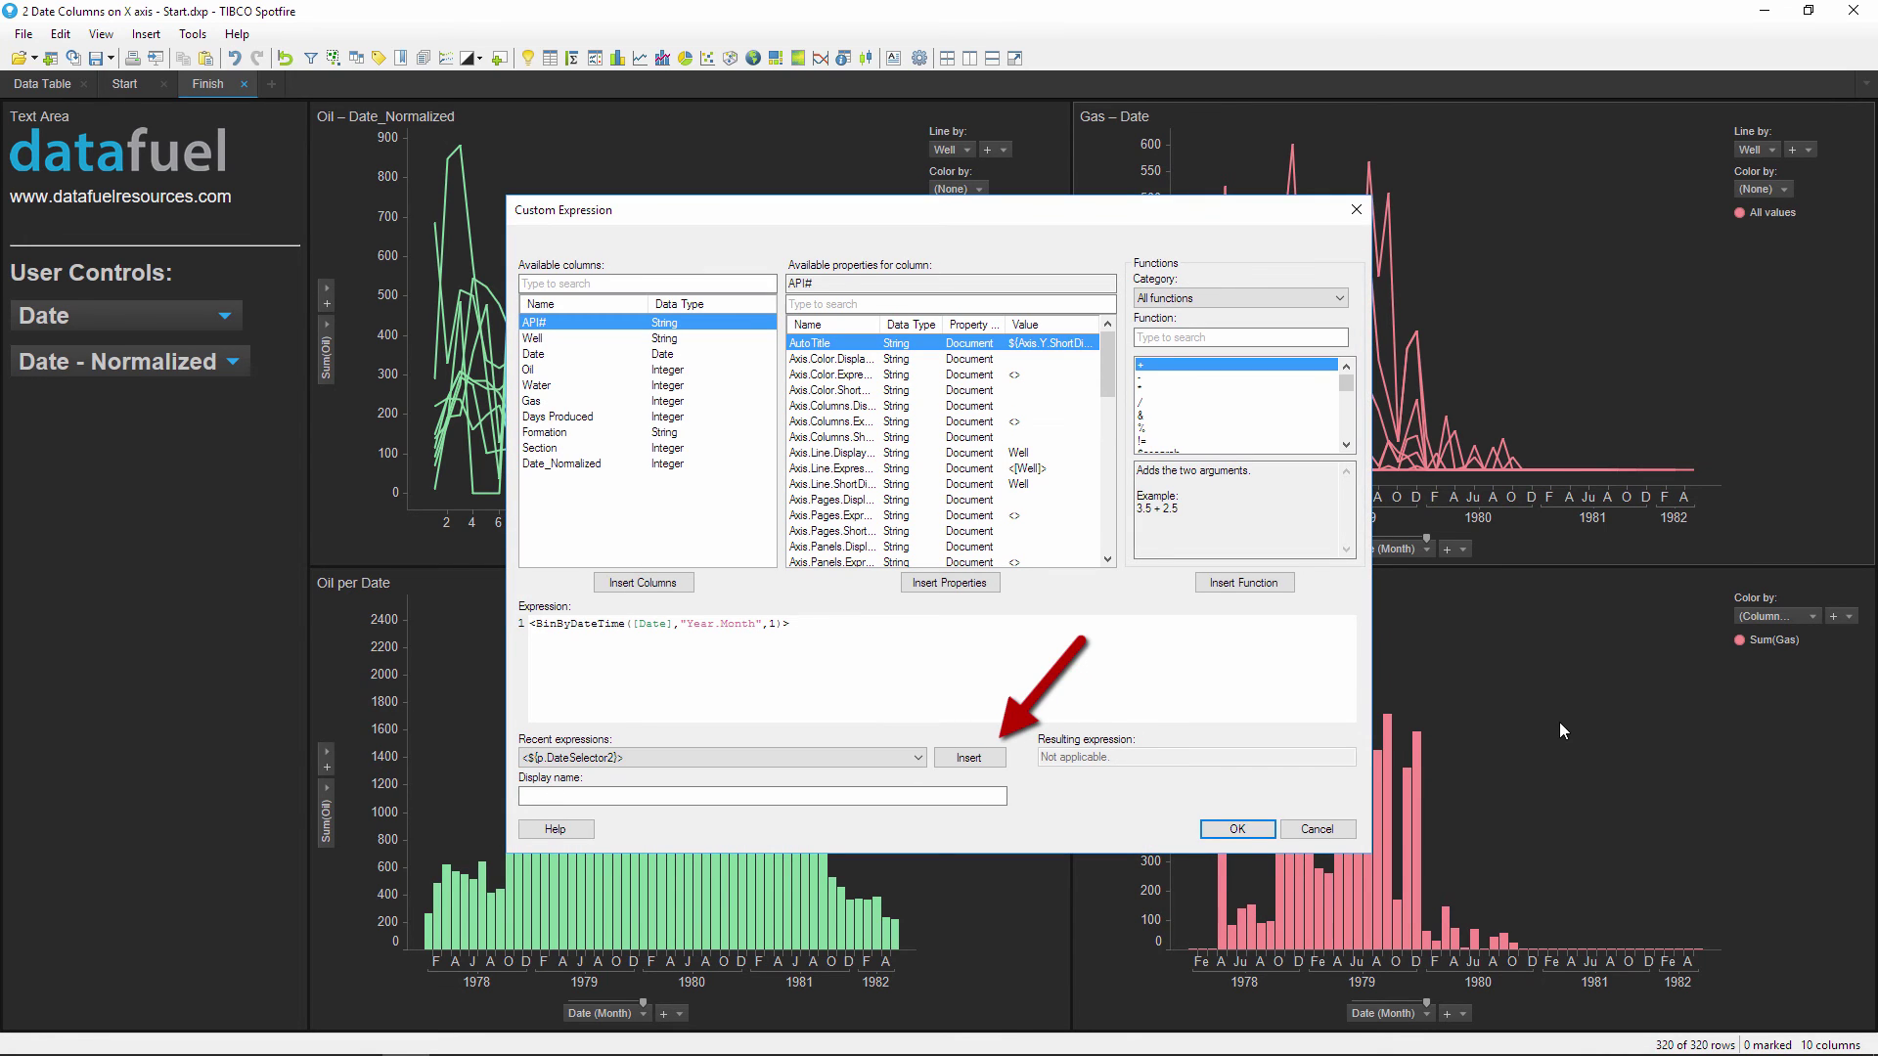
pyautogui.click(995, 760)
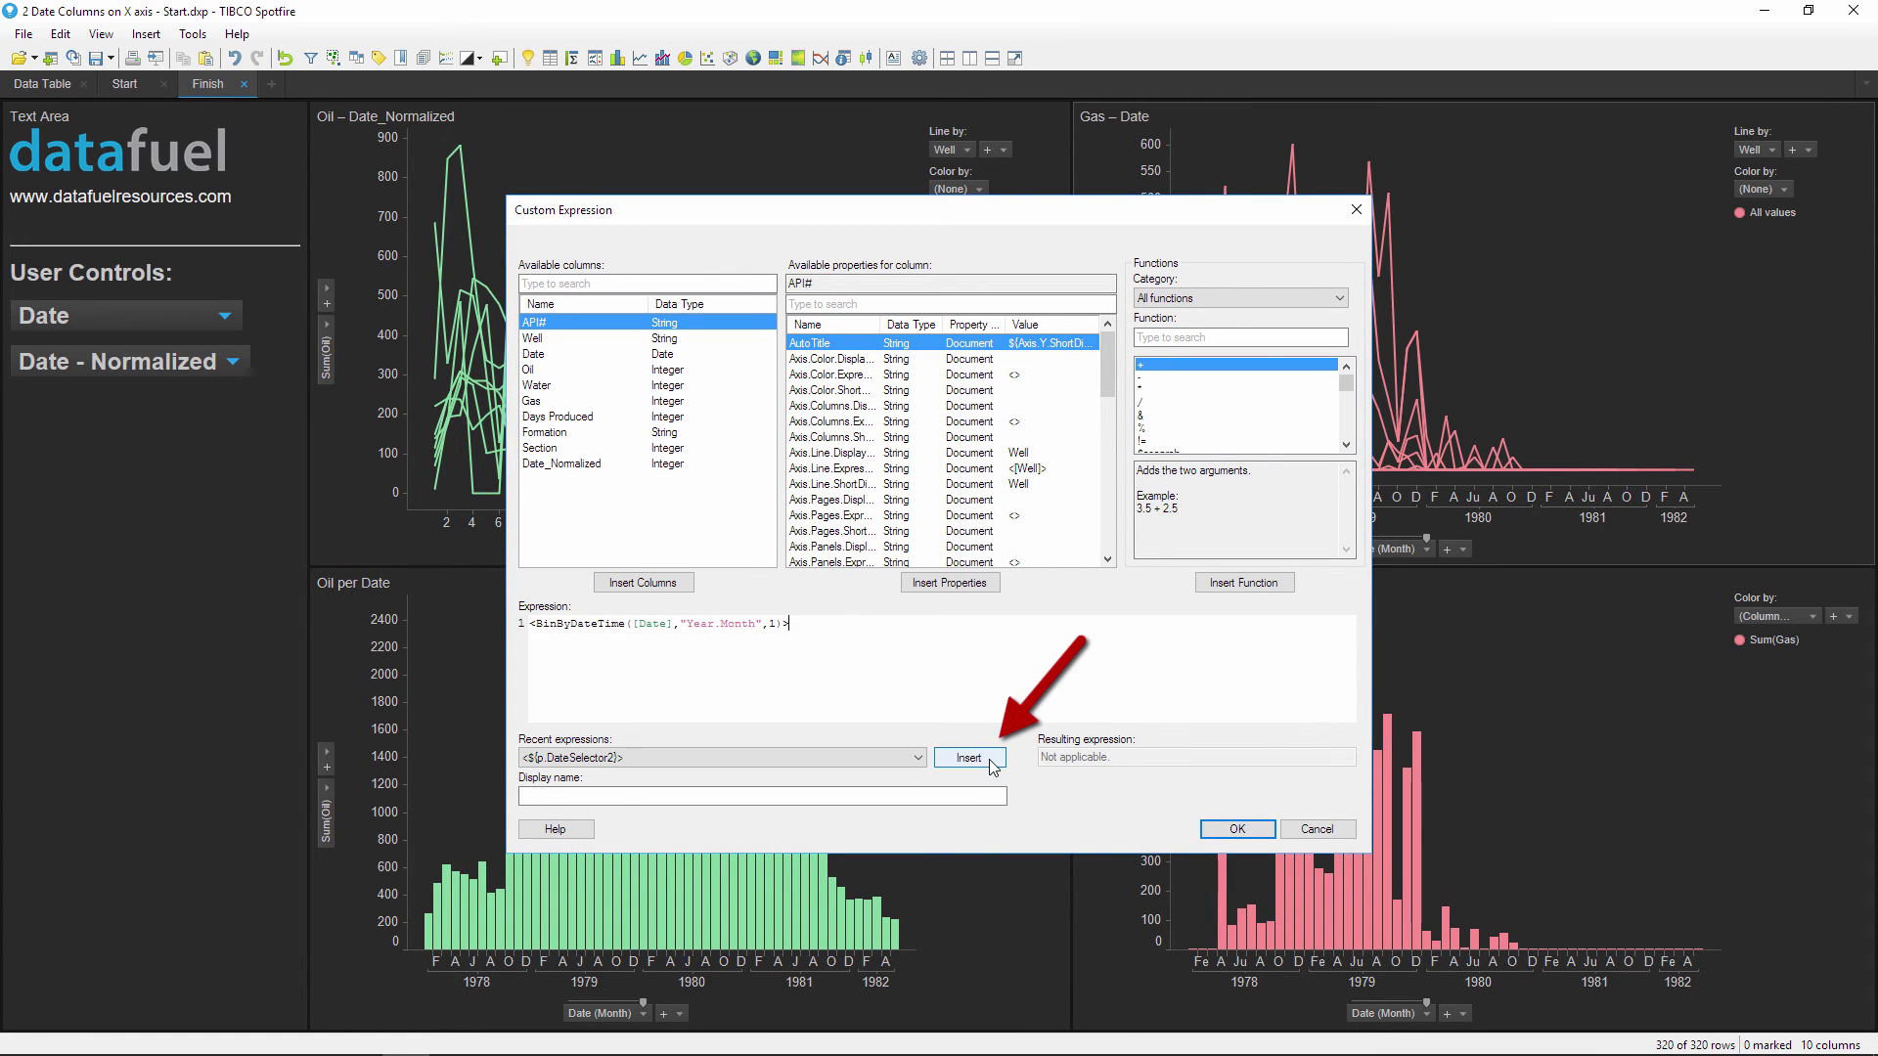
pyautogui.click(1223, 839)
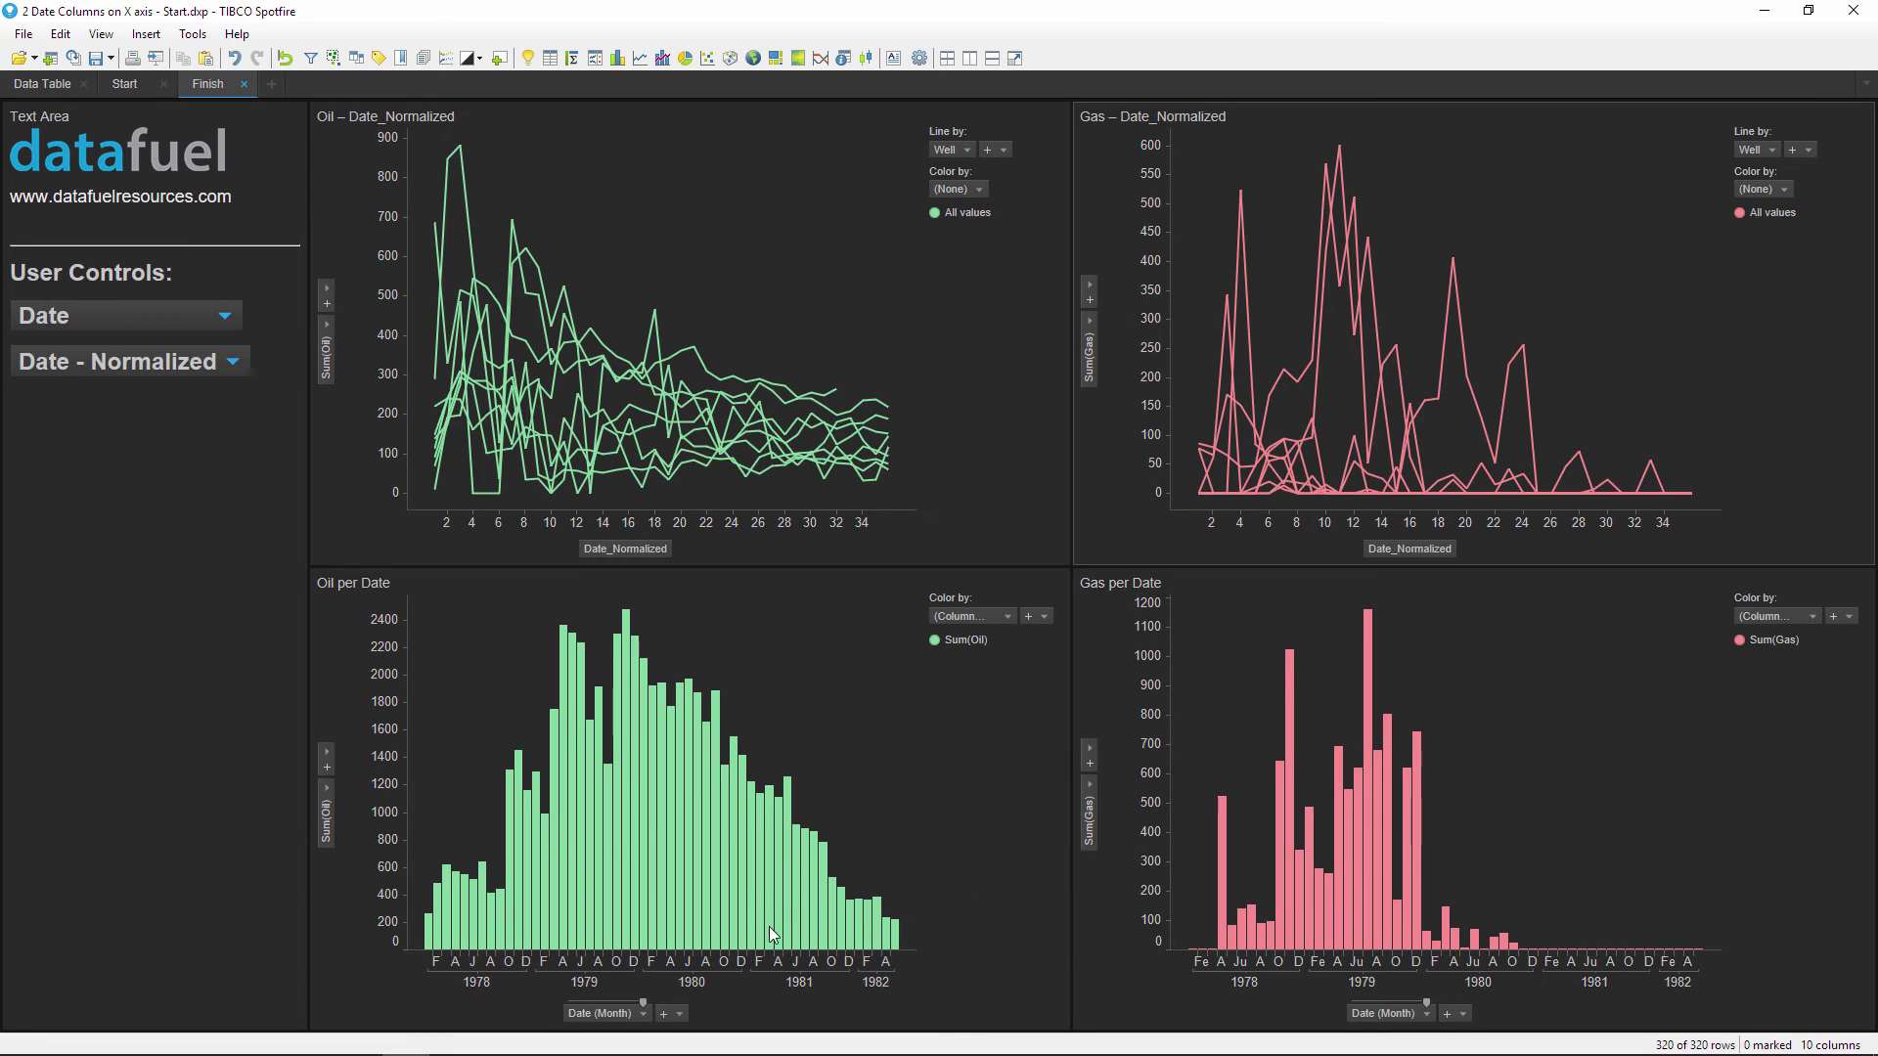
# - Set the Oil per Date and Gas per Date bar charts' x-axes to ${p.DateSelector2}
pyautogui.rightClick(635, 1012)
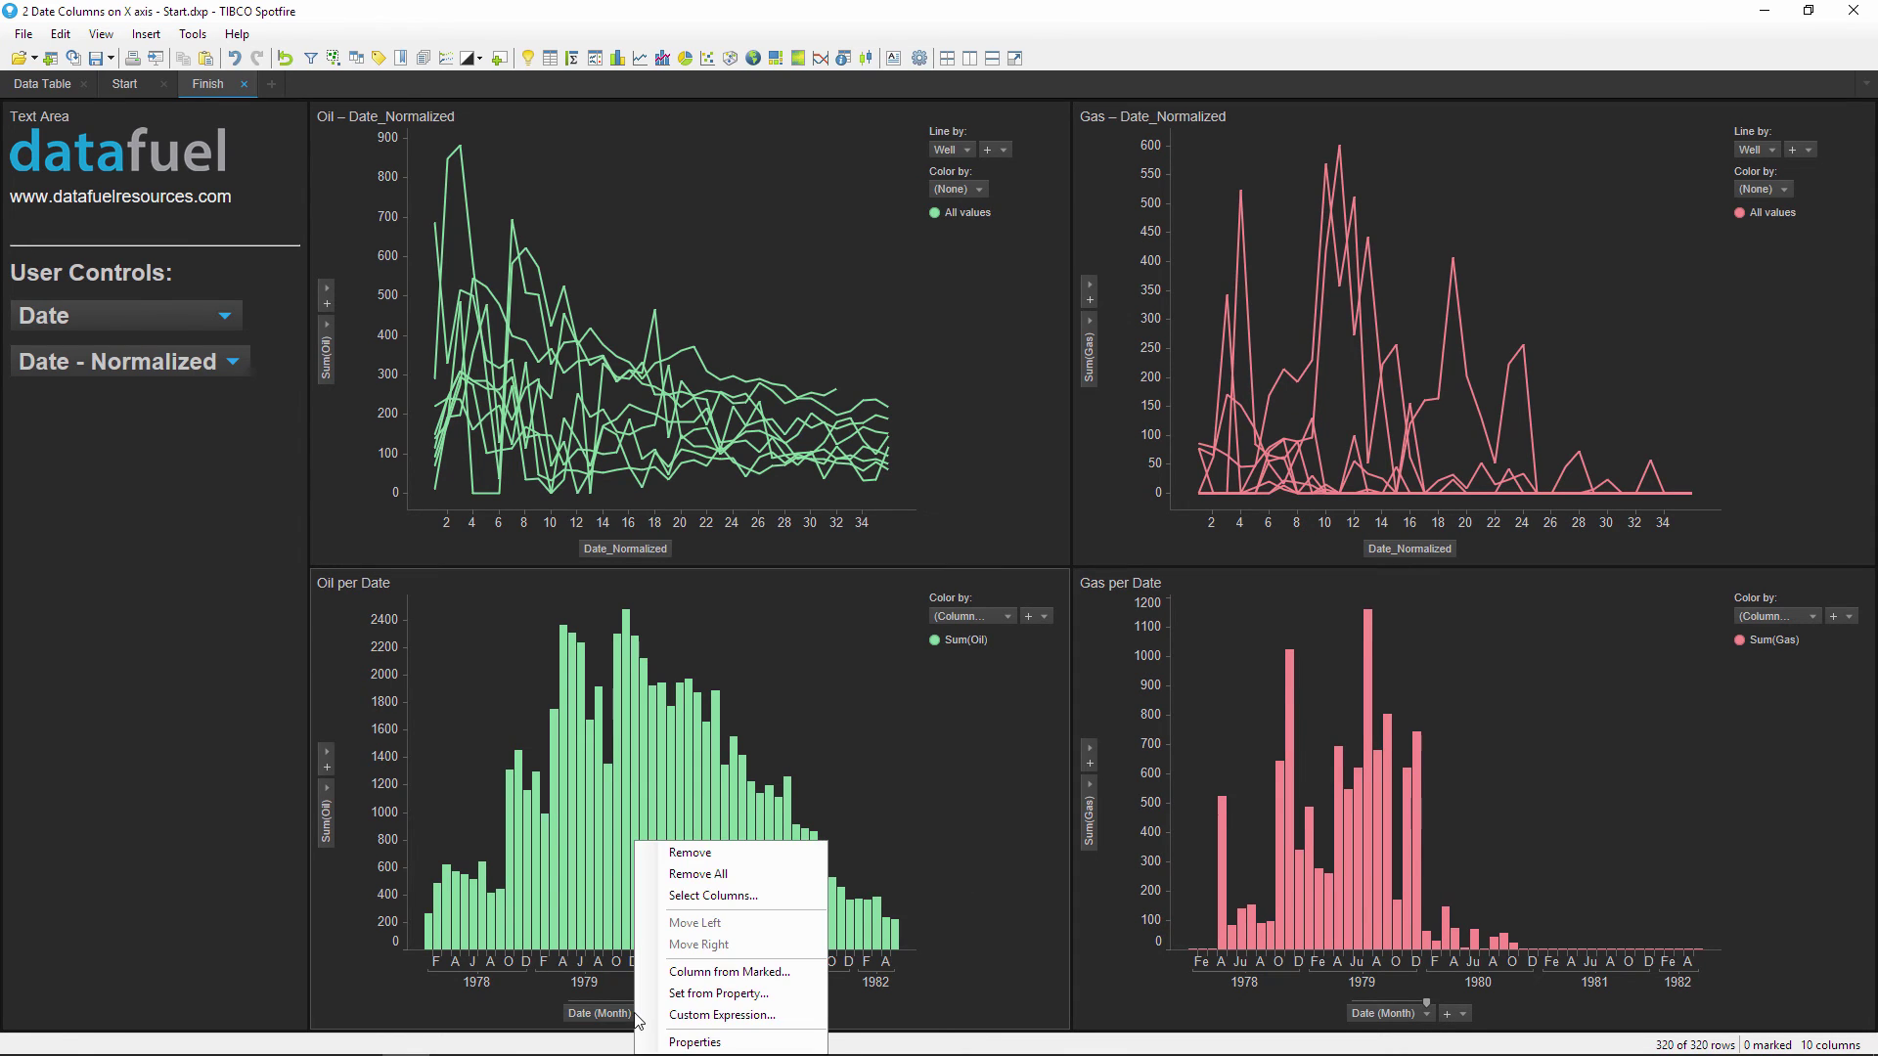
pyautogui.click(684, 1013)
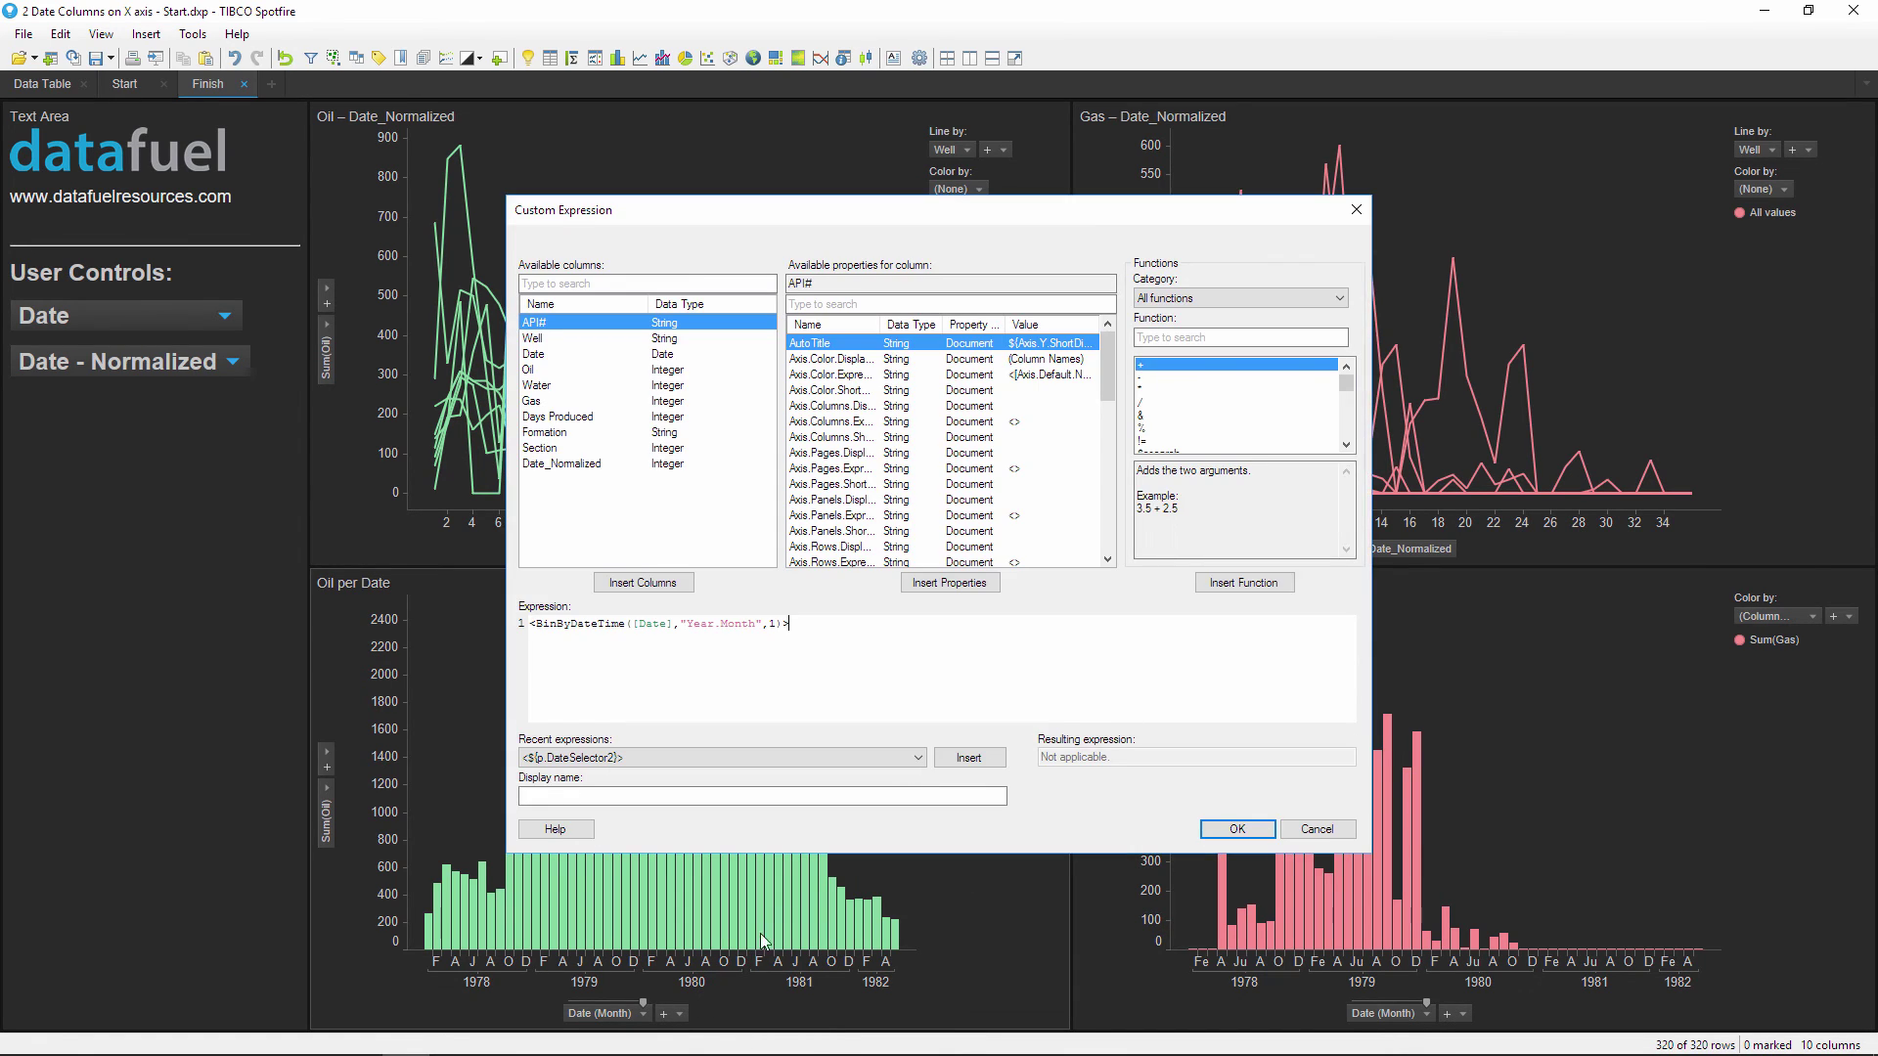
pyautogui.click(968, 759)
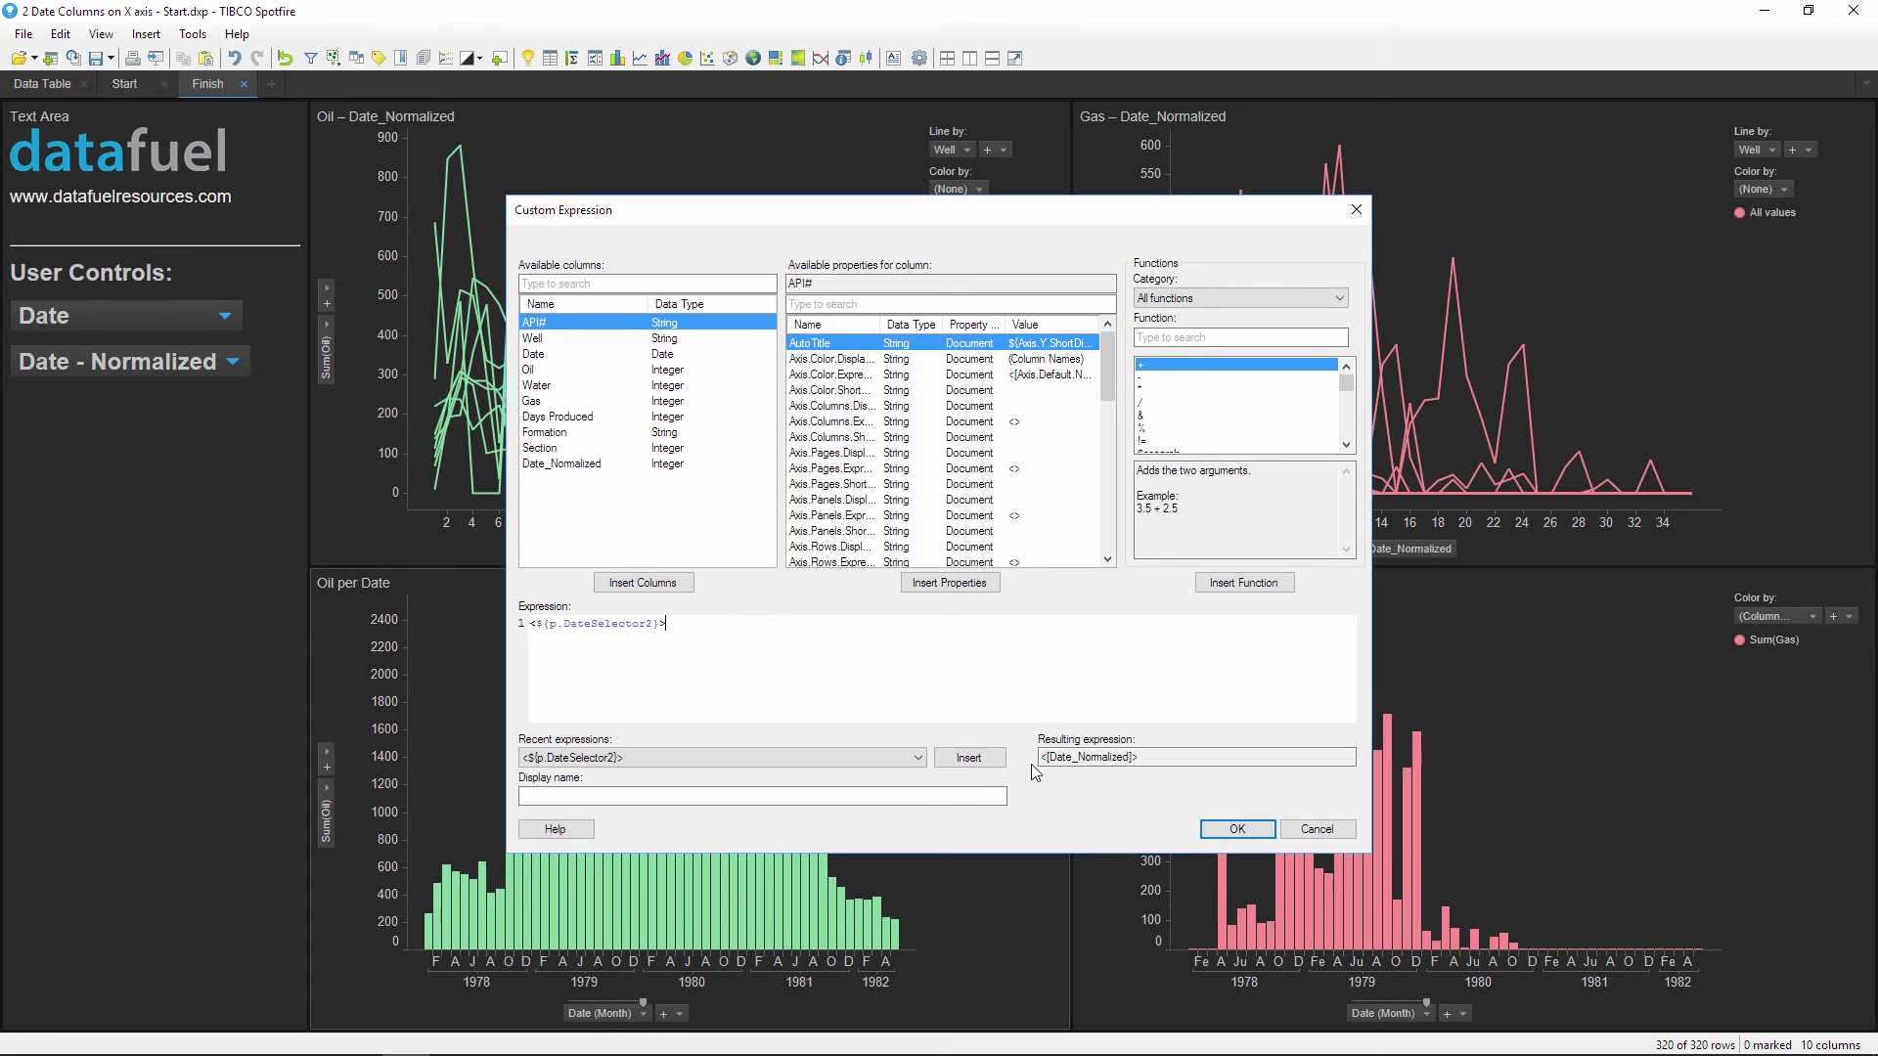
pyautogui.click(1222, 829)
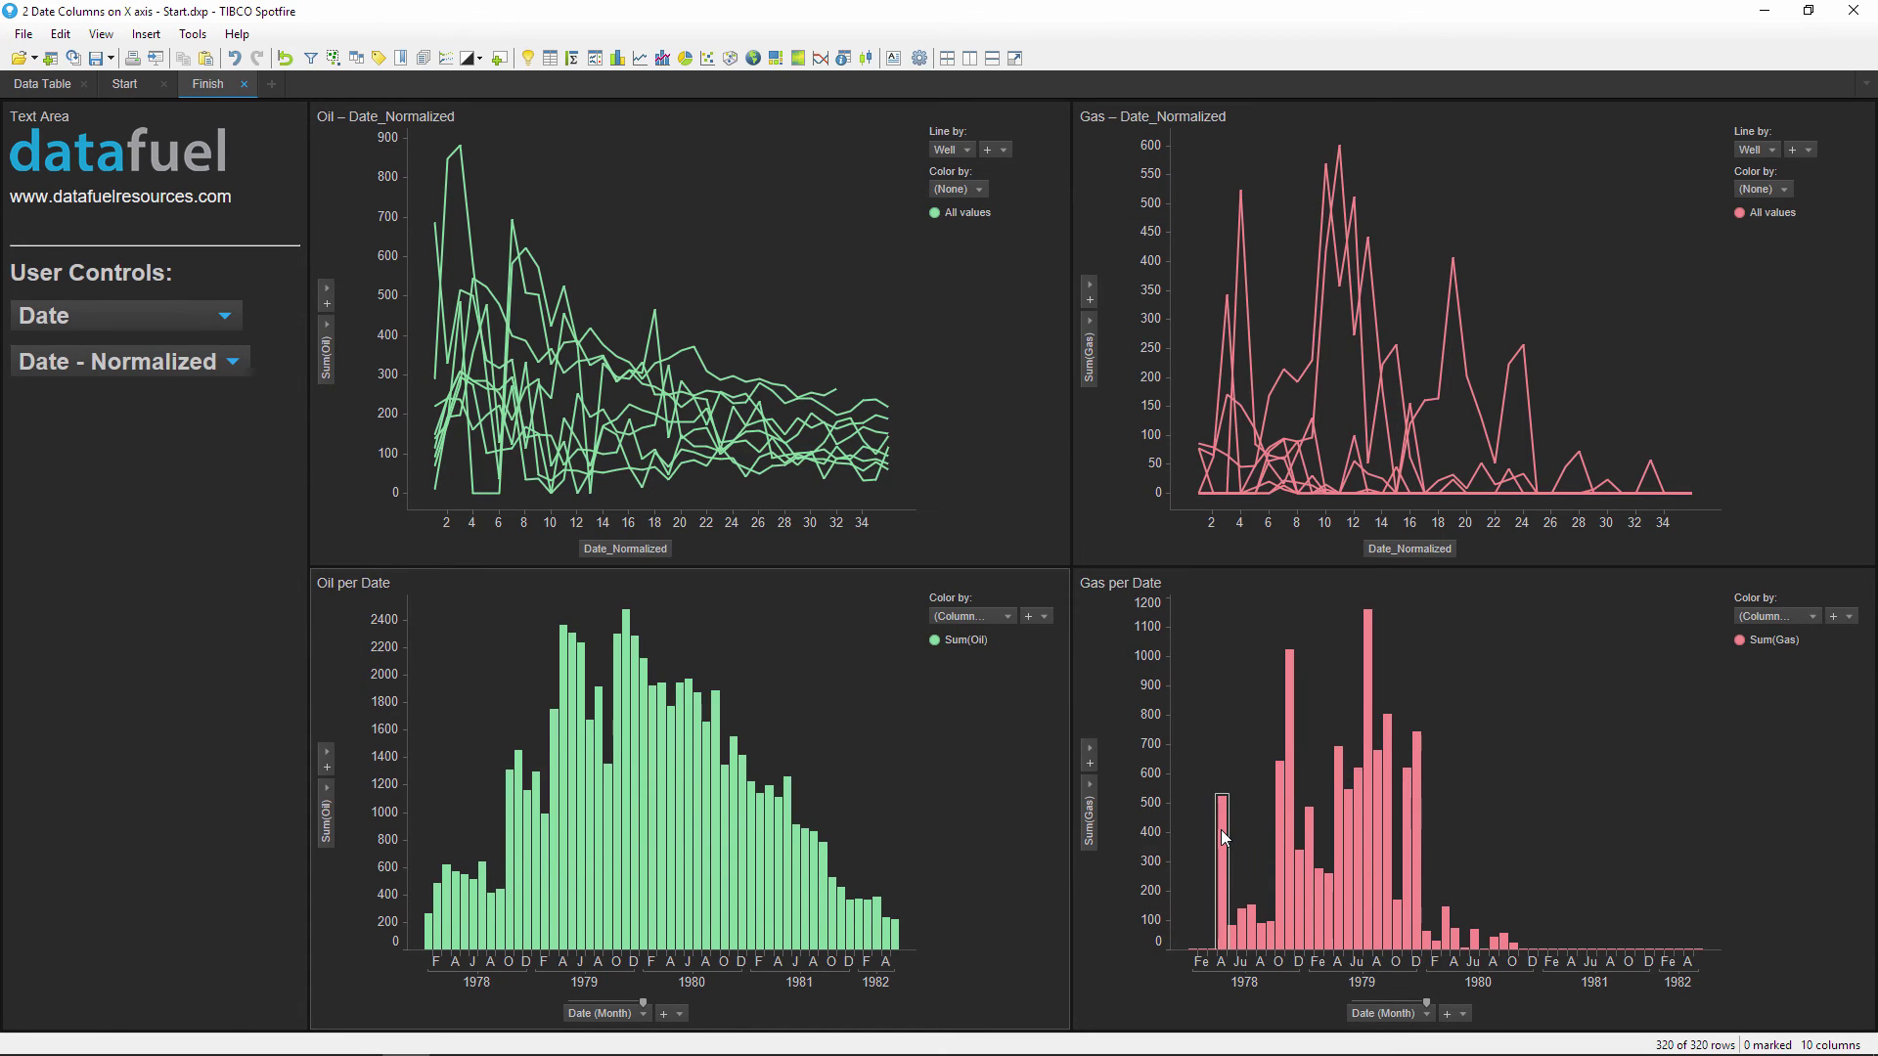
pyautogui.rightClick(1384, 1015)
pyautogui.click(1423, 1015)
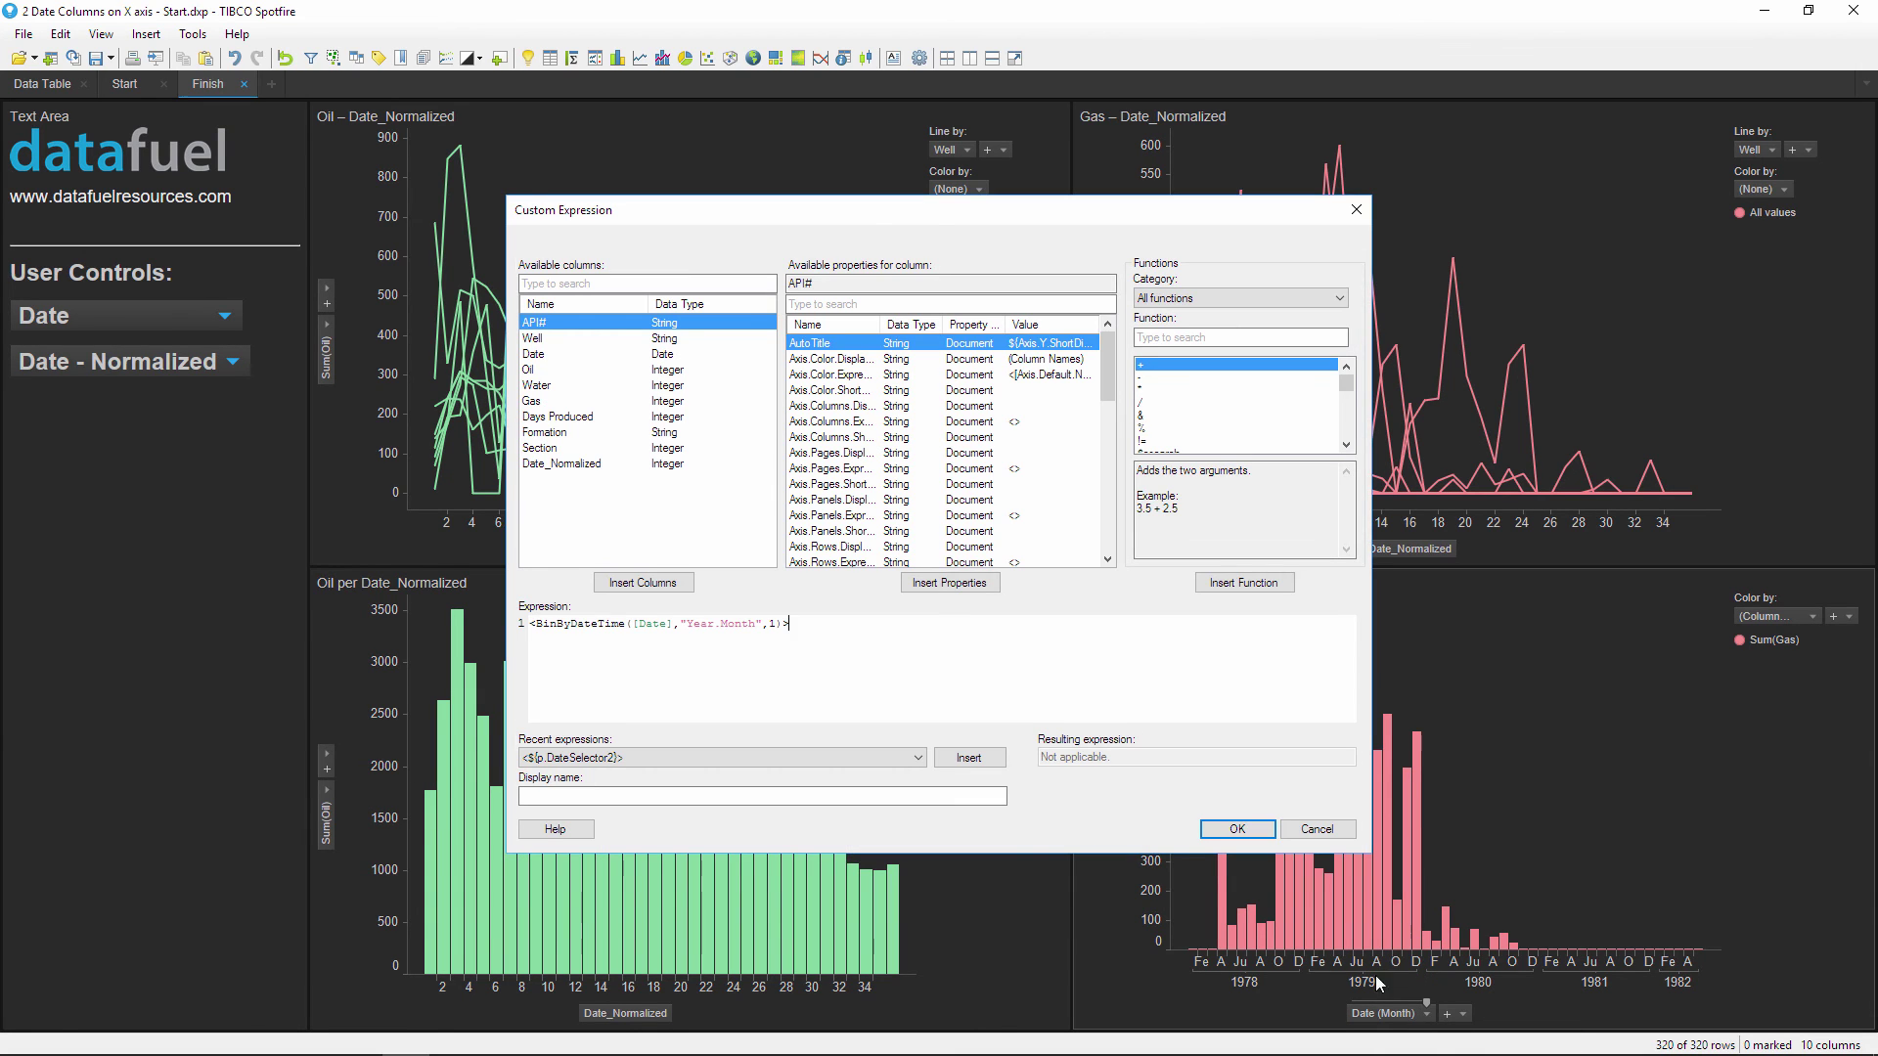
pyautogui.click(968, 757)
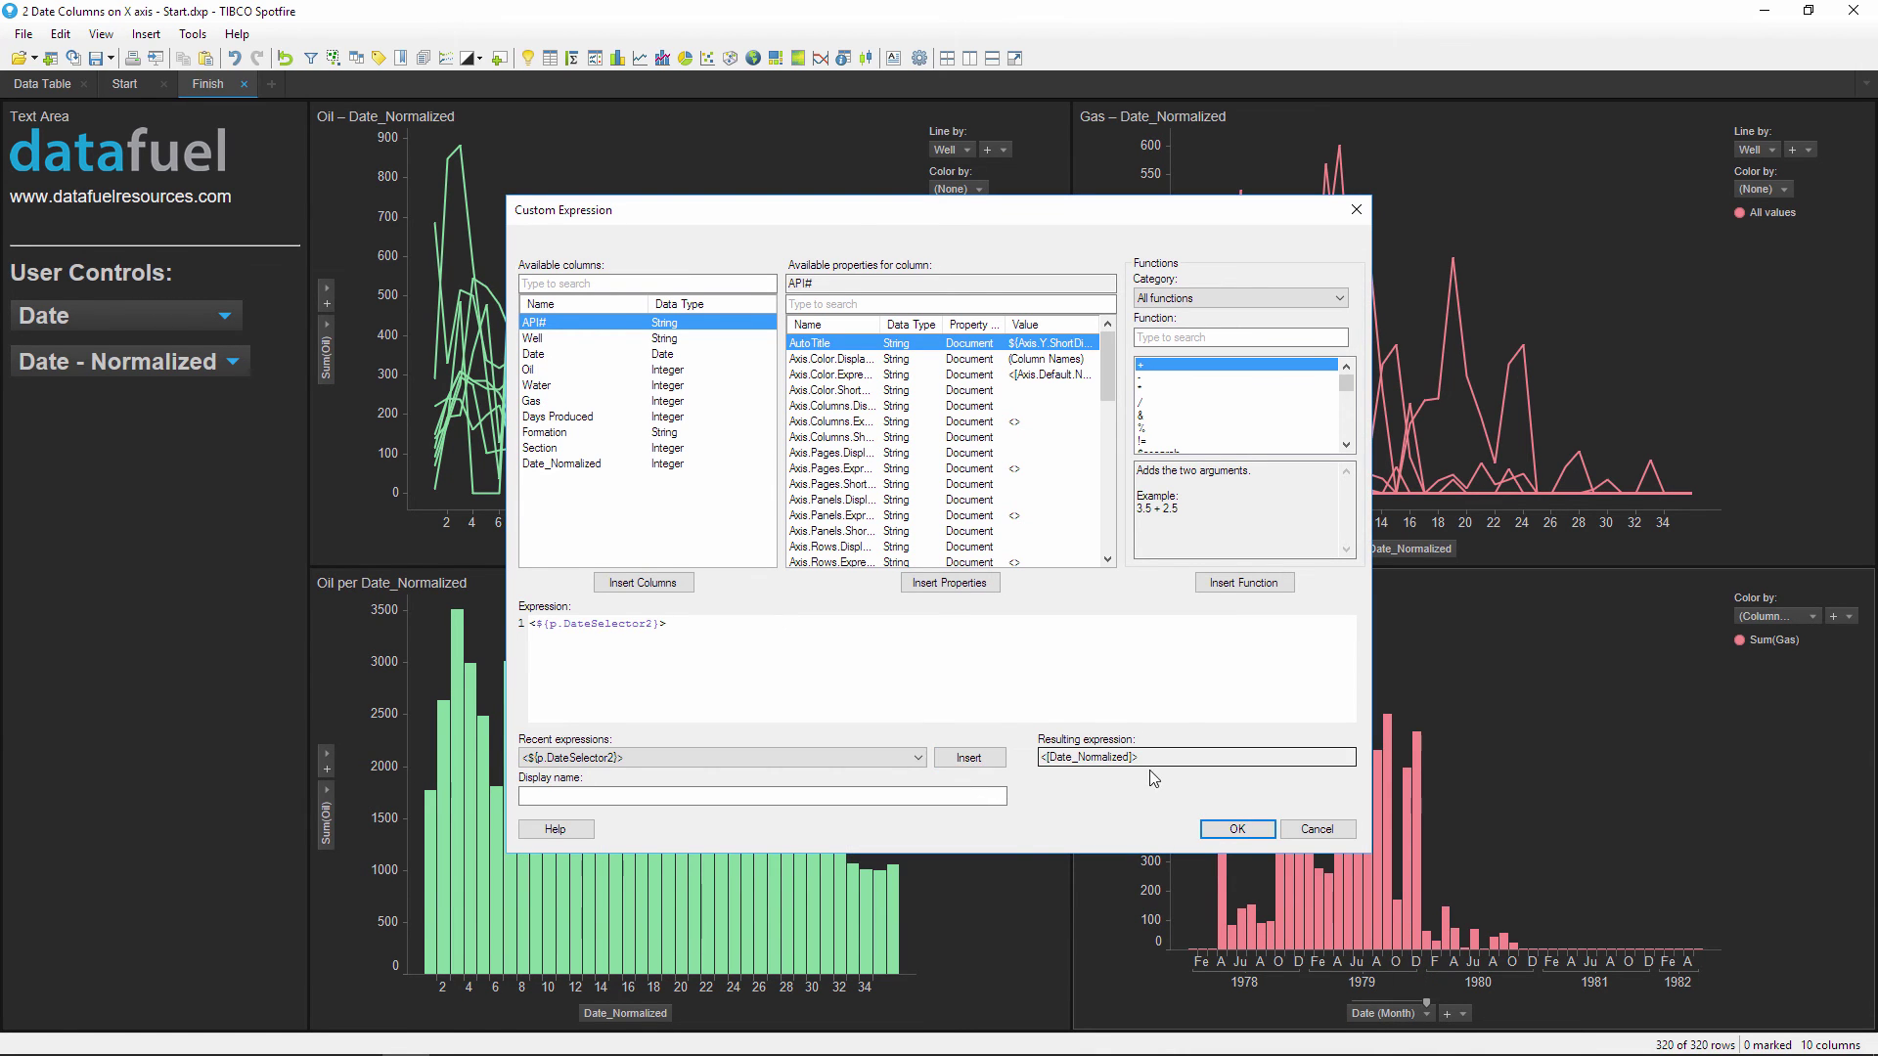
pyautogui.click(1237, 830)
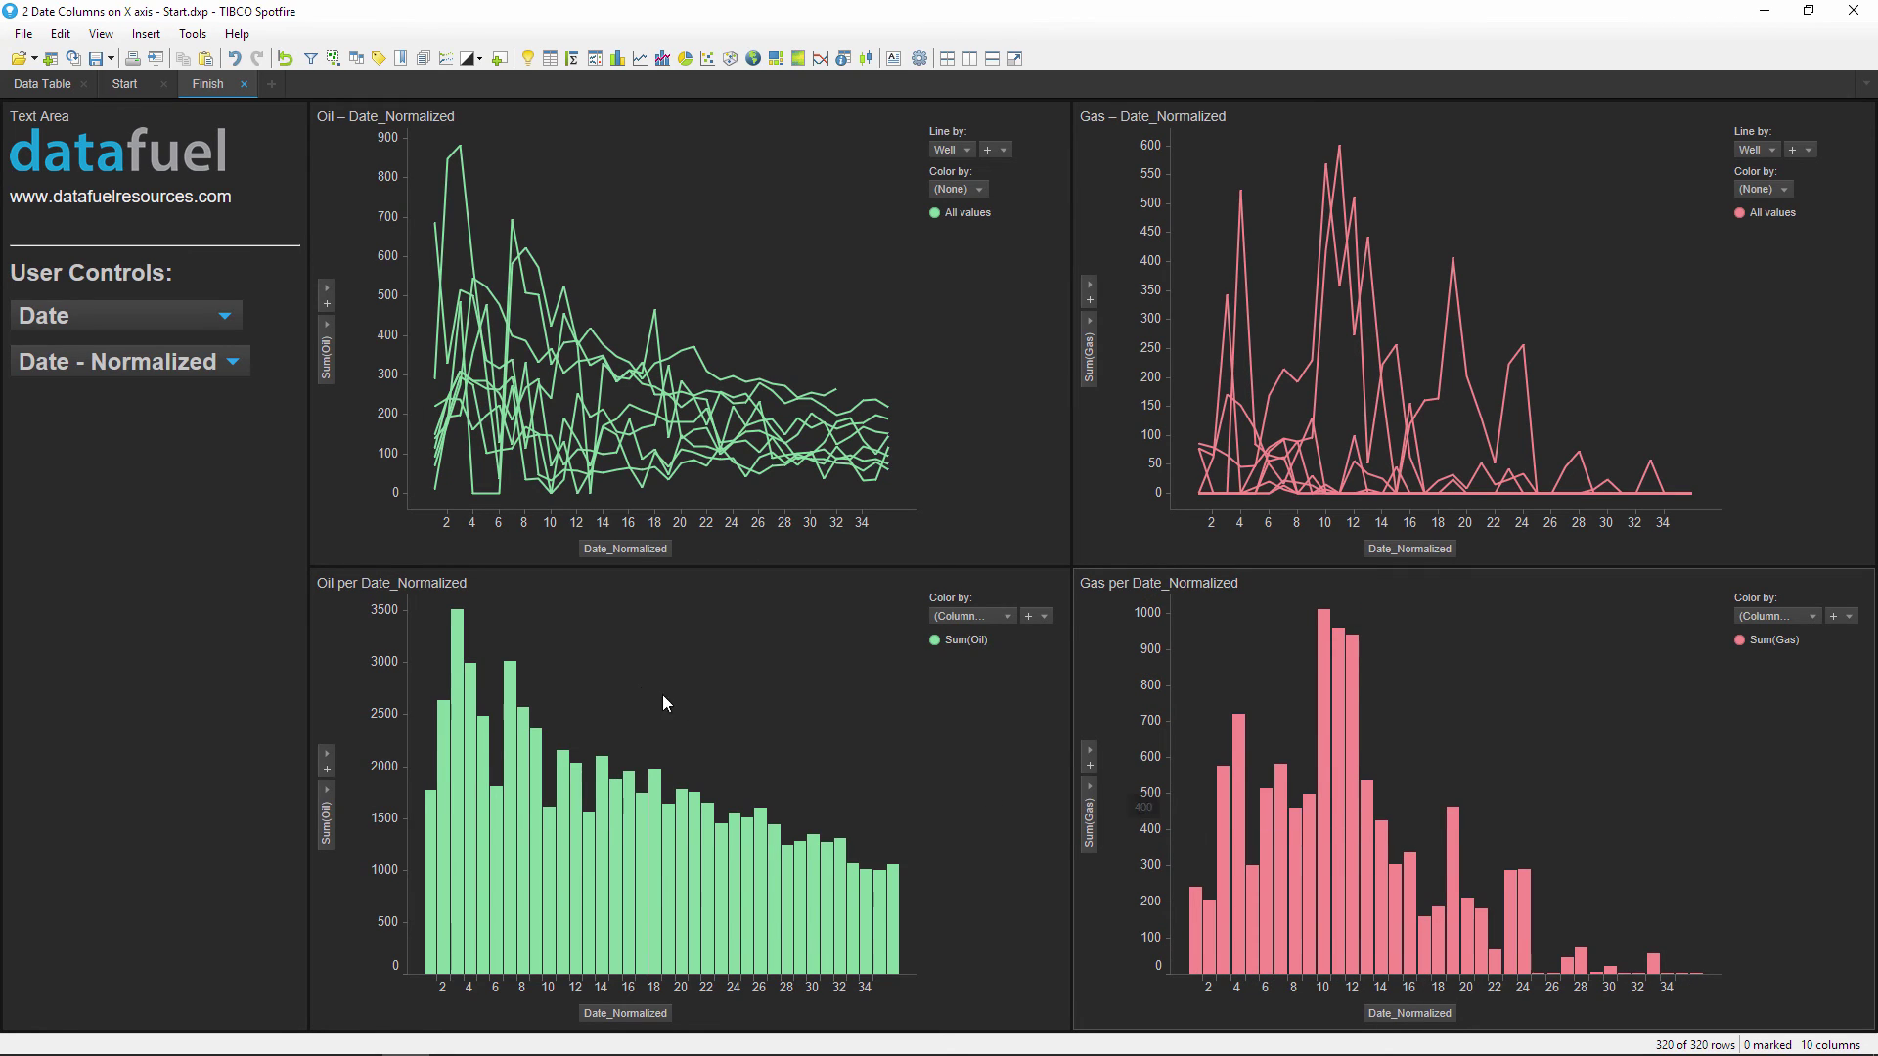
pyautogui.click(201, 362)
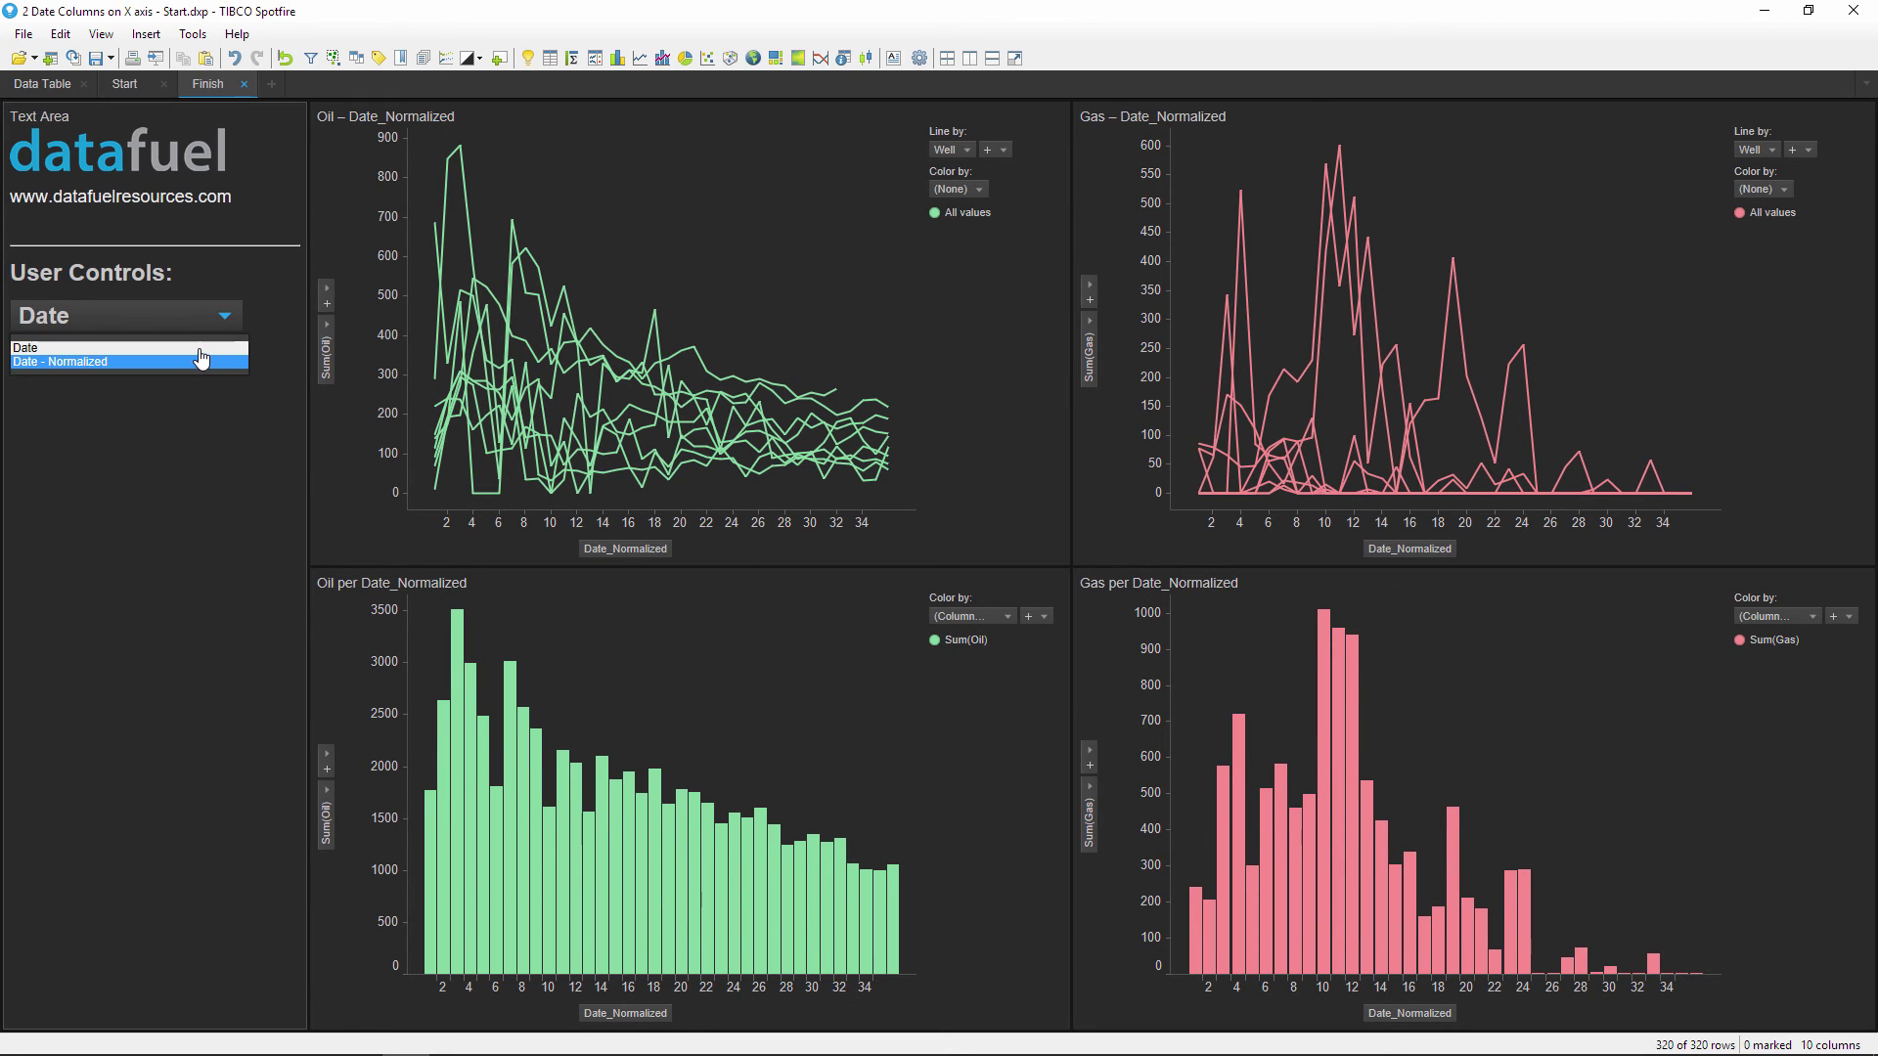
pyautogui.click(196, 348)
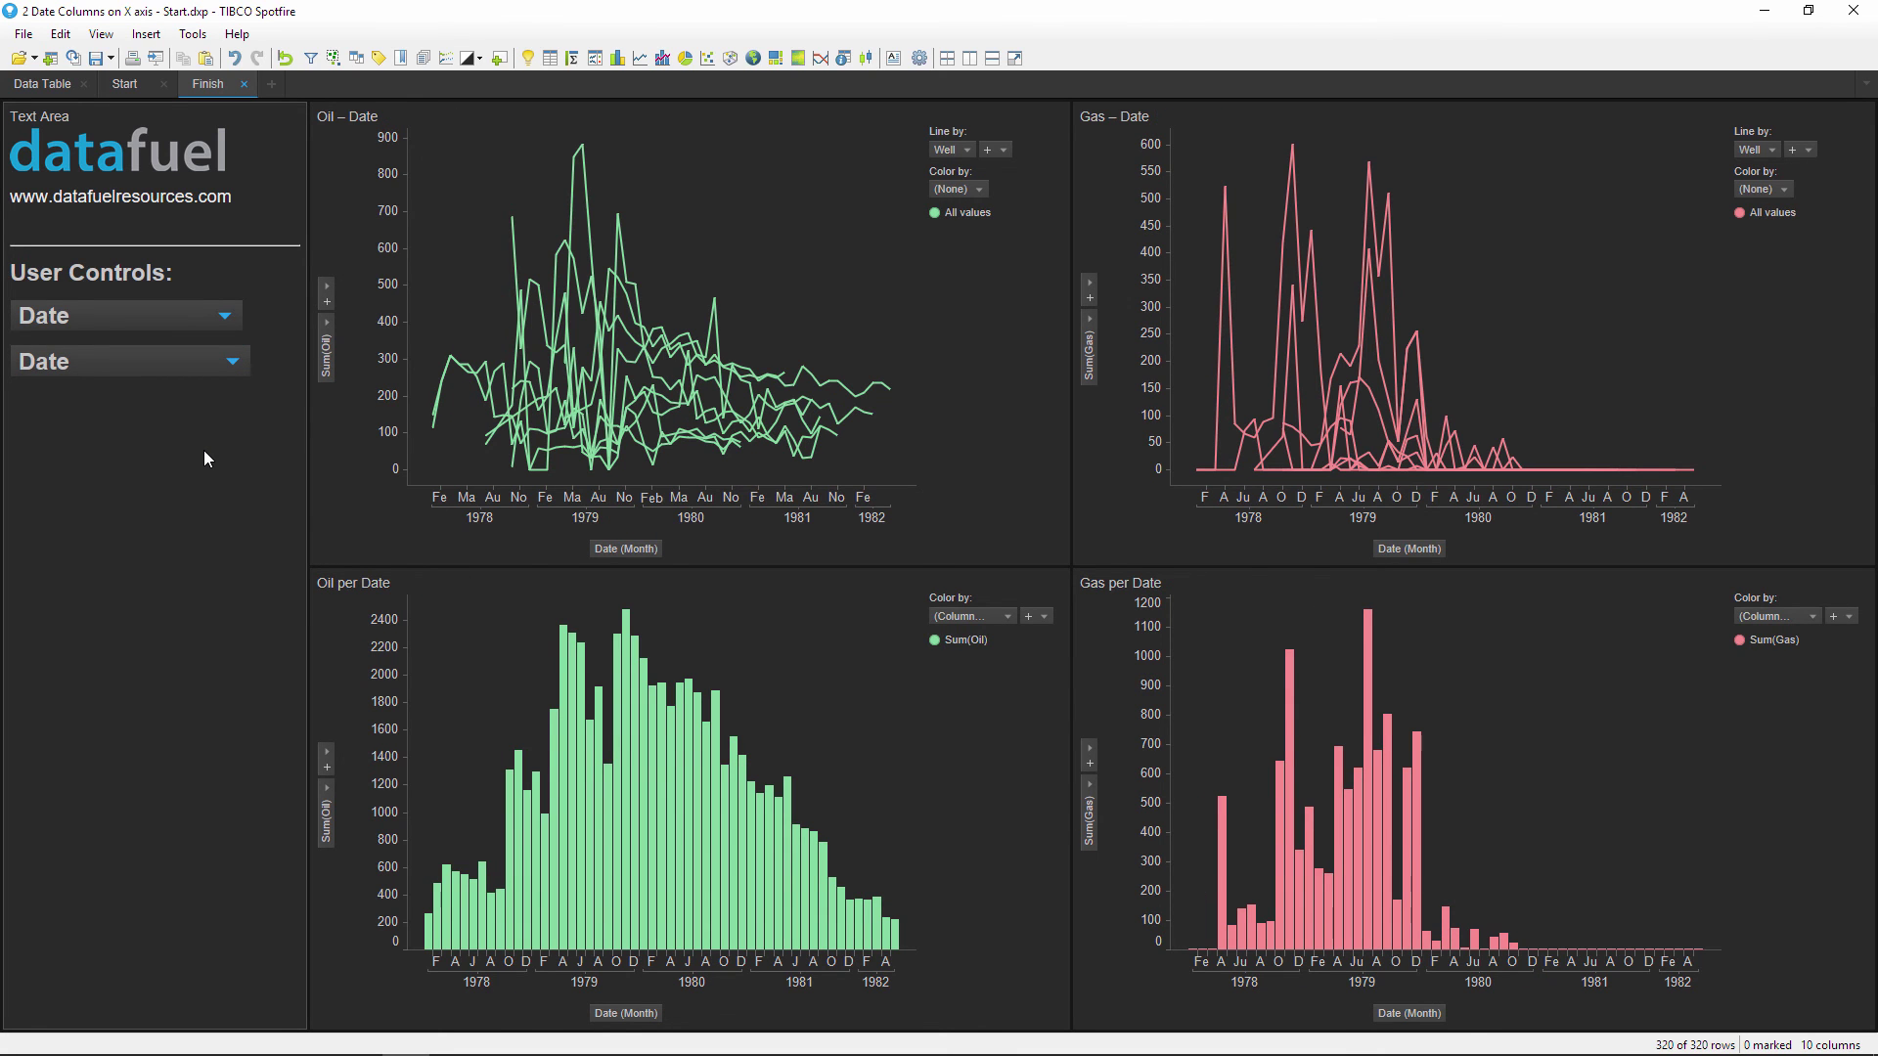
pyautogui.click(195, 367)
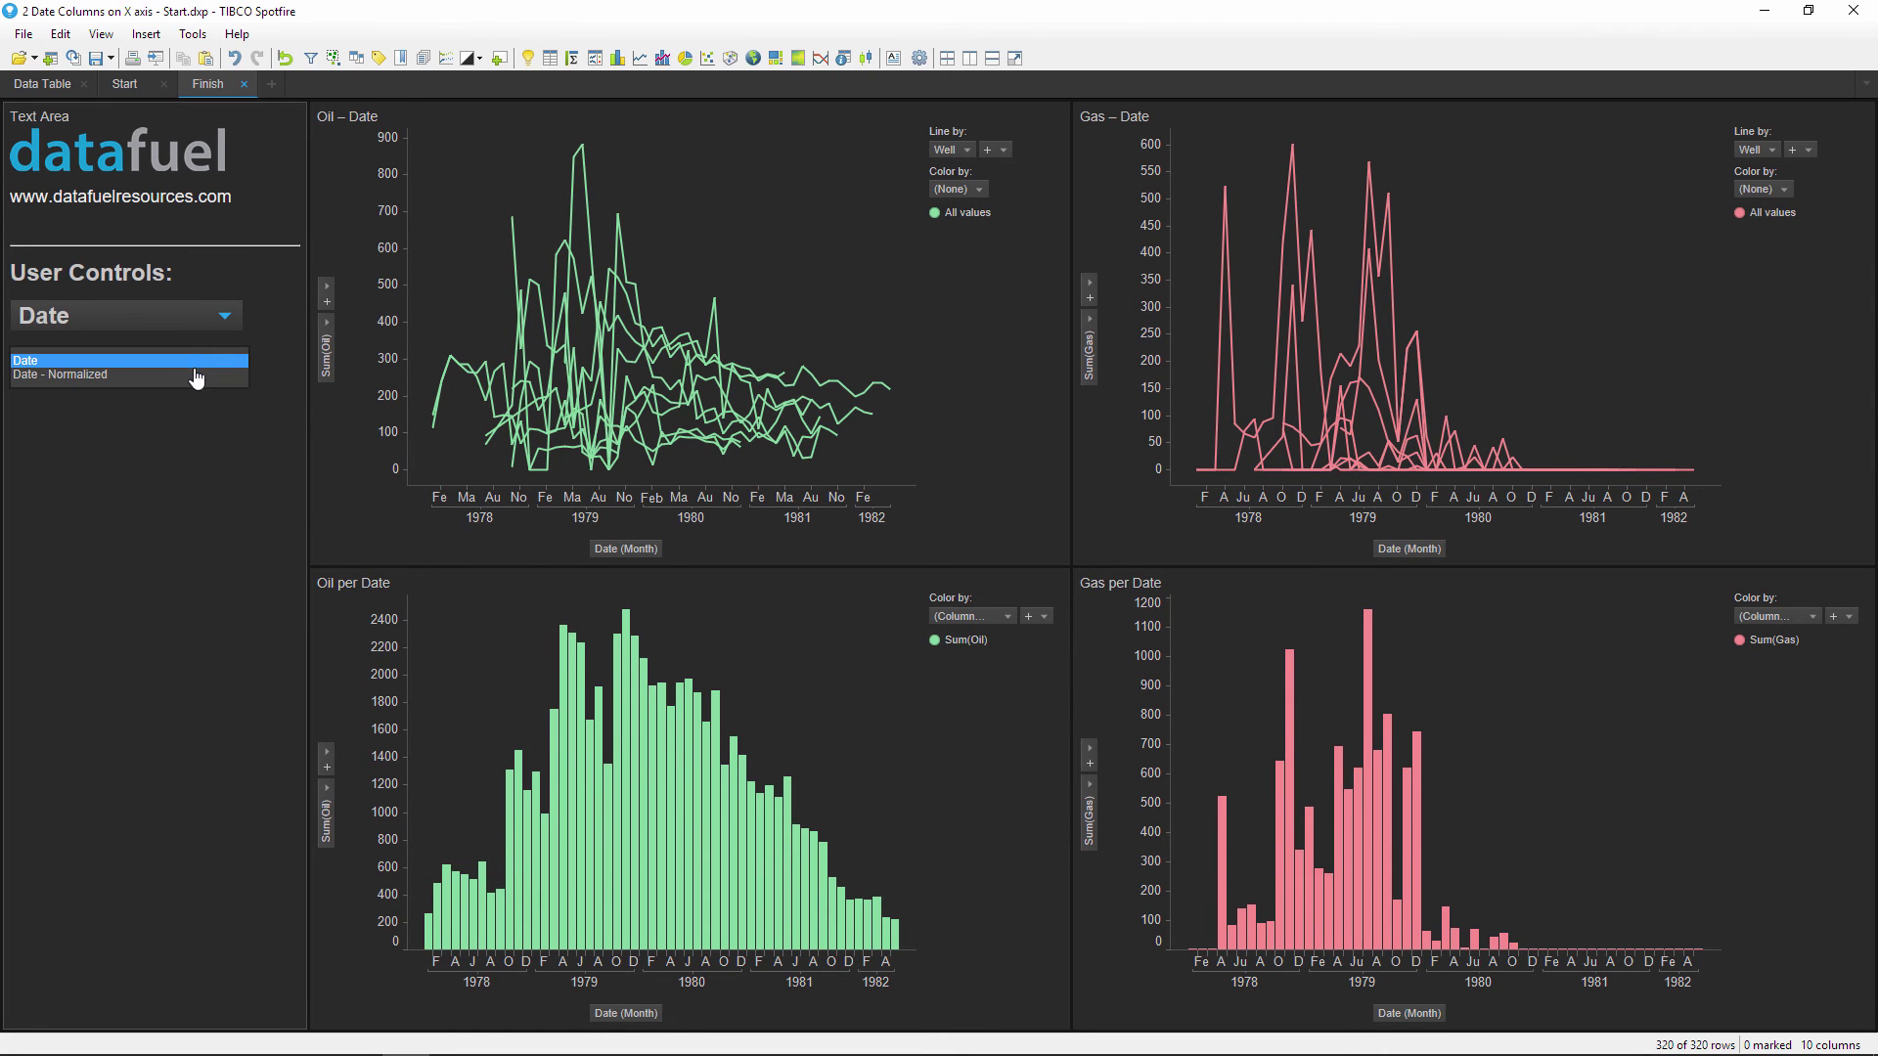
pyautogui.click(197, 375)
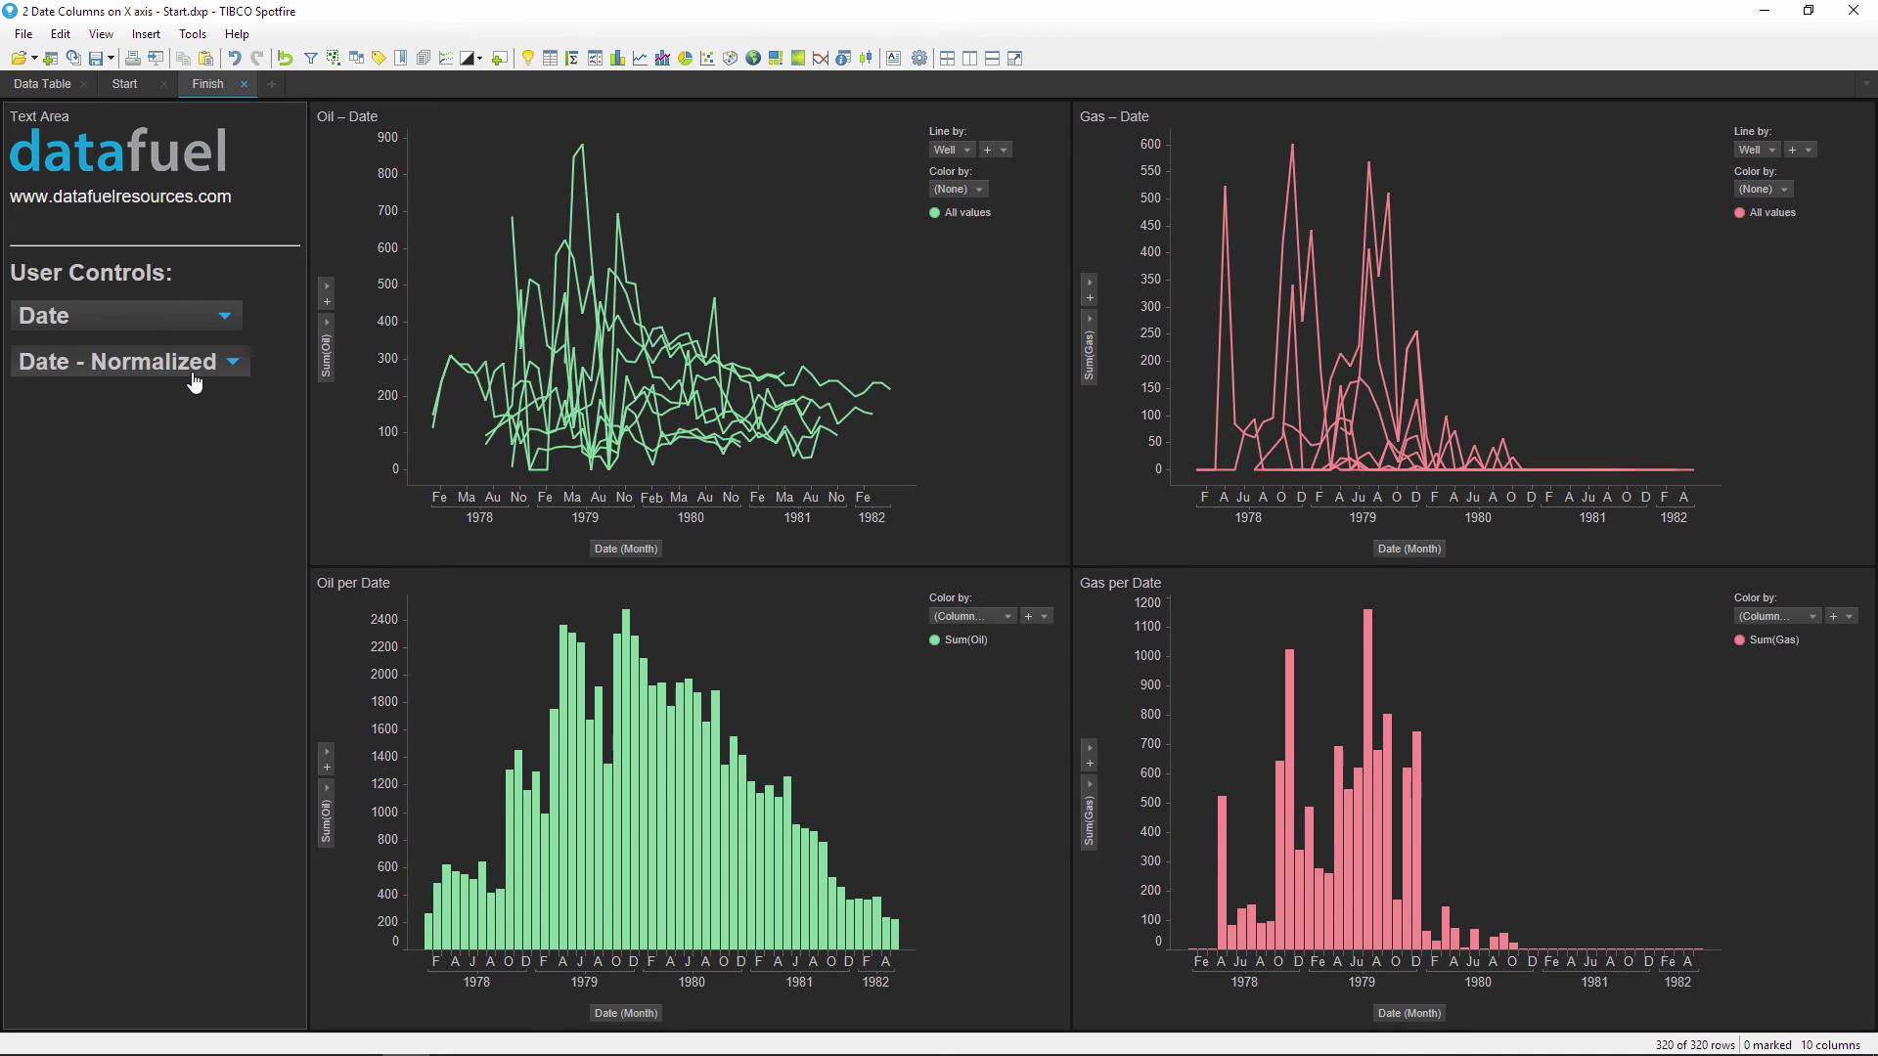